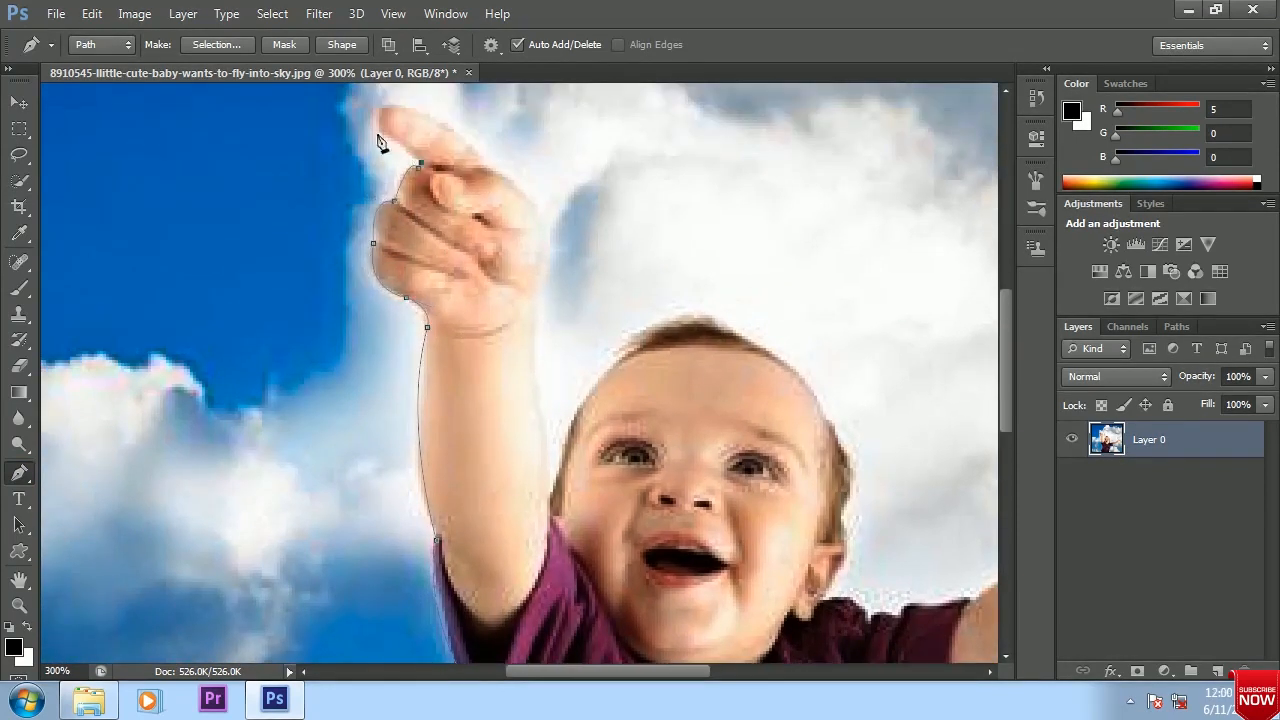
Continue the pen path around the baby's pointing finger and fist and down the raised arm to the head
{"action": "left_click_drag", "start_coordinate": [373, 133], "coordinate": [307, 231]}
{"action": "left_click_drag", "start_coordinate": [346, 212], "coordinate": [371, 226]}
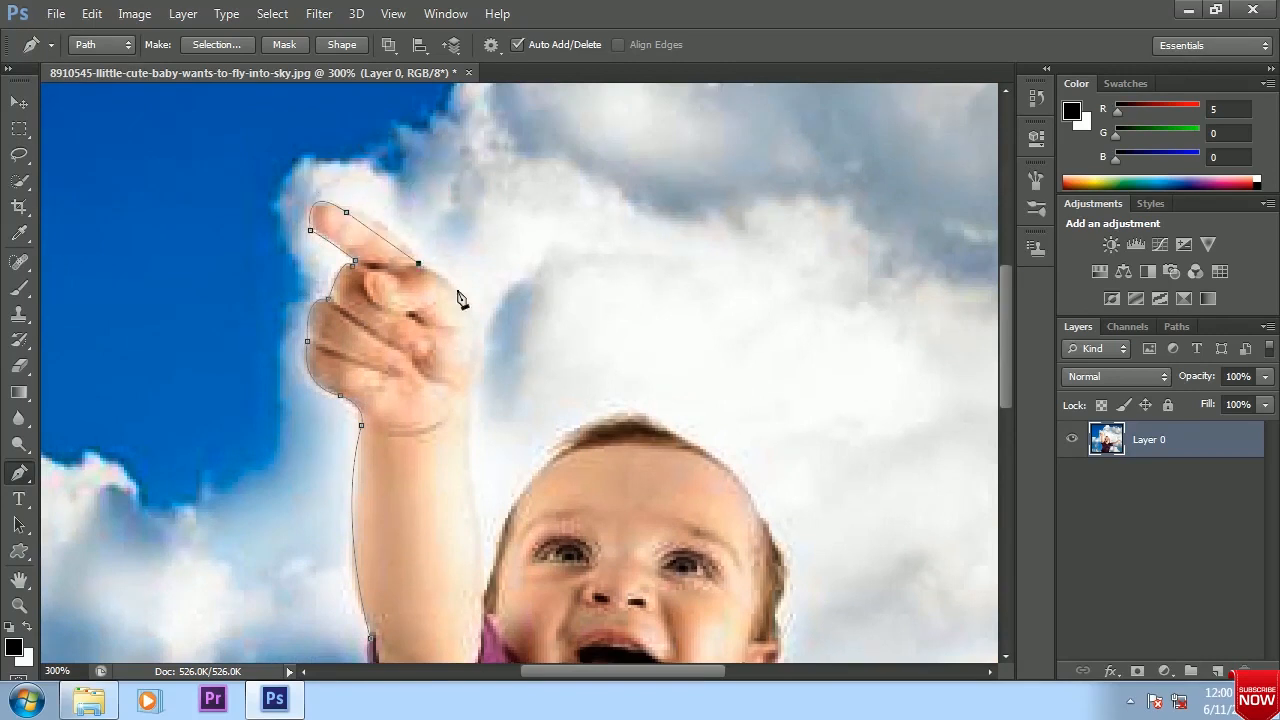
{"action": "left_click", "coordinate": [421, 263]}
{"action": "left_click_drag", "start_coordinate": [497, 357], "coordinate": [396, 417]}
{"action": "left_click", "coordinate": [430, 344], "text": "alt"}
{"action": "key", "text": "ctrl+alt+z"}
{"action": "left_click_drag", "start_coordinate": [448, 536], "coordinate": [455, 548]}
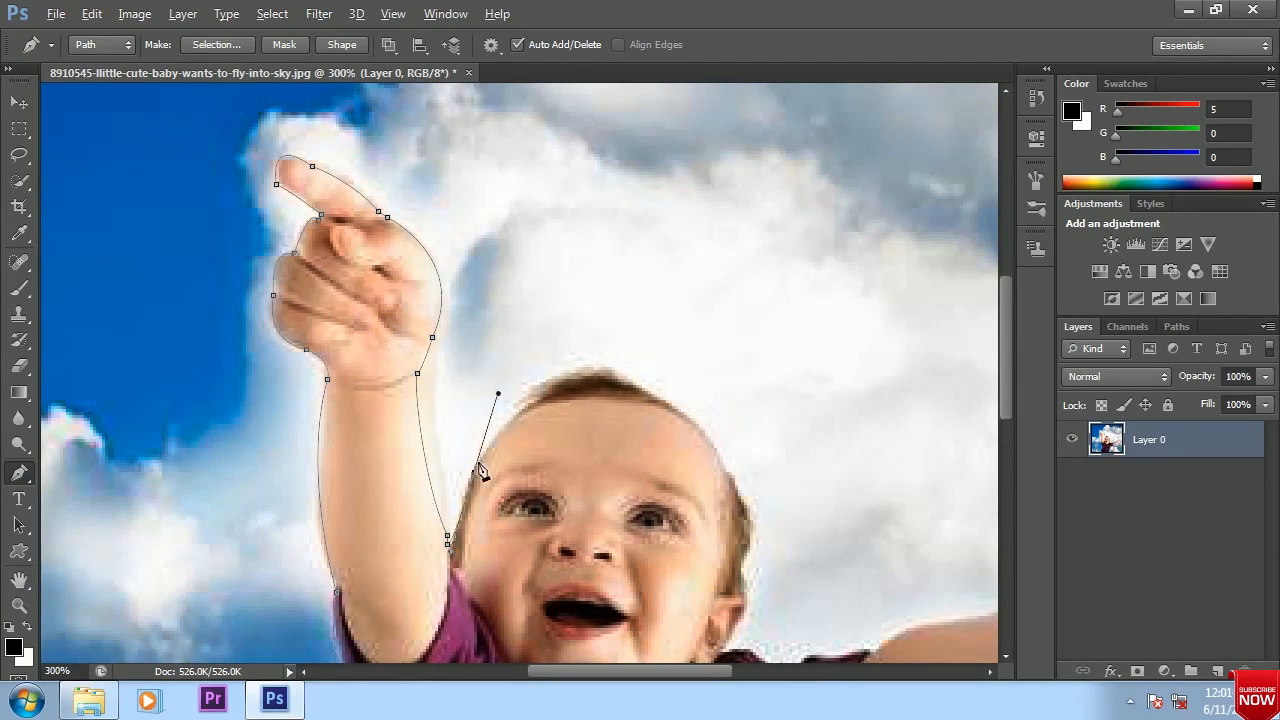
Extend the pen path over the top of the baby's head and down the far side past the hair to the ear
{"action": "left_click_drag", "start_coordinate": [660, 402], "coordinate": [572, 419]}
{"action": "left_click", "coordinate": [566, 418], "text": "alt"}
{"action": "left_click", "coordinate": [617, 485]}
{"action": "left_click", "coordinate": [584, 436]}
{"action": "left_click", "coordinate": [591, 478]}
{"action": "left_click", "coordinate": [582, 508]}
{"action": "left_click", "coordinate": [587, 532]}
{"action": "left_click", "coordinate": [582, 554]}
Extend the pen path along the shoulder and upper edge of the outstretched arm and around its fingers
{"action": "left_click", "coordinate": [650, 596]}
{"action": "left_click", "coordinate": [674, 599]}
{"action": "left_click", "coordinate": [698, 593]}
{"action": "left_click", "coordinate": [713, 590]}
{"action": "left_click_drag", "start_coordinate": [677, 526], "coordinate": [412, 523]}
{"action": "left_click_drag", "start_coordinate": [547, 557], "coordinate": [625, 550]}
{"action": "left_click", "coordinate": [547, 557], "text": "alt"}
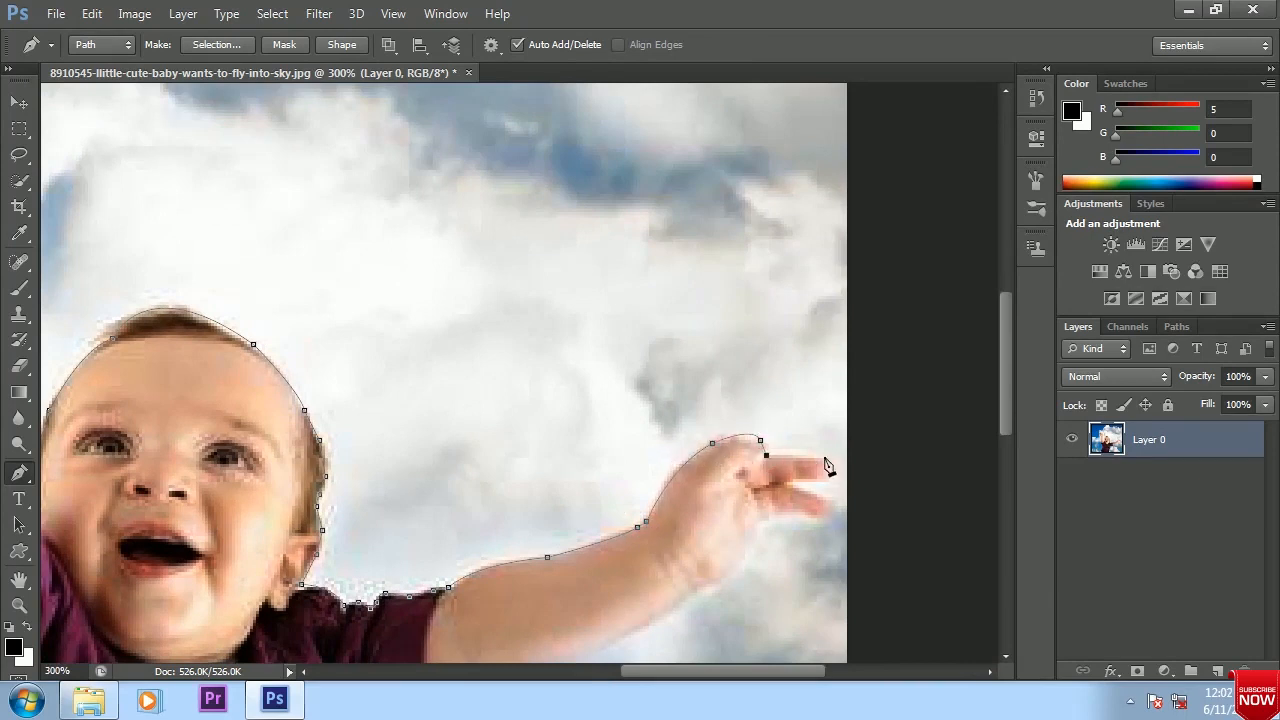
{"action": "left_click_drag", "start_coordinate": [665, 513], "coordinate": [652, 450]}
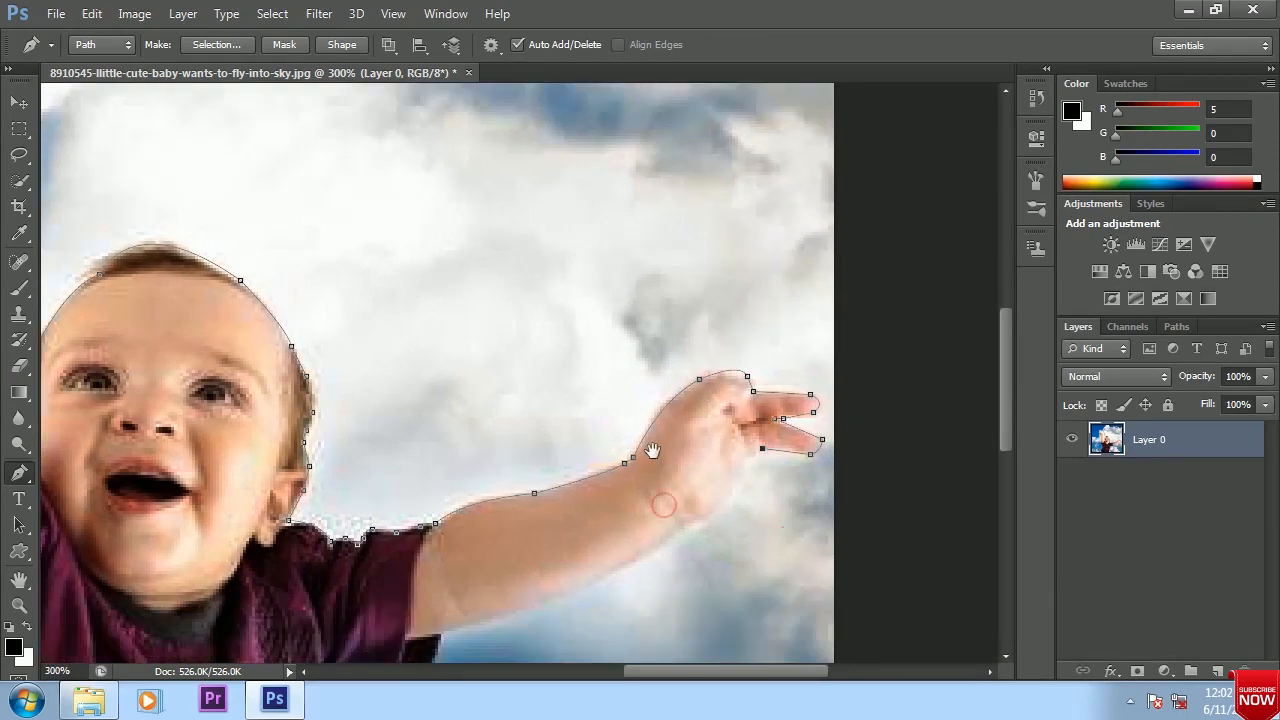
Close the path along the underside of the outstretched arm and the shirt, and convert it to a selection
{"action": "left_click", "coordinate": [708, 517]}
{"action": "left_click", "coordinate": [693, 523]}
{"action": "left_click_drag", "start_coordinate": [547, 603], "coordinate": [650, 514]}
{"action": "left_click_drag", "start_coordinate": [547, 555], "coordinate": [700, 468]}
{"action": "left_click", "coordinate": [638, 453]}
{"action": "left_click_drag", "start_coordinate": [602, 637], "coordinate": [665, 462]}
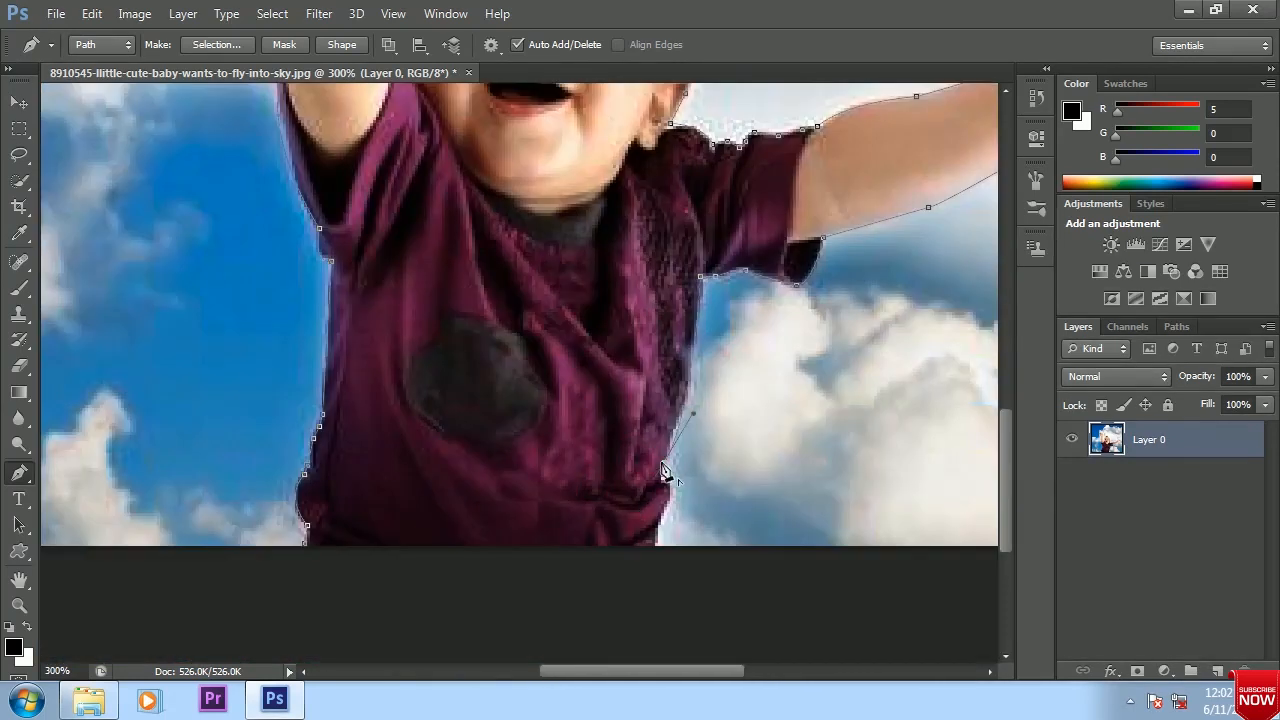
{"action": "left_click", "coordinate": [304, 554]}
{"action": "key", "text": "ctrl+Return"}
{"action": "key", "text": "ctrl+minus"}
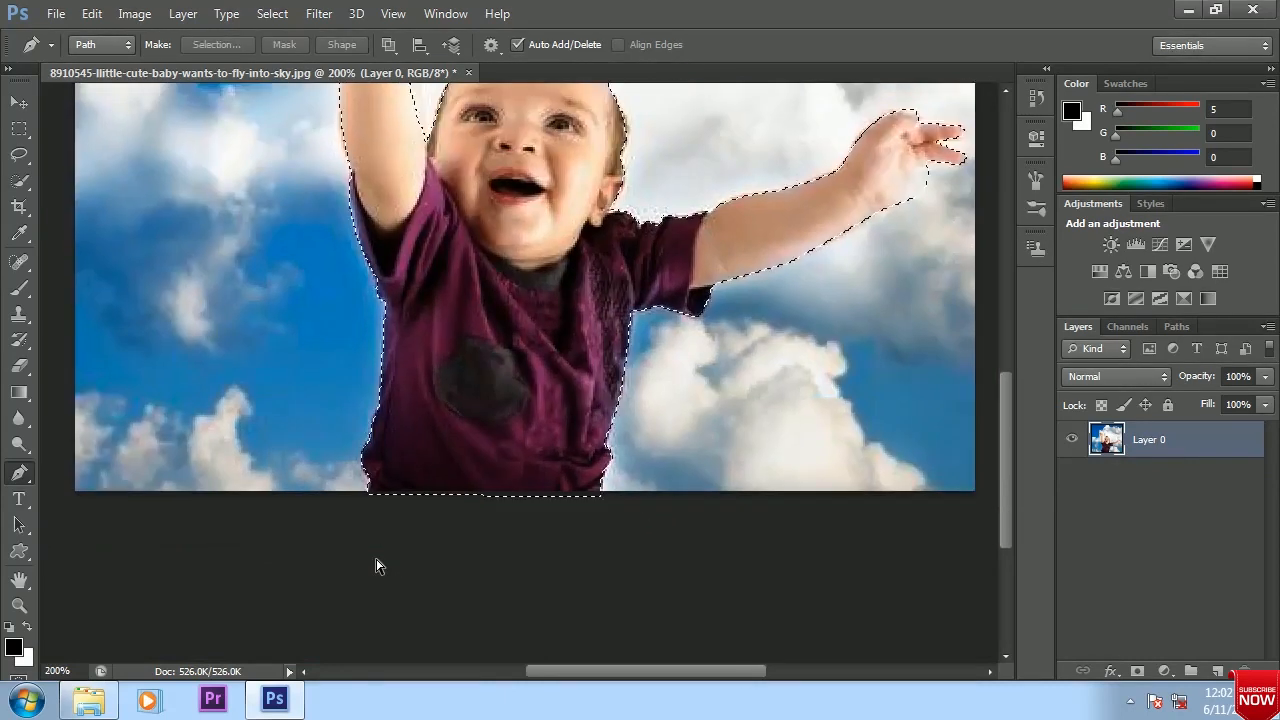
{"action": "key", "text": "ctrl+minus"}
Copy the selected baby onto a new layer and delete Layer 0 with the cloudy sky
{"action": "left_click", "coordinate": [19, 103]}
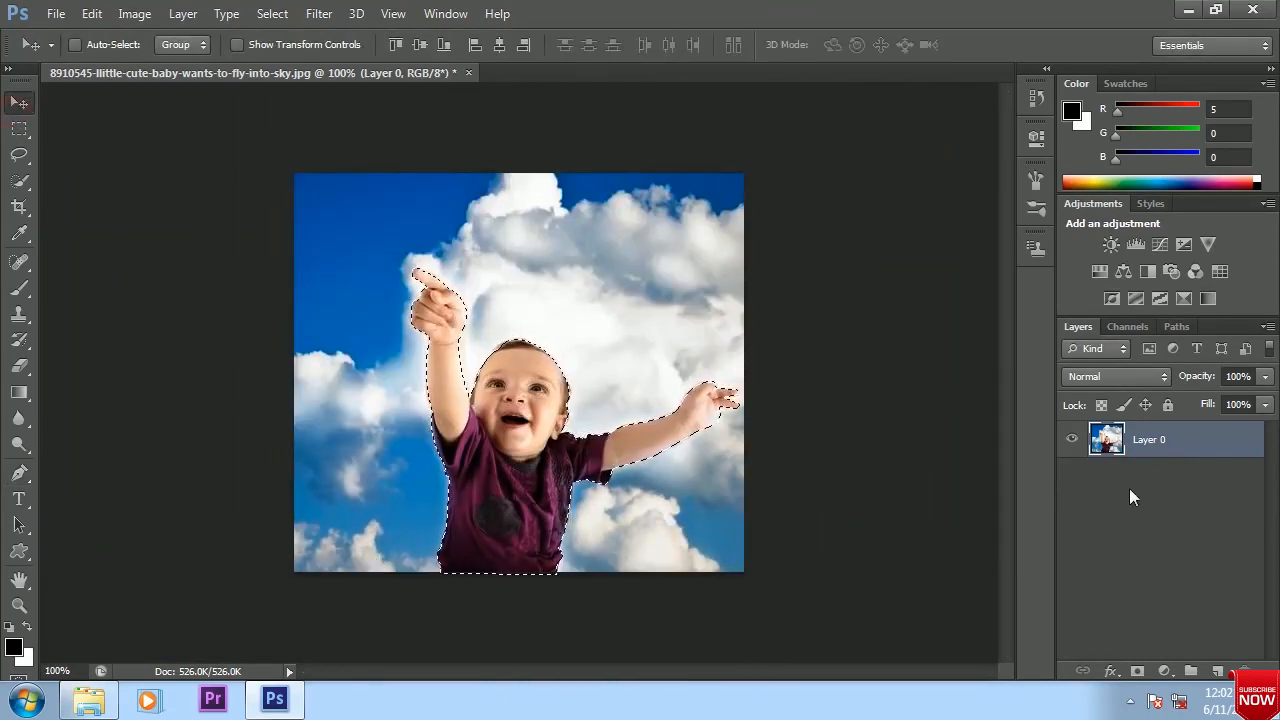
{"action": "key", "text": "ctrl+j"}
{"action": "left_click", "coordinate": [1157, 486]}
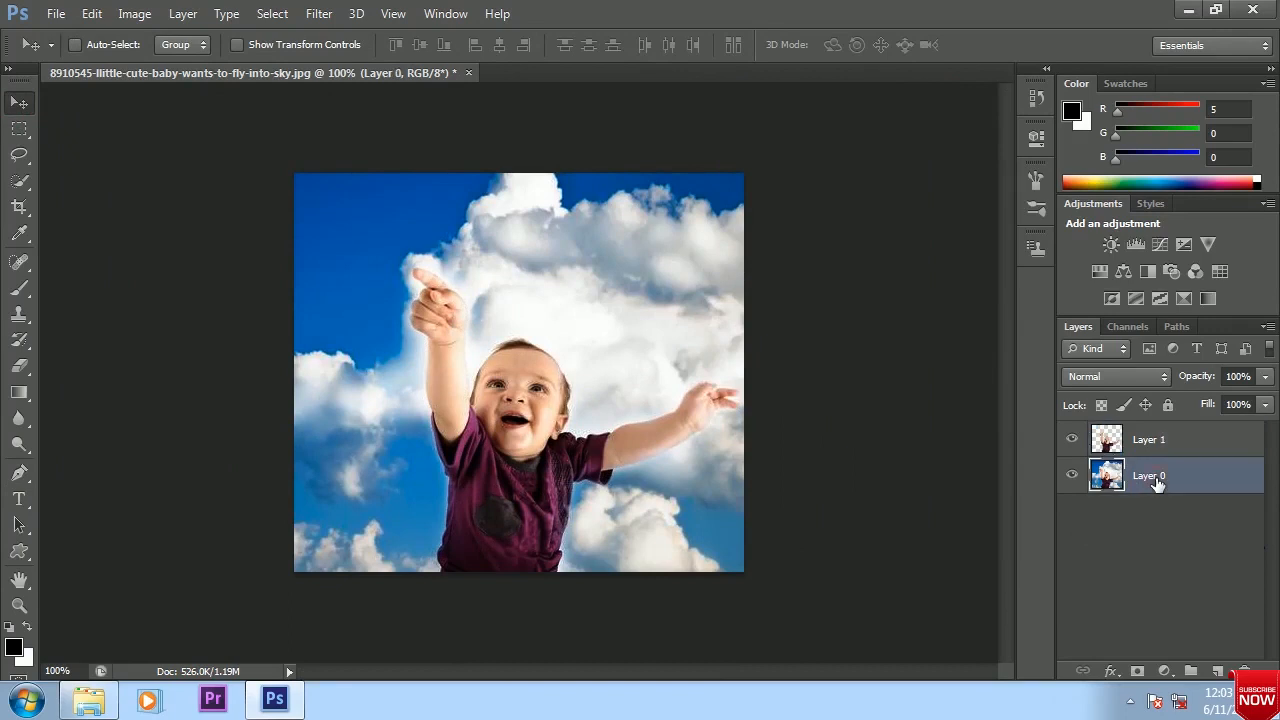
{"action": "key", "text": "Delete"}
Open the starry night image "images (2)" from the baby sky folder with the default Camera Raw settings
{"action": "left_click", "coordinate": [55, 14]}
{"action": "left_click", "coordinate": [70, 51]}
{"action": "left_click", "coordinate": [986, 172]}
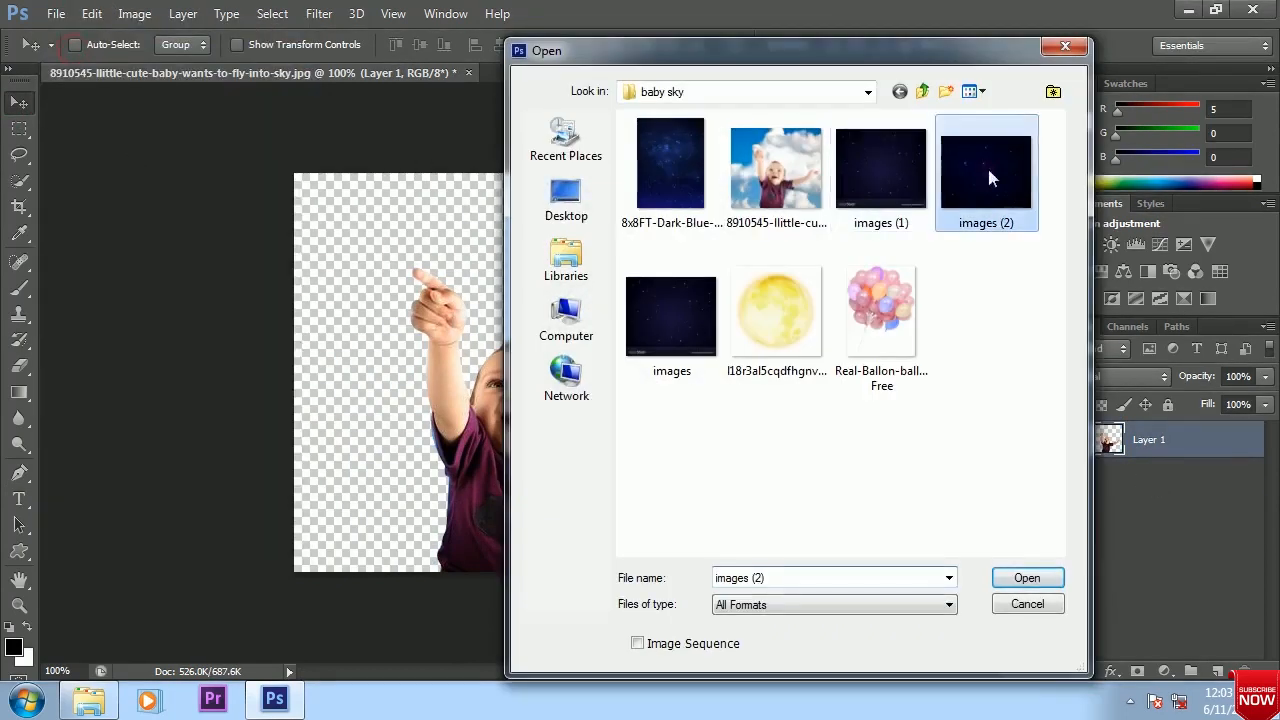
{"action": "left_click", "coordinate": [1020, 575]}
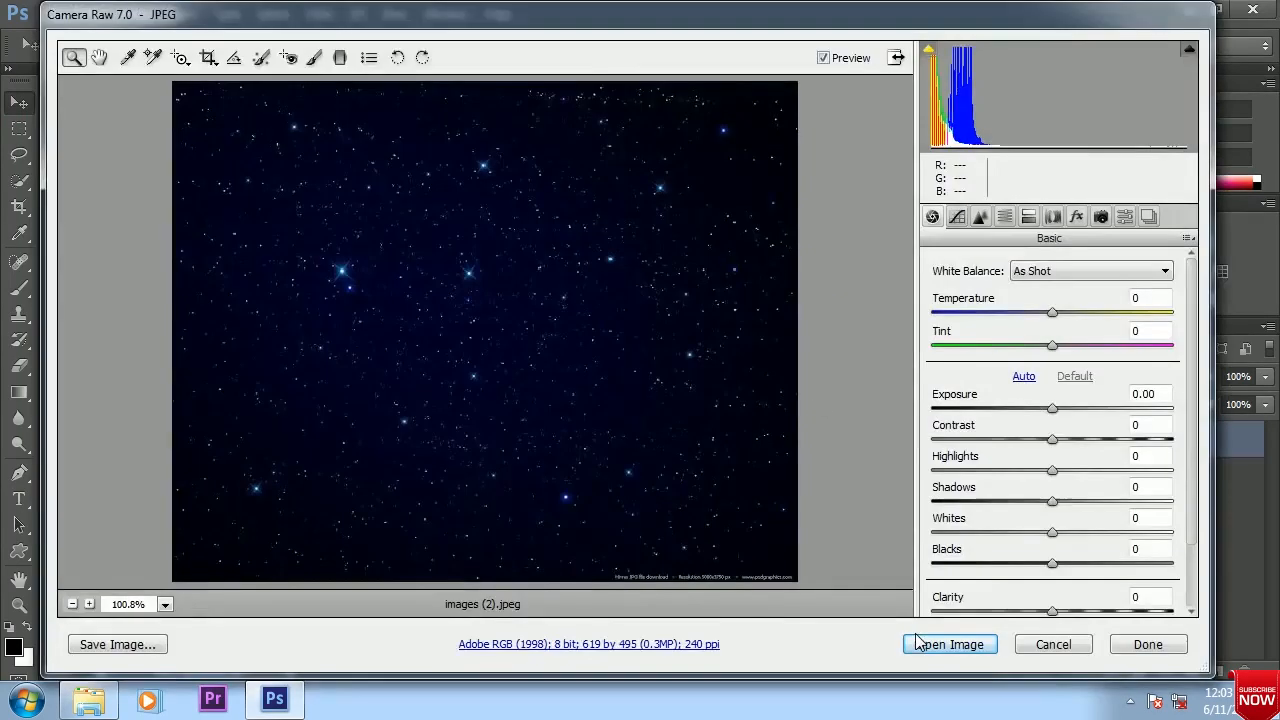
{"action": "left_click", "coordinate": [930, 646]}
Copy the baby cutout into the starry sky document and close the baby photo without saving
{"action": "left_click_drag", "start_coordinate": [535, 75], "coordinate": [714, 174]}
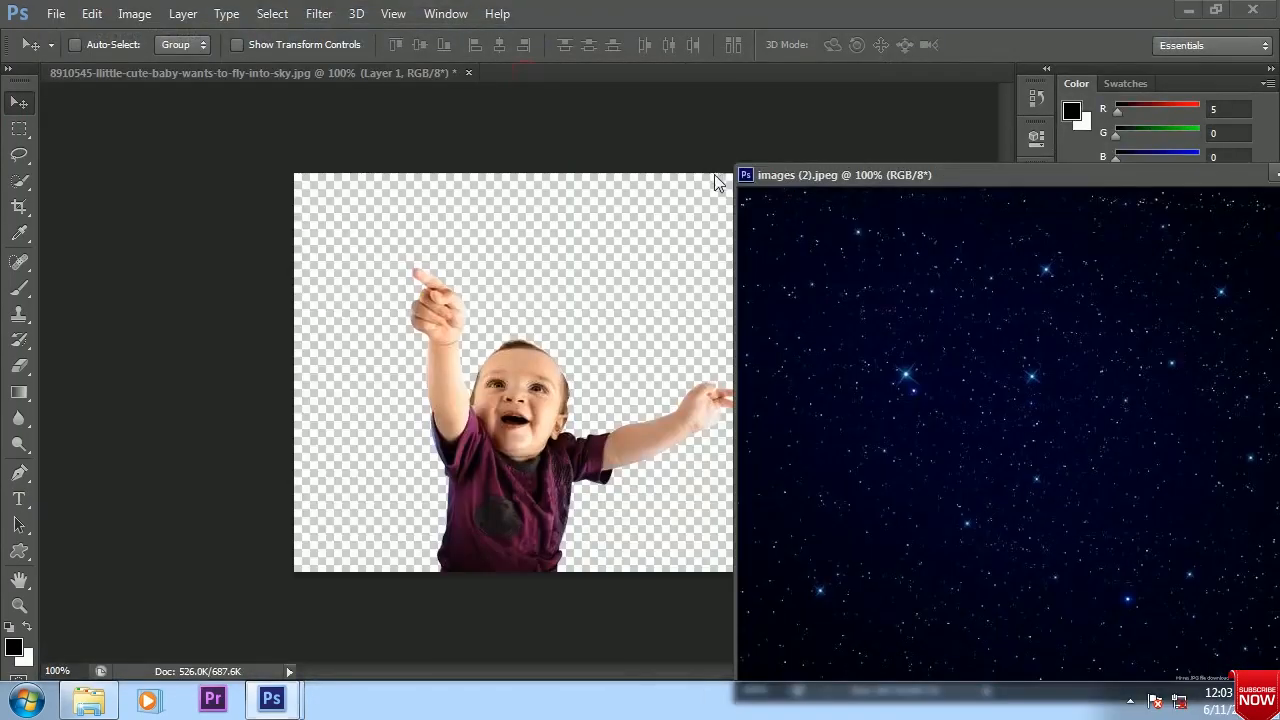
{"action": "left_click_drag", "start_coordinate": [947, 180], "coordinate": [476, 78]}
{"action": "left_click_drag", "start_coordinate": [335, 71], "coordinate": [330, 190]}
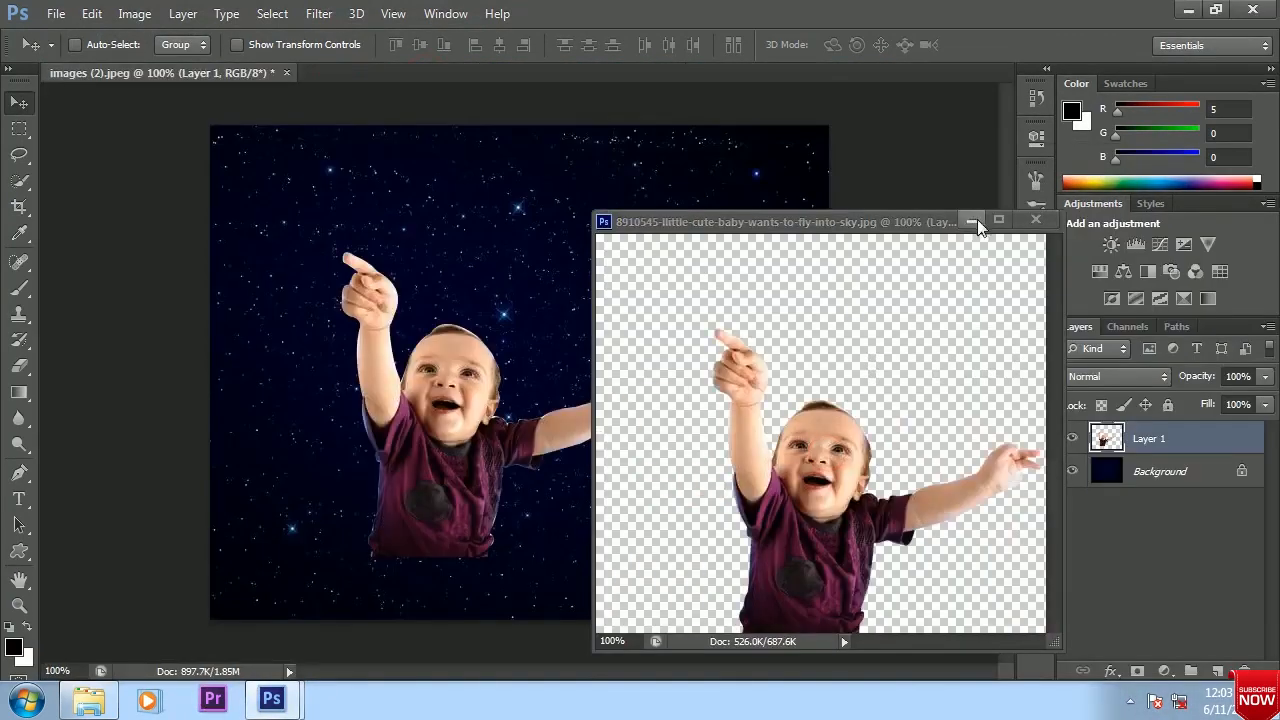
{"action": "left_click", "coordinate": [1035, 219]}
{"action": "left_click", "coordinate": [646, 277]}
Move the baby cutout down and over to the right side of the starry sky
{"action": "left_click_drag", "start_coordinate": [449, 471], "coordinate": [467, 533]}
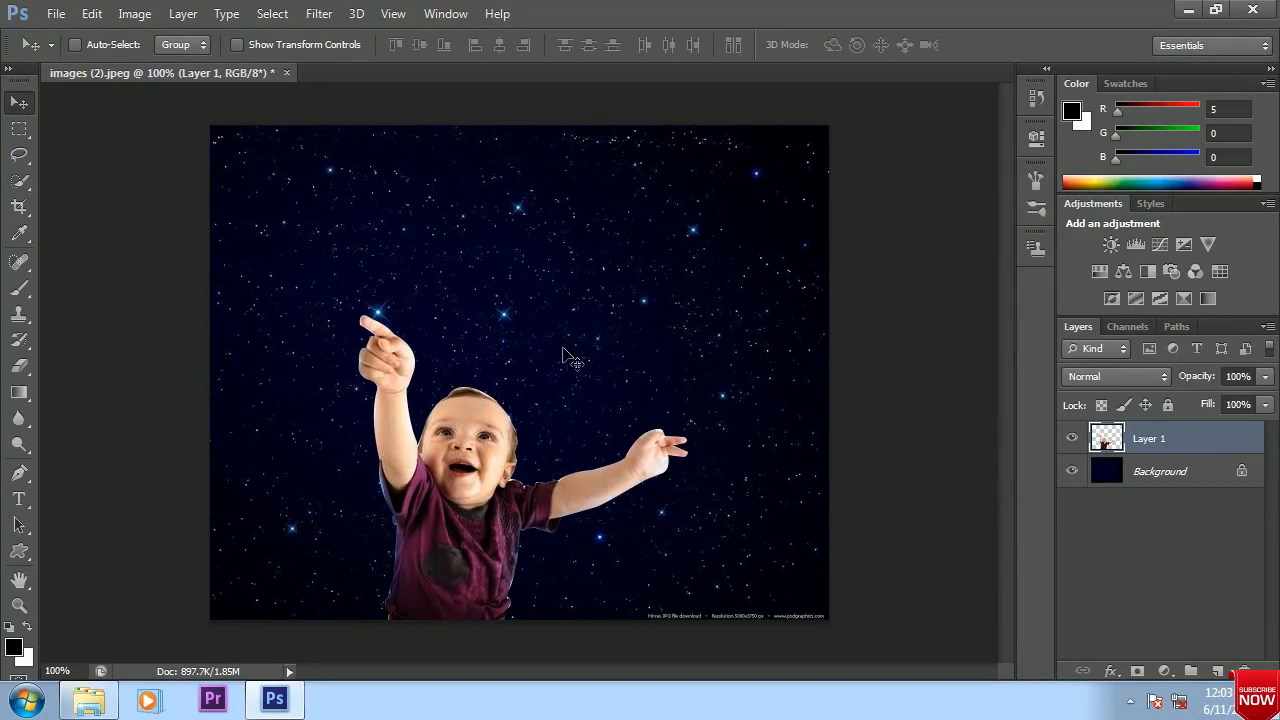
{"action": "left_click_drag", "start_coordinate": [478, 440], "coordinate": [723, 452]}
{"action": "key", "text": "ctrl+t"}
{"action": "key", "text": "Return"}
Unlock the Background layer and remove the watermark text along its bottom edge with the Clone Stamp tool
{"action": "double_click", "coordinate": [1245, 471]}
{"action": "key", "text": "Return"}
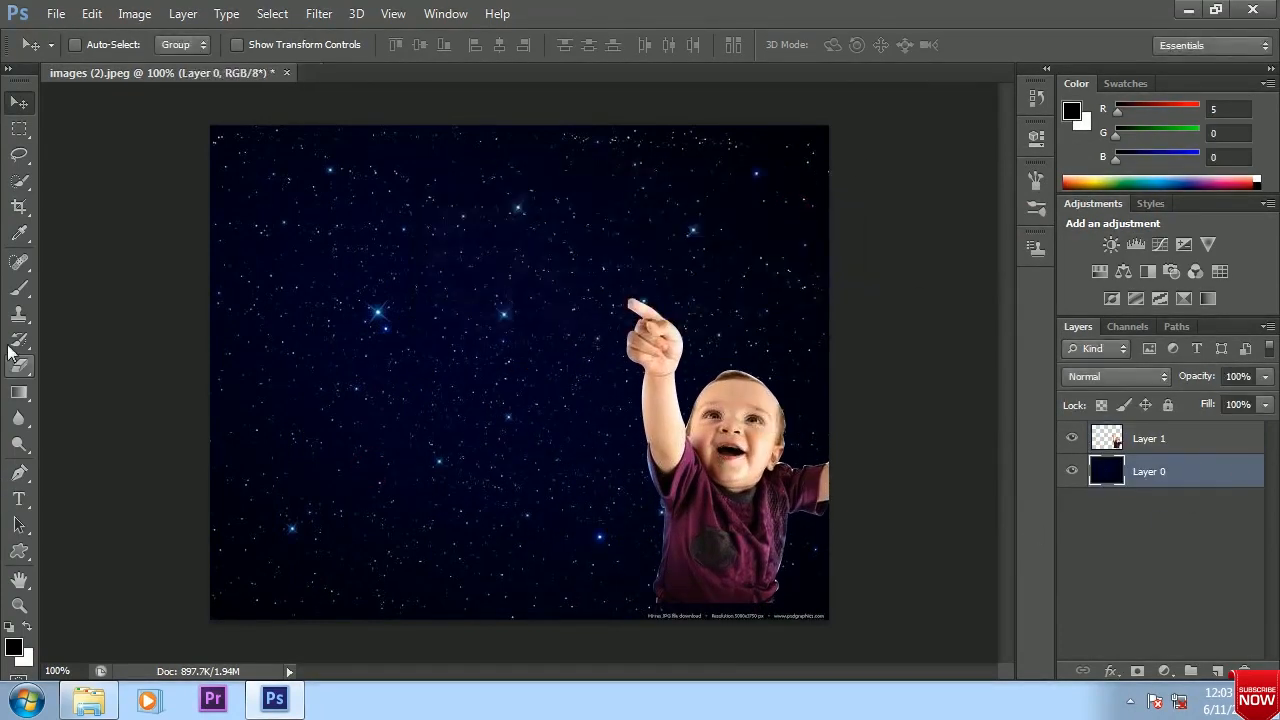
{"action": "left_click", "coordinate": [19, 313]}
{"action": "left_click_drag", "start_coordinate": [529, 616], "coordinate": [916, 620]}
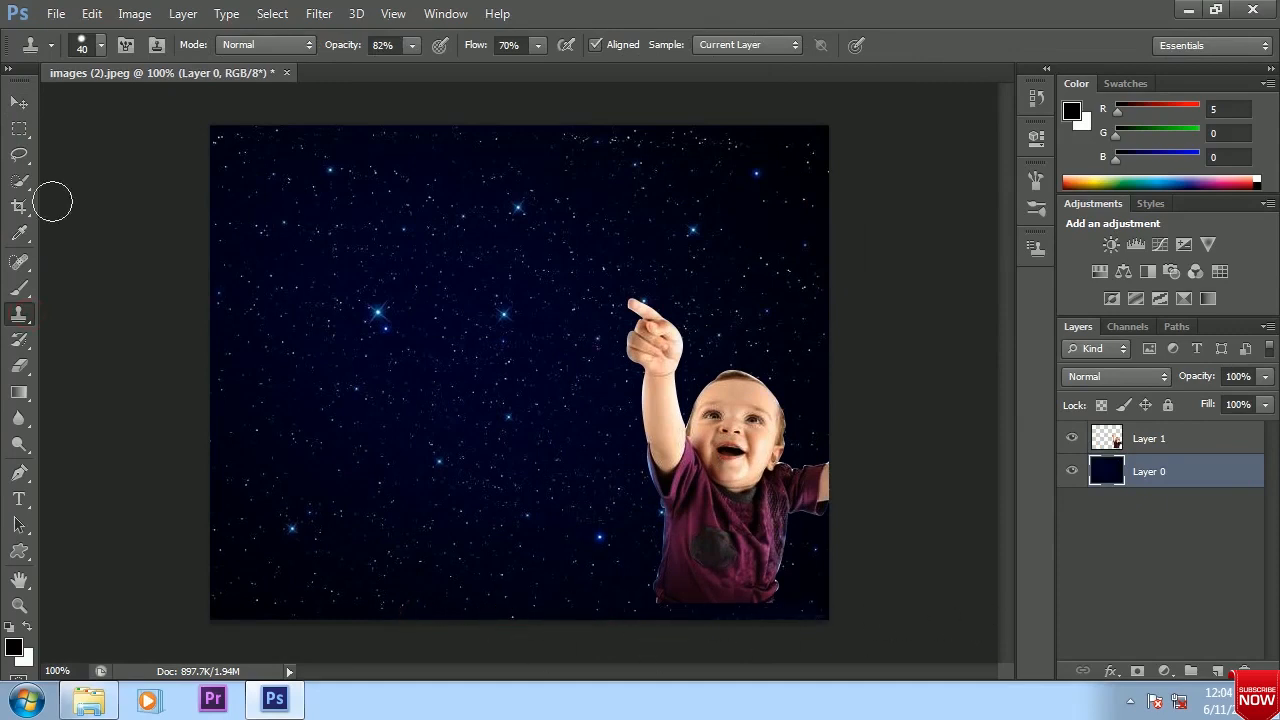
Move the baby on Layer 1 back toward the centre so its shirt meets the bottom edge of the image
{"action": "left_click", "coordinate": [19, 101]}
{"action": "left_click", "coordinate": [1100, 446]}
{"action": "left_click_drag", "start_coordinate": [736, 530], "coordinate": [600, 545]}
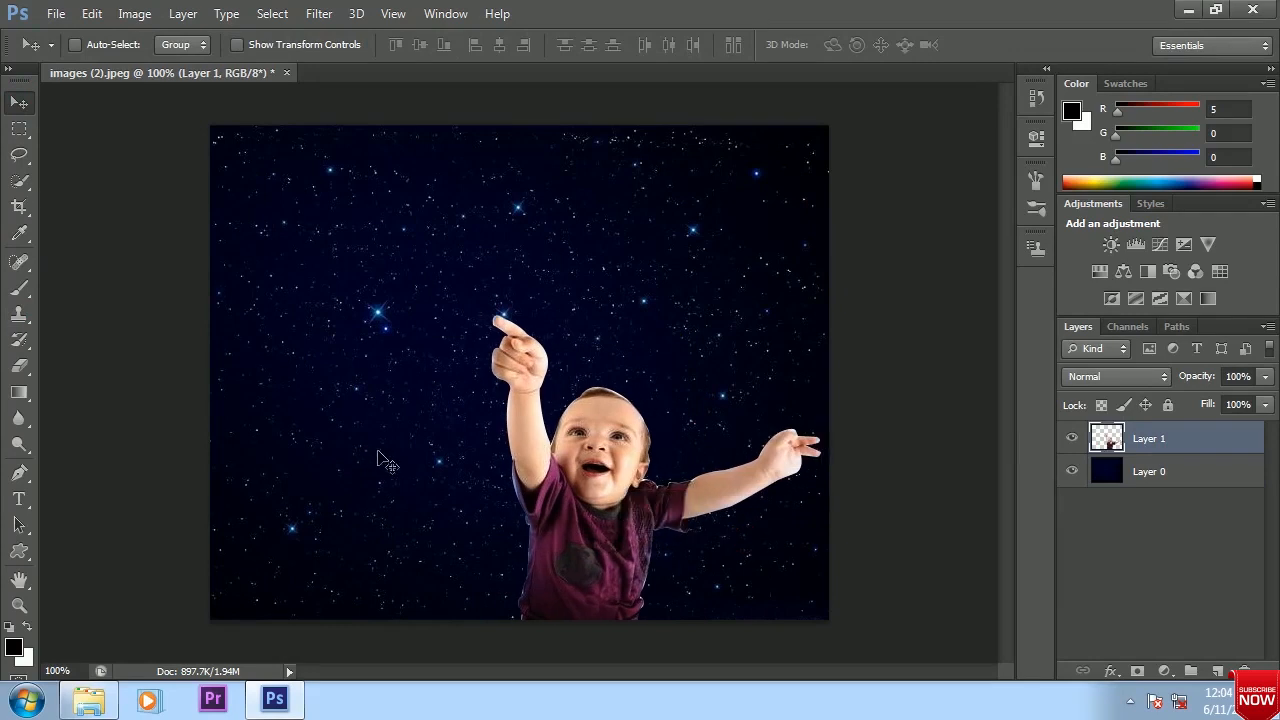
Open the yellow moon image l18r3al5cqdfhgnv6tods8h7lu from the baby sky folder
{"action": "left_click", "coordinate": [56, 13]}
{"action": "left_click", "coordinate": [70, 51]}
{"action": "left_click", "coordinate": [777, 314]}
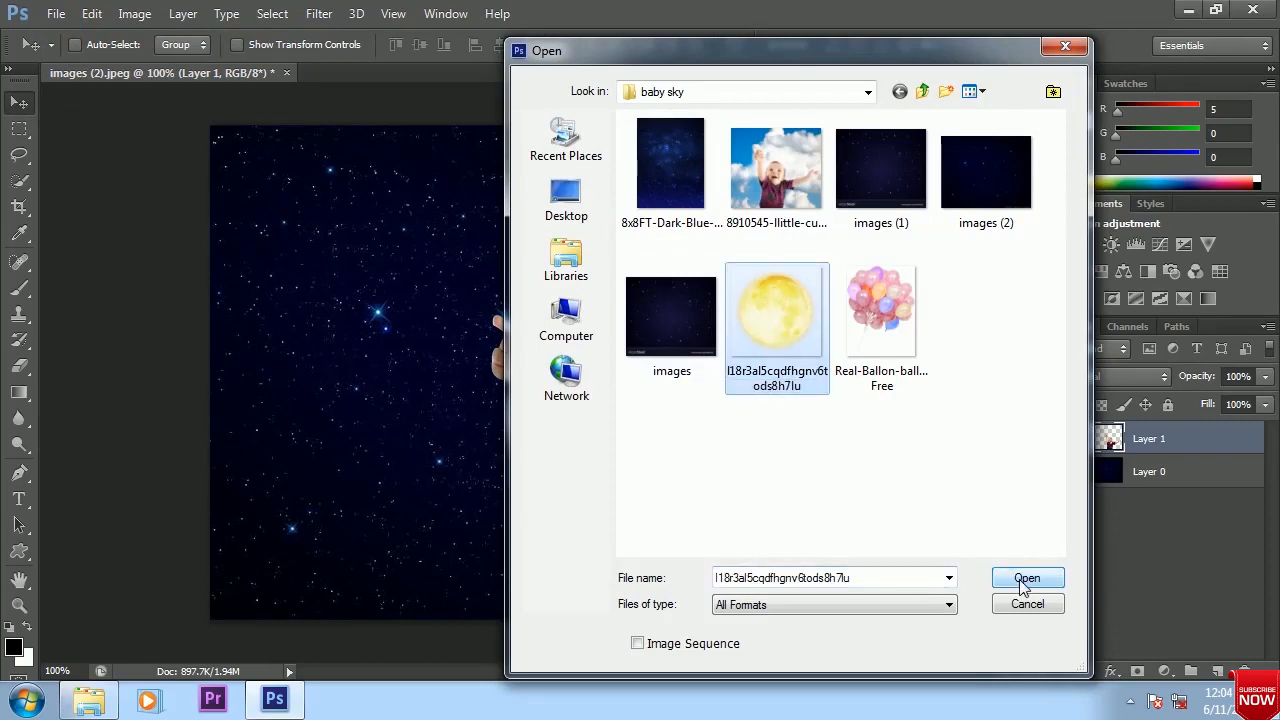
{"action": "left_click", "coordinate": [1024, 580]}
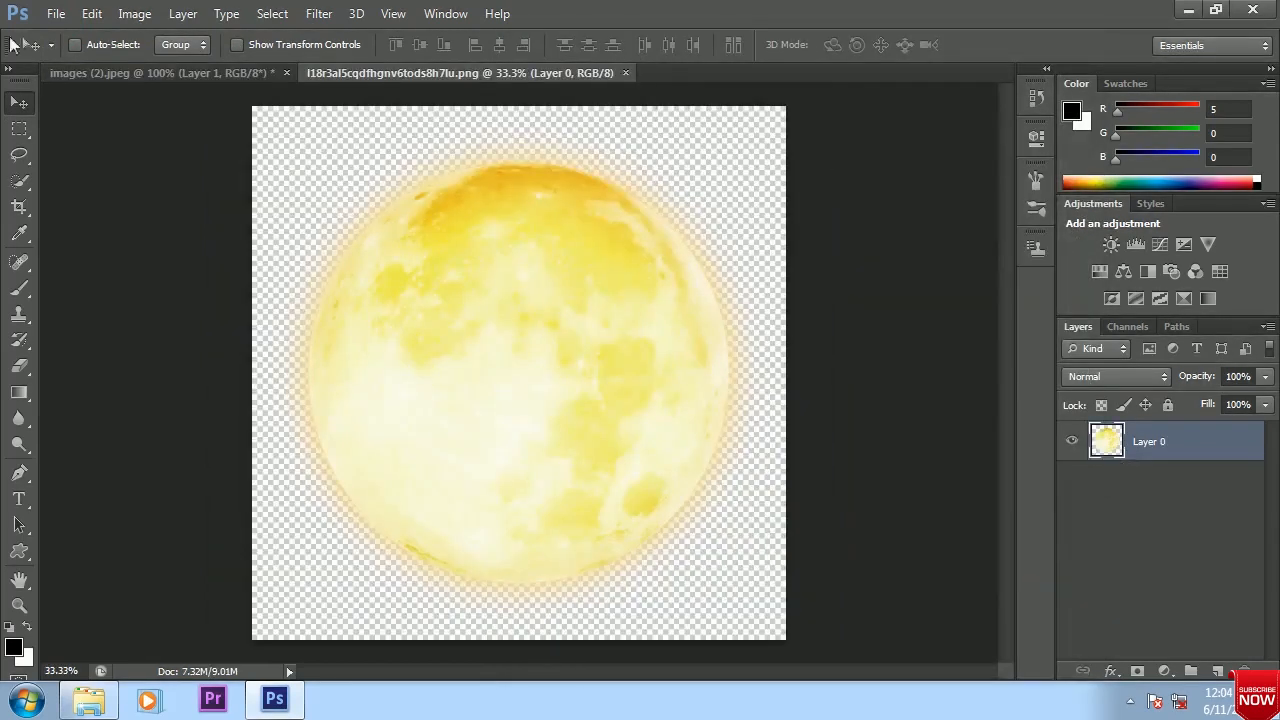
Copy the moon into the starry sky document and close the moon image without saving
{"action": "left_click_drag", "start_coordinate": [420, 73], "coordinate": [660, 163]}
{"action": "left_click_drag", "start_coordinate": [694, 337], "coordinate": [711, 420]}
{"action": "left_click", "coordinate": [718, 342]}
{"action": "left_click", "coordinate": [1055, 161]}
{"action": "left_click", "coordinate": [646, 280]}
Scale the moon down to about a third of the image's width and place it in the upper-right sky
{"action": "key", "text": "ctrl+t"}
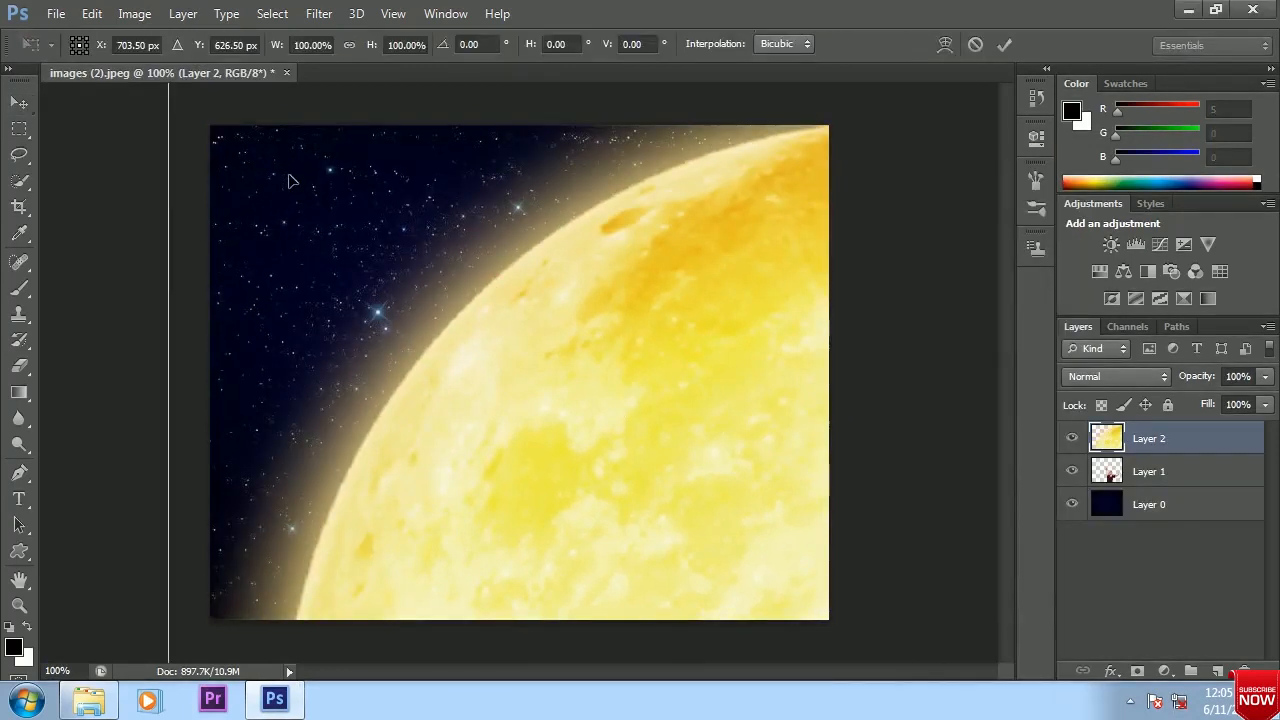
{"action": "left_click_drag", "start_coordinate": [513, 390], "coordinate": [836, 633]}
{"action": "left_click_drag", "start_coordinate": [492, 250], "coordinate": [785, 541]}
{"action": "left_click_drag", "start_coordinate": [804, 583], "coordinate": [454, 543]}
{"action": "left_click_drag", "start_coordinate": [705, 558], "coordinate": [385, 237]}
{"action": "key", "text": "Return"}
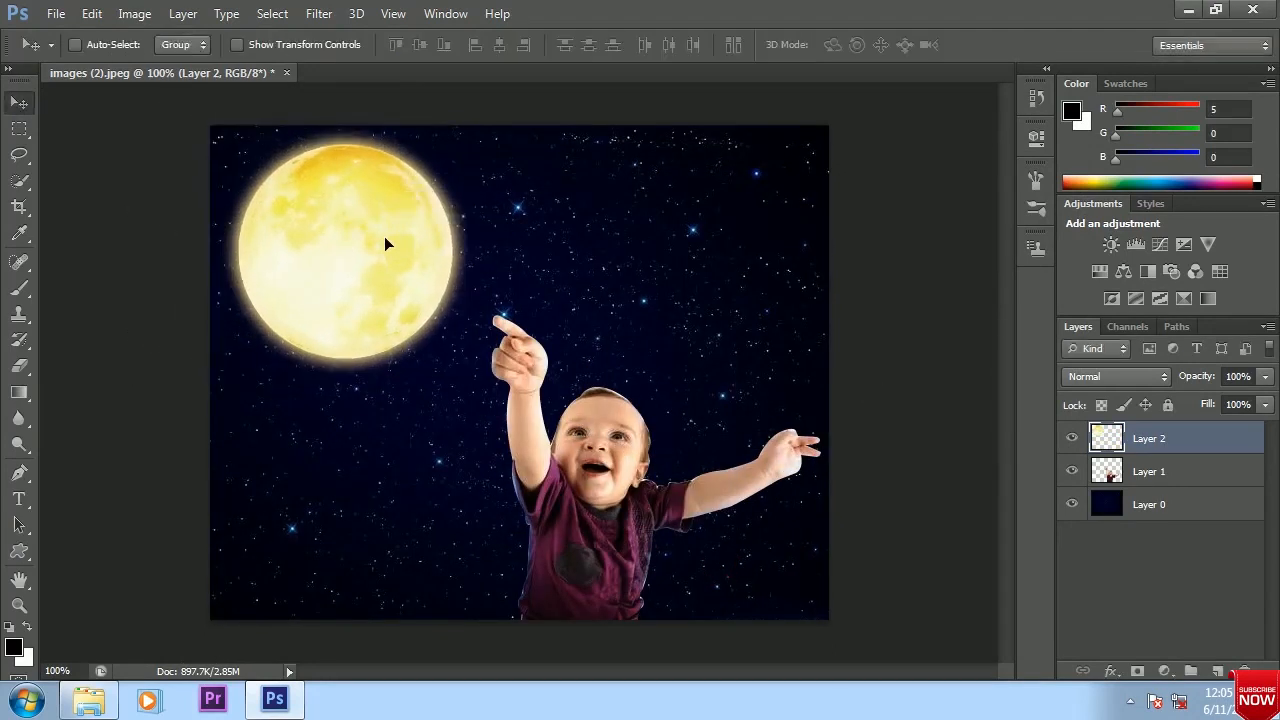
{"action": "mouse_move", "coordinate": [328, 248]}
{"action": "left_mouse_down"}
{"action": "mouse_move", "coordinate": [346, 263]}
{"action": "mouse_move", "coordinate": [323, 243]}
{"action": "left_mouse_up"}
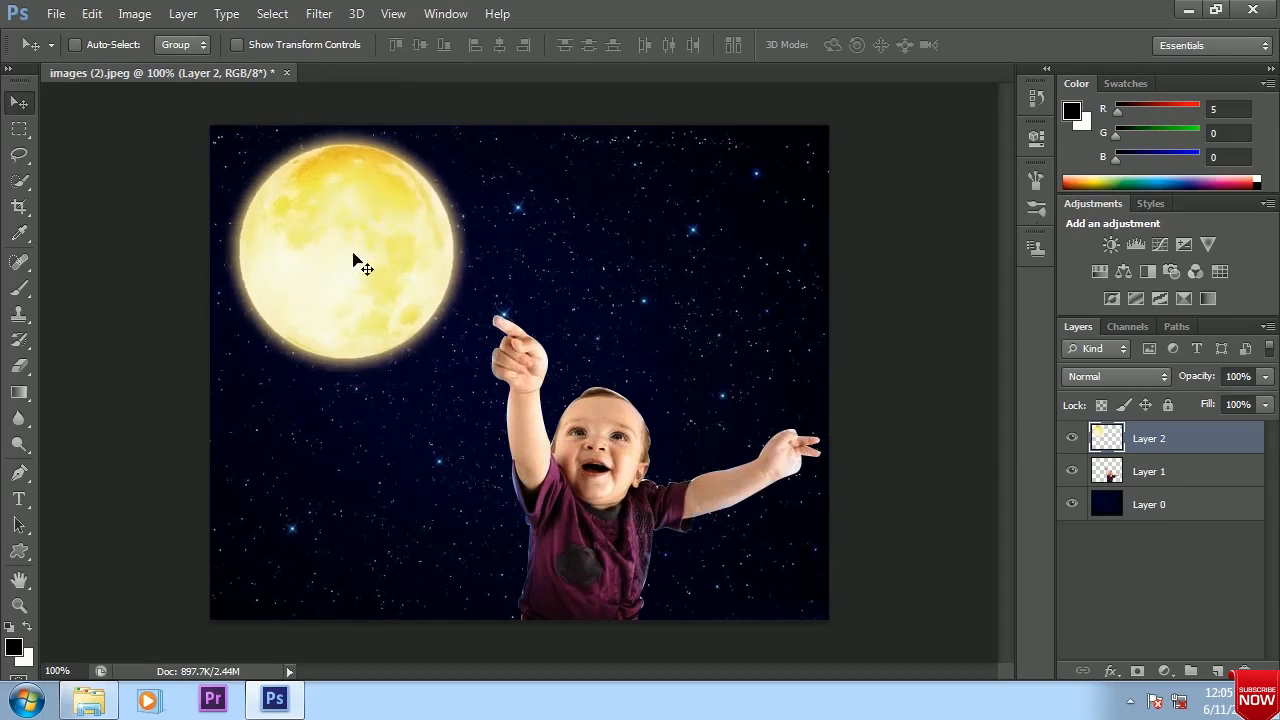
{"action": "left_click_drag", "start_coordinate": [360, 284], "coordinate": [690, 304]}
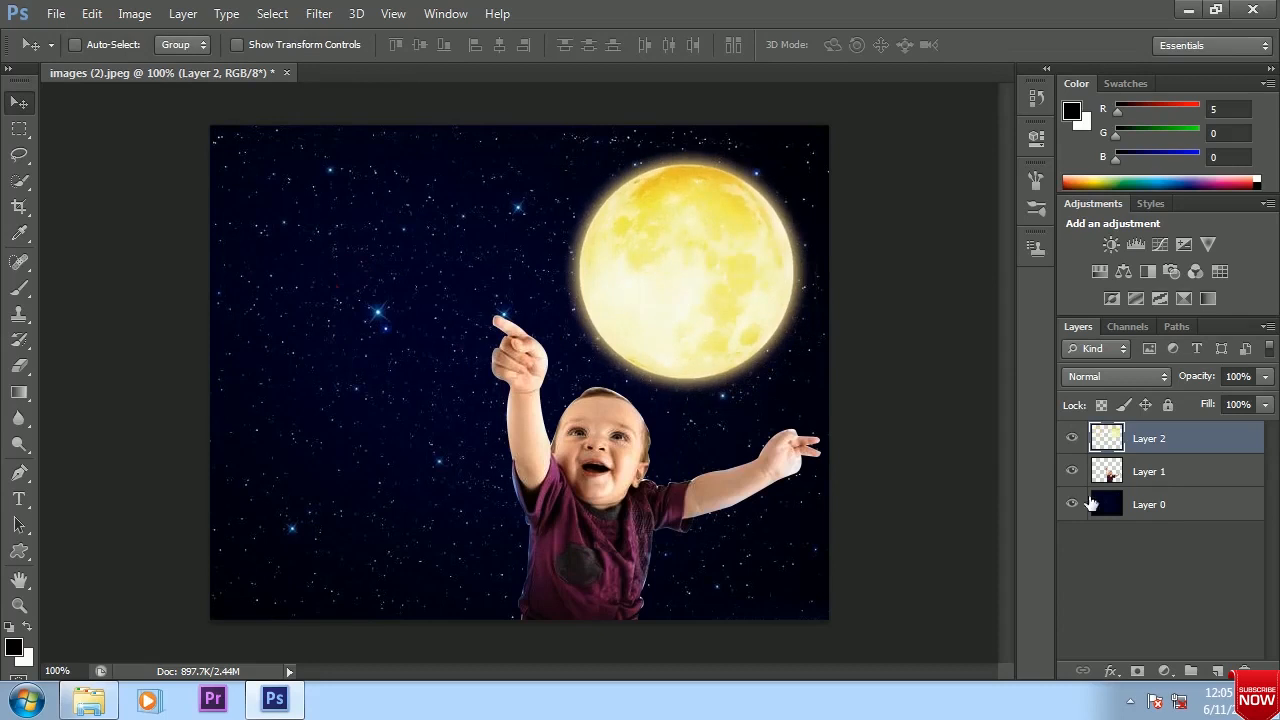
Flip the baby on Layer 1 horizontally, tilt it slightly and place it in the lower-left area pointing toward the moon
{"action": "left_click", "coordinate": [1150, 471]}
{"action": "key", "text": "ctrl+t"}
{"action": "right_click", "coordinate": [540, 370]}
{"action": "left_click", "coordinate": [580, 333]}
{"action": "left_click_drag", "start_coordinate": [765, 513], "coordinate": [672, 660]}
{"action": "left_click_drag", "start_coordinate": [398, 517], "coordinate": [401, 550]}
{"action": "left_click_drag", "start_coordinate": [471, 514], "coordinate": [484, 504]}
{"action": "key", "text": "Return"}
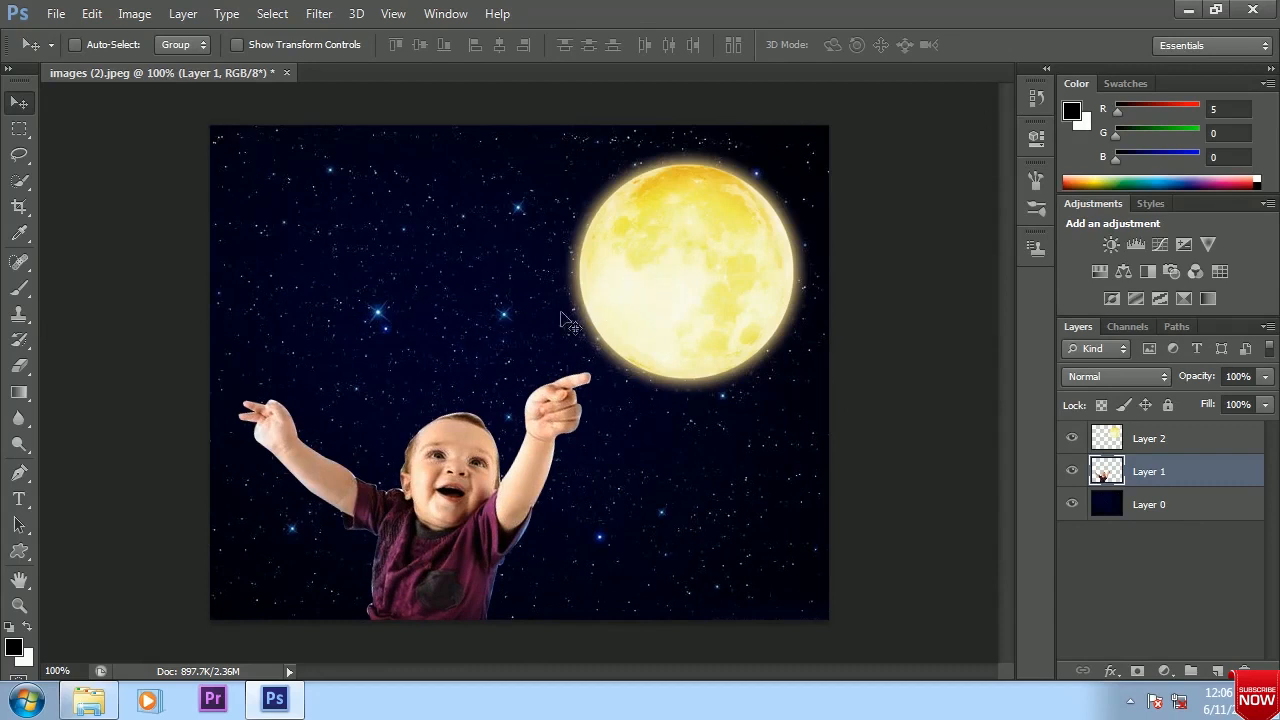
{"action": "left_click", "coordinate": [1145, 502]}
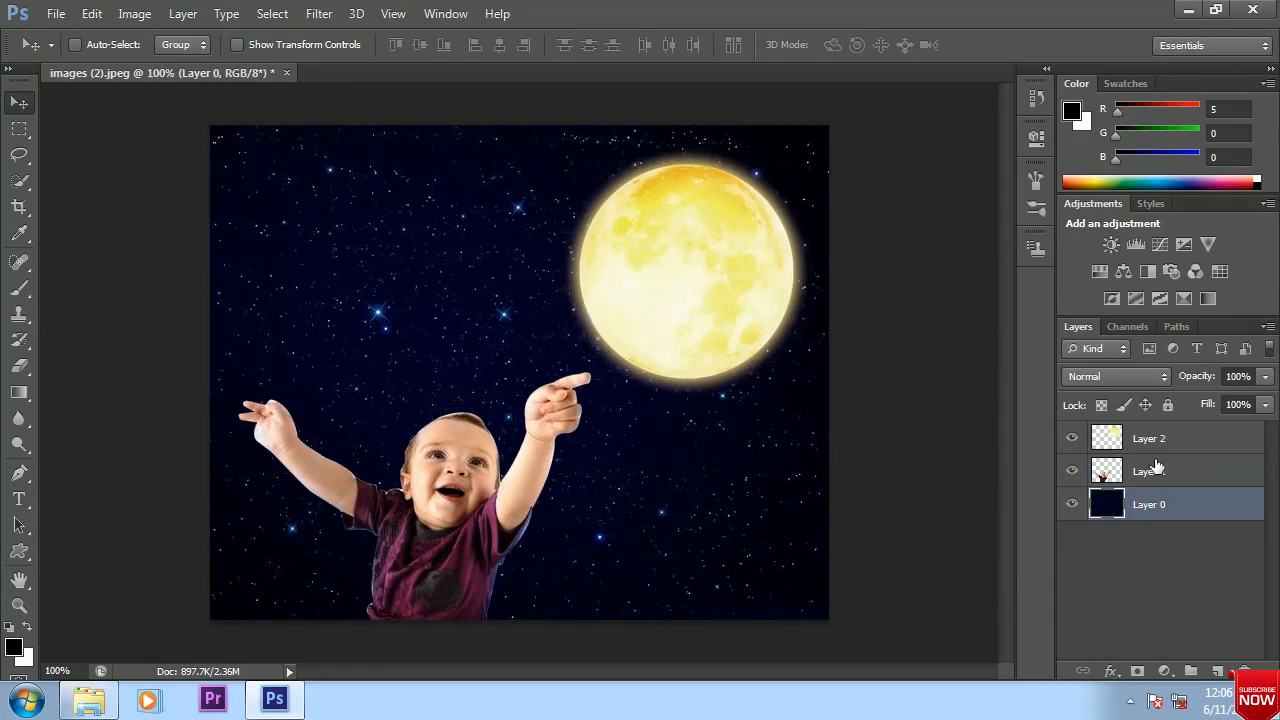
{"action": "left_click_drag", "start_coordinate": [1150, 445], "coordinate": [1226, 675]}
Trace the pointing hand on Layer 1 from the wrist with the Pen tool and convert the path to a selection
{"action": "left_click", "coordinate": [1139, 480]}
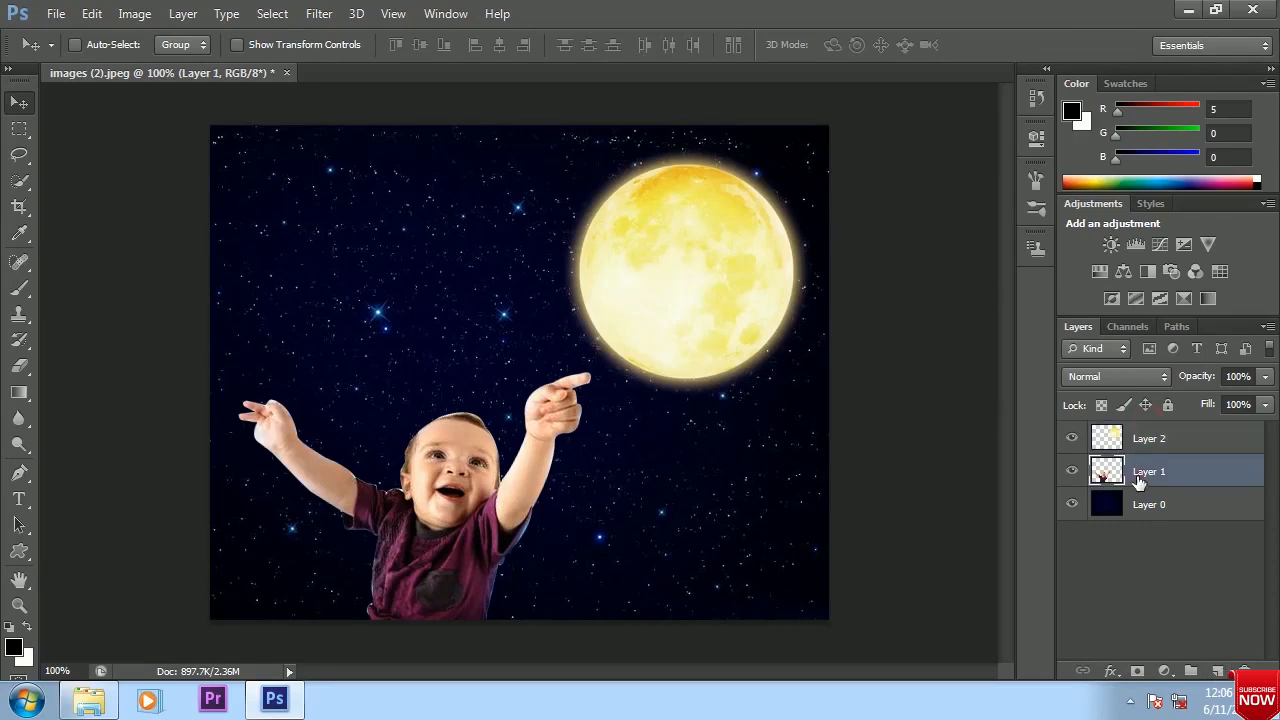
{"action": "left_click", "coordinate": [19, 473]}
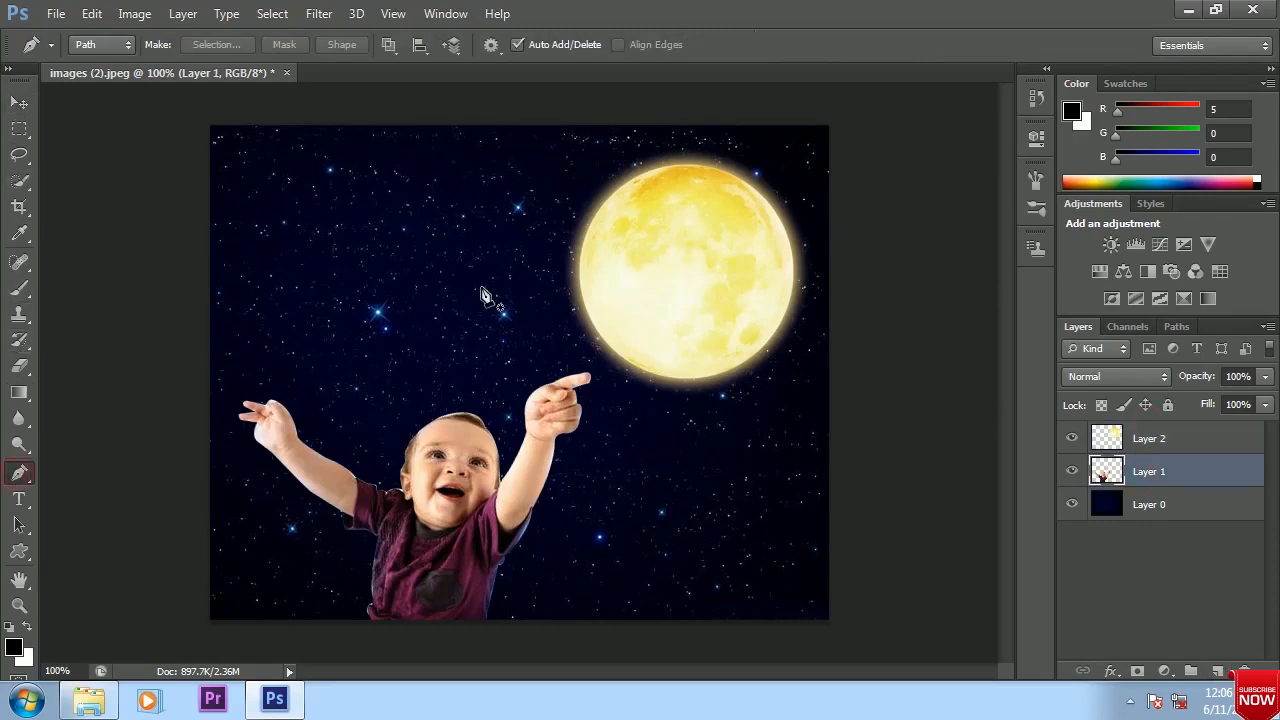
{"action": "key", "text": "ctrl+plus"}
{"action": "left_click_drag", "start_coordinate": [607, 431], "coordinate": [570, 350]}
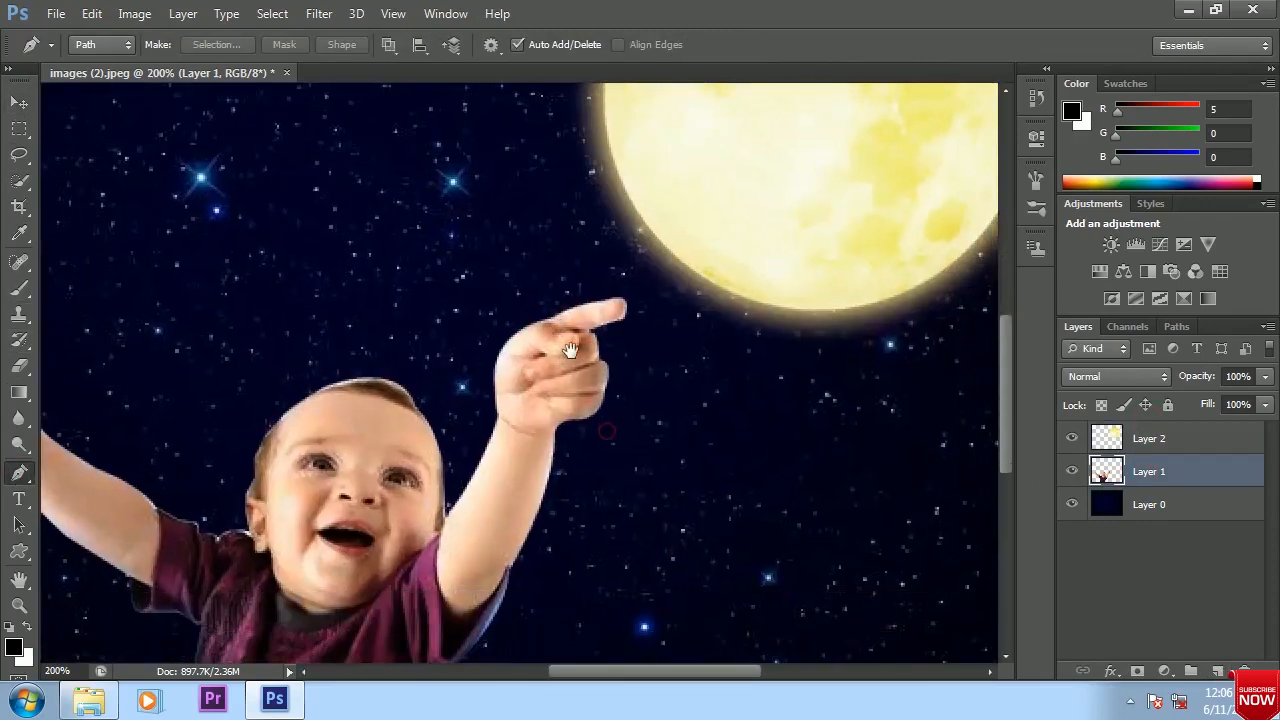
{"action": "left_click", "coordinate": [497, 416]}
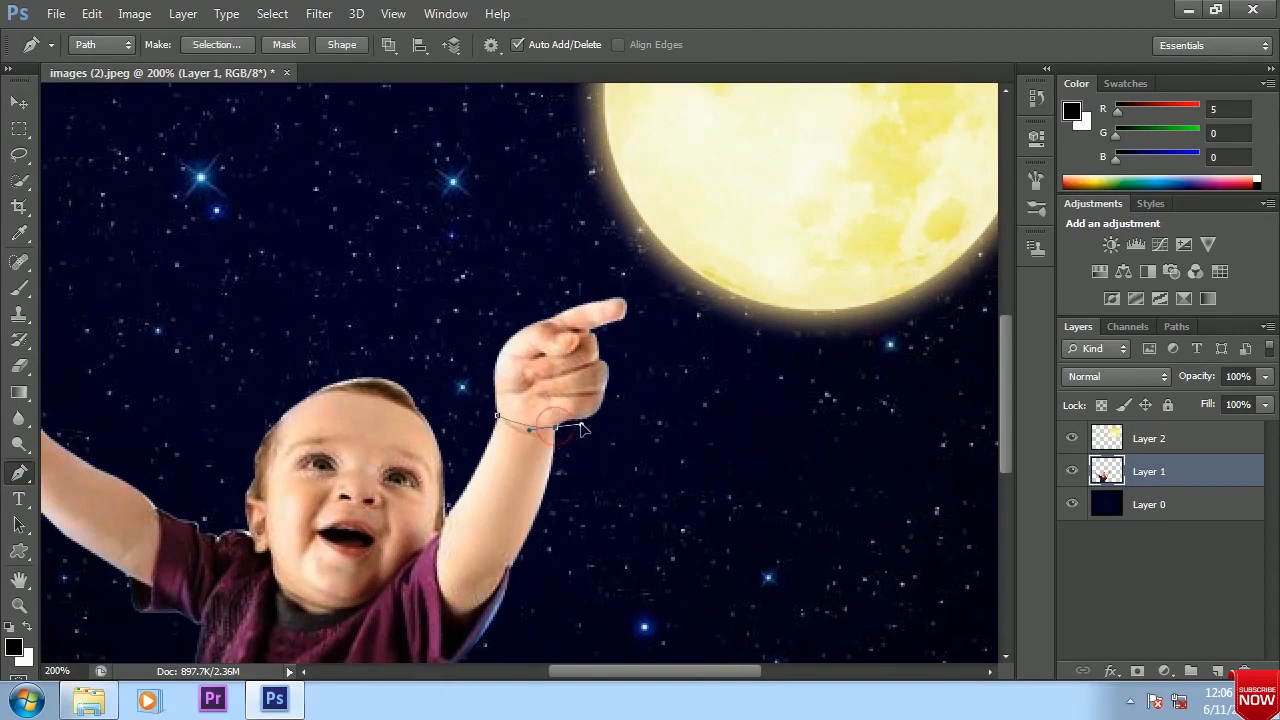
{"action": "left_click", "coordinate": [625, 405]}
{"action": "left_click", "coordinate": [645, 287]}
{"action": "left_click", "coordinate": [589, 260]}
{"action": "left_click", "coordinate": [478, 330]}
{"action": "left_click", "coordinate": [497, 416]}
{"action": "key", "text": "ctrl+Return"}
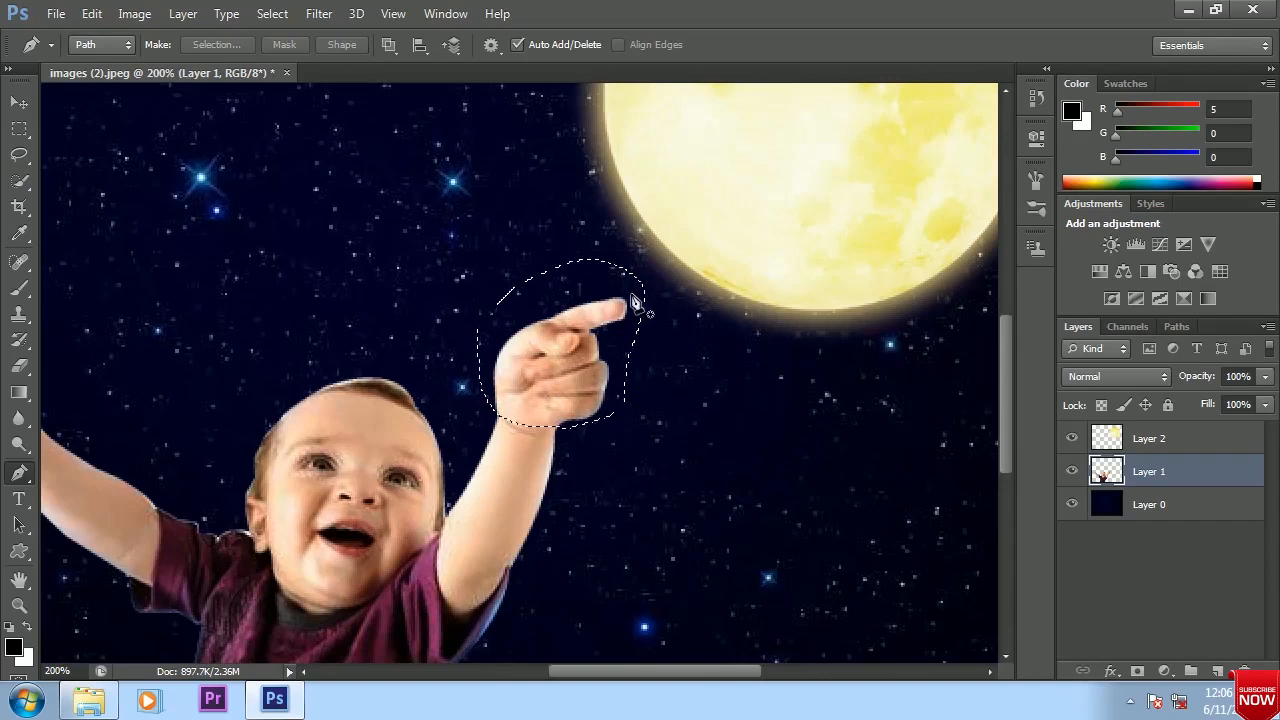
Copy the selected hand onto its own layer and delete the hand area from Layer 1
{"action": "key", "text": "v"}
{"action": "left_click_drag", "start_coordinate": [733, 341], "coordinate": [608, 394]}
{"action": "key", "text": "ctrl+j"}
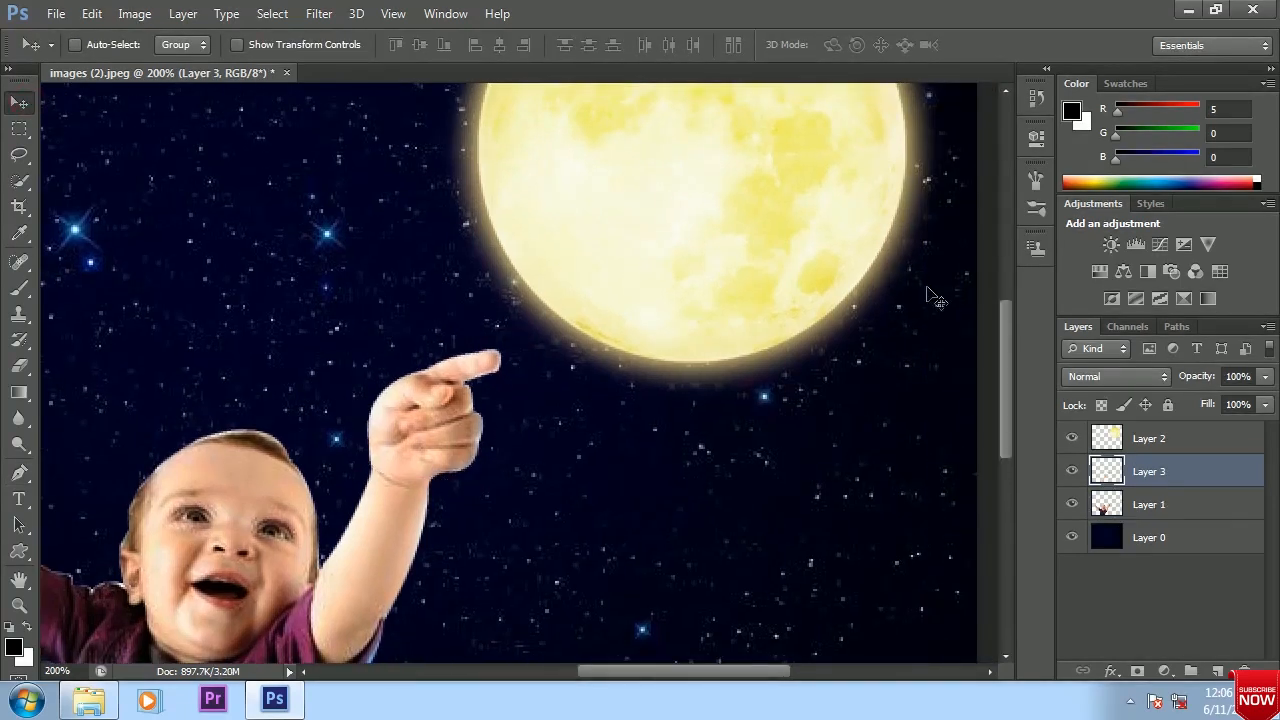
{"action": "left_click", "coordinate": [1107, 471], "text": "ctrl"}
{"action": "left_click", "coordinate": [1150, 506]}
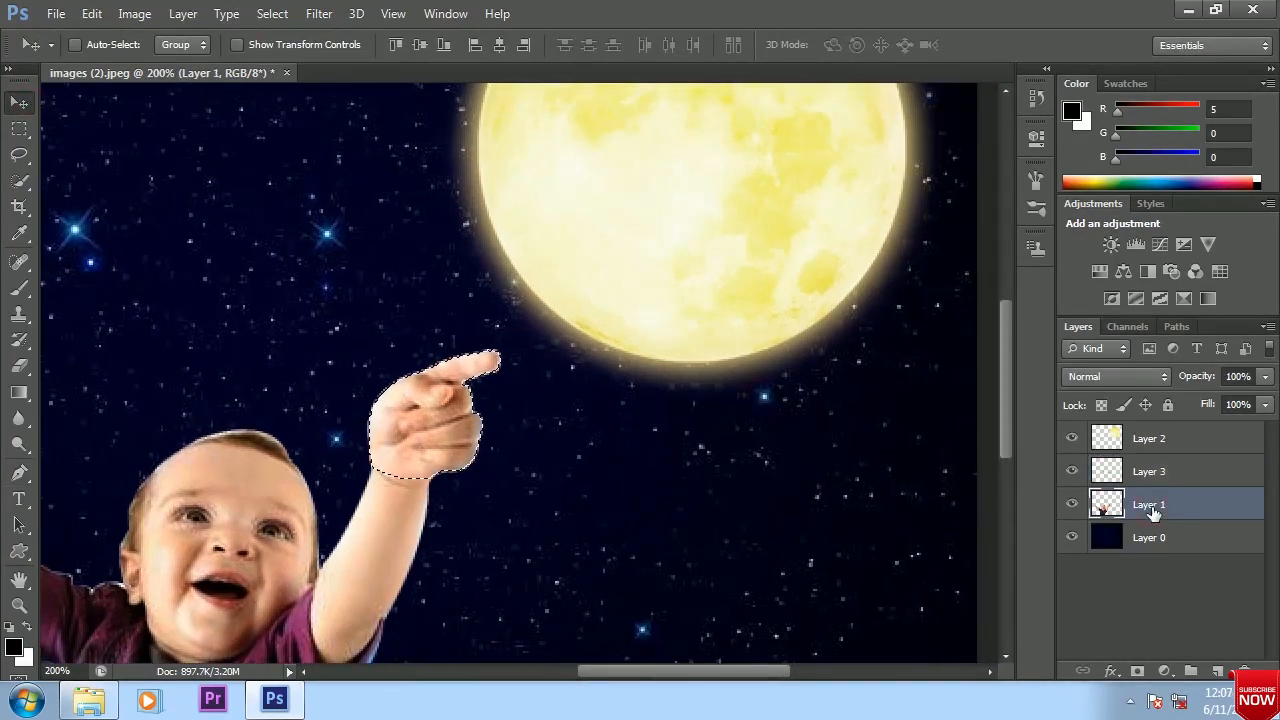
Duplicate the separate hand layer and hide Layer 3
{"action": "left_click", "coordinate": [1155, 472]}
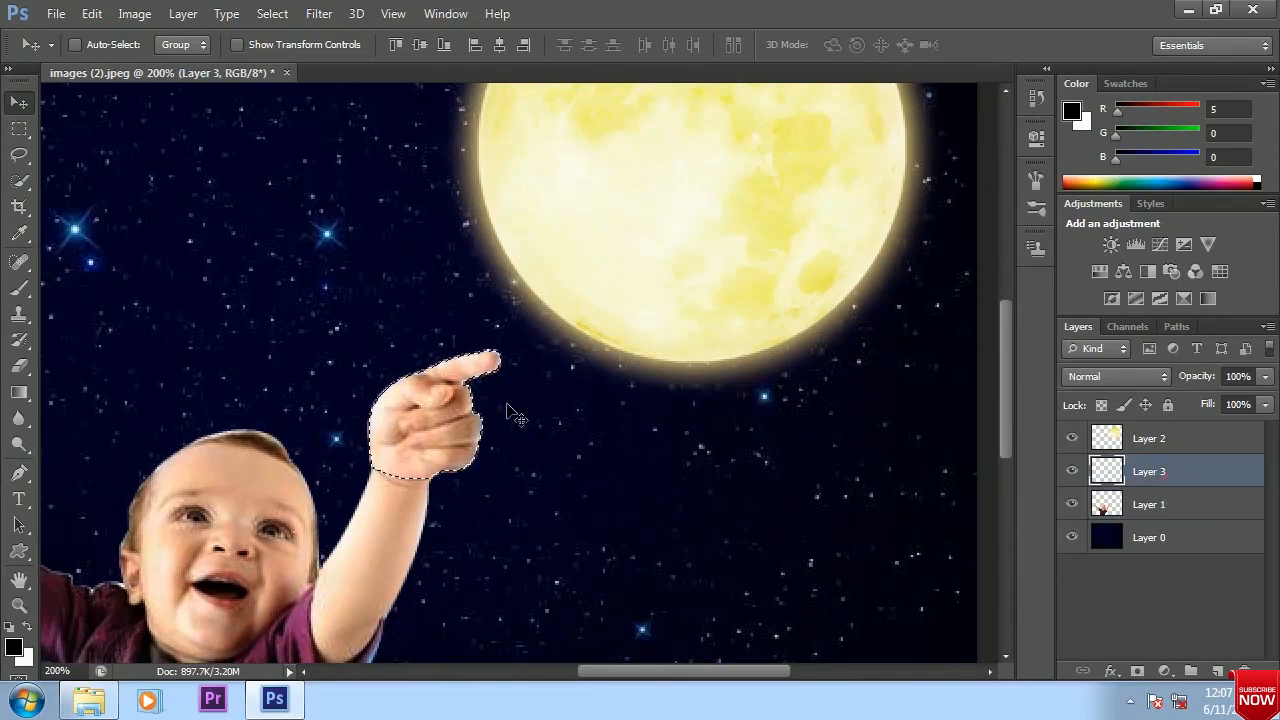
{"action": "key", "text": "ctrl+j"}
{"action": "left_click", "coordinate": [1072, 504]}
Rotate the duplicated hand by about -18 degrees and position it over the wrist
{"action": "left_click_drag", "start_coordinate": [440, 445], "coordinate": [430, 408]}
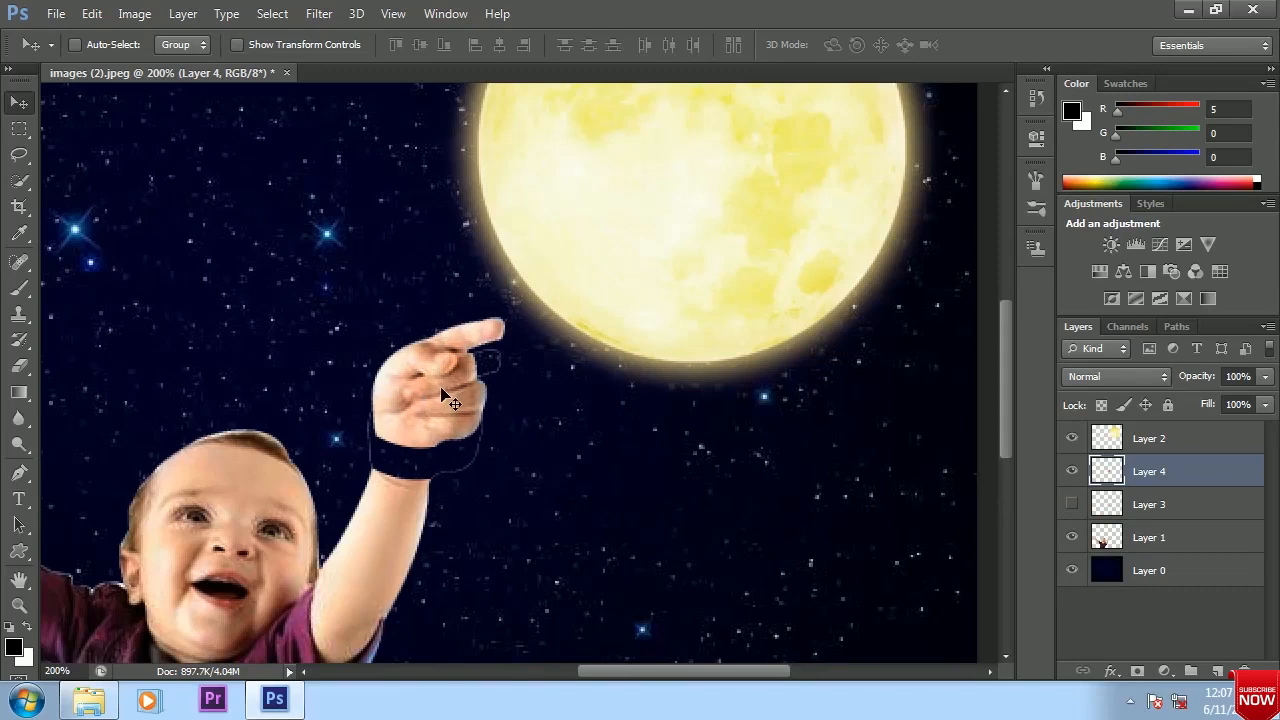
{"action": "key", "text": "ctrl+t"}
{"action": "left_click_drag", "start_coordinate": [504, 484], "coordinate": [512, 450]}
{"action": "left_click_drag", "start_coordinate": [459, 404], "coordinate": [461, 407]}
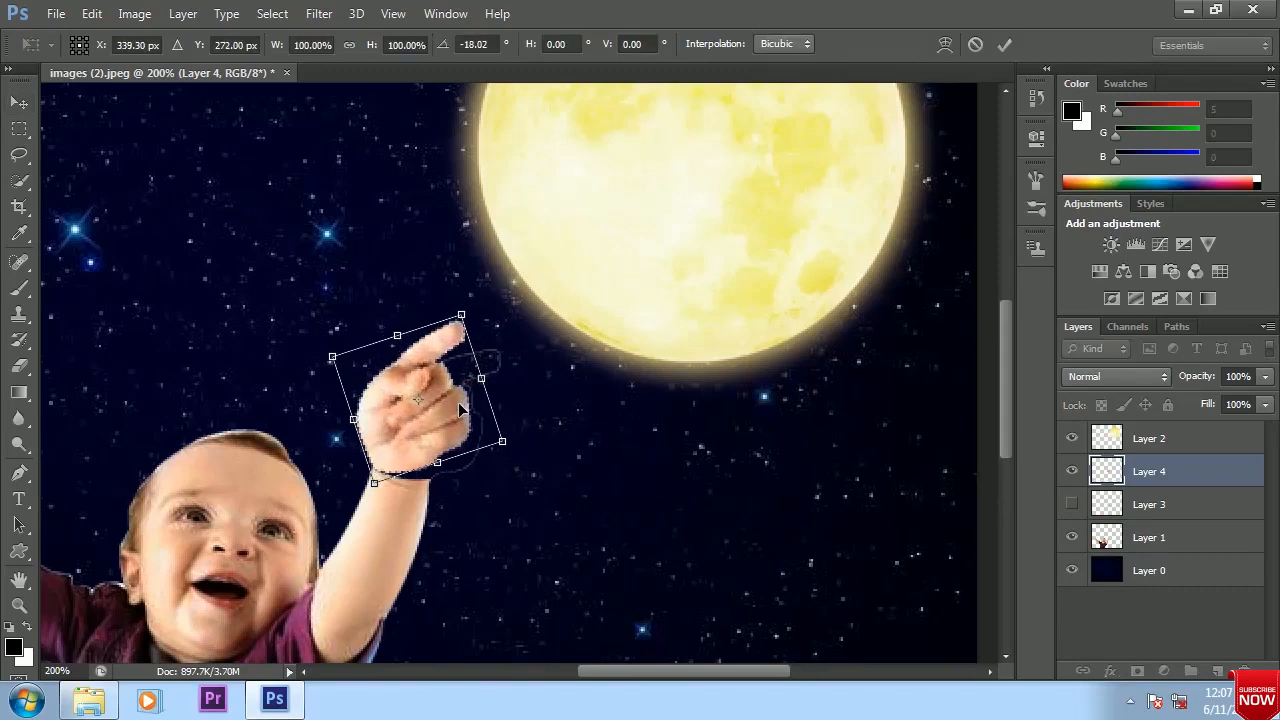
{"action": "key", "text": "Return"}
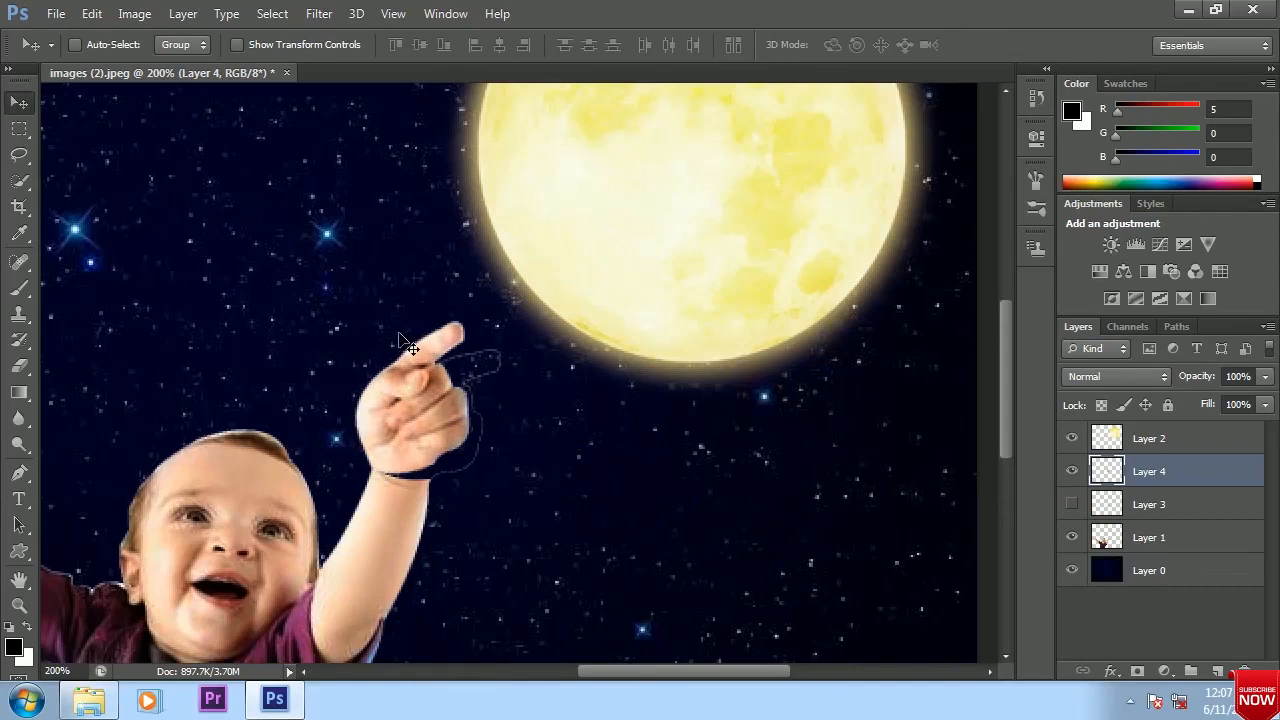
Erase the leftover outline of the original hand from Layer 1 around the rotated hand
{"action": "left_click", "coordinate": [1170, 540]}
{"action": "key", "text": "e"}
{"action": "mouse_move", "coordinate": [471, 314]}
{"action": "left_mouse_down"}
{"action": "mouse_move", "coordinate": [443, 357]}
{"action": "mouse_move", "coordinate": [500, 371]}
{"action": "mouse_move", "coordinate": [471, 414]}
{"action": "mouse_move", "coordinate": [491, 379]}
{"action": "mouse_move", "coordinate": [467, 373]}
{"action": "left_mouse_up"}
{"action": "left_click", "coordinate": [1150, 471]}
{"action": "key", "text": "ctrl+z"}
{"action": "left_click", "coordinate": [1145, 540]}
{"action": "key", "text": "bracketleft"}
{"action": "key", "text": "bracketleft"}
{"action": "key", "text": "bracketleft"}
{"action": "key", "text": "bracketleft"}
{"action": "key", "text": "bracketleft"}
{"action": "key", "text": "bracketleft"}
{"action": "key", "text": "bracketleft"}
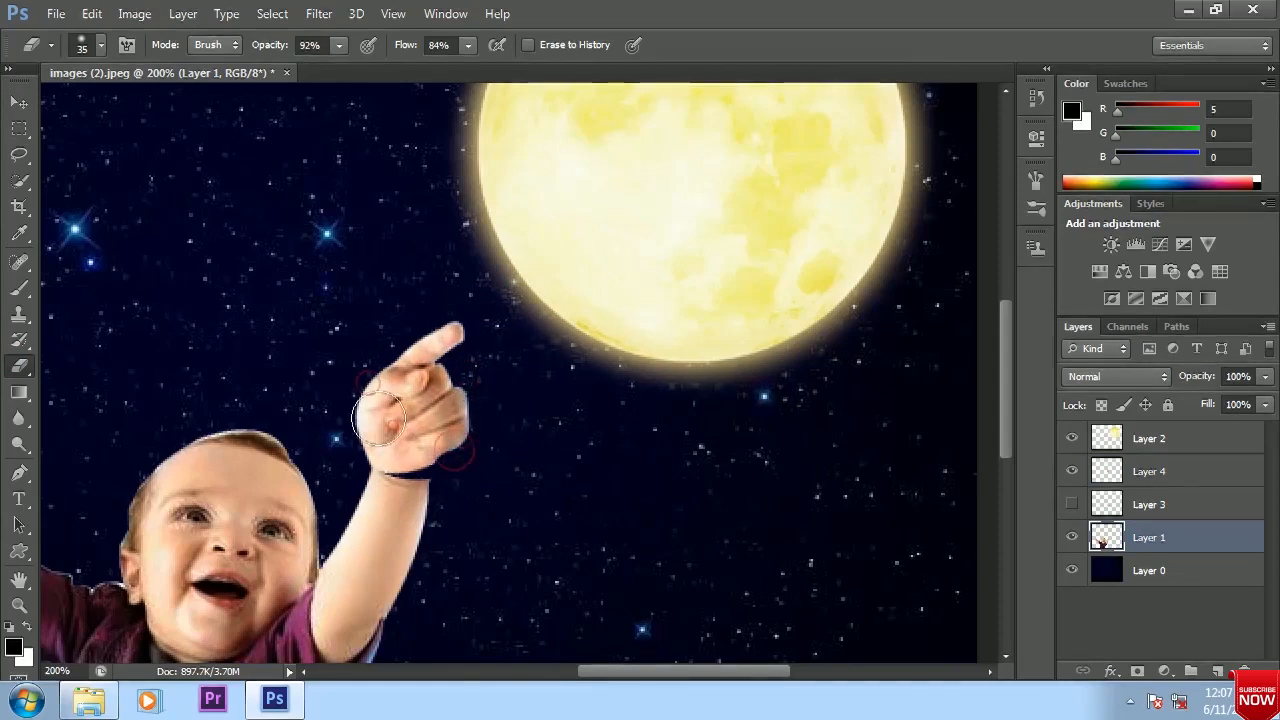
{"action": "key", "text": "v"}
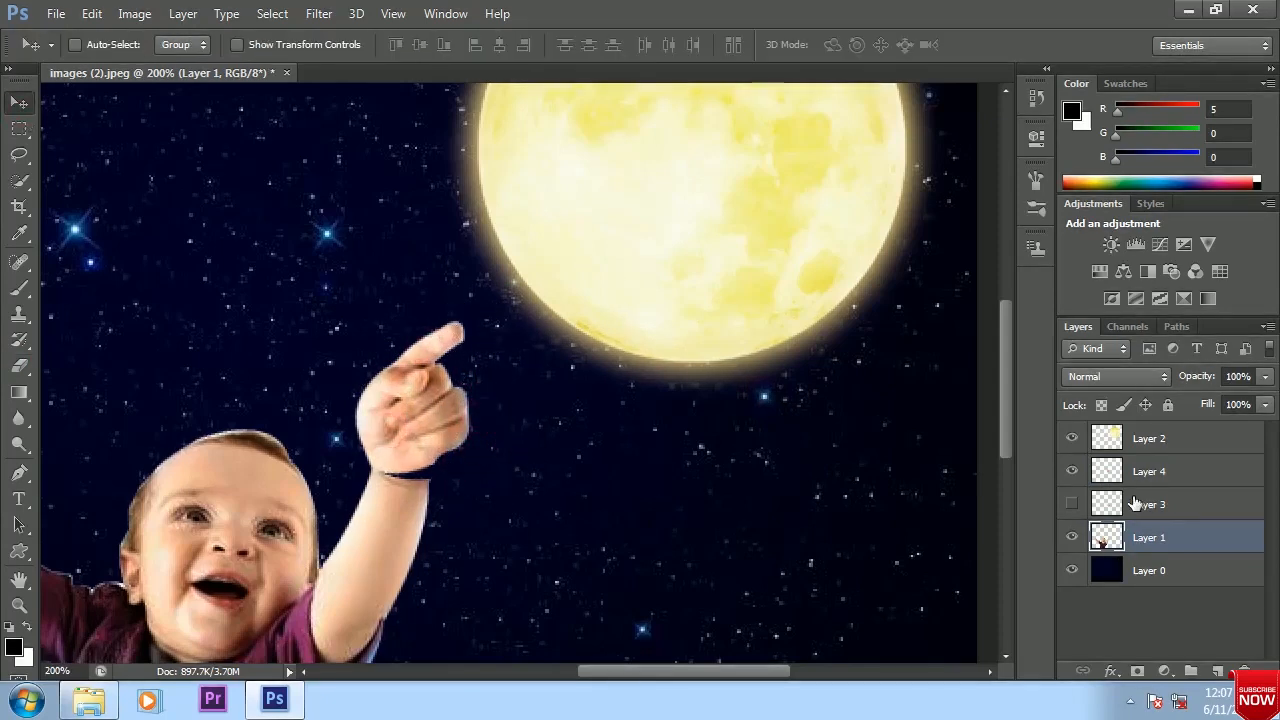
Merge the rotated hand on Layer 4 with the baby on Layer 1
{"action": "left_click", "coordinate": [1168, 478]}
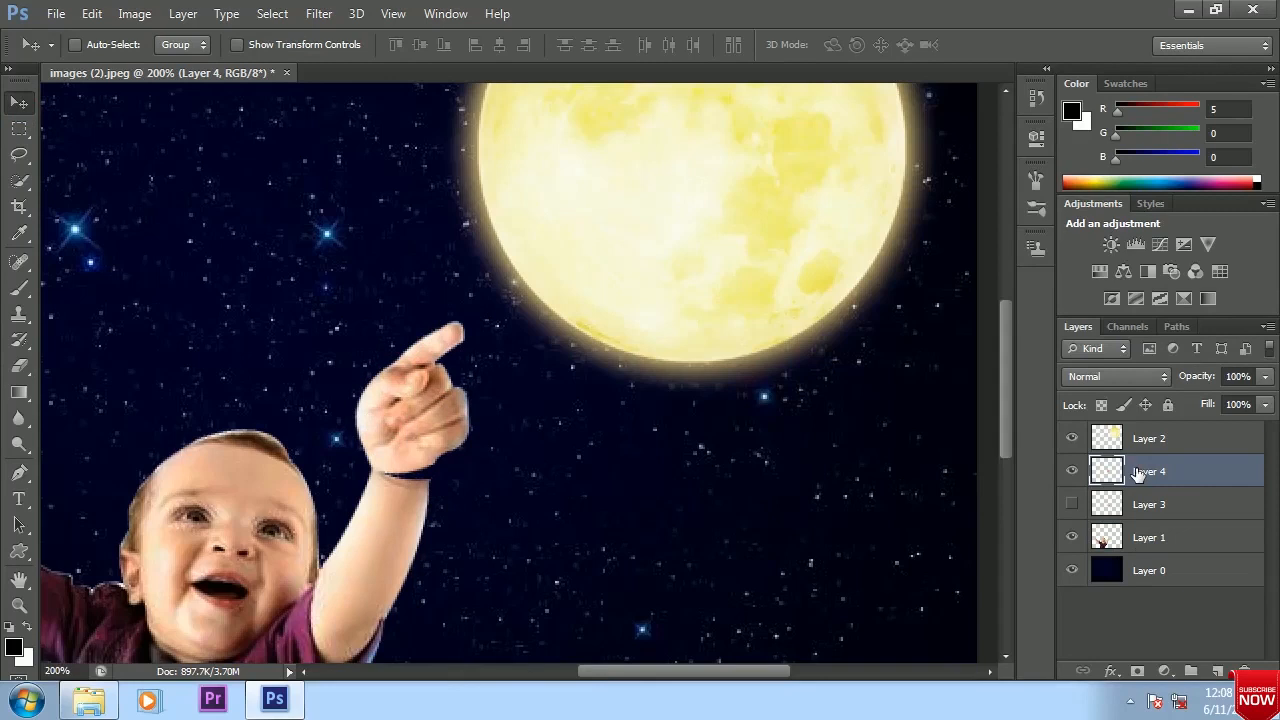
{"action": "left_click", "coordinate": [1144, 540], "text": "ctrl"}
{"action": "key", "text": "ctrl+e"}
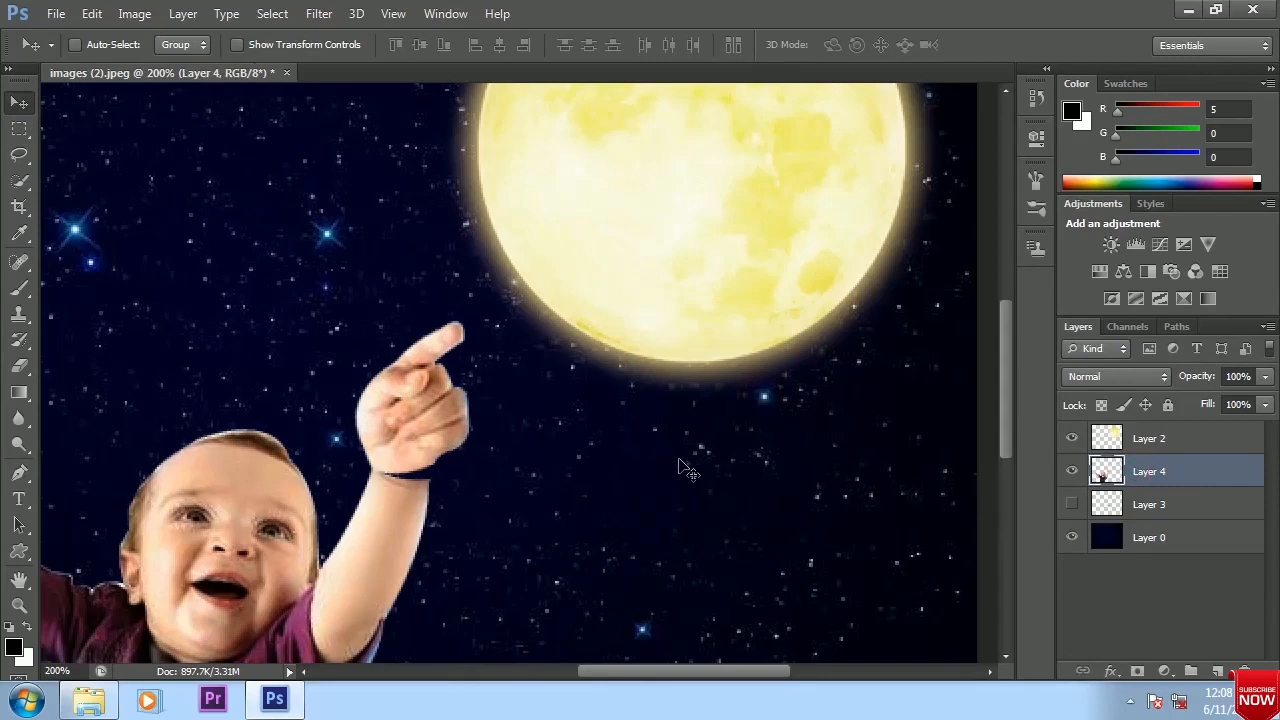
{"action": "left_click", "coordinate": [1106, 471], "text": "ctrl"}
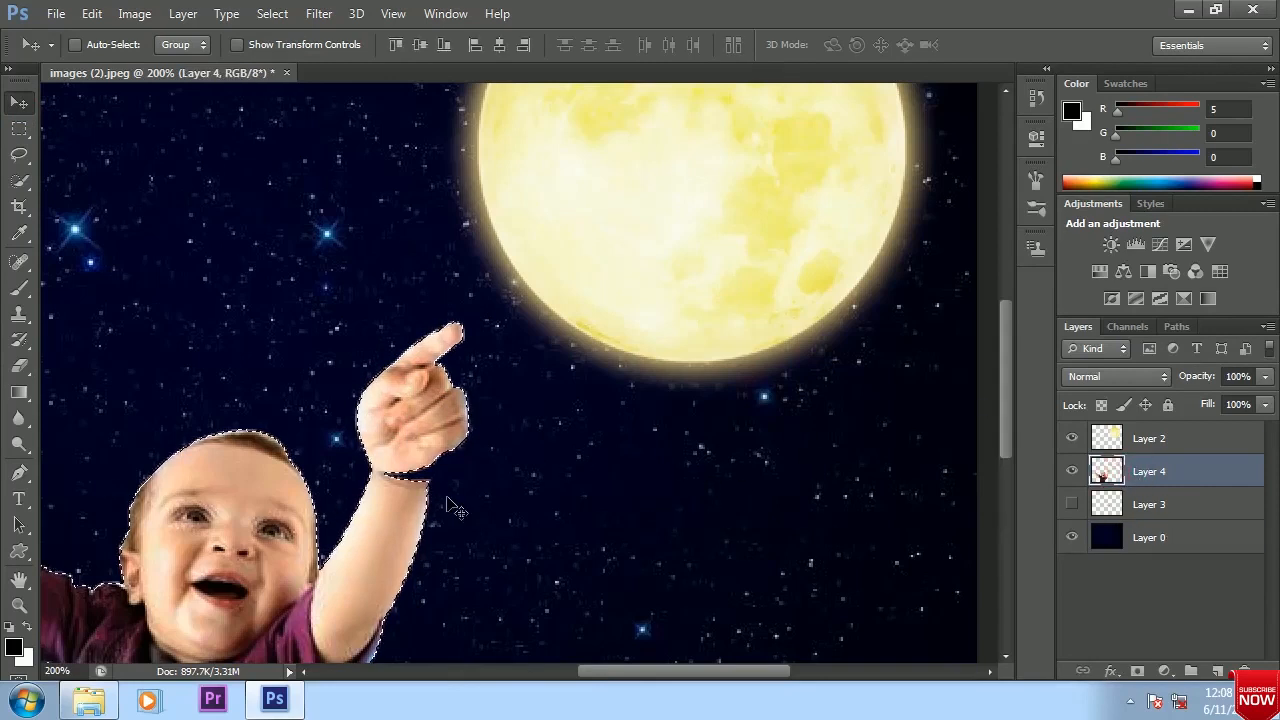
{"action": "left_click", "coordinate": [19, 181]}
{"action": "key", "text": "bracketleft"}
{"action": "key", "text": "bracketleft"}
{"action": "key", "text": "bracketleft"}
{"action": "key", "text": "bracketleft"}
{"action": "key", "text": "bracketleft"}
{"action": "key", "text": "bracketleft"}
{"action": "key", "text": "bracketleft"}
{"action": "key", "text": "bracketleft"}
{"action": "key", "text": "bracketleft"}
{"action": "key", "text": "bracketleft"}
{"action": "key", "text": "bracketleft"}
{"action": "key", "text": "bracketleft"}
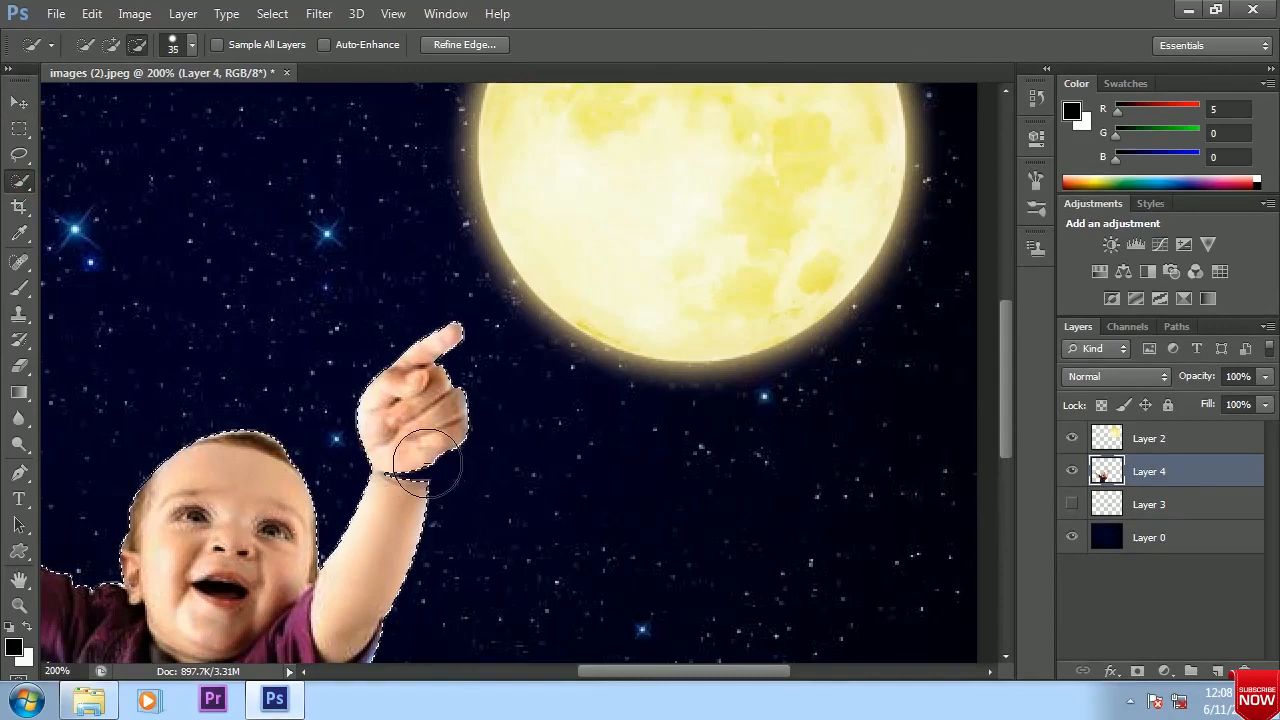
{"action": "mouse_move", "coordinate": [391, 474]}
{"action": "left_mouse_down"}
{"action": "mouse_move", "coordinate": [382, 445]}
{"action": "mouse_move", "coordinate": [392, 483]}
{"action": "mouse_move", "coordinate": [381, 459]}
{"action": "mouse_move", "coordinate": [381, 473]}
{"action": "mouse_move", "coordinate": [380, 458]}
{"action": "mouse_move", "coordinate": [414, 465]}
{"action": "left_mouse_up"}
{"action": "key", "text": "ctrl+d"}
{"action": "key", "text": "v"}
Trace a closed path around the gap at the raised wrist with the Pen tool and convert it to a selection
{"action": "left_click", "coordinate": [18, 472]}
{"action": "left_click", "coordinate": [435, 465]}
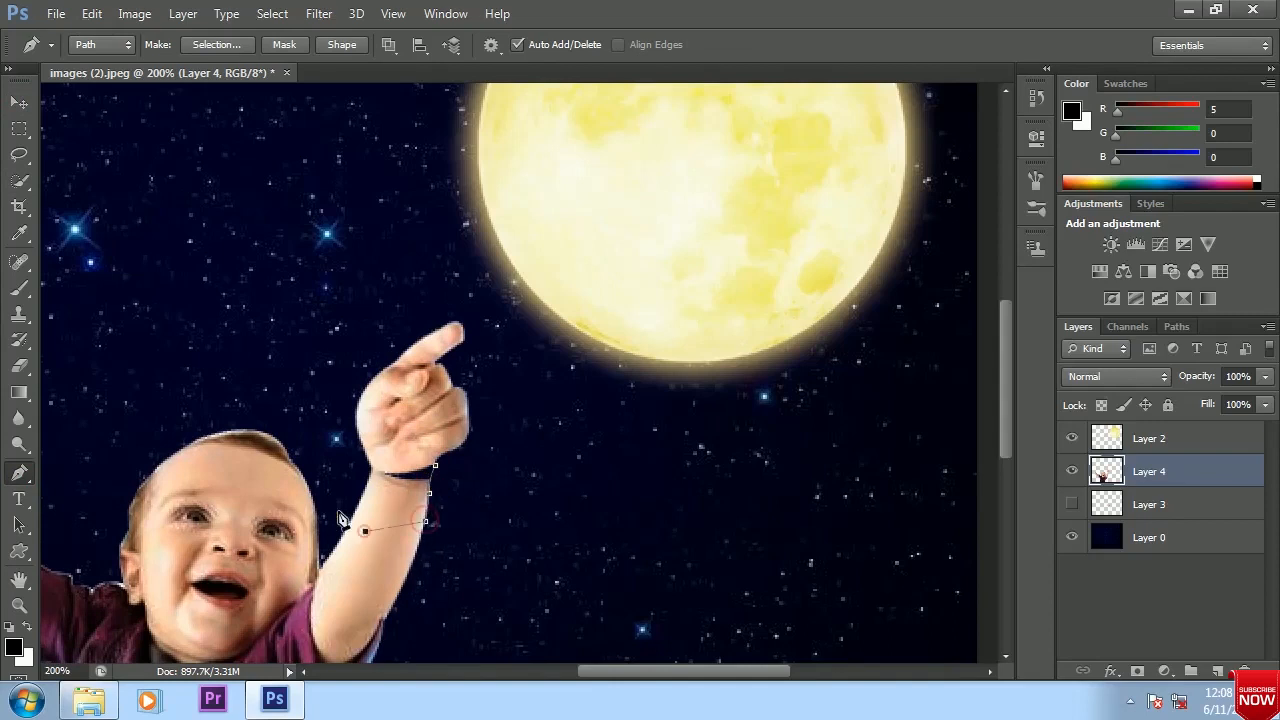
{"action": "left_click", "coordinate": [437, 470]}
{"action": "key", "text": "ctrl+Return"}
{"action": "scroll", "coordinate": [360, 500], "scroll_direction": "up", "scroll_amount": 3}
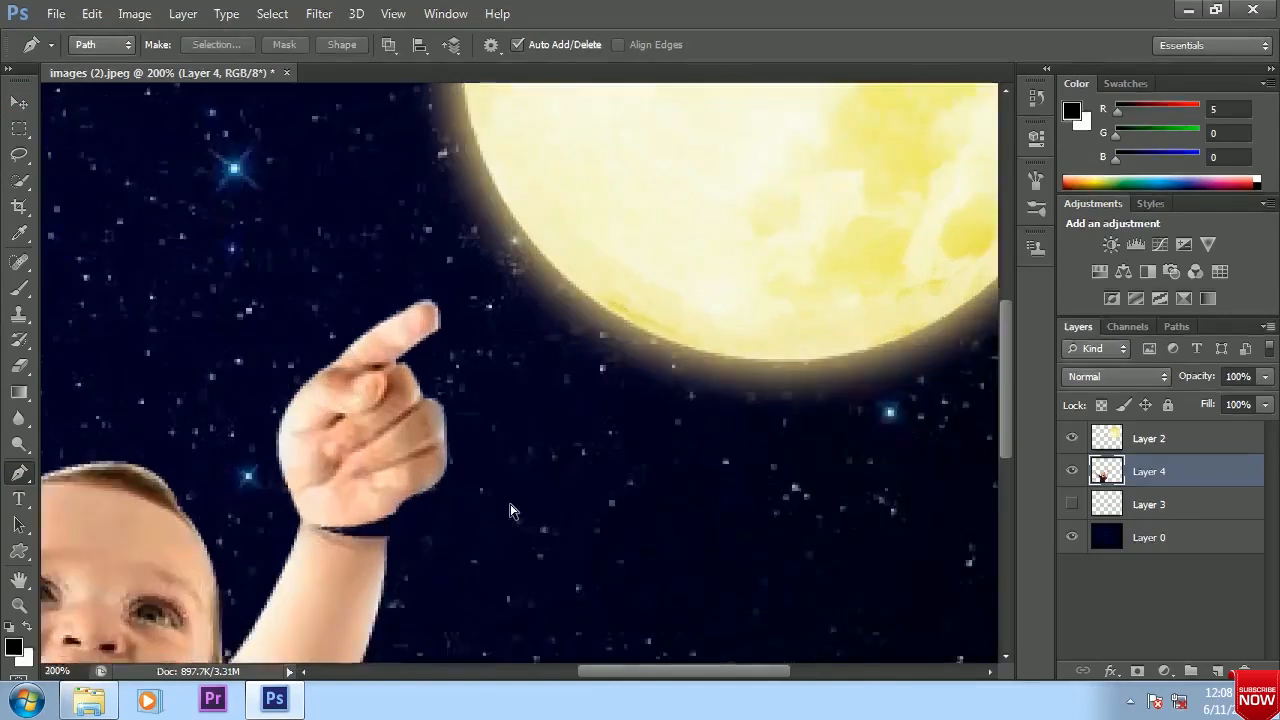
{"action": "key", "text": "v"}
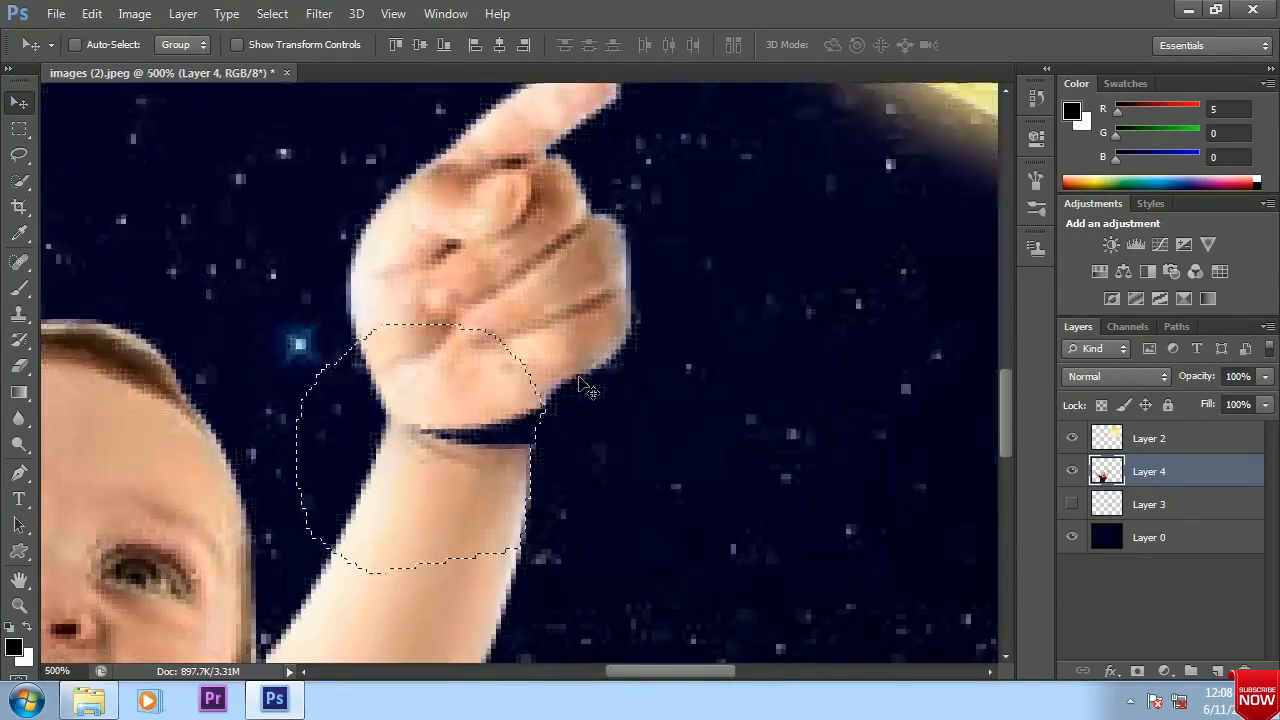
Fill the gap at the wrist with skin from the arm using the Clone Stamp within the selection
{"action": "left_click", "coordinate": [18, 313]}
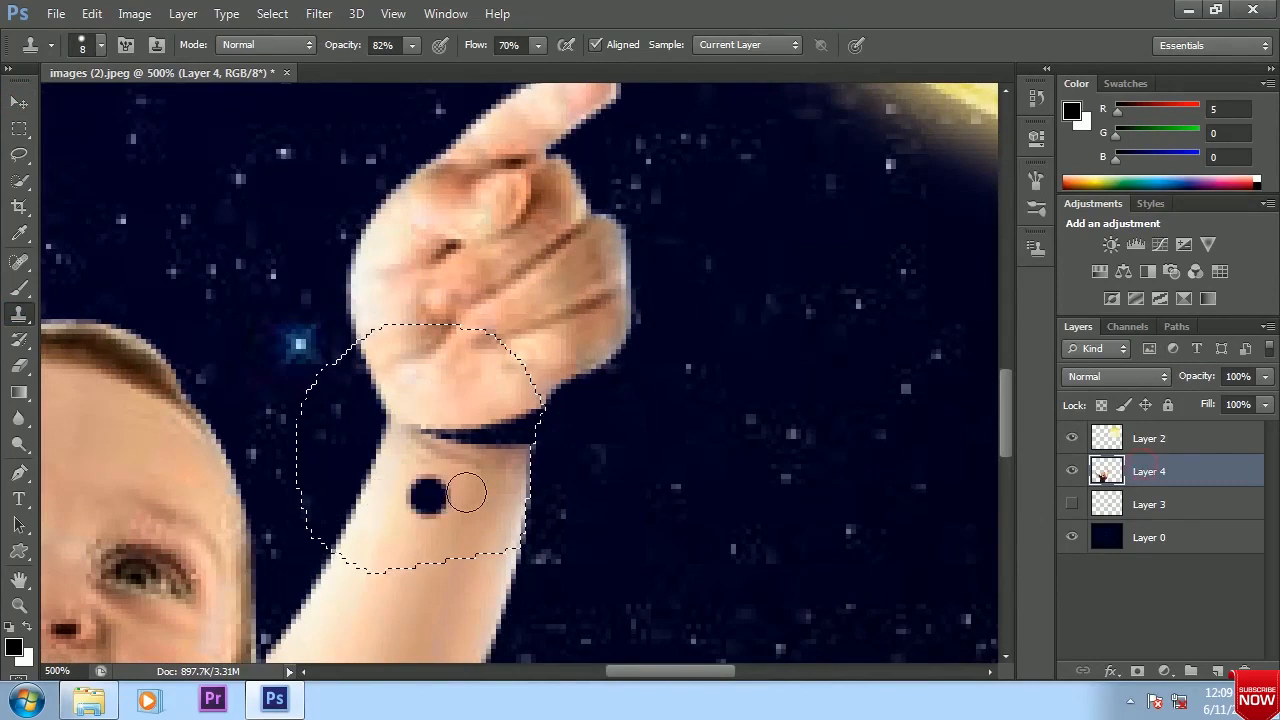
{"action": "left_click", "coordinate": [416, 437], "text": "alt"}
{"action": "mouse_move", "coordinate": [429, 437]}
{"action": "left_mouse_down"}
{"action": "mouse_move", "coordinate": [492, 437]}
{"action": "mouse_move", "coordinate": [454, 427]}
{"action": "mouse_move", "coordinate": [484, 422]}
{"action": "mouse_move", "coordinate": [555, 428]}
{"action": "mouse_move", "coordinate": [516, 405]}
{"action": "mouse_move", "coordinate": [486, 468]}
{"action": "mouse_move", "coordinate": [479, 437]}
{"action": "mouse_move", "coordinate": [449, 457]}
{"action": "left_mouse_up"}
{"action": "left_click", "coordinate": [416, 464], "text": "alt"}
{"action": "left_click", "coordinate": [441, 418], "text": "alt"}
{"action": "left_click", "coordinate": [466, 443], "text": "alt"}
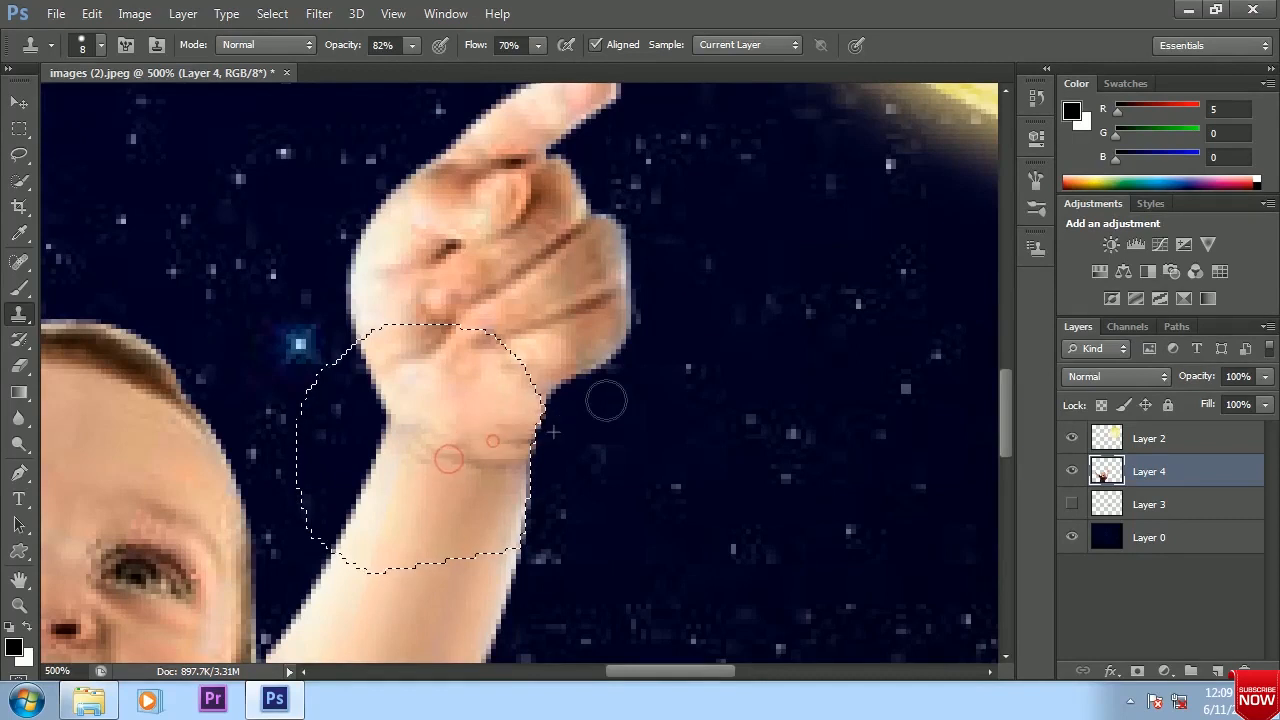
Switch to the Burn tool with a 2 px brush at the wrist and check the whole composition
{"action": "left_click_drag", "start_coordinate": [19, 444], "coordinate": [80, 449]}
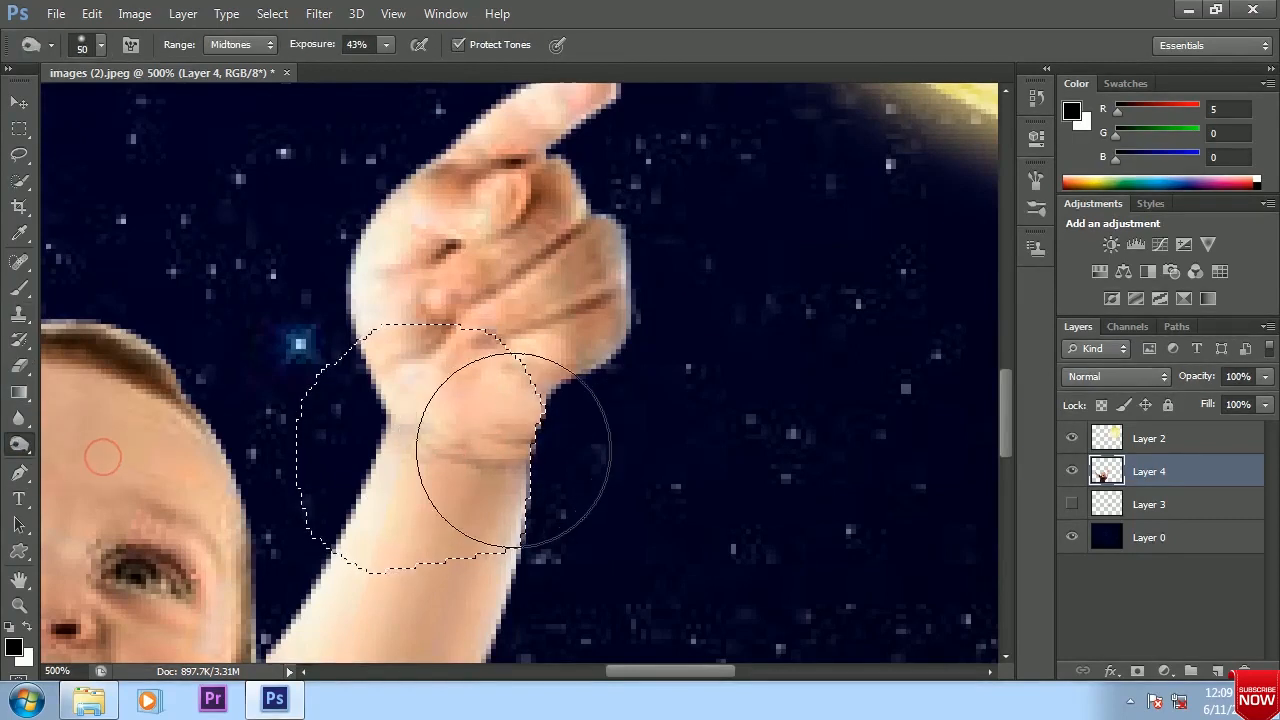
{"action": "key", "text": "bracketleft"}
{"action": "key", "text": "bracketleft"}
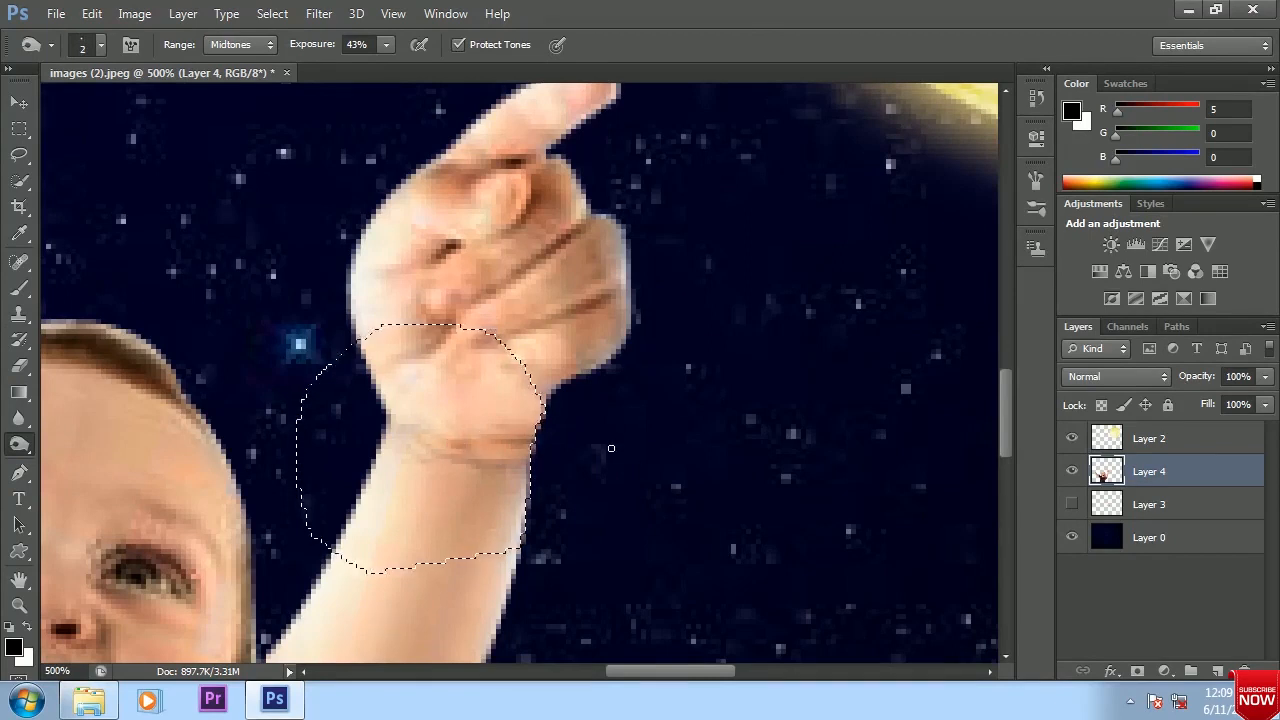
{"action": "key", "text": "ctrl+minus"}
{"action": "key", "text": "ctrl+minus"}
{"action": "key", "text": "ctrl+minus"}
{"action": "key", "text": "ctrl+minus"}
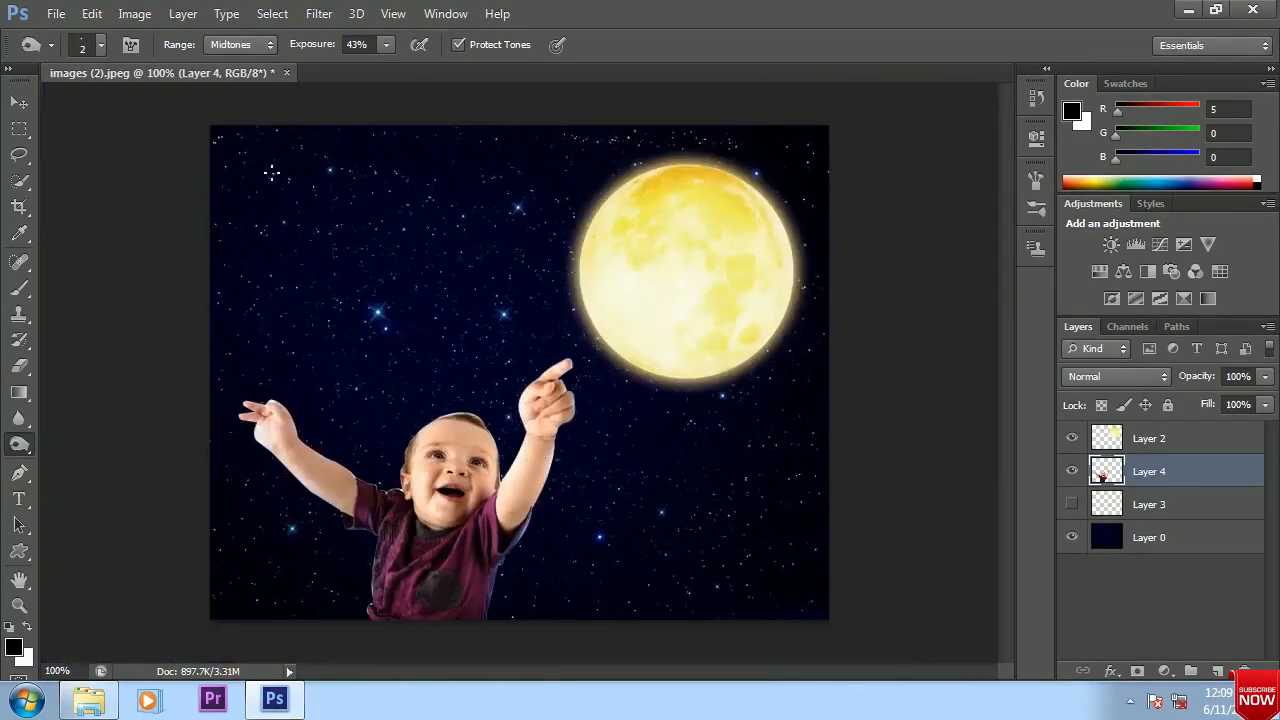
{"action": "key", "text": "v"}
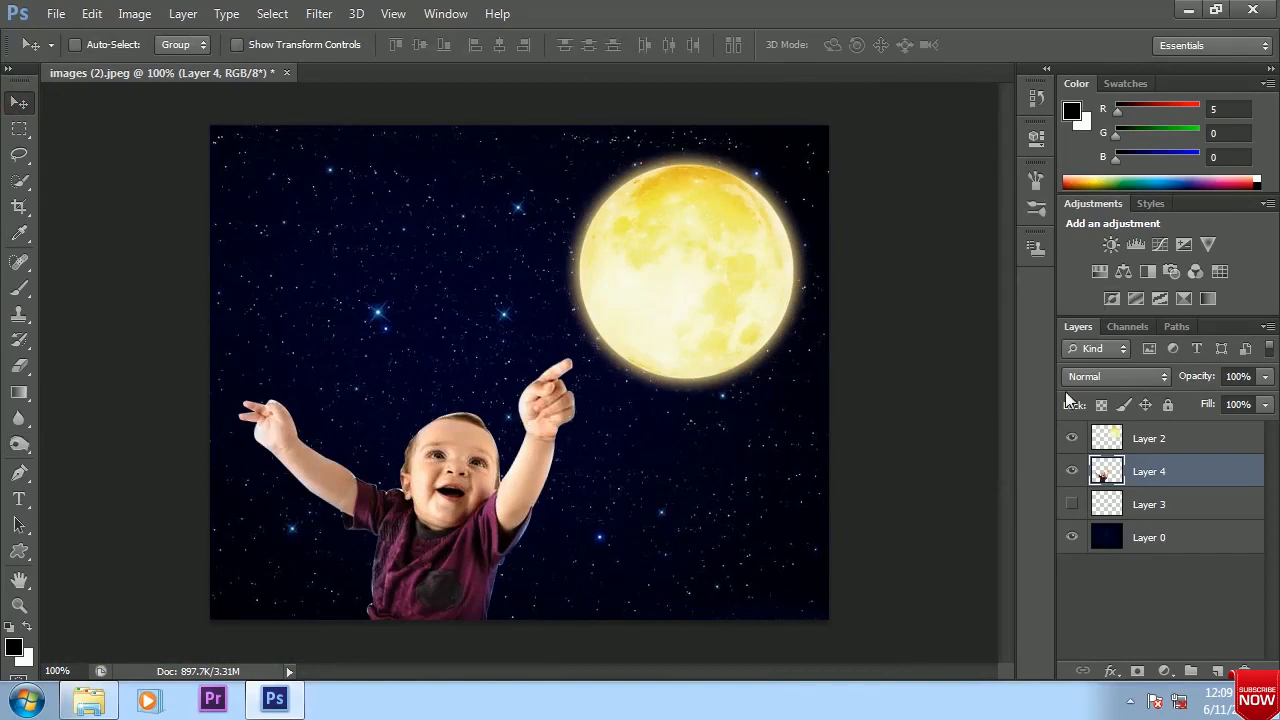
Show Layer 3, place it above Layer 4, and move its hand over the baby's other hand
{"action": "left_click_drag", "start_coordinate": [1155, 504], "coordinate": [1148, 470]}
{"action": "left_click_drag", "start_coordinate": [550, 385], "coordinate": [689, 334]}
{"action": "key", "text": "ctrl+plus"}
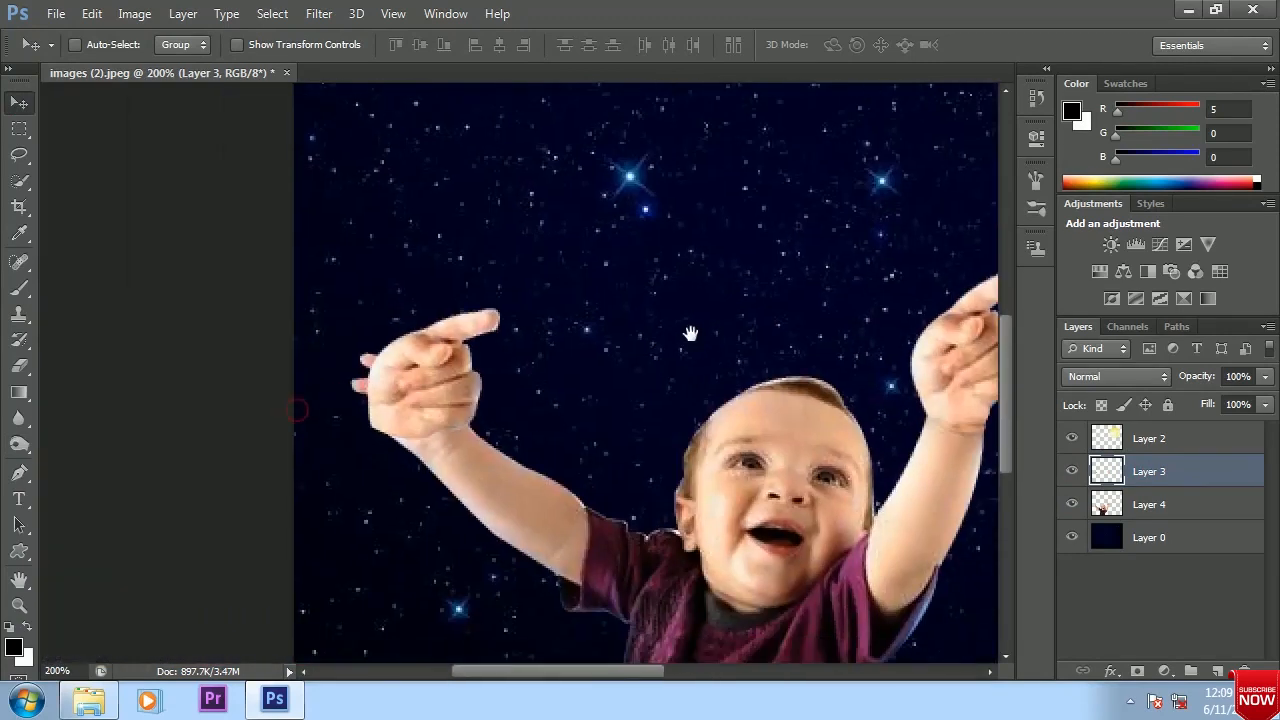
{"action": "key", "text": "ctrl+plus"}
{"action": "left_click_drag", "start_coordinate": [440, 350], "coordinate": [500, 360]}
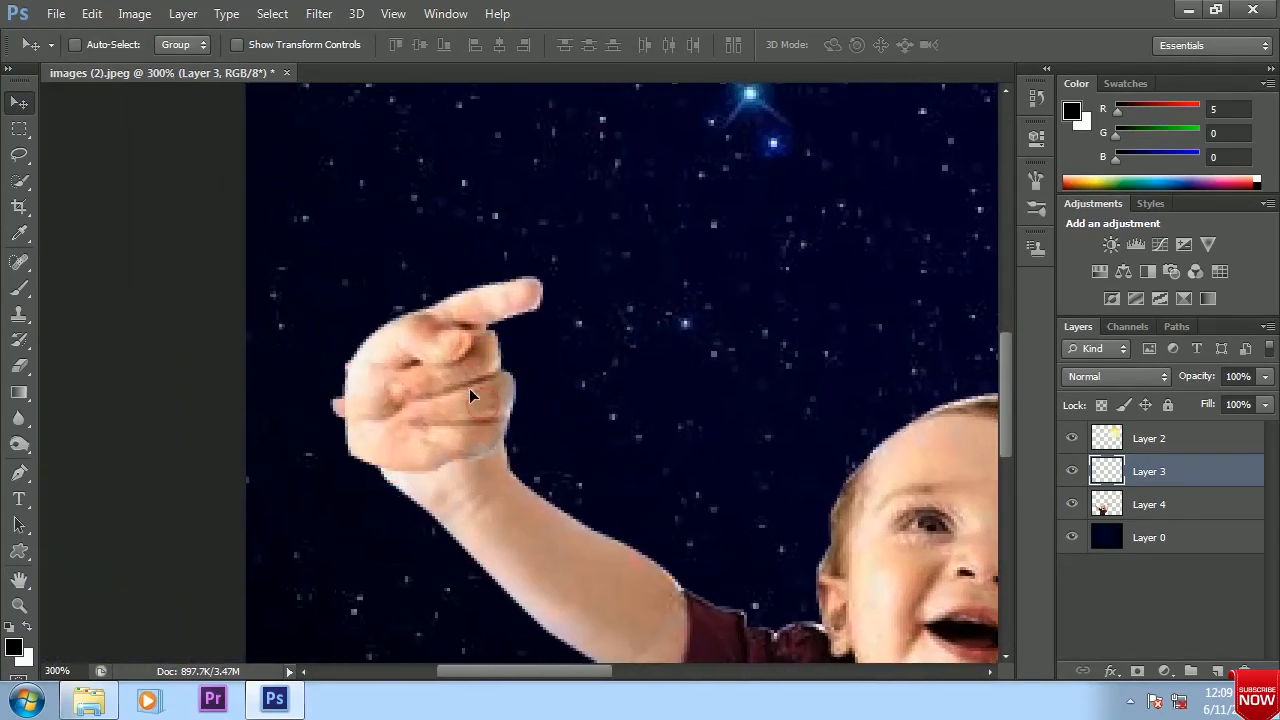
Flip the Layer 3 hand horizontally and position it over the wrist of the other arm
{"action": "key", "text": "ctrl+t"}
{"action": "right_click", "coordinate": [469, 388]}
{"action": "left_click", "coordinate": [531, 349]}
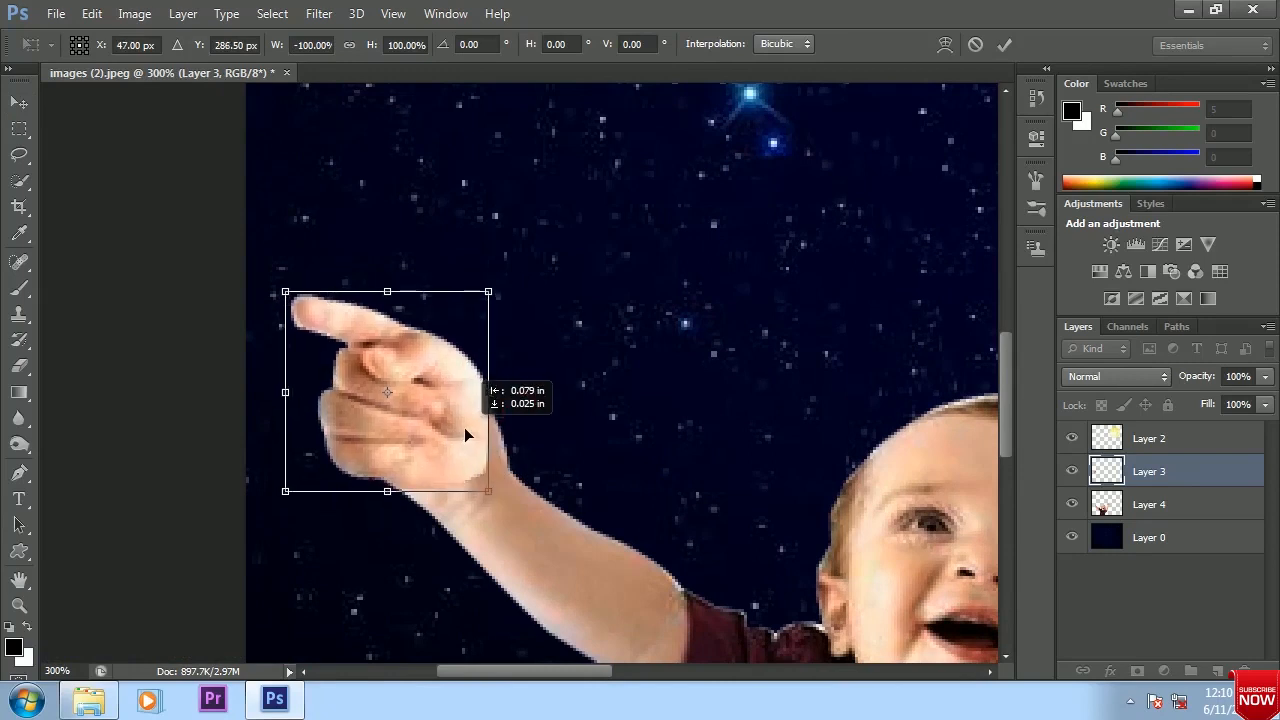
{"action": "key", "text": "Return"}
{"action": "mouse_move", "coordinate": [414, 423]}
{"action": "left_mouse_down"}
{"action": "mouse_move", "coordinate": [483, 502]}
{"action": "mouse_move", "coordinate": [419, 409]}
{"action": "left_mouse_up"}
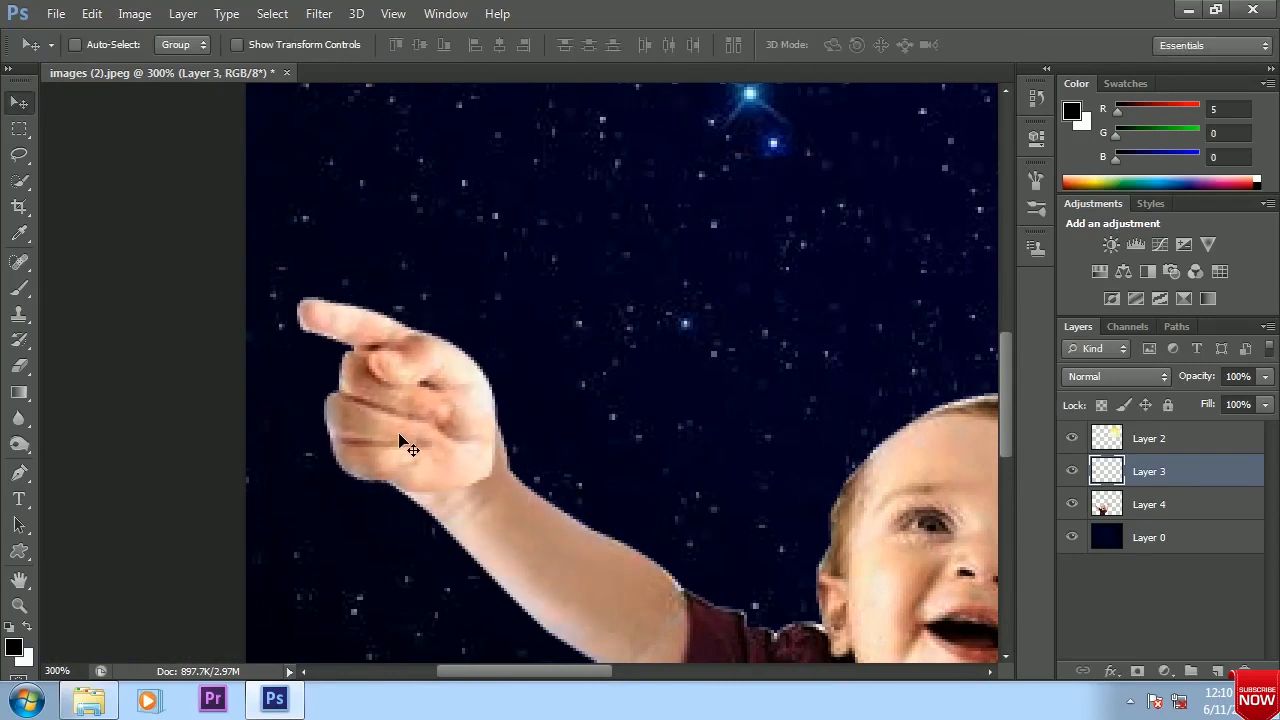
Try to blend Layer 3 and Layer 4 with Auto-Blend Layers, using Panorama and Seamless Tones and Colors, and undo it
{"action": "left_click", "coordinate": [1145, 508], "text": "shift"}
{"action": "left_click", "coordinate": [134, 14]}
{"action": "mouse_move", "coordinate": [88, 16]}
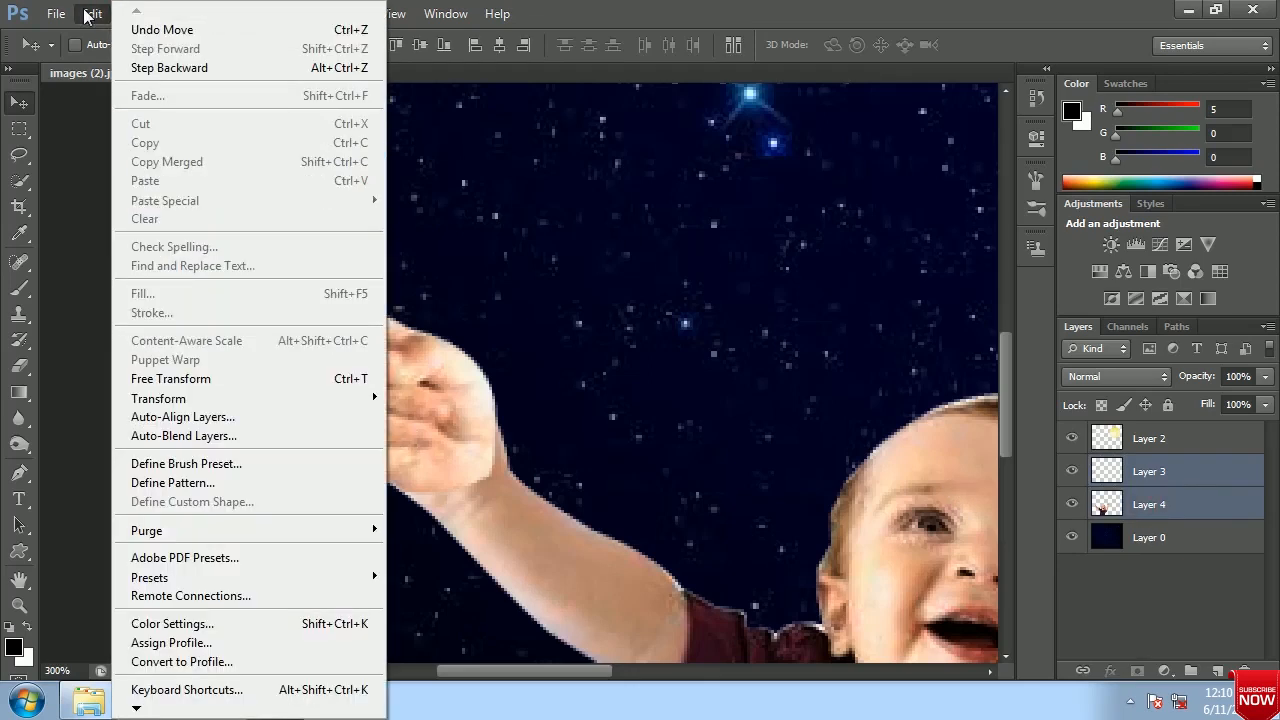
{"action": "left_click", "coordinate": [215, 417]}
{"action": "left_click", "coordinate": [870, 152]}
{"action": "left_click", "coordinate": [91, 13]}
{"action": "left_click", "coordinate": [190, 430]}
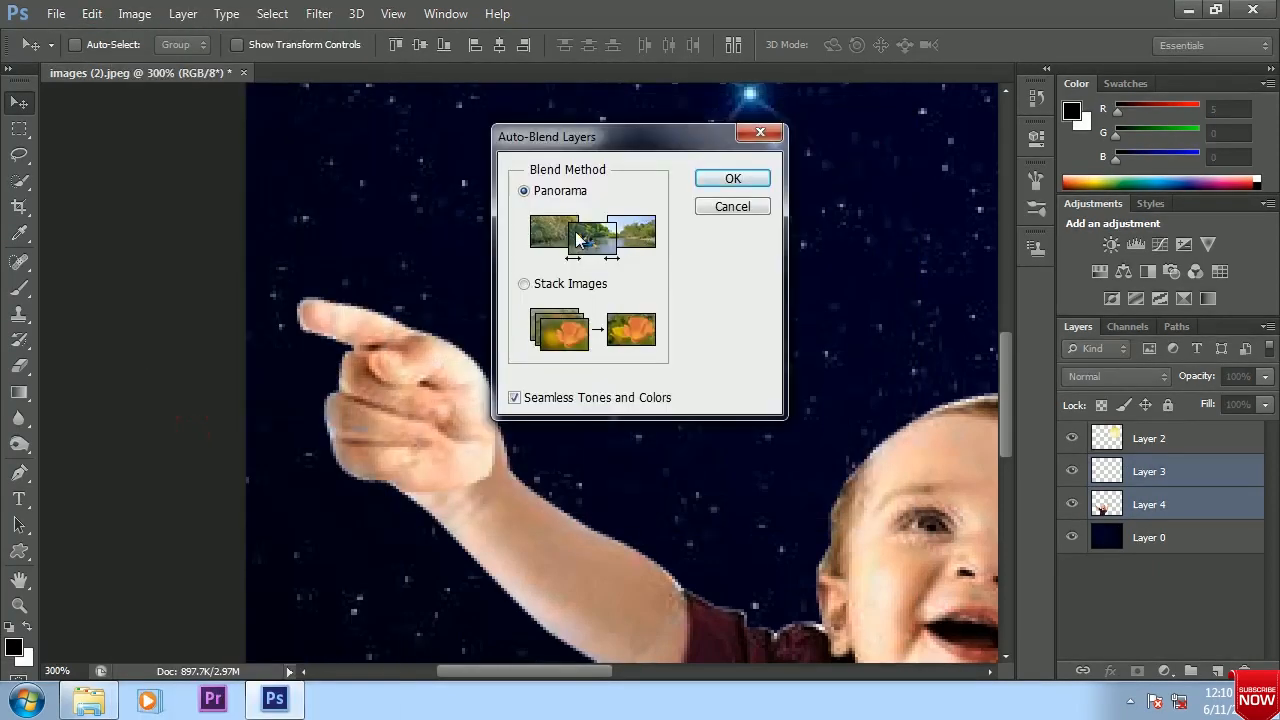
{"action": "left_click", "coordinate": [733, 178]}
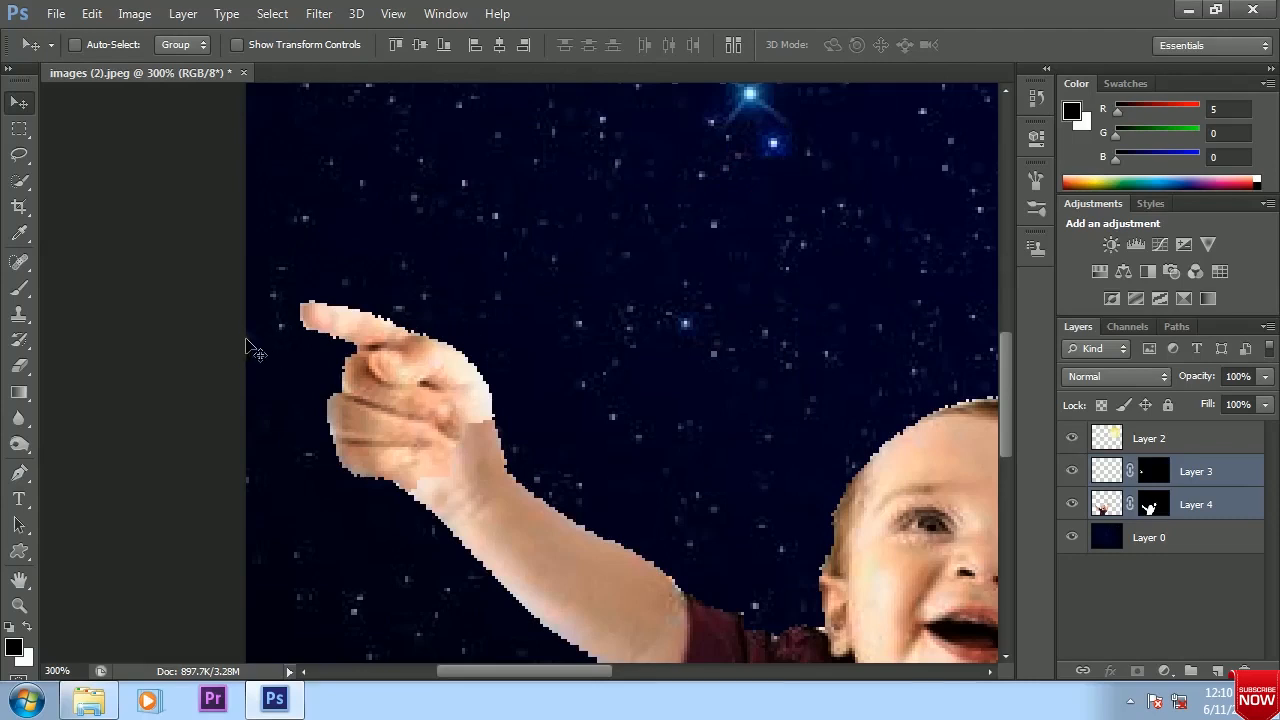
{"action": "key", "text": "ctrl+1"}
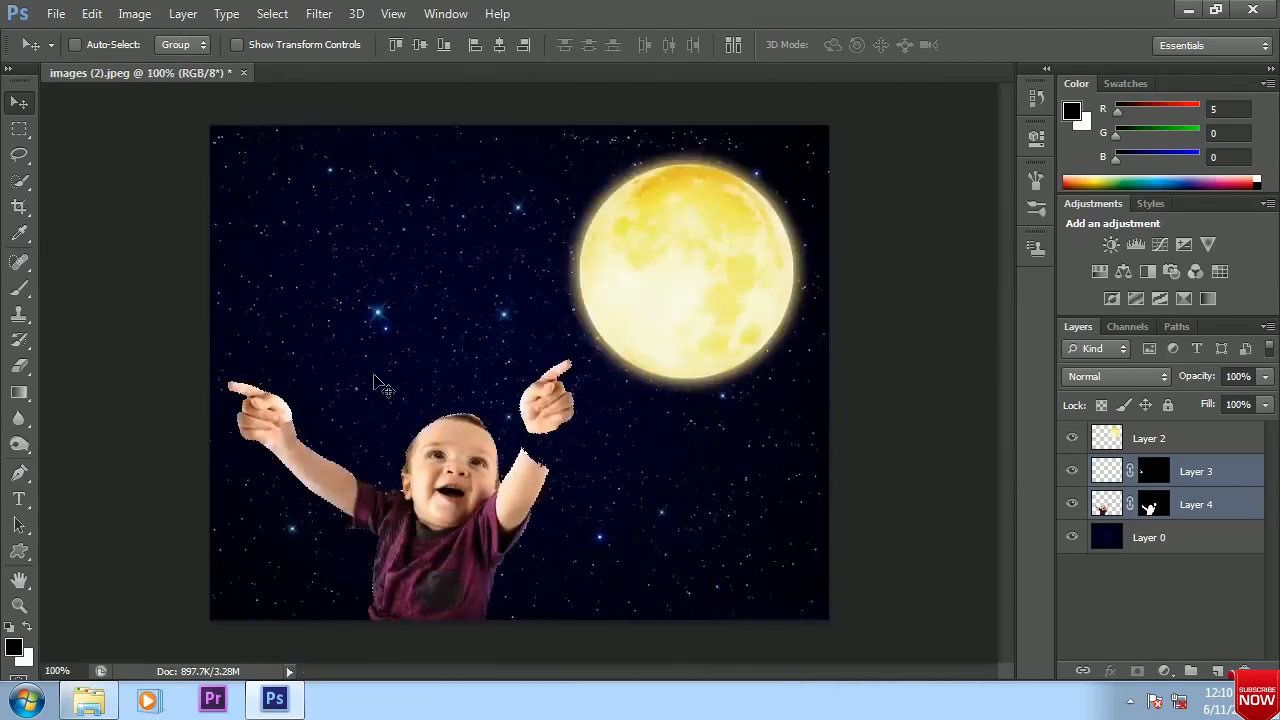
{"action": "key", "text": "ctrl+z"}
Shift the flipped hand on Layer 3 slightly outward from the wrist
{"action": "key", "text": "ctrl+plus"}
{"action": "key", "text": "space"}
{"action": "left_click_drag", "start_coordinate": [314, 446], "coordinate": [500, 388]}
{"action": "key", "text": "ctrl+plus"}
{"action": "key", "text": "ctrl+plus"}
{"action": "key", "text": "space"}
{"action": "left_click_drag", "start_coordinate": [476, 318], "coordinate": [451, 378]}
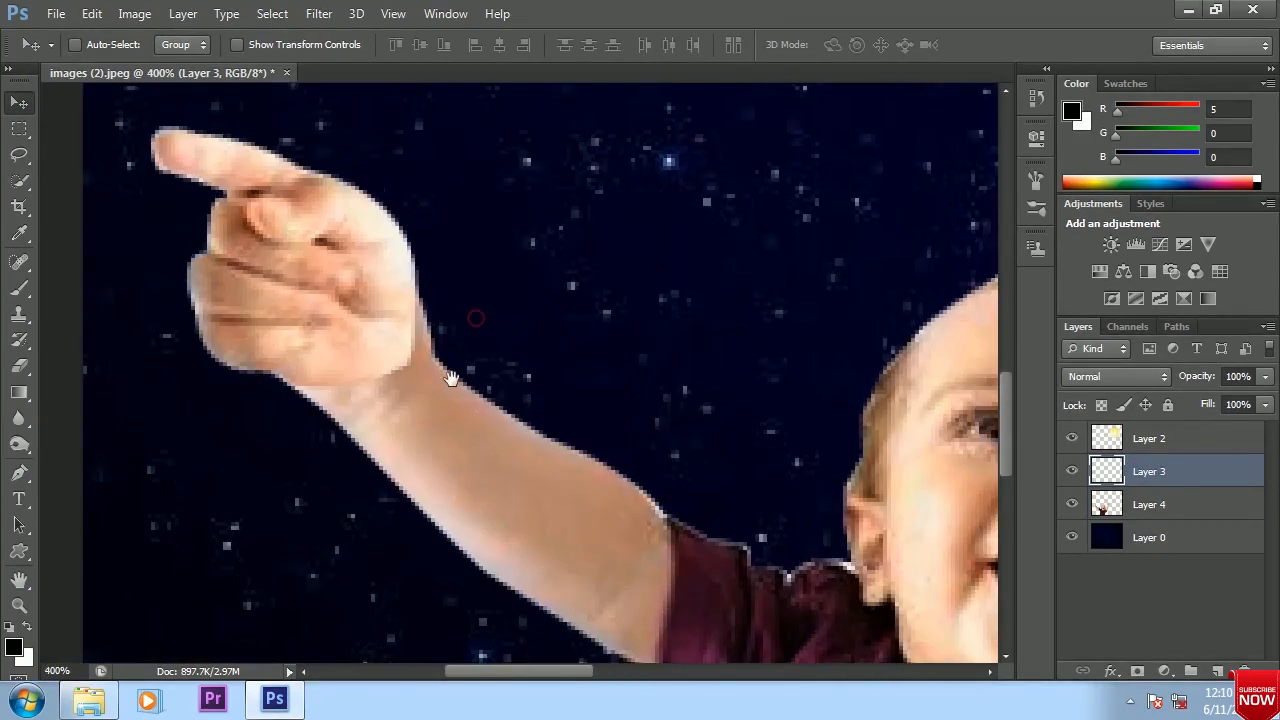
{"action": "left_click_drag", "start_coordinate": [318, 300], "coordinate": [350, 330]}
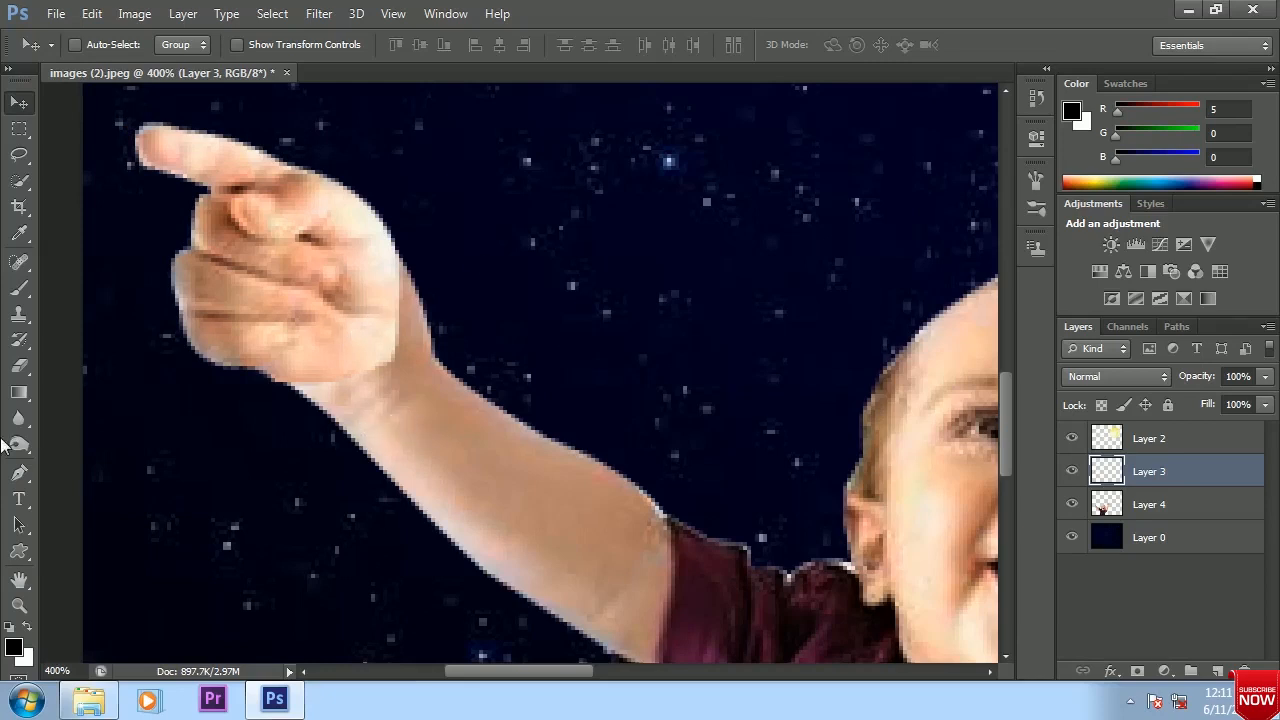
Soften the flipped hand's edge into the wrist using the Eraser with a 15 px brush at 68% opacity
{"action": "left_click", "coordinate": [19, 366]}
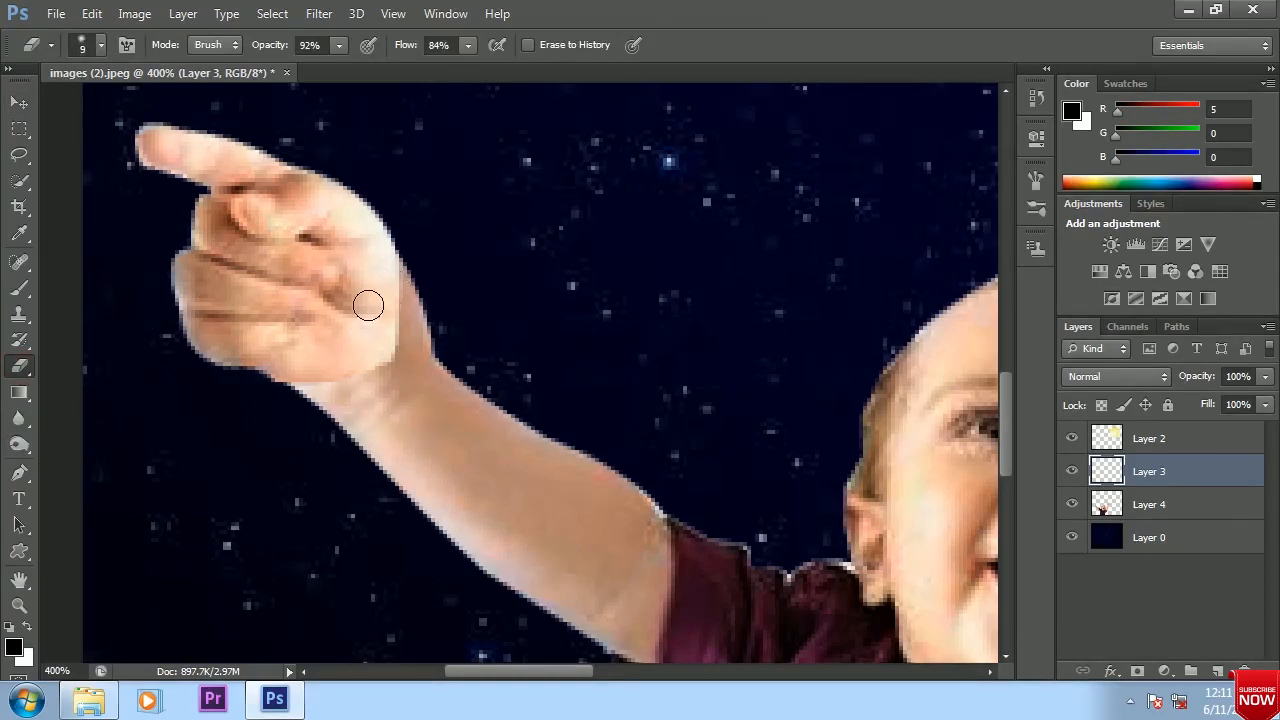
{"action": "key", "text": "bracketright"}
{"action": "key", "text": "bracketright"}
{"action": "left_click", "coordinate": [340, 45]}
{"action": "mouse_move", "coordinate": [404, 330]}
{"action": "left_mouse_down"}
{"action": "mouse_move", "coordinate": [269, 437]}
{"action": "mouse_move", "coordinate": [378, 359]}
{"action": "mouse_move", "coordinate": [331, 379]}
{"action": "left_mouse_up"}
{"action": "left_click", "coordinate": [416, 271]}
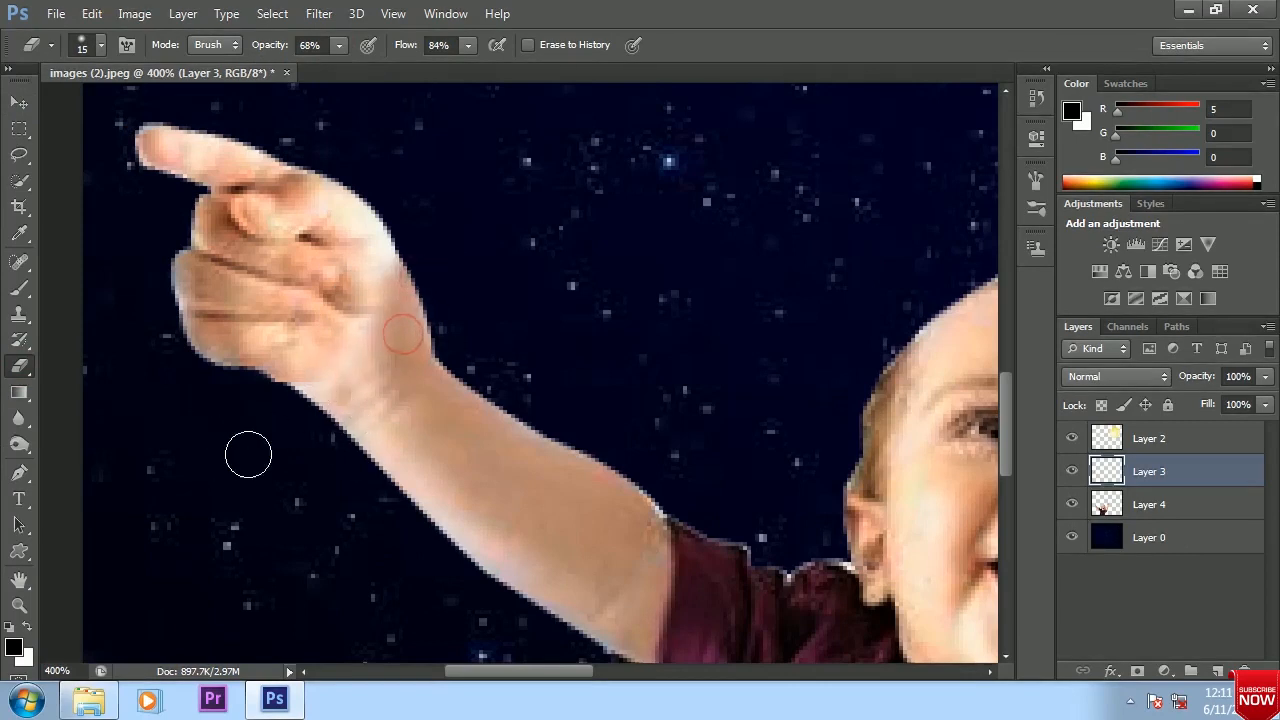
{"action": "left_click", "coordinate": [19, 103]}
{"action": "scroll", "coordinate": [364, 287], "scroll_direction": "down", "scroll_amount": 1}
{"action": "scroll", "coordinate": [364, 287], "scroll_direction": "down", "scroll_amount": 2}
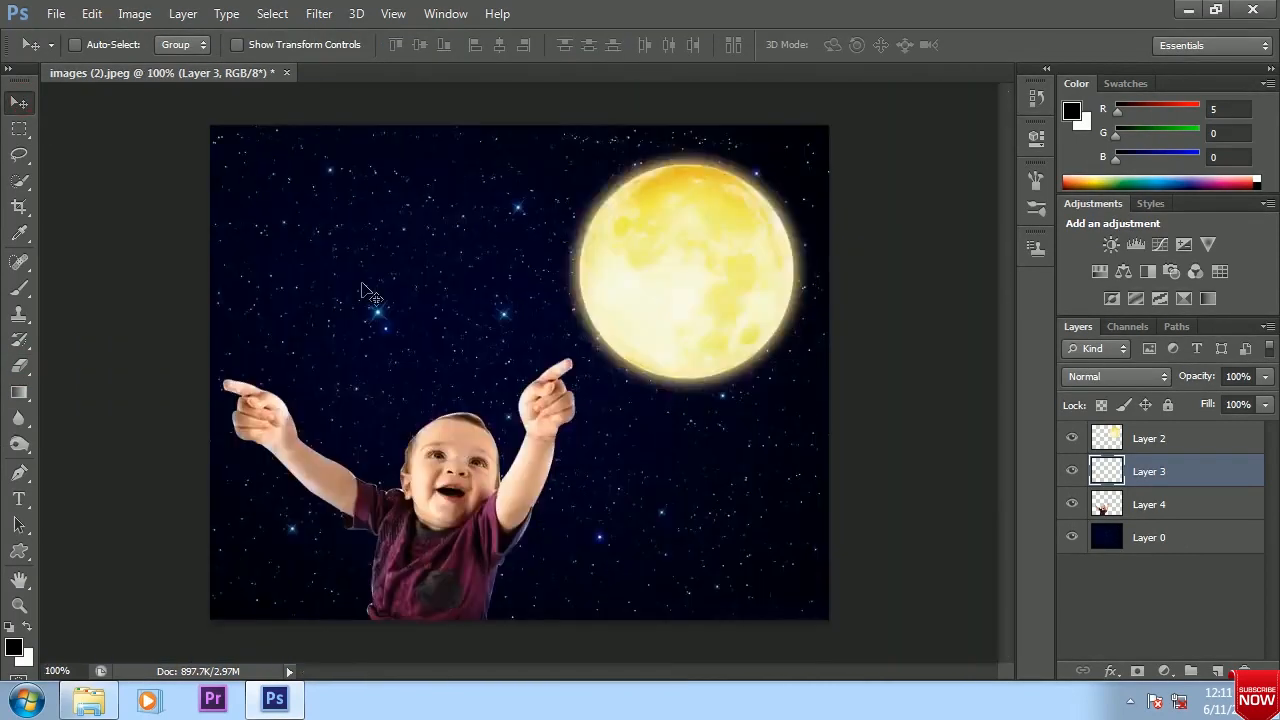
{"action": "key", "text": "e"}
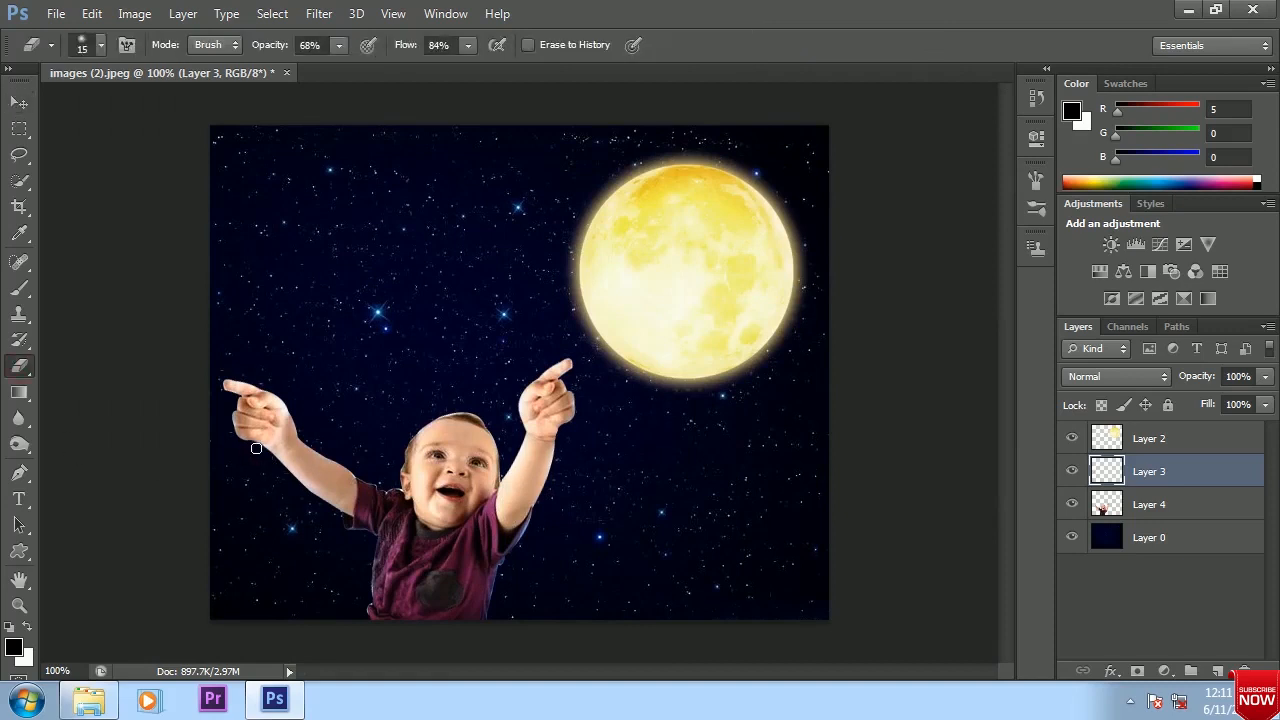
Merge the flipped hand on Layer 3 with the baby on Layer 4
{"action": "left_click", "coordinate": [19, 103]}
{"action": "left_click", "coordinate": [1158, 503], "text": "shift"}
{"action": "key", "text": "ctrl+e"}
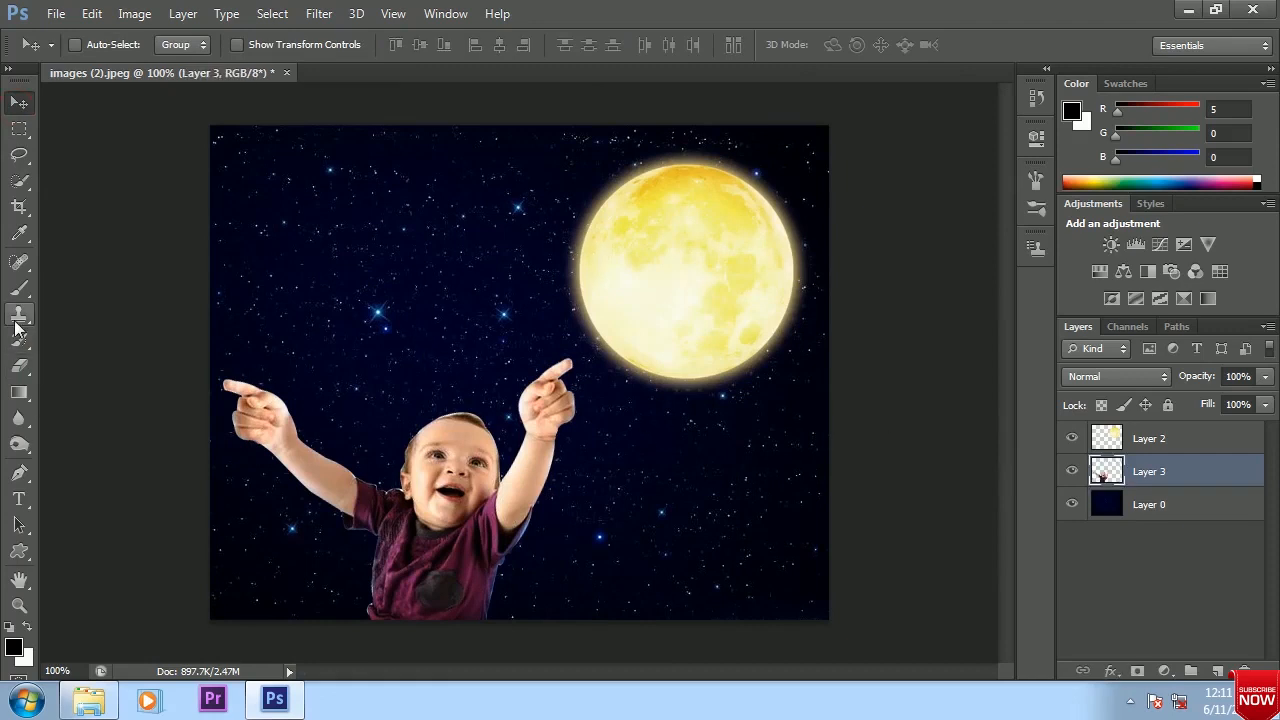
{"action": "left_click", "coordinate": [19, 418]}
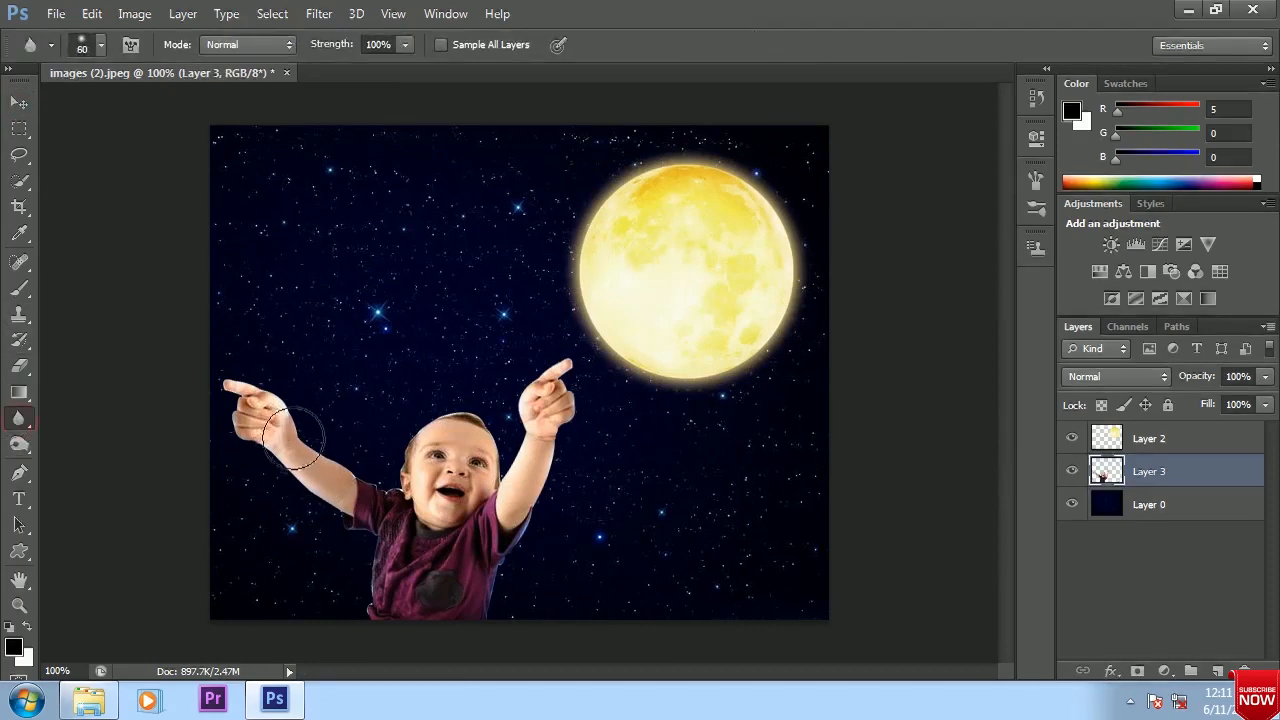
{"action": "left_click", "coordinate": [19, 103]}
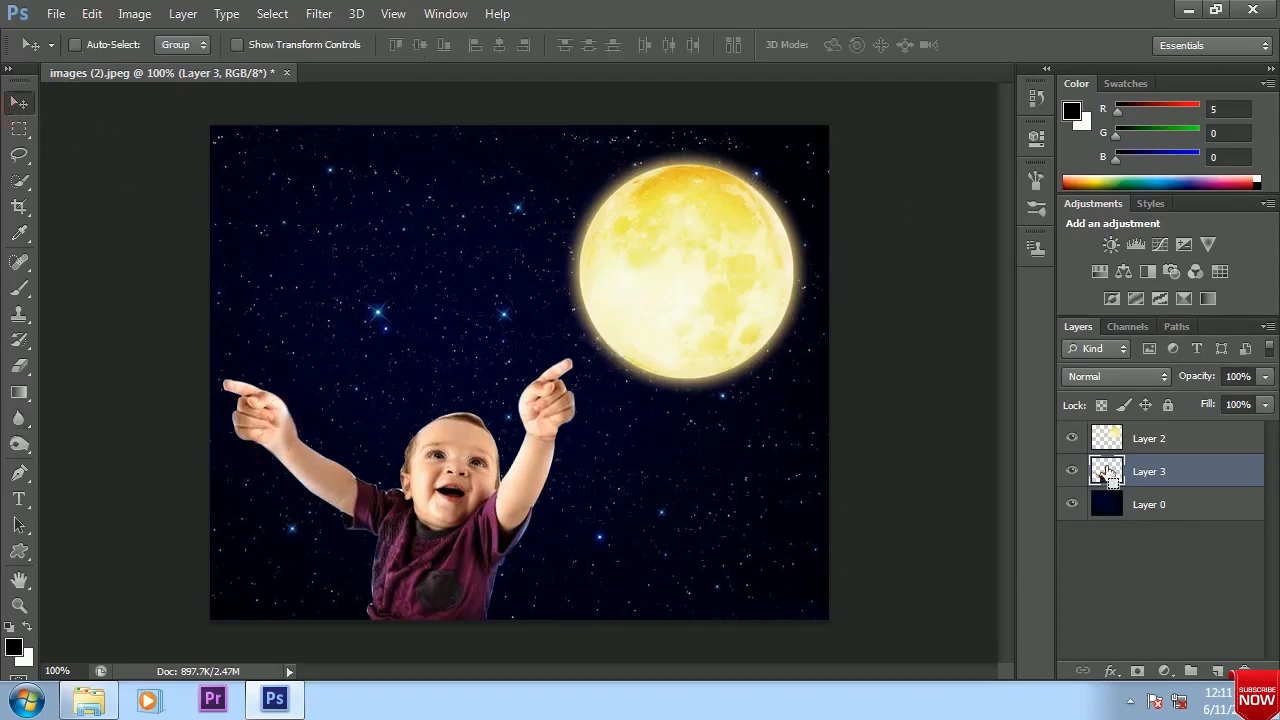
Outline the tuft of hair on top of the baby's head with a Pen path and convert it to a selection
{"action": "key", "text": "ctrl+plus"}
{"action": "key", "text": "ctrl+plus"}
{"action": "left_click_drag", "start_coordinate": [333, 445], "coordinate": [343, 320]}
{"action": "left_click_drag", "start_coordinate": [332, 411], "coordinate": [387, 367]}
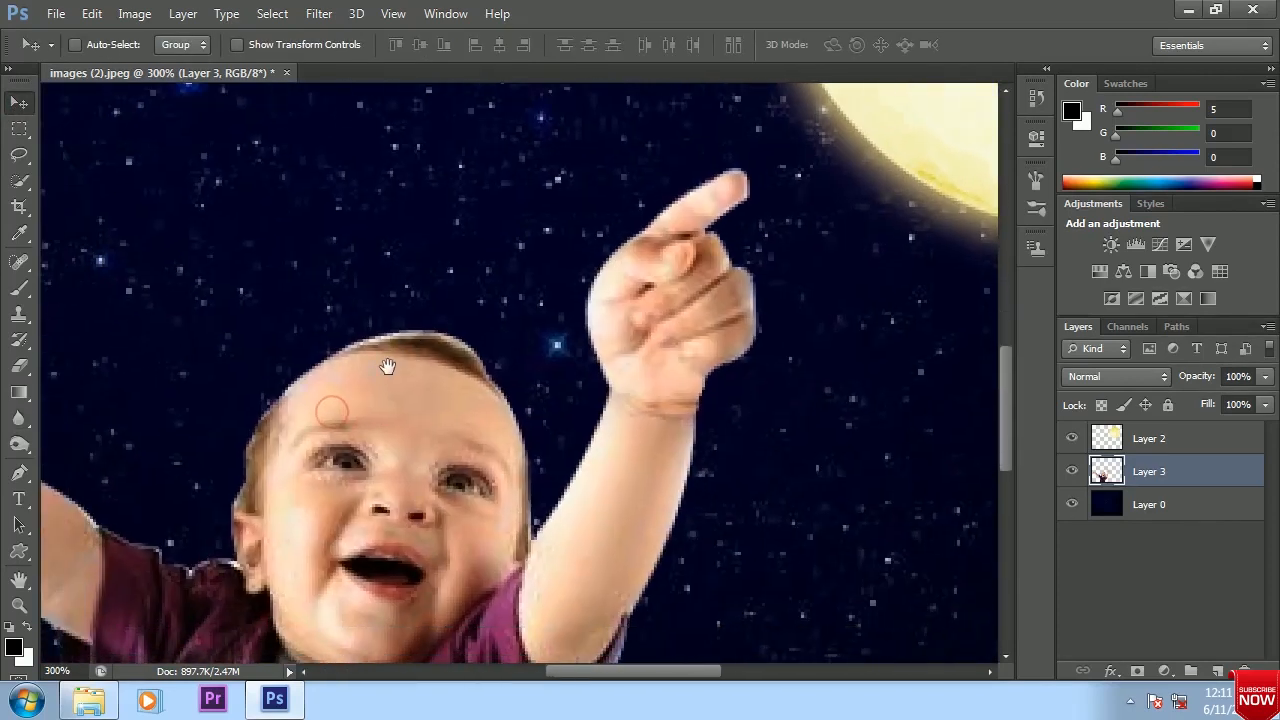
{"action": "left_click", "coordinate": [19, 472]}
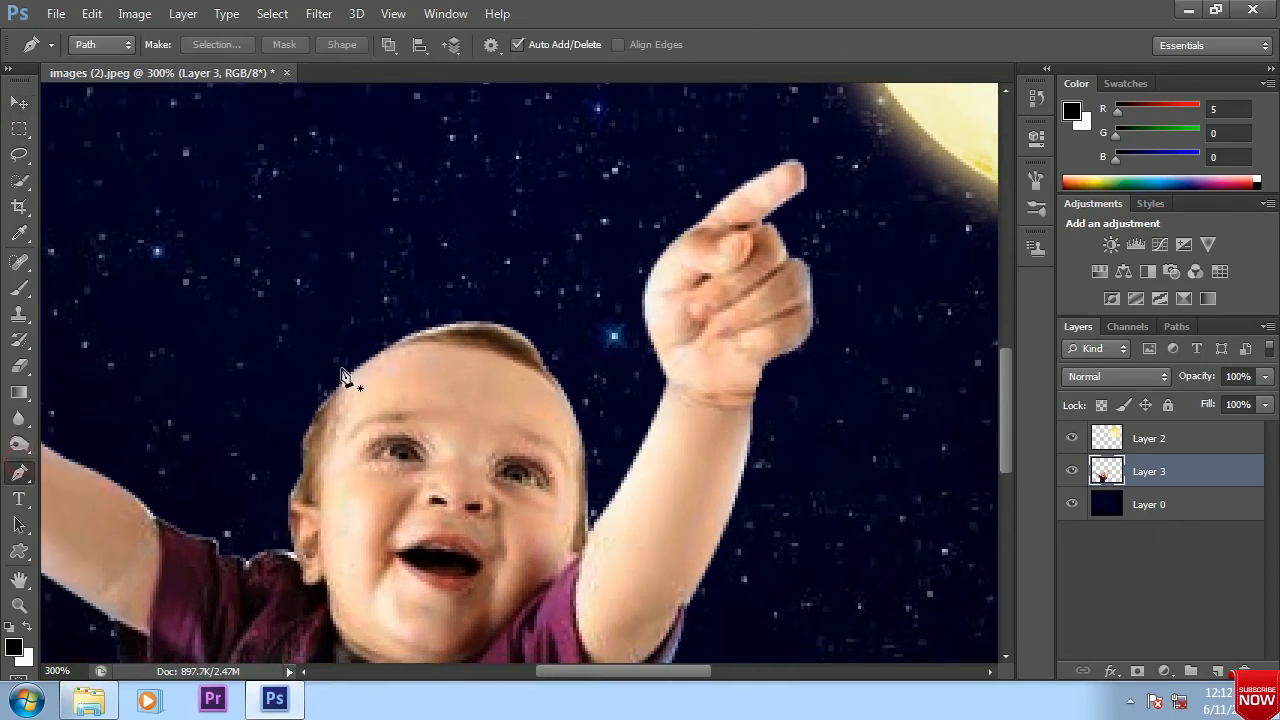
{"action": "left_click", "coordinate": [399, 343]}
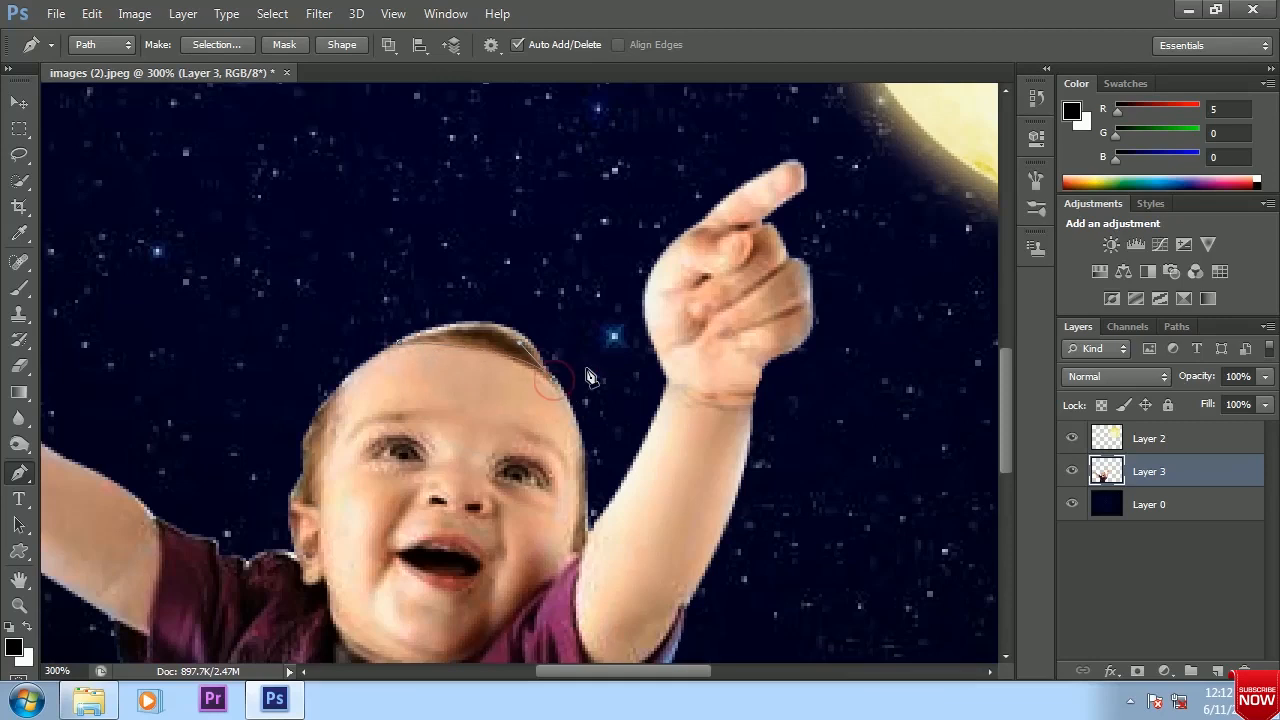
{"action": "key", "text": "ctrl+Return"}
Try smudging the selected hair upward with the Smudge tool at 76% strength and undo the strokes
{"action": "left_click", "coordinate": [19, 418]}
{"action": "left_click", "coordinate": [98, 452]}
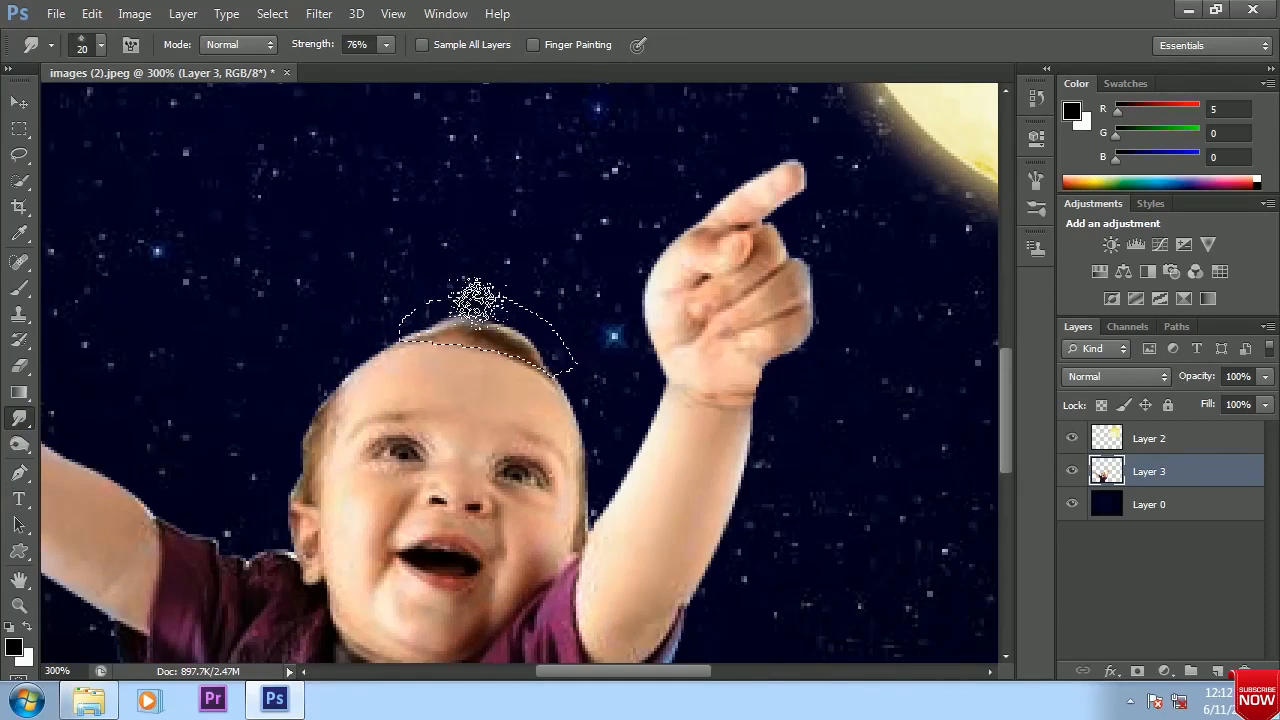
{"action": "mouse_move", "coordinate": [449, 334]}
{"action": "left_mouse_down"}
{"action": "mouse_move", "coordinate": [468, 308]}
{"action": "mouse_move", "coordinate": [493, 303]}
{"action": "left_mouse_up"}
{"action": "left_click_drag", "start_coordinate": [536, 350], "coordinate": [610, 349]}
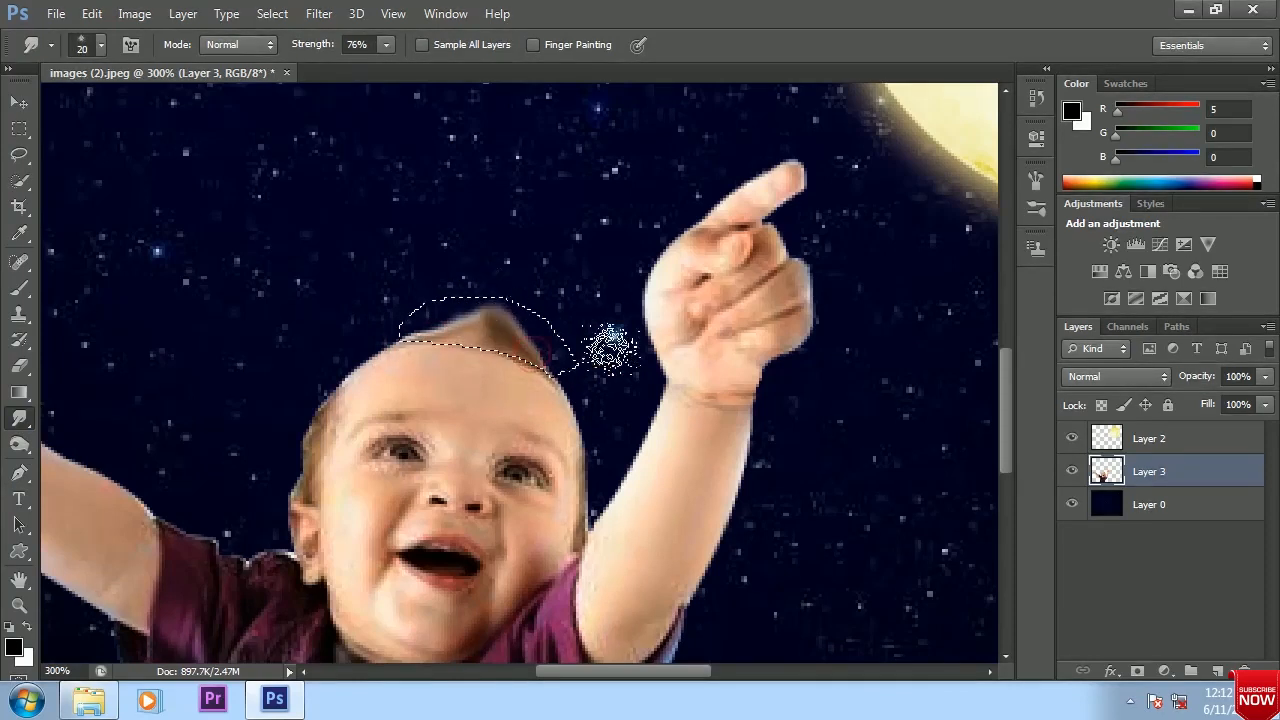
{"action": "key", "text": "ctrl+alt+z"}
{"action": "key", "text": "ctrl+alt+z"}
{"action": "key", "text": "ctrl+alt+z"}
Smudge the selected hair upward into a pointed tuft at 40% strength and clear the selection
{"action": "left_click", "coordinate": [384, 48]}
{"action": "left_click_drag", "start_coordinate": [381, 66], "coordinate": [345, 67]}
{"action": "mouse_move", "coordinate": [460, 328]}
{"action": "left_mouse_down"}
{"action": "mouse_move", "coordinate": [480, 308]}
{"action": "mouse_move", "coordinate": [504, 314]}
{"action": "left_mouse_up"}
{"action": "left_click_drag", "start_coordinate": [545, 352], "coordinate": [492, 312]}
{"action": "left_click_drag", "start_coordinate": [427, 337], "coordinate": [468, 304]}
{"action": "mouse_move", "coordinate": [545, 359]}
{"action": "left_mouse_down"}
{"action": "mouse_move", "coordinate": [515, 287]}
{"action": "mouse_move", "coordinate": [546, 345]}
{"action": "mouse_move", "coordinate": [554, 282]}
{"action": "mouse_move", "coordinate": [453, 327]}
{"action": "mouse_move", "coordinate": [517, 287]}
{"action": "left_mouse_up"}
{"action": "mouse_move", "coordinate": [550, 348]}
{"action": "left_mouse_down"}
{"action": "mouse_move", "coordinate": [486, 309]}
{"action": "mouse_move", "coordinate": [495, 177]}
{"action": "left_mouse_up"}
{"action": "key", "text": "ctrl+d"}
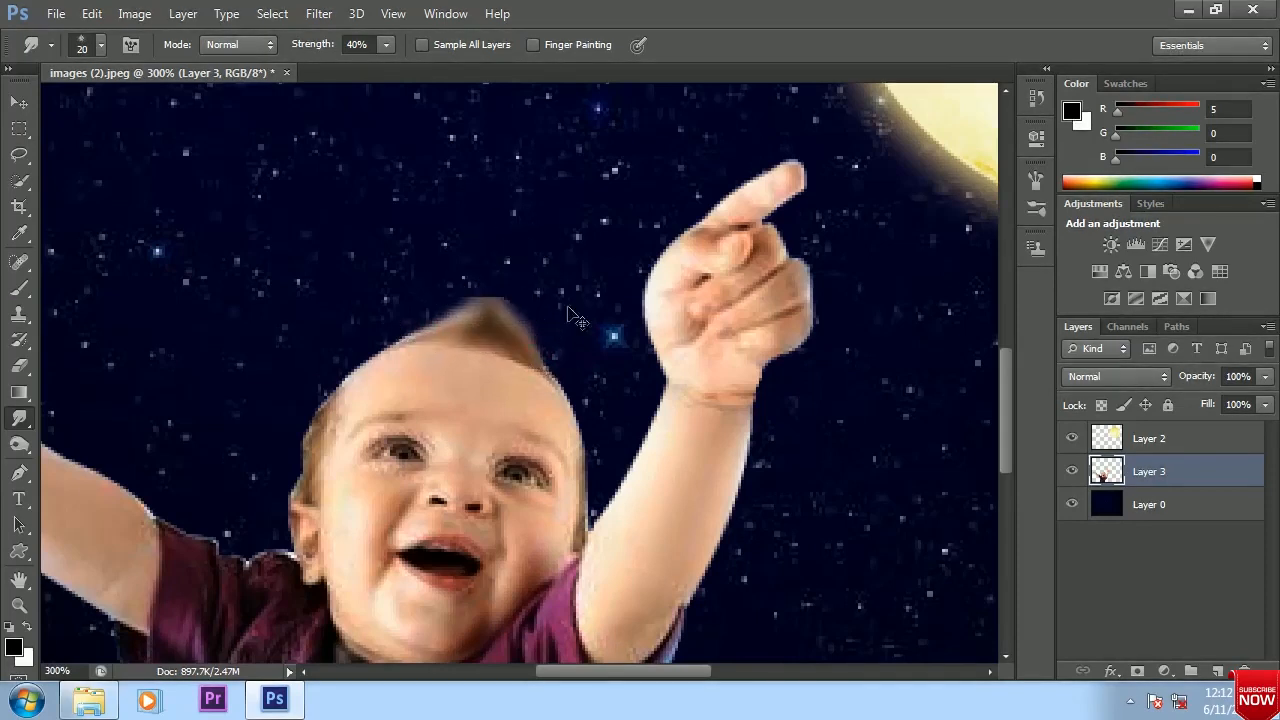
Trim the blurred edge of the hair tuft on the raised-hand side using a Pen path converted to a selection
{"action": "key", "text": "v"}
{"action": "left_click", "coordinate": [19, 472]}
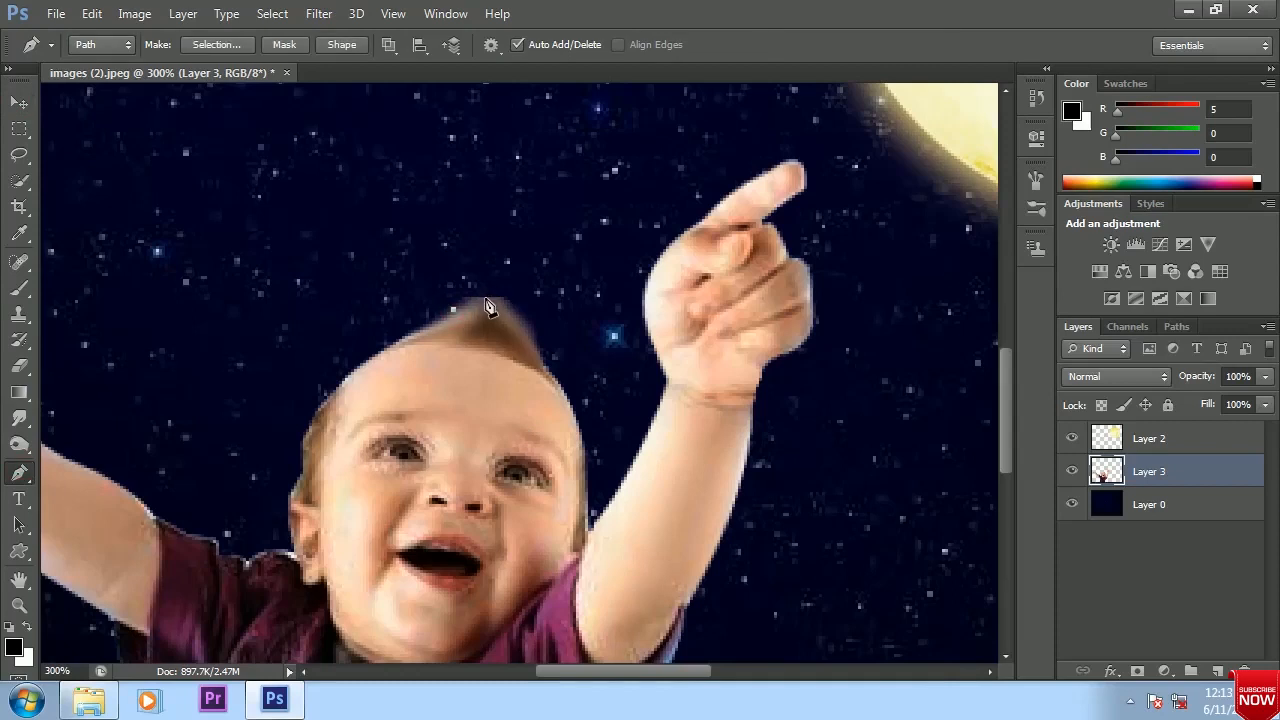
{"action": "left_click", "coordinate": [559, 347]}
{"action": "left_click_drag", "start_coordinate": [489, 267], "coordinate": [423, 264]}
{"action": "left_click_drag", "start_coordinate": [418, 247], "coordinate": [408, 229]}
{"action": "left_click", "coordinate": [454, 309]}
{"action": "key", "text": "ctrl+Return"}
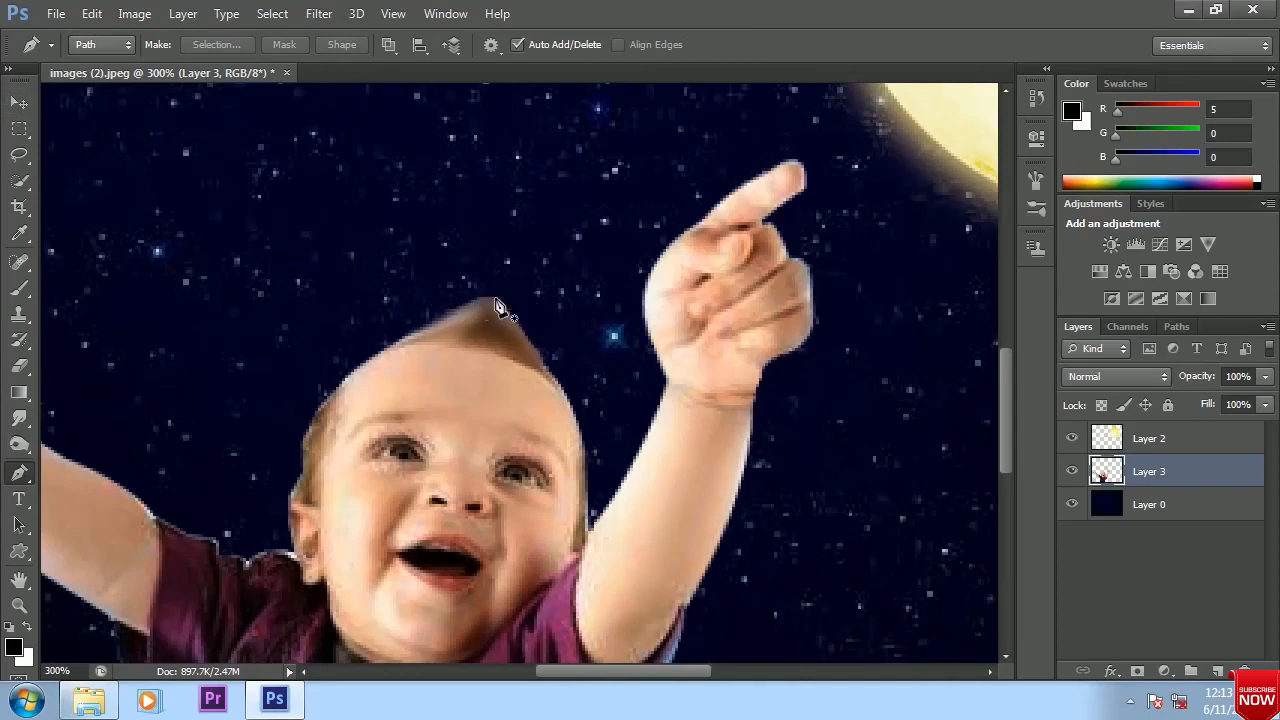
Trim the remaining blur at the tip of the hair tuft with a small Pen outline turned into a selection
{"action": "left_click", "coordinate": [477, 301]}
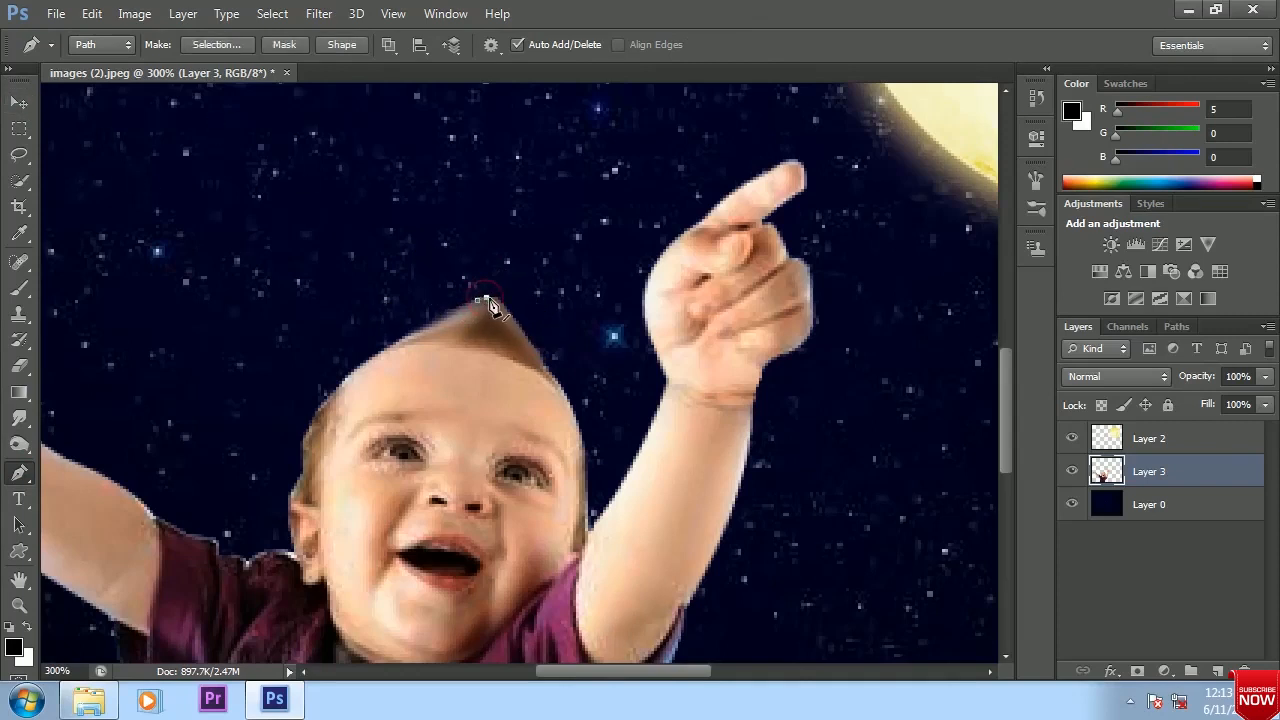
{"action": "left_click", "coordinate": [516, 319]}
{"action": "left_click", "coordinate": [528, 301]}
{"action": "left_click", "coordinate": [470, 273]}
{"action": "left_click", "coordinate": [477, 300]}
{"action": "key", "text": "ctrl+Return"}
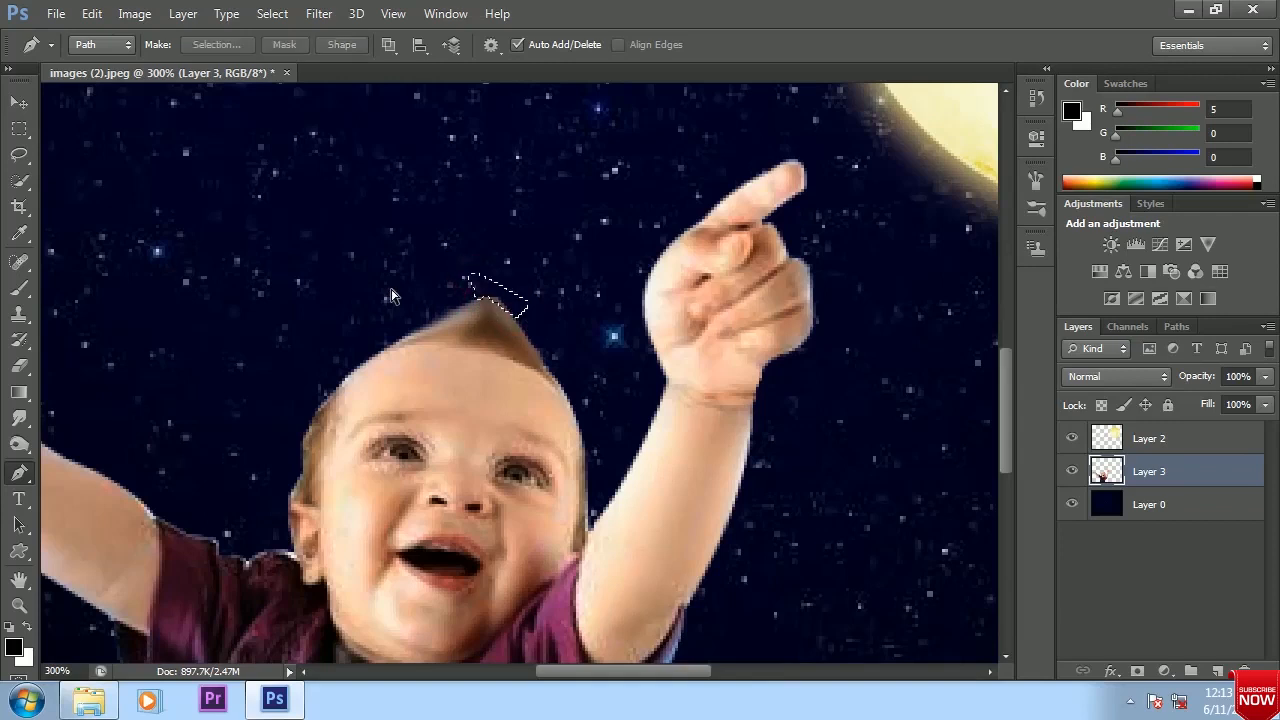
{"action": "key", "text": "ctrl+1"}
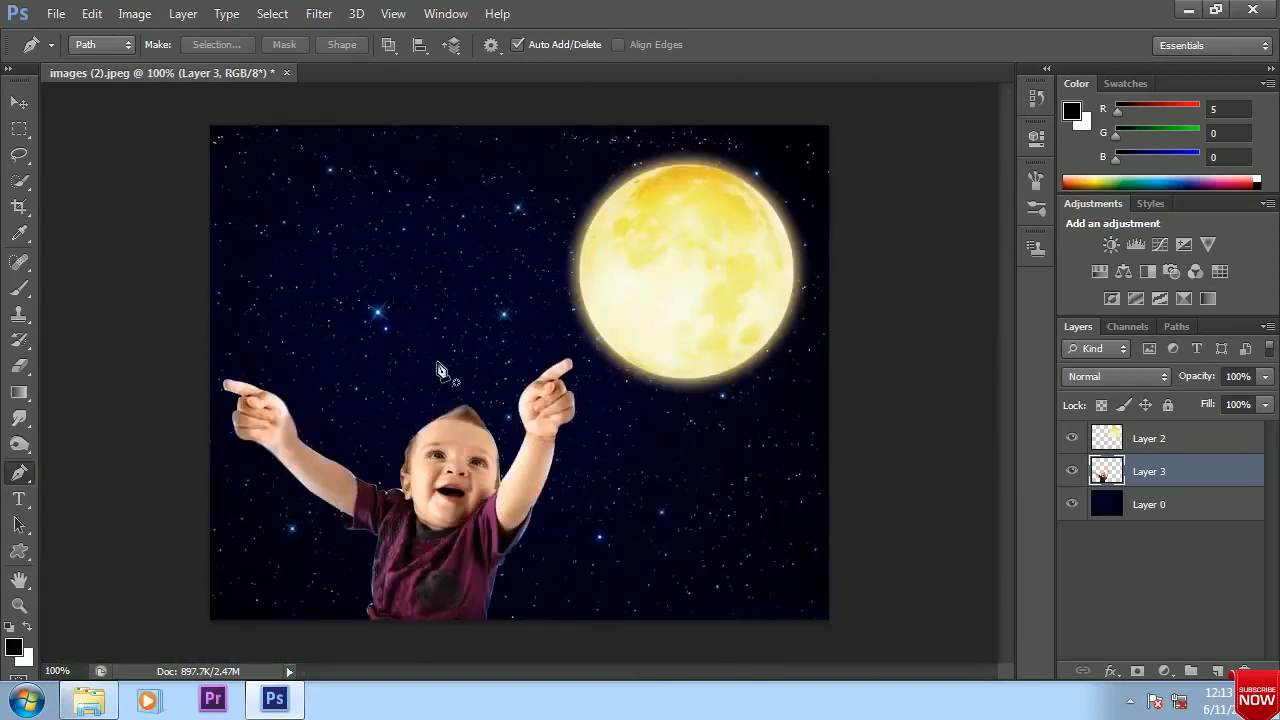
{"action": "left_click", "coordinate": [17, 103]}
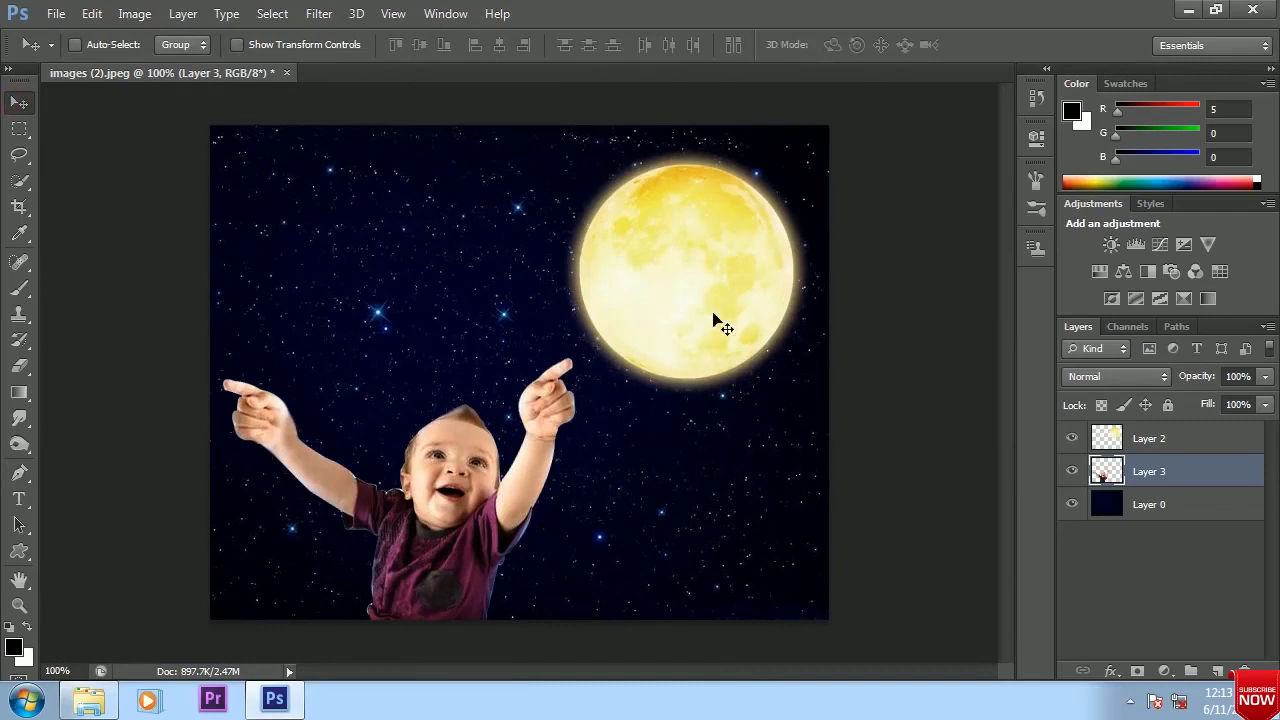
Open the Real-Ballon-balloon Free image, copy the balloons into the night-sky composite and close the source image
{"action": "left_click", "coordinate": [56, 13]}
{"action": "left_click", "coordinate": [70, 51]}
{"action": "left_click", "coordinate": [867, 305]}
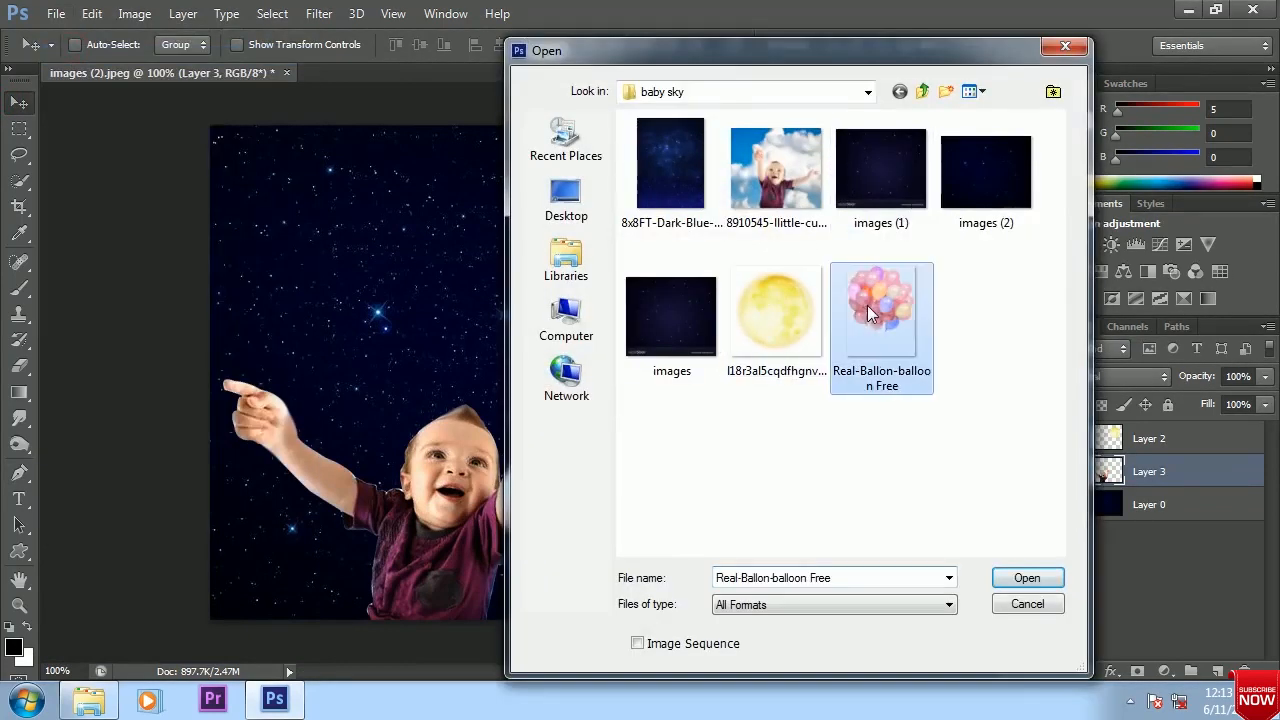
{"action": "left_click", "coordinate": [1022, 578]}
{"action": "left_click_drag", "start_coordinate": [460, 75], "coordinate": [747, 165]}
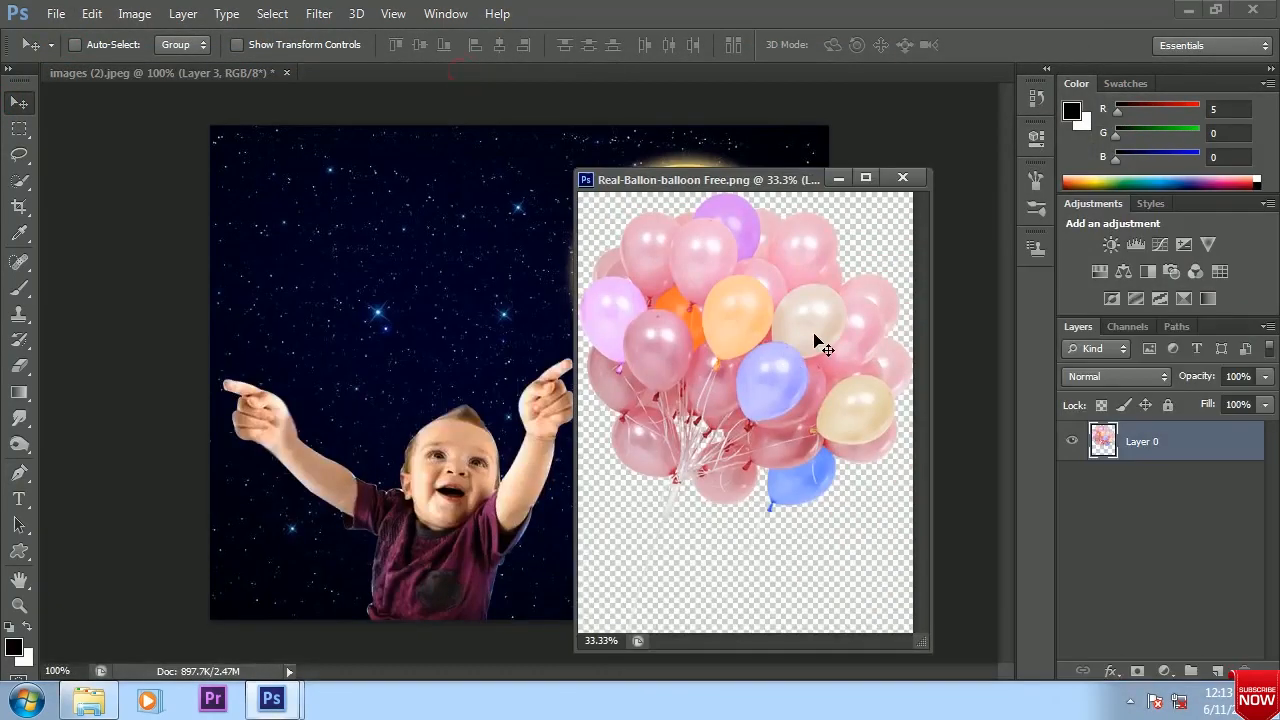
{"action": "left_click_drag", "start_coordinate": [823, 337], "coordinate": [675, 293]}
{"action": "left_click", "coordinate": [723, 341]}
{"action": "left_click", "coordinate": [903, 177]}
Scale the balloons down to about 16%, place them above the outstretched hand, then try a tilt and undo it
{"action": "left_click_drag", "start_coordinate": [480, 393], "coordinate": [556, 490]}
{"action": "key", "text": "ctrl+t"}
{"action": "left_click_drag", "start_coordinate": [601, 169], "coordinate": [438, 525]}
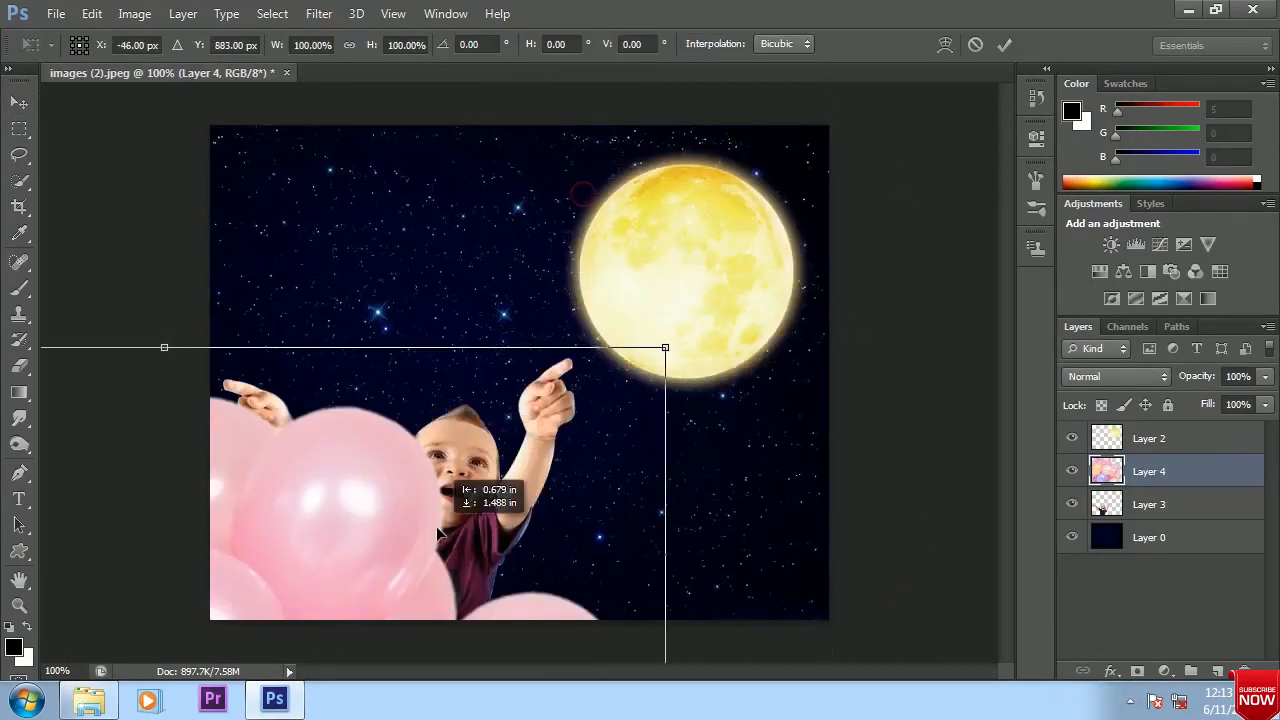
{"action": "left_click_drag", "start_coordinate": [665, 347], "coordinate": [494, 573]}
{"action": "left_click_drag", "start_coordinate": [282, 595], "coordinate": [551, 280]}
{"action": "left_click_drag", "start_coordinate": [765, 254], "coordinate": [507, 292]}
{"action": "left_click_drag", "start_coordinate": [490, 371], "coordinate": [390, 298]}
{"action": "left_click_drag", "start_coordinate": [425, 472], "coordinate": [478, 456]}
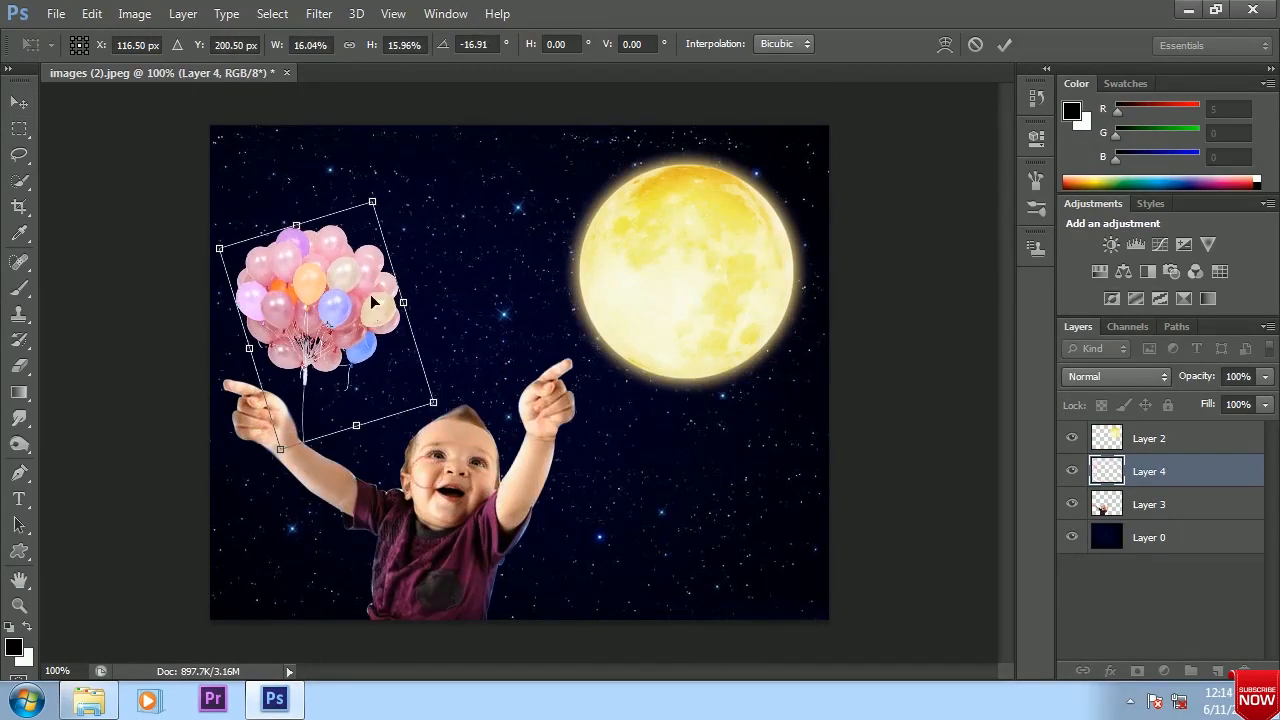
{"action": "key", "text": "ctrl+z"}
Flip the balloons horizontally, enlarge them to about 28.8% and tilt them about 10.9°
{"action": "right_click", "coordinate": [334, 268]}
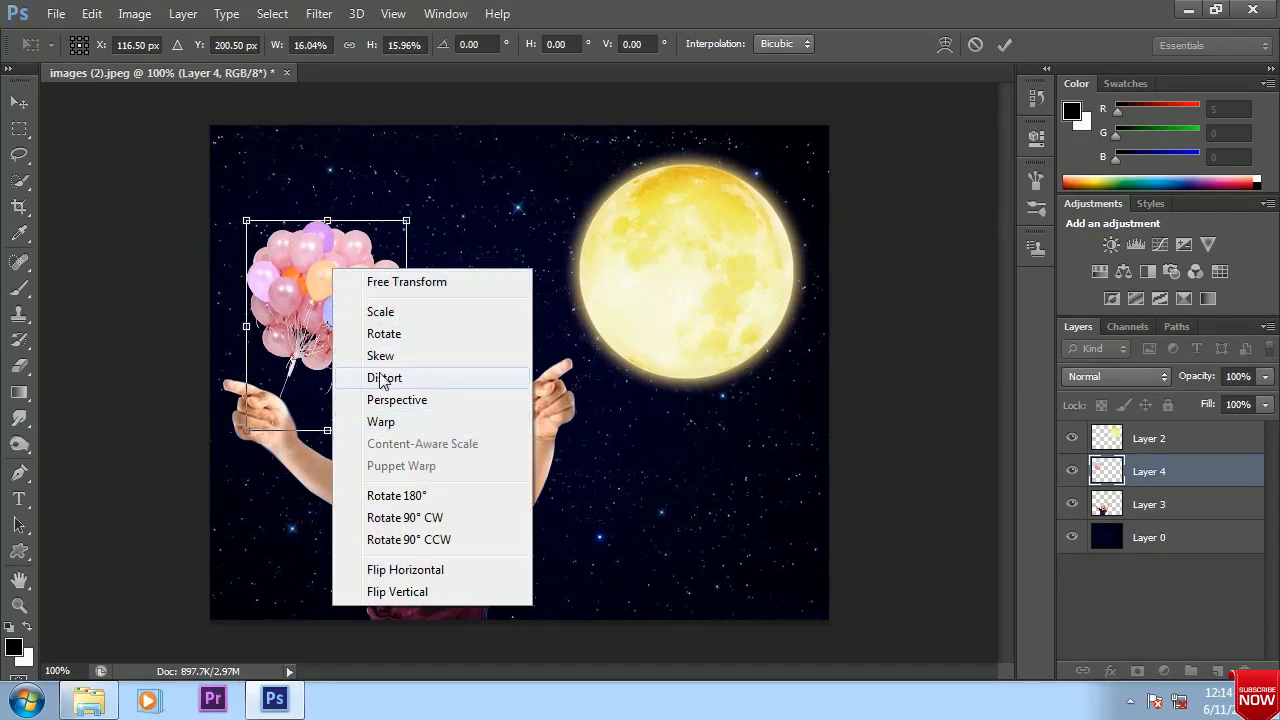
{"action": "left_click", "coordinate": [400, 569]}
{"action": "left_click_drag", "start_coordinate": [408, 432], "coordinate": [491, 519]}
{"action": "left_click_drag", "start_coordinate": [411, 387], "coordinate": [288, 388]}
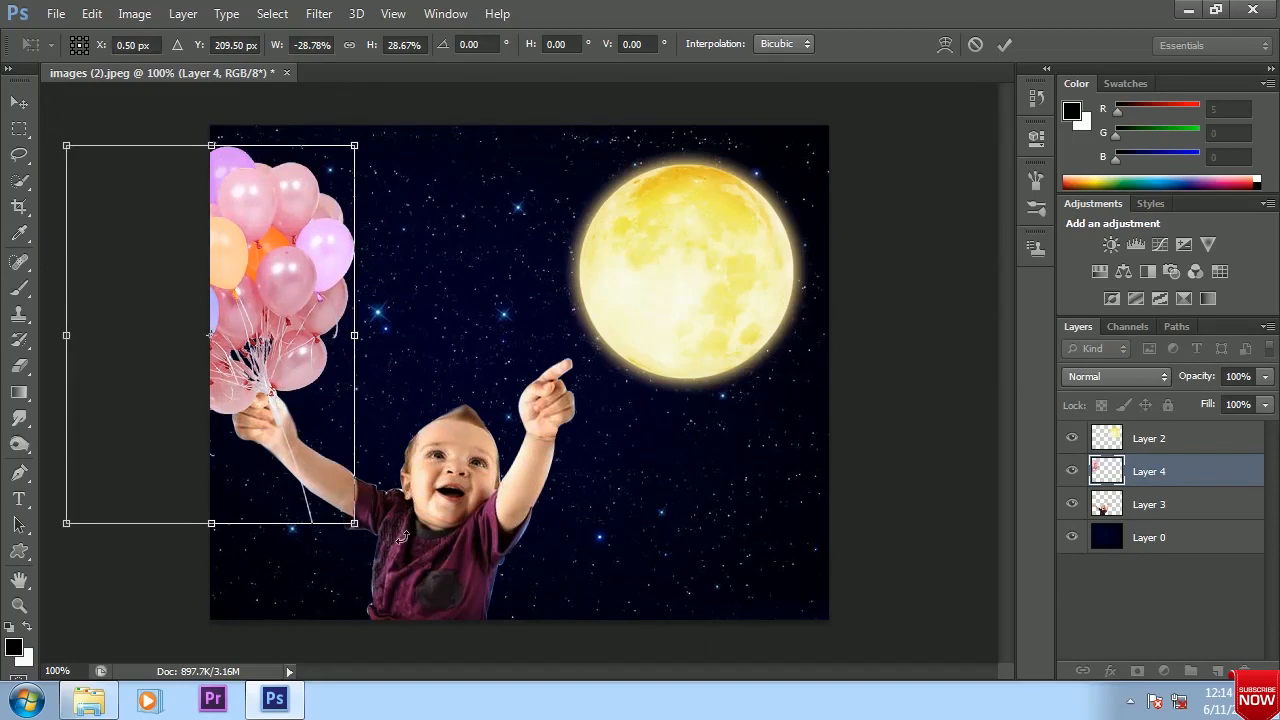
{"action": "left_click_drag", "start_coordinate": [400, 537], "coordinate": [362, 572]}
Move and nudge the balloons until their gathered strings meet the baby's hand, and apply the transformation
{"action": "mouse_move", "coordinate": [290, 400]}
{"action": "left_mouse_down"}
{"action": "mouse_move", "coordinate": [278, 366]}
{"action": "mouse_move", "coordinate": [278, 393]}
{"action": "left_mouse_up"}
{"action": "key", "text": "Up"}
{"action": "key", "text": "Up"}
{"action": "key", "text": "Left"}
{"action": "key", "text": "Left"}
{"action": "key", "text": "Up"}
{"action": "key", "text": "Up"}
{"action": "key", "text": "Right"}
{"action": "key", "text": "Right"}
{"action": "key", "text": "Up"}
{"action": "key", "text": "Up"}
{"action": "key", "text": "Up"}
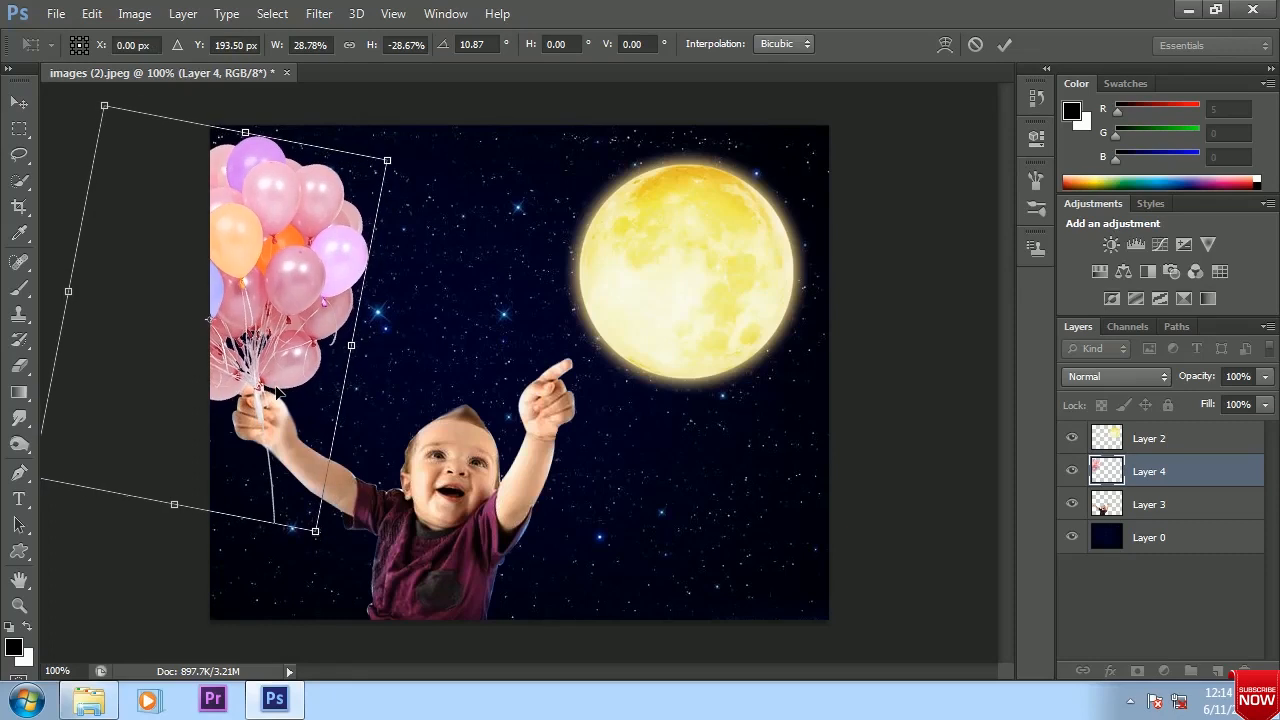
{"action": "key", "text": "Return"}
Smudge the balloon string hanging below the hand into a soft curve using a 20 px brush at 40% strength
{"action": "left_click", "coordinate": [21, 446]}
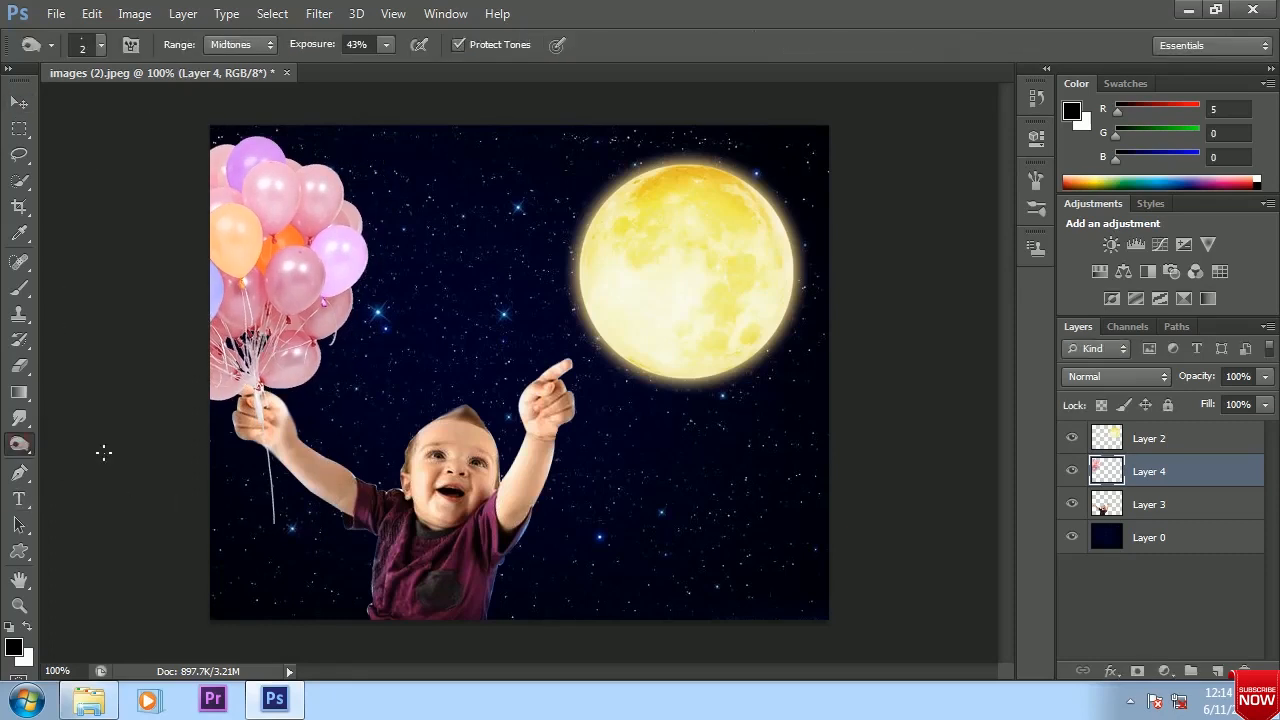
{"action": "right_click", "coordinate": [21, 445]}
{"action": "left_click", "coordinate": [20, 420]}
{"action": "right_click", "coordinate": [20, 420]}
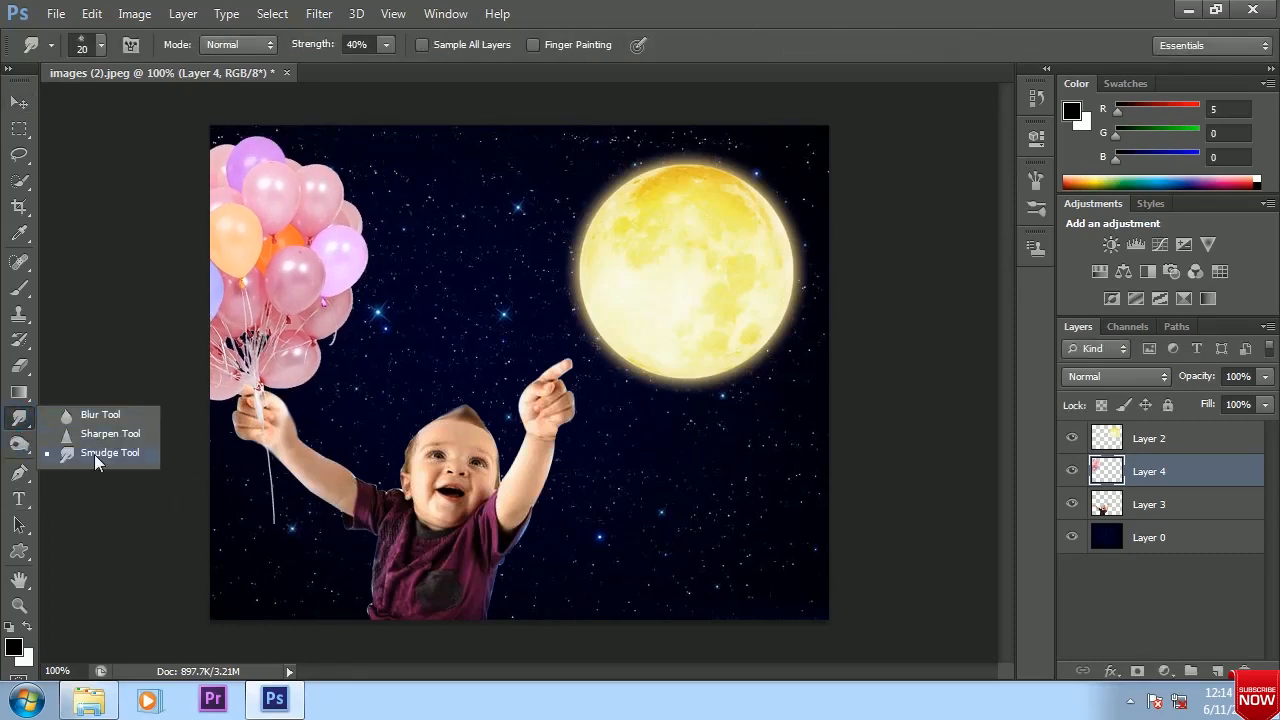
{"action": "left_click", "coordinate": [94, 454]}
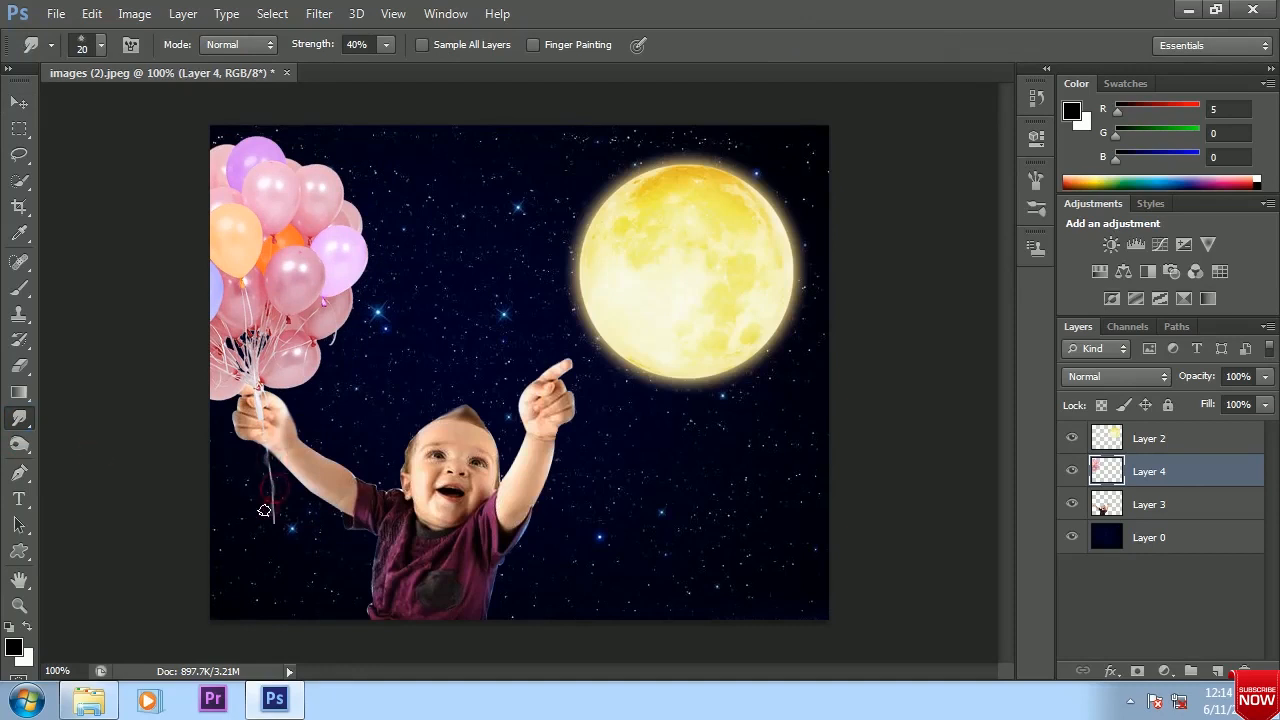
{"action": "key", "text": "v"}
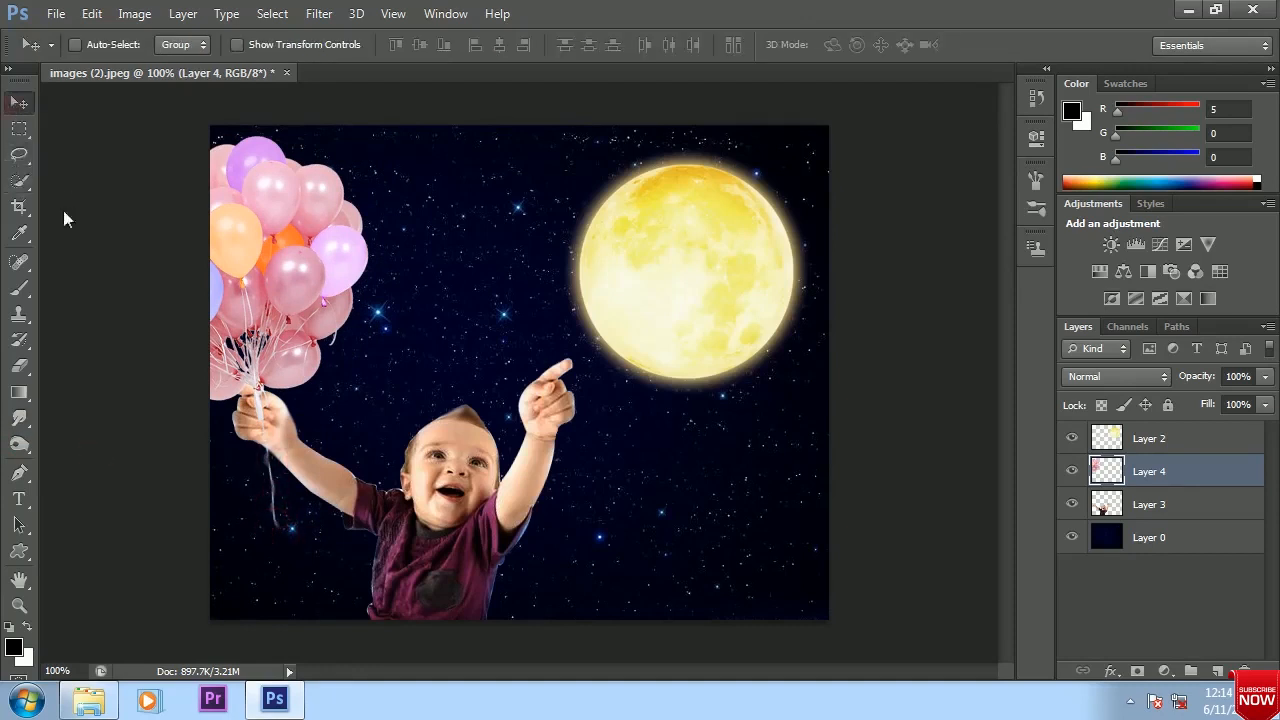
Erase the part of the balloon strings on Layer 4 that covers the baby's fingers, using a 15 px brush at 68% opacity
{"action": "left_click", "coordinate": [1137, 506]}
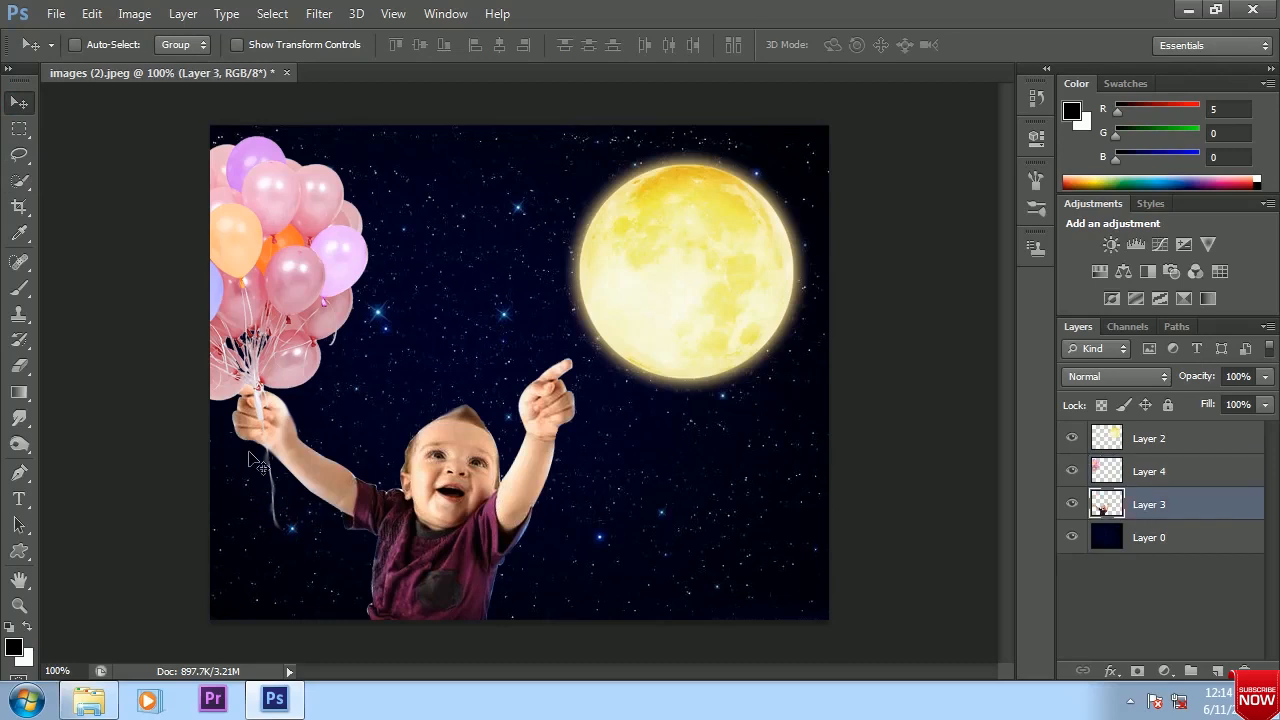
{"action": "key", "text": "ctrl+plus"}
{"action": "key", "text": "ctrl+plus"}
{"action": "left_click_drag", "start_coordinate": [209, 463], "coordinate": [873, 334]}
{"action": "left_click", "coordinate": [18, 364]}
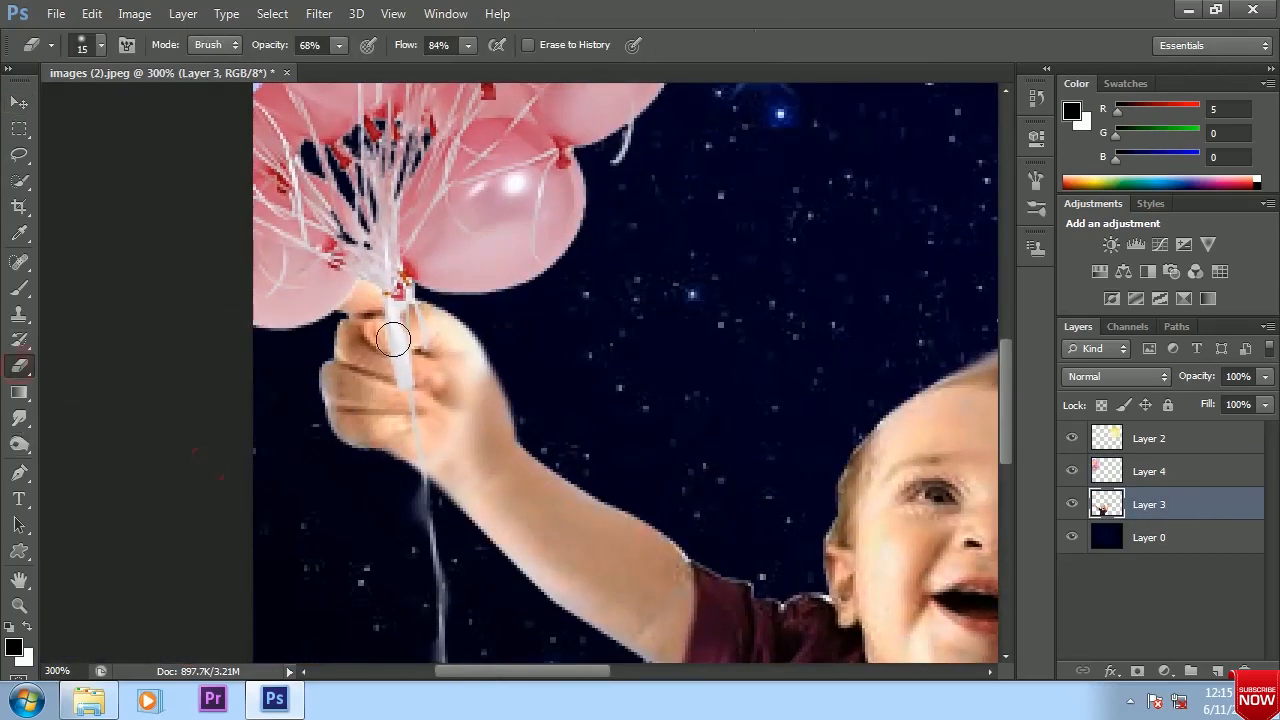
{"action": "key", "text": "alt+bracketright"}
{"action": "mouse_move", "coordinate": [400, 334]}
{"action": "left_mouse_down"}
{"action": "mouse_move", "coordinate": [386, 362]}
{"action": "mouse_move", "coordinate": [431, 381]}
{"action": "mouse_move", "coordinate": [347, 431]}
{"action": "mouse_move", "coordinate": [433, 367]}
{"action": "mouse_move", "coordinate": [456, 394]}
{"action": "mouse_move", "coordinate": [427, 356]}
{"action": "mouse_move", "coordinate": [384, 343]}
{"action": "mouse_move", "coordinate": [409, 318]}
{"action": "left_mouse_up"}
{"action": "mouse_move", "coordinate": [402, 419]}
{"action": "left_mouse_down"}
{"action": "mouse_move", "coordinate": [391, 404]}
{"action": "mouse_move", "coordinate": [417, 393]}
{"action": "left_mouse_up"}
{"action": "left_click", "coordinate": [19, 102]}
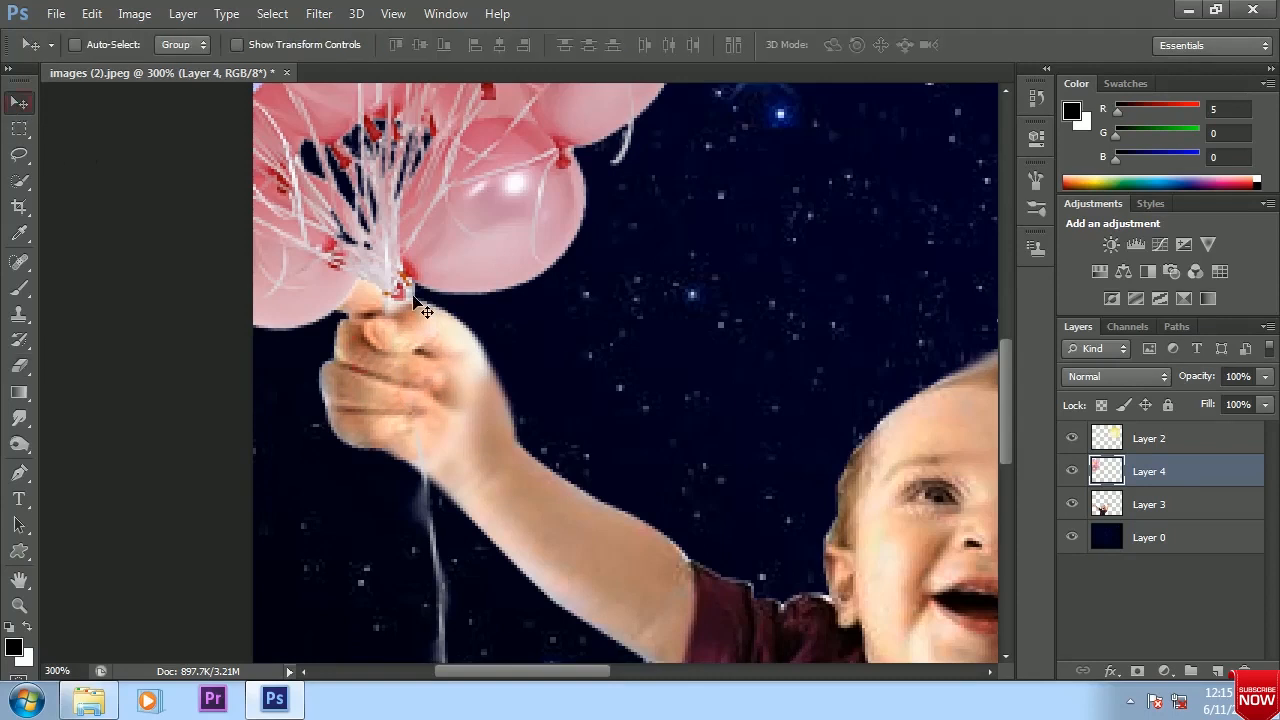
{"action": "left_click", "coordinate": [19, 365]}
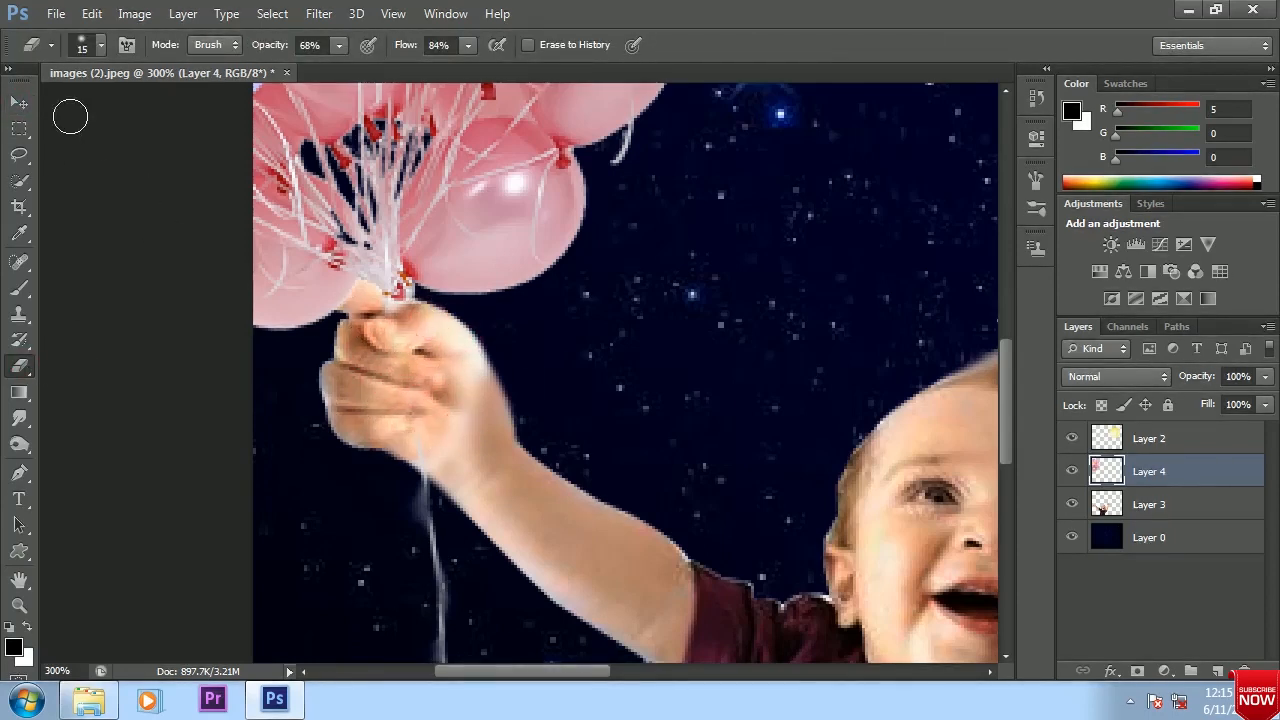
{"action": "left_click", "coordinate": [19, 102]}
Darken the string knot above the fist and the string just below it with the Burn tool at 43% exposure
{"action": "left_click", "coordinate": [19, 444]}
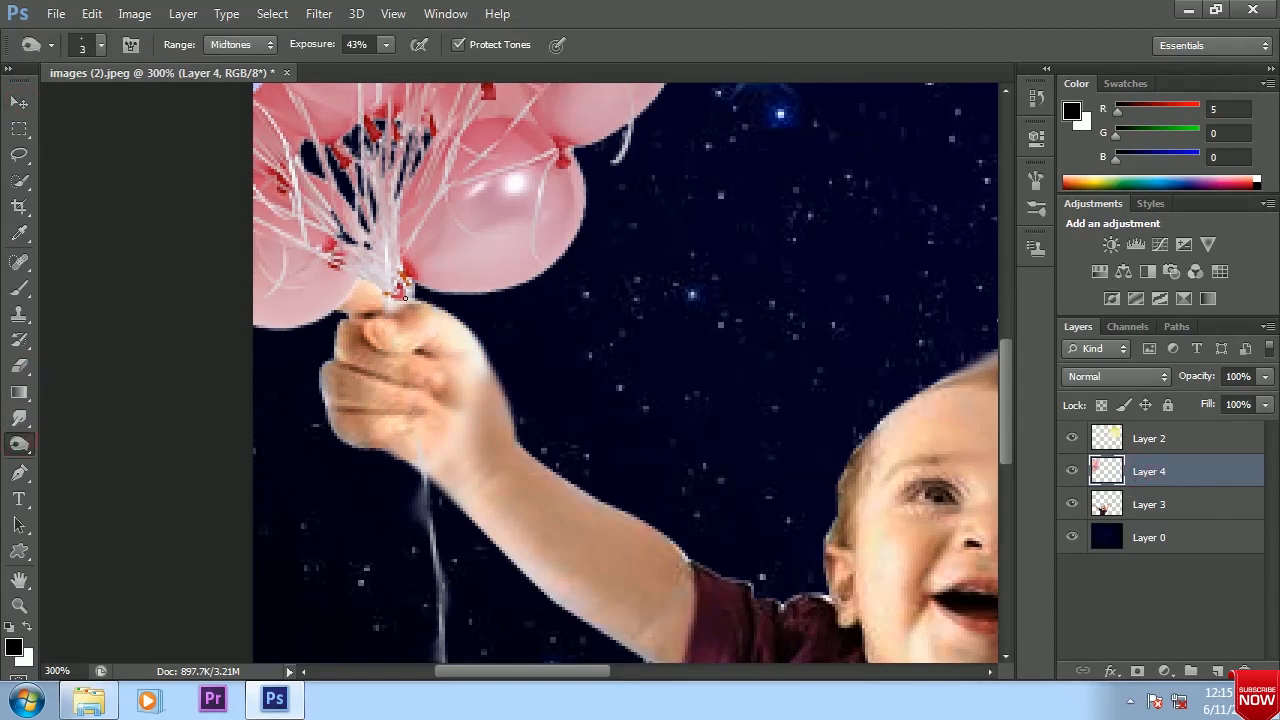
{"action": "mouse_move", "coordinate": [404, 295]}
{"action": "left_mouse_down"}
{"action": "mouse_move", "coordinate": [388, 303]}
{"action": "mouse_move", "coordinate": [402, 296]}
{"action": "mouse_move", "coordinate": [392, 312]}
{"action": "mouse_move", "coordinate": [405, 328]}
{"action": "left_mouse_up"}
{"action": "key", "text": "bracketright"}
{"action": "key", "text": "space"}
{"action": "left_click_drag", "start_coordinate": [463, 454], "coordinate": [458, 300]}
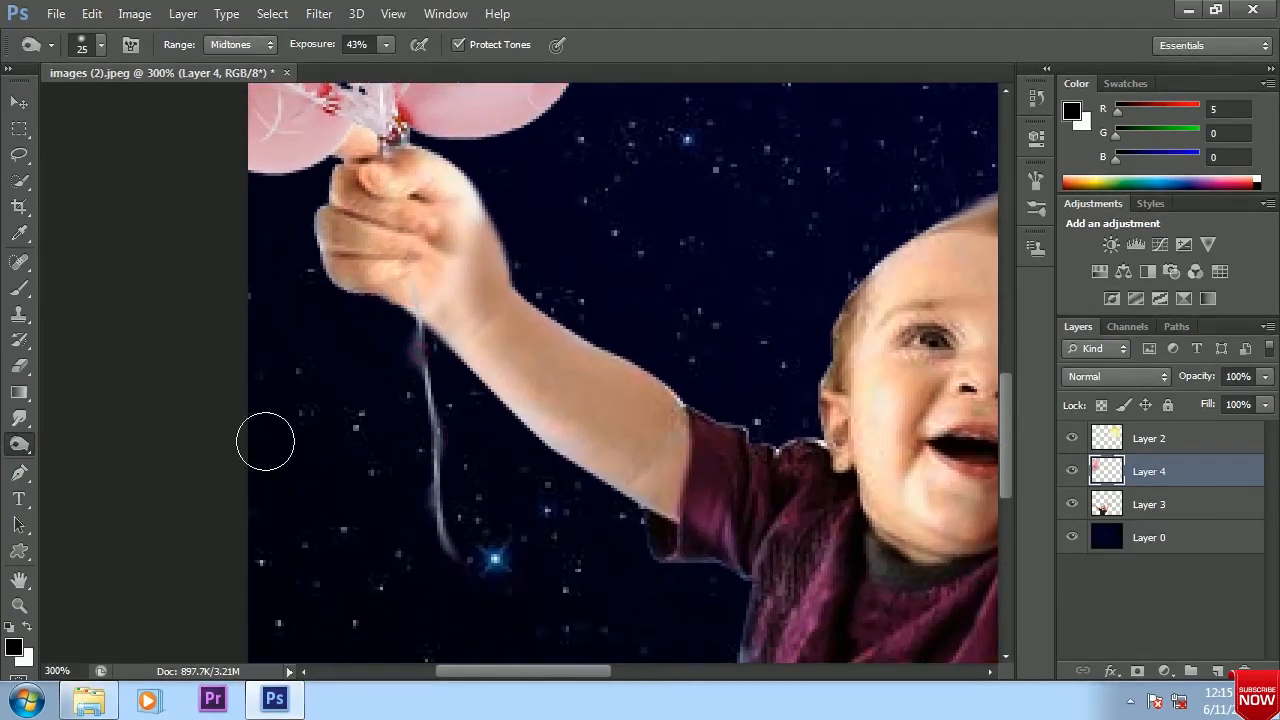
Erase the faint smudge beside the balloon string just below the fist using a 15 px brush
{"action": "left_click", "coordinate": [26, 103]}
{"action": "left_click", "coordinate": [26, 367]}
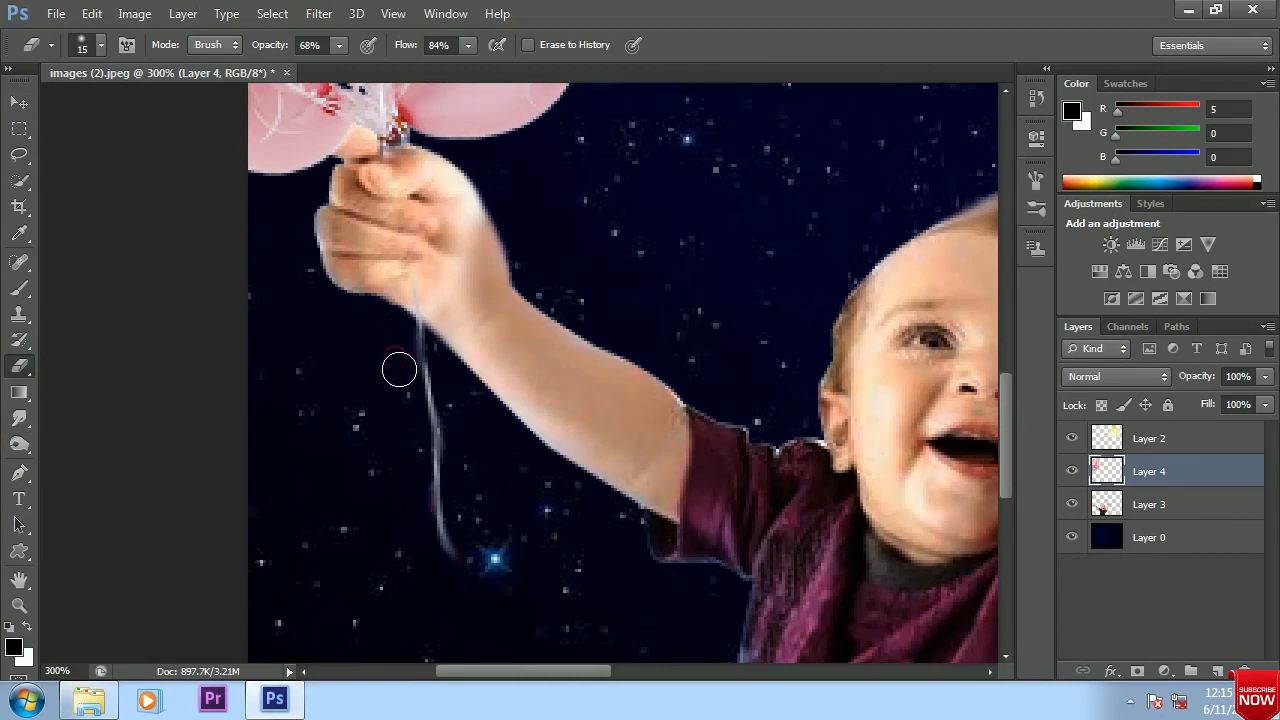
{"action": "left_click", "coordinate": [22, 103]}
Lighten the string below the fist with the Dodge tool, using a 6 px brush on midtones at 50% exposure
{"action": "right_click", "coordinate": [24, 444]}
{"action": "left_click", "coordinate": [72, 441]}
{"action": "key", "text": "["}
{"action": "key", "text": "["}
{"action": "key", "text": "["}
{"action": "key", "text": "["}
{"action": "key", "text": "["}
{"action": "key", "text": "["}
{"action": "key", "text": "bracketleft"}
{"action": "key", "text": "bracketleft"}
{"action": "key", "text": "bracketleft"}
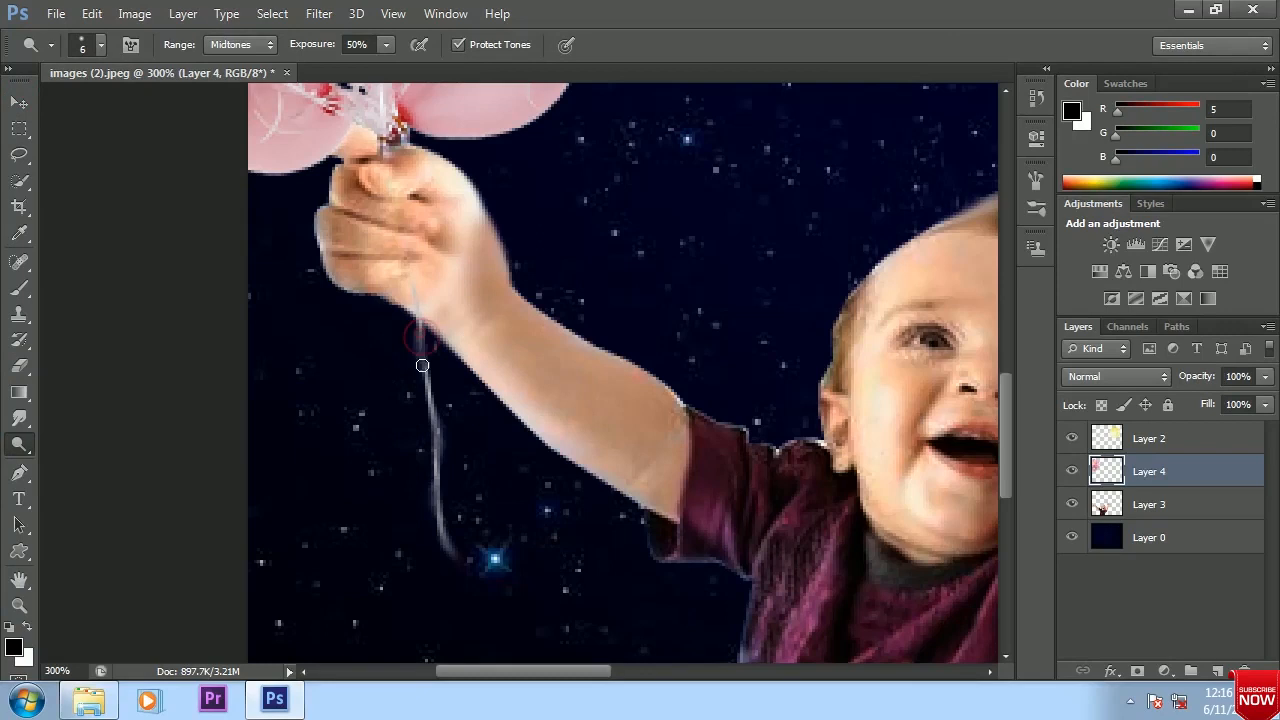
{"action": "left_click", "coordinate": [19, 103]}
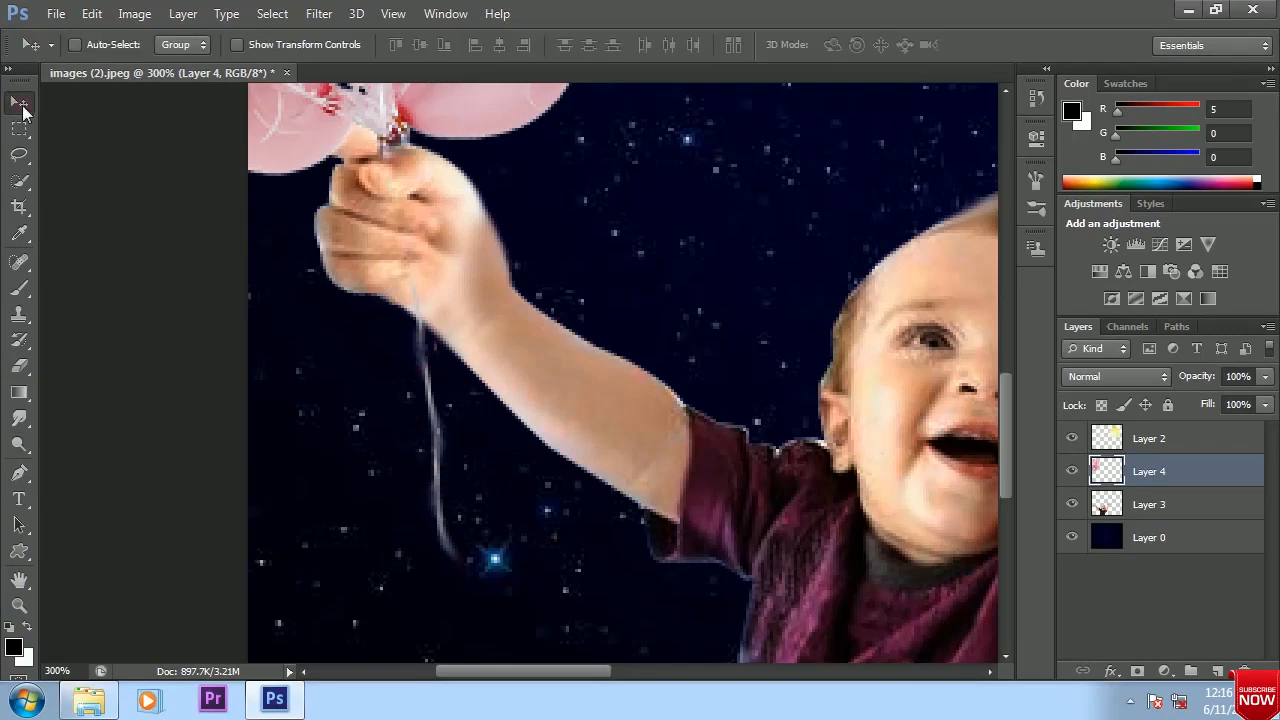
{"action": "key", "text": "ctrl+1"}
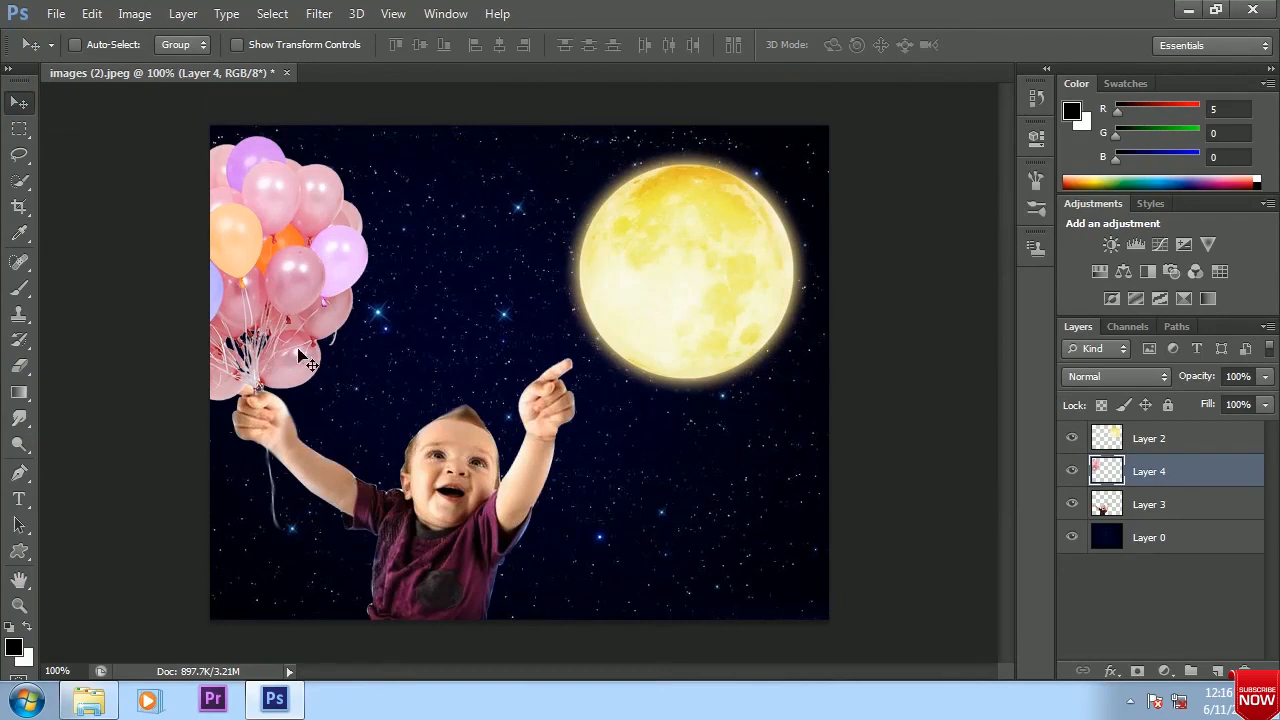
Duplicate Layer 3 and shade the baby on the copy with a black-to-transparent radial gradient at 35% opacity
{"action": "left_click", "coordinate": [1139, 505]}
{"action": "key", "text": "ctrl+j"}
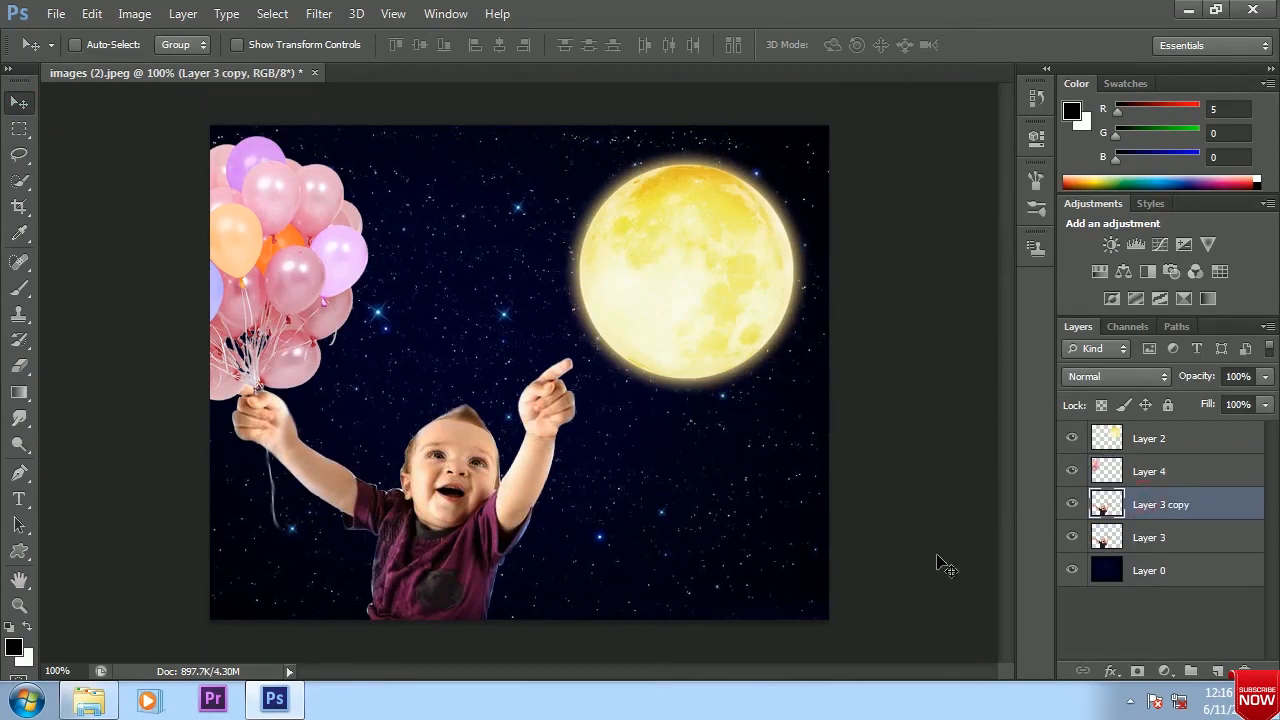
{"action": "left_click_drag", "start_coordinate": [19, 392], "coordinate": [128, 390]}
{"action": "left_click", "coordinate": [143, 45]}
{"action": "left_click", "coordinate": [424, 617]}
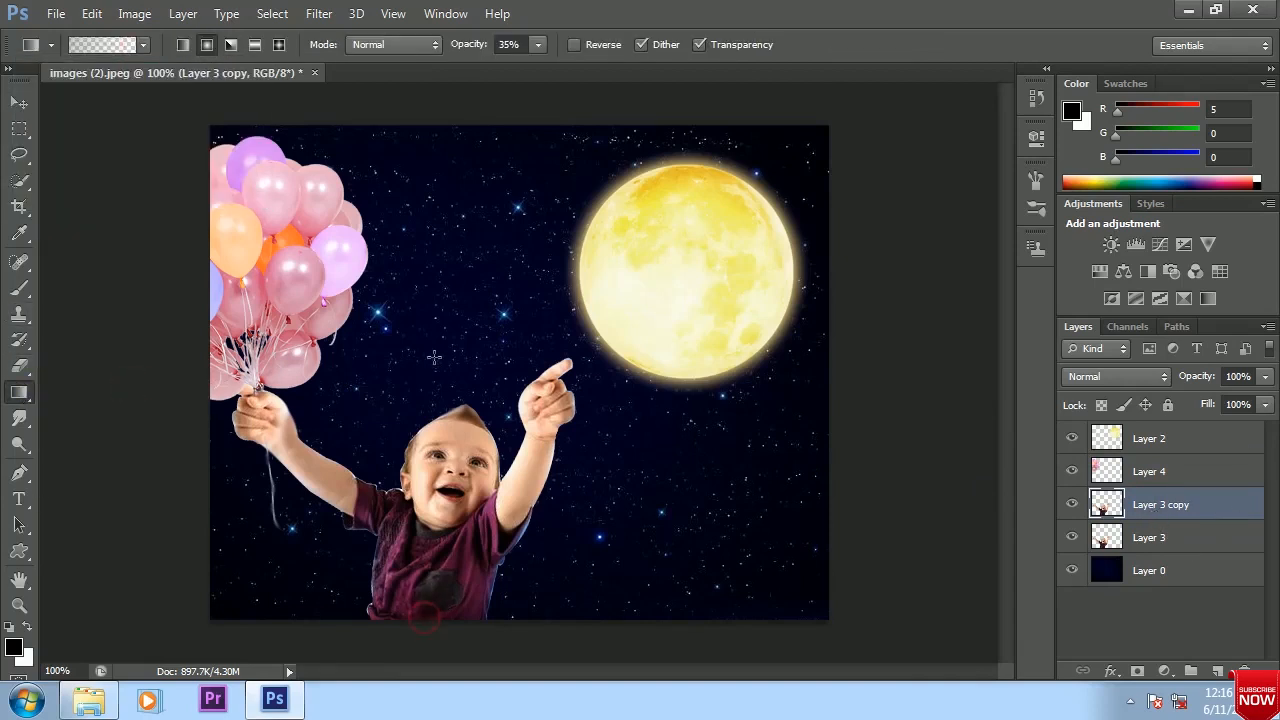
{"action": "left_click_drag", "start_coordinate": [422, 616], "coordinate": [479, 338]}
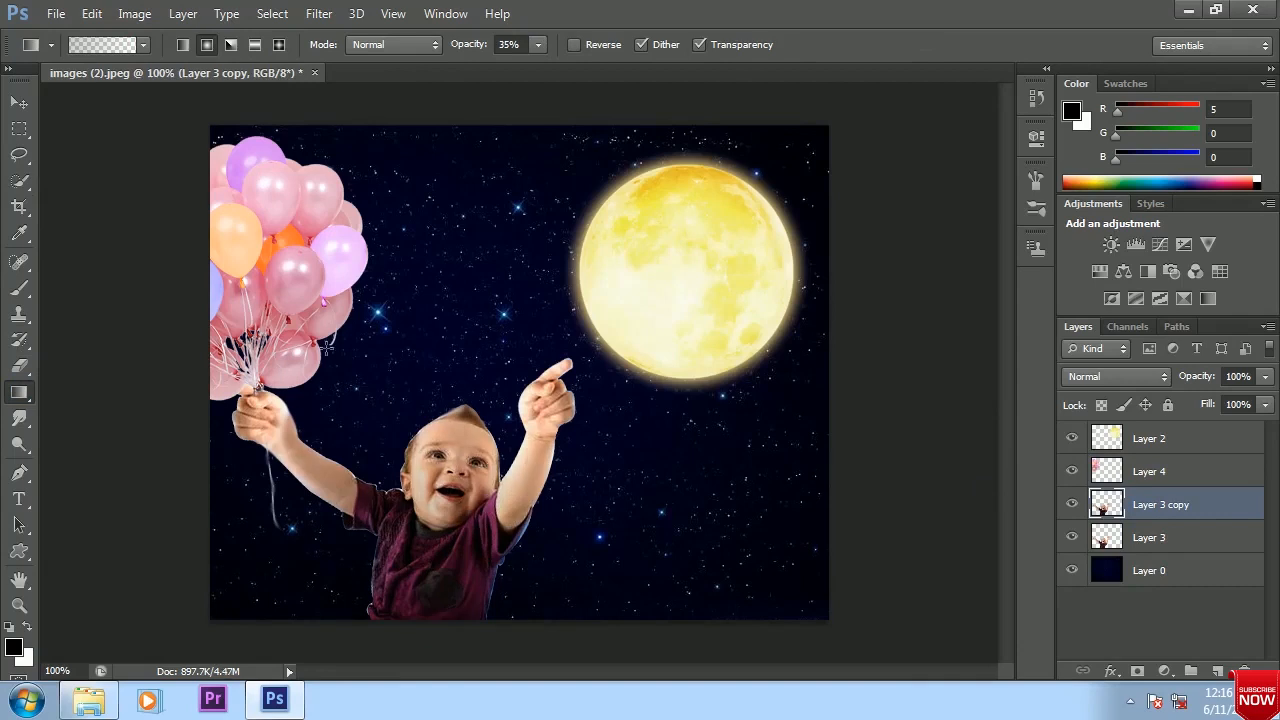
{"action": "left_click", "coordinate": [1106, 504], "text": "ctrl"}
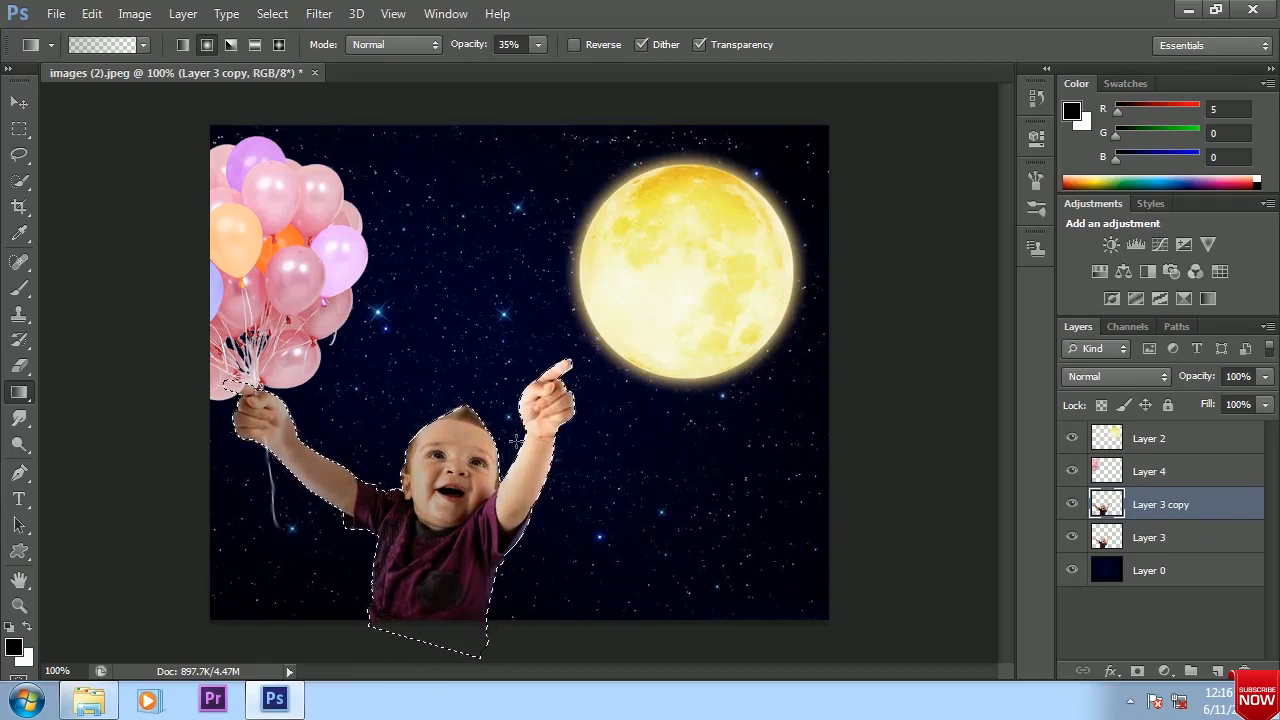
{"action": "key", "text": "ctrl+d"}
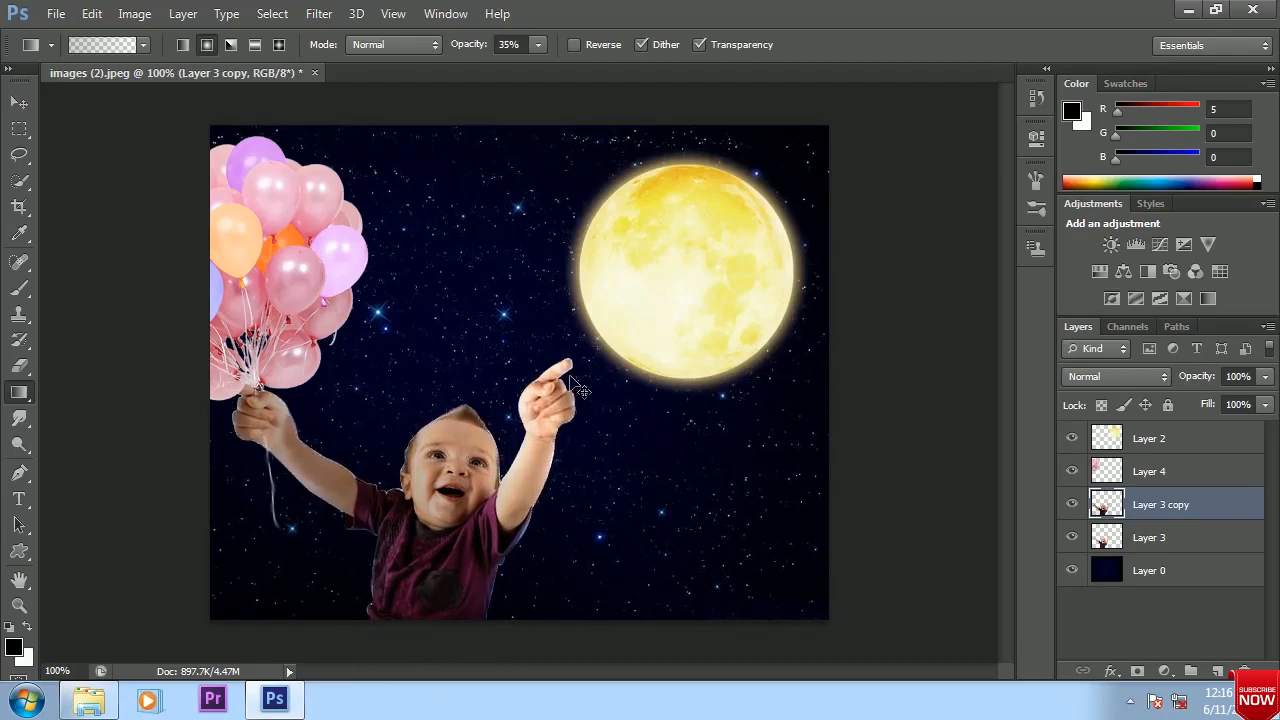
Duplicate Layer 4 and shade the balloons within their outline using the same radial gradient at 35% opacity
{"action": "left_click", "coordinate": [1158, 472]}
{"action": "key", "text": "ctrl+j"}
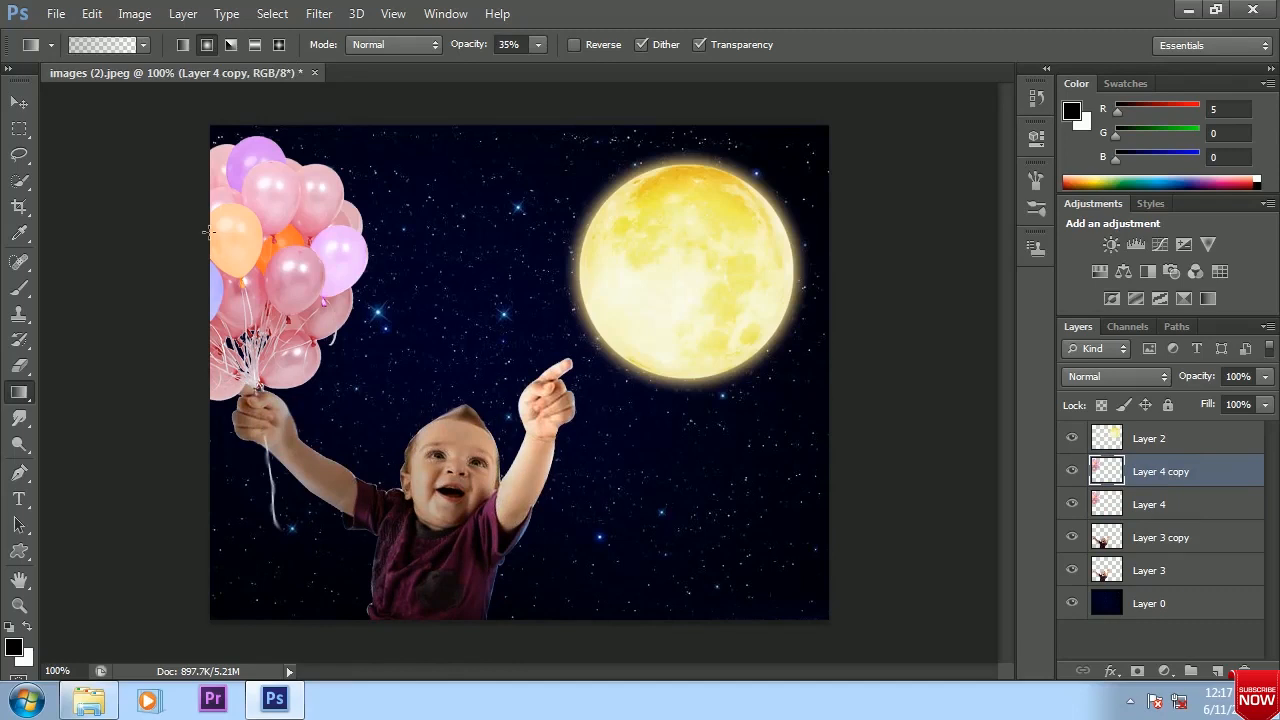
{"action": "left_click_drag", "start_coordinate": [207, 232], "coordinate": [530, 322]}
{"action": "left_click", "coordinate": [1112, 470], "text": "ctrl"}
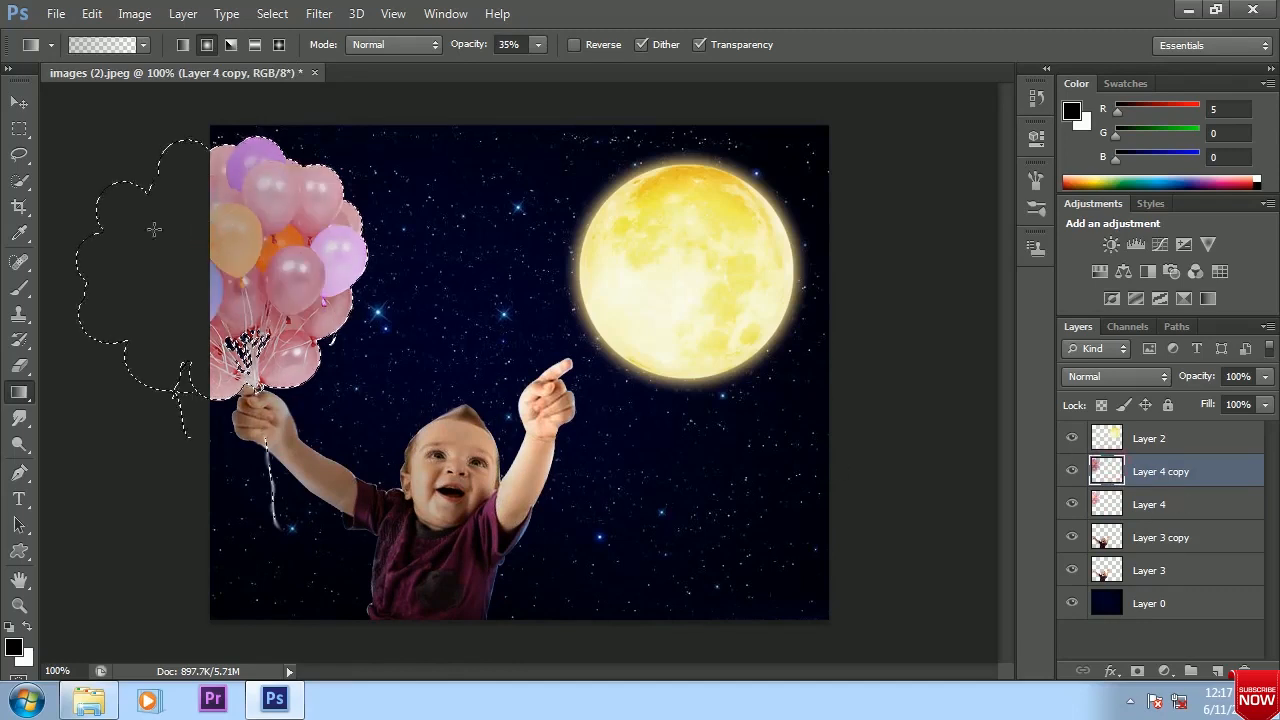
{"action": "left_click", "coordinate": [19, 101]}
{"action": "key", "text": "ctrl+d"}
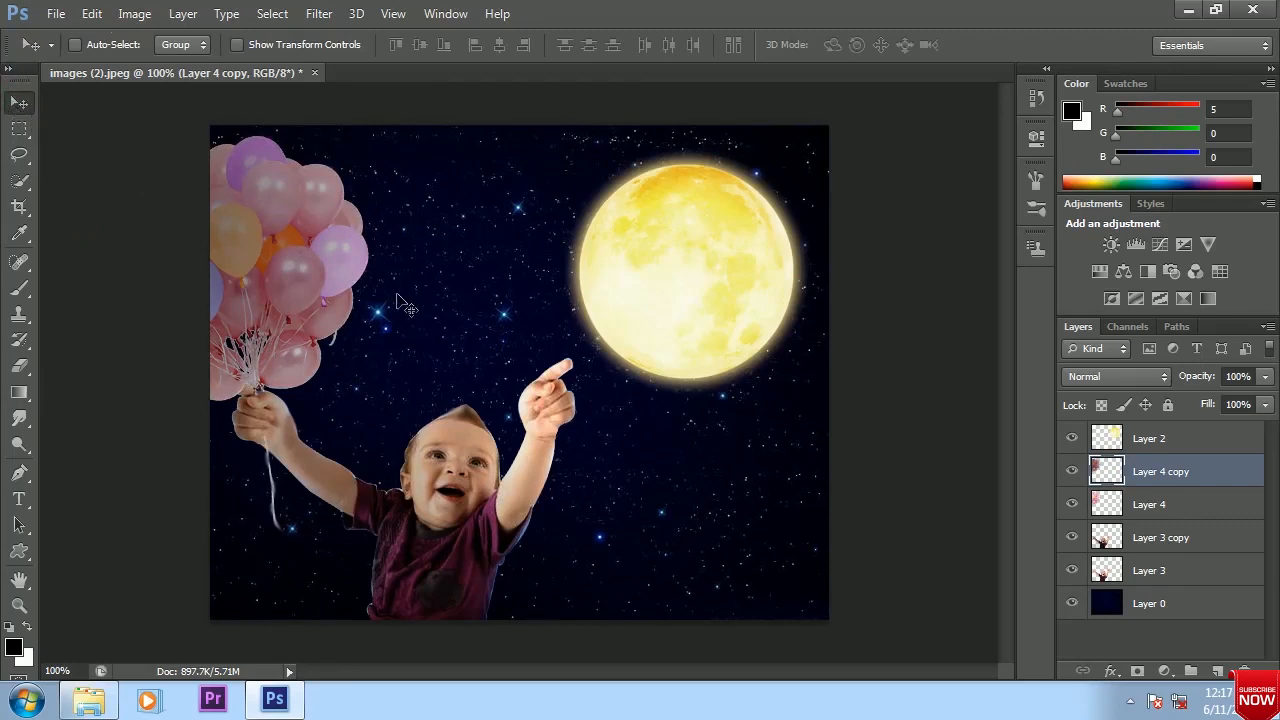
Erase the shading from the moon-facing side of the balloons on Layer 4 copy with a 150 px eraser at 68% opacity
{"action": "left_click", "coordinate": [19, 366]}
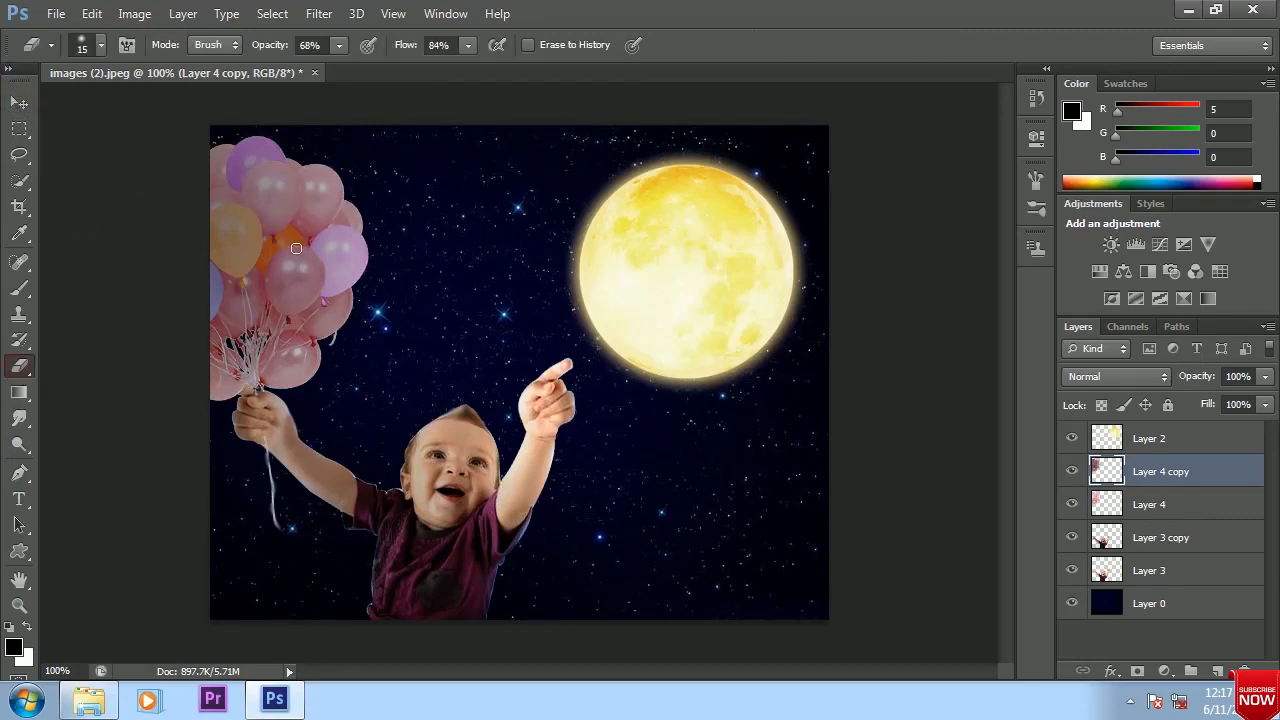
{"action": "key", "text": "bracketright"}
{"action": "key", "text": "bracketright"}
{"action": "mouse_move", "coordinate": [374, 240]}
{"action": "left_mouse_down"}
{"action": "mouse_move", "coordinate": [358, 268]}
{"action": "mouse_move", "coordinate": [346, 172]}
{"action": "mouse_move", "coordinate": [338, 345]}
{"action": "mouse_move", "coordinate": [353, 187]}
{"action": "mouse_move", "coordinate": [354, 349]}
{"action": "mouse_move", "coordinate": [334, 282]}
{"action": "mouse_move", "coordinate": [350, 329]}
{"action": "mouse_move", "coordinate": [339, 378]}
{"action": "mouse_move", "coordinate": [337, 188]}
{"action": "mouse_move", "coordinate": [361, 320]}
{"action": "mouse_move", "coordinate": [362, 191]}
{"action": "mouse_move", "coordinate": [340, 367]}
{"action": "mouse_move", "coordinate": [345, 215]}
{"action": "mouse_move", "coordinate": [309, 260]}
{"action": "mouse_move", "coordinate": [350, 371]}
{"action": "mouse_move", "coordinate": [316, 182]}
{"action": "mouse_move", "coordinate": [356, 322]}
{"action": "mouse_move", "coordinate": [348, 367]}
{"action": "left_mouse_up"}
Erase the shading over the baby's face and raised arms on Layer 3 copy with the 150 px eraser, and clear the selection
{"action": "left_click", "coordinate": [1178, 537]}
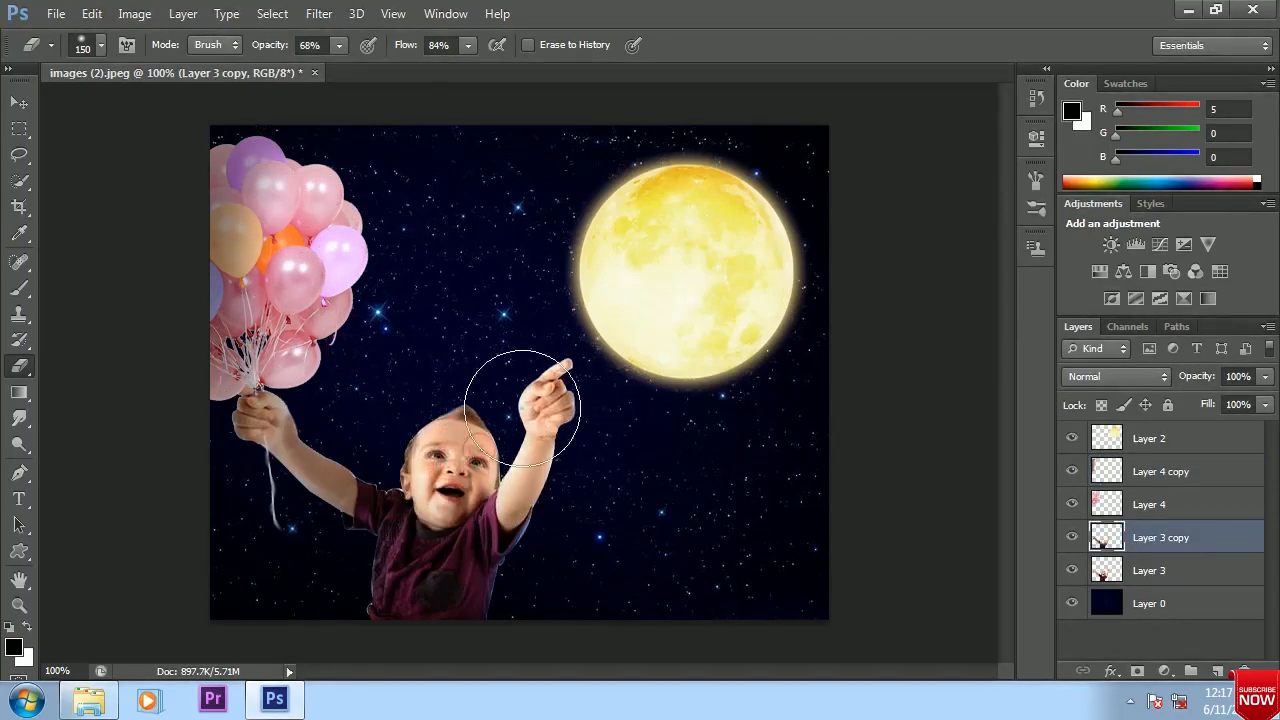
{"action": "left_click", "coordinate": [1105, 537], "text": "ctrl"}
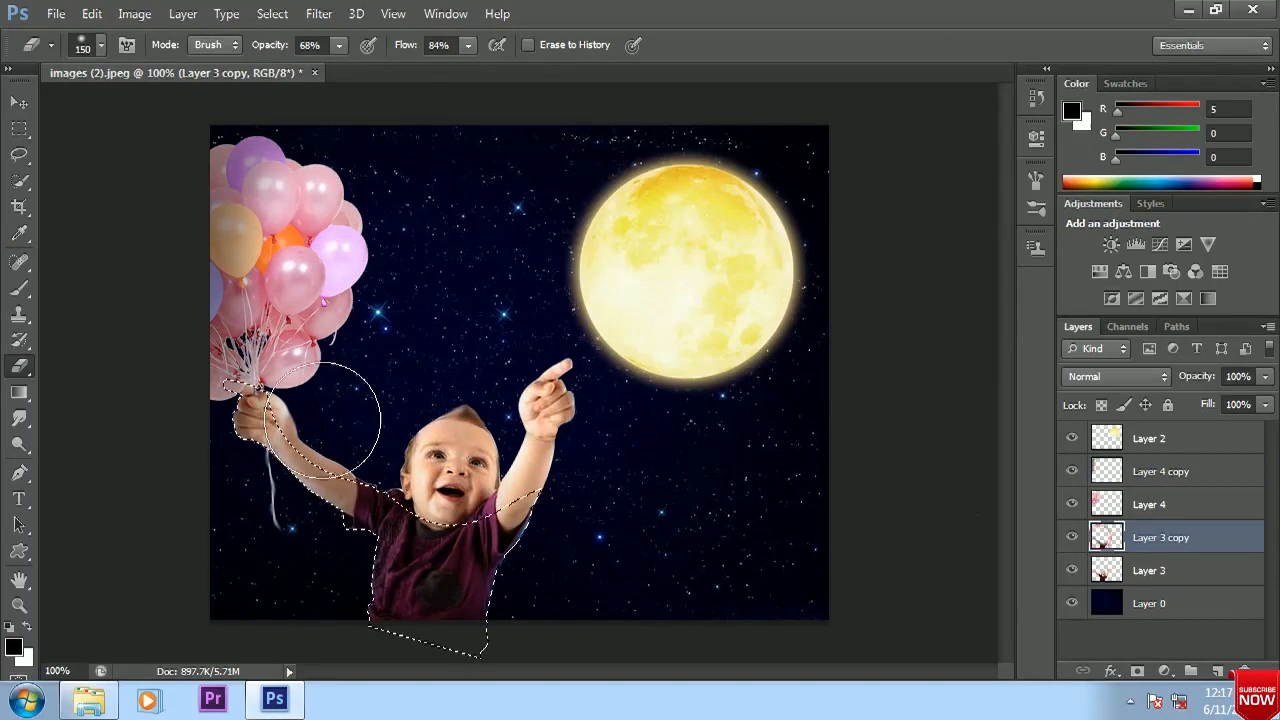
{"action": "left_click", "coordinate": [1108, 540], "text": "ctrl"}
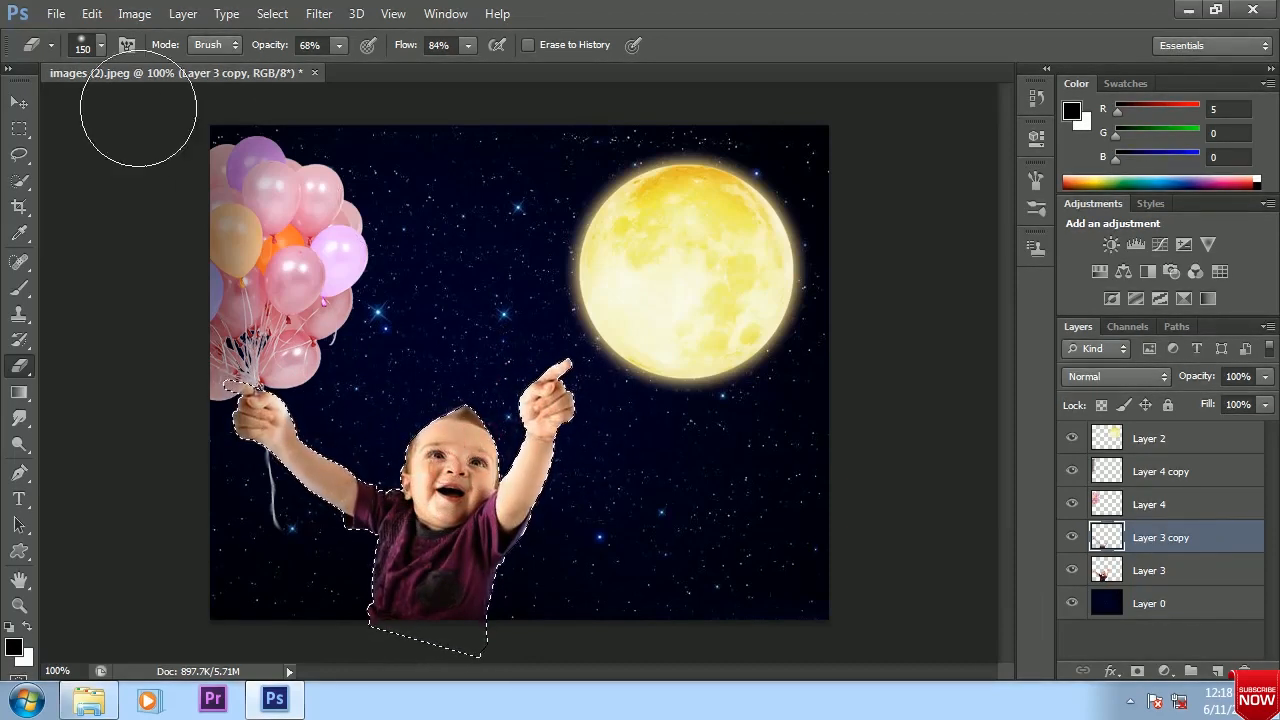
{"action": "left_click", "coordinate": [18, 102]}
{"action": "key", "text": "ctrl+d"}
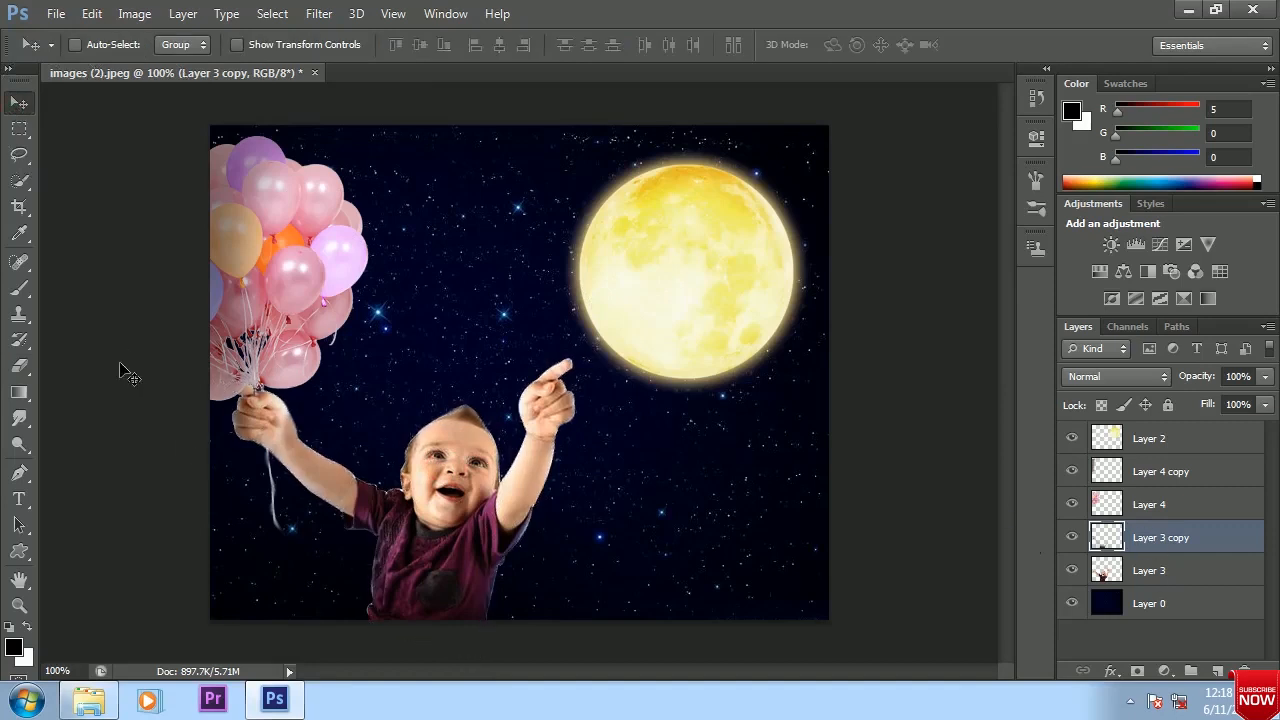
Darken the outer edge of the balloons on Layer 4 copy with the Burn tool, using an 80 px brush on midtones at 43% exposure
{"action": "right_click", "coordinate": [18, 444]}
{"action": "left_click", "coordinate": [100, 460]}
{"action": "key", "text": "bracketright"}
{"action": "key", "text": "bracketright"}
{"action": "key", "text": "bracketright"}
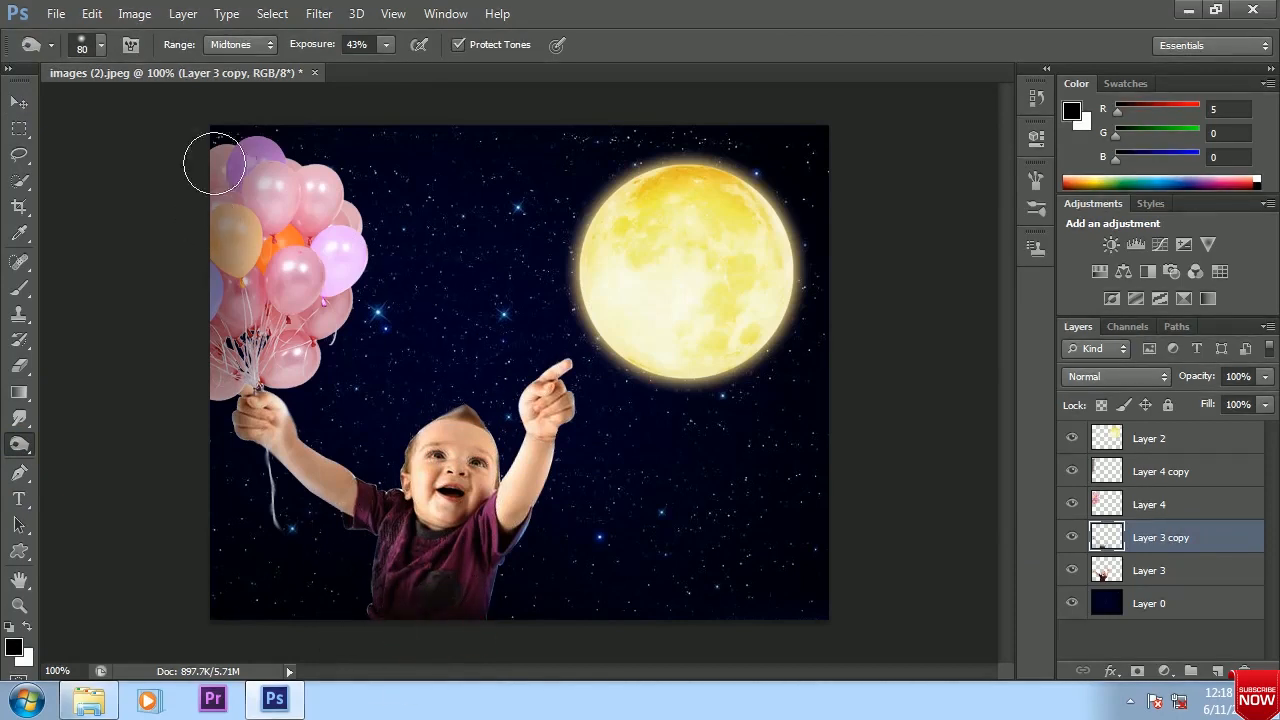
{"action": "left_click", "coordinate": [1160, 475]}
{"action": "left_click_drag", "start_coordinate": [220, 163], "coordinate": [199, 282]}
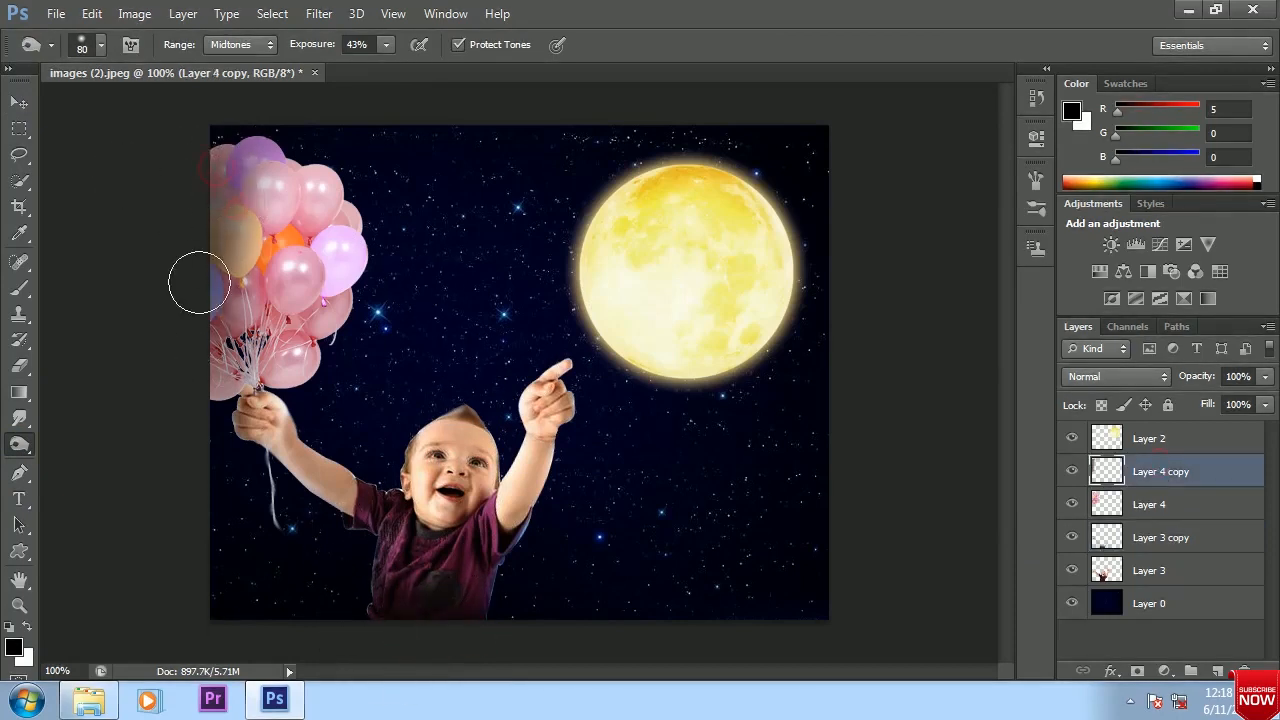
{"action": "key", "text": "ctrl+alt+z"}
{"action": "key", "text": "ctrl+alt+z"}
{"action": "left_click", "coordinate": [200, 382]}
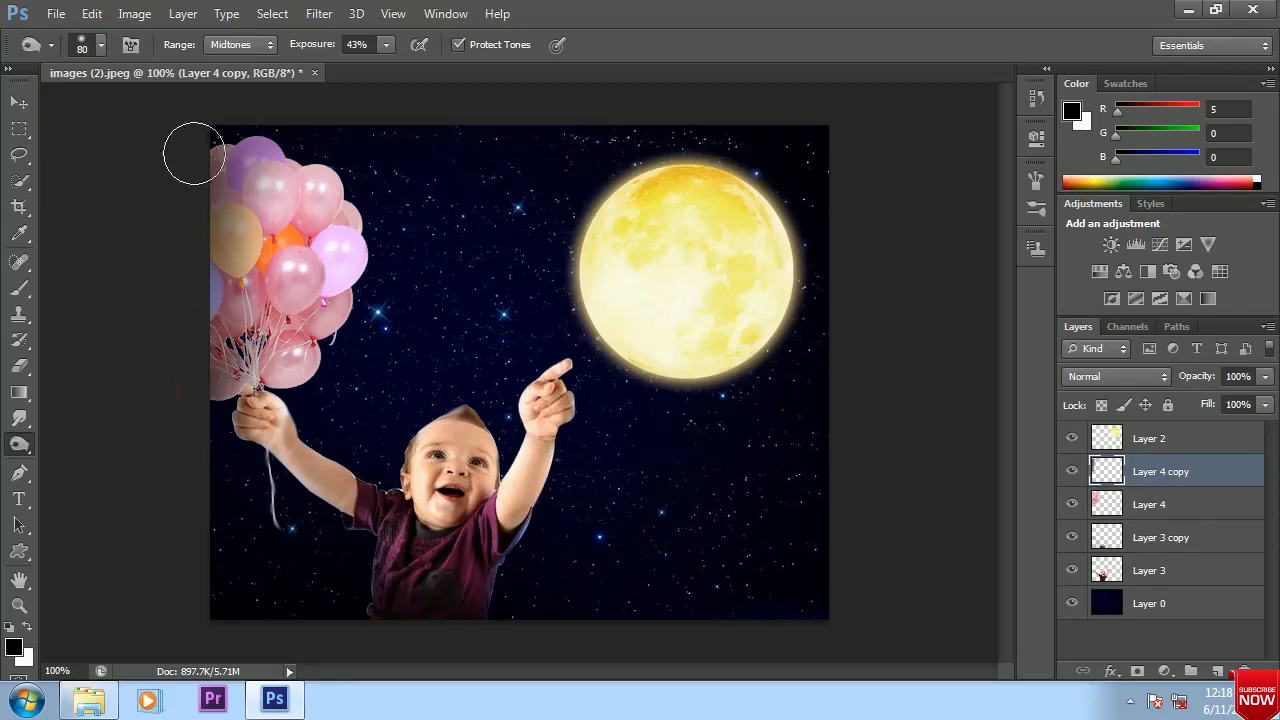
Lighten the lowest balloons beside the strings with the Dodge tool, using a 35 px brush on midtones at 50% exposure
{"action": "left_click_drag", "start_coordinate": [18, 445], "coordinate": [90, 441]}
{"action": "key", "text": "bracketright"}
{"action": "key", "text": "bracketright"}
{"action": "mouse_move", "coordinate": [240, 365]}
{"action": "left_mouse_down"}
{"action": "mouse_move", "coordinate": [226, 380]}
{"action": "mouse_move", "coordinate": [238, 392]}
{"action": "mouse_move", "coordinate": [226, 384]}
{"action": "left_mouse_up"}
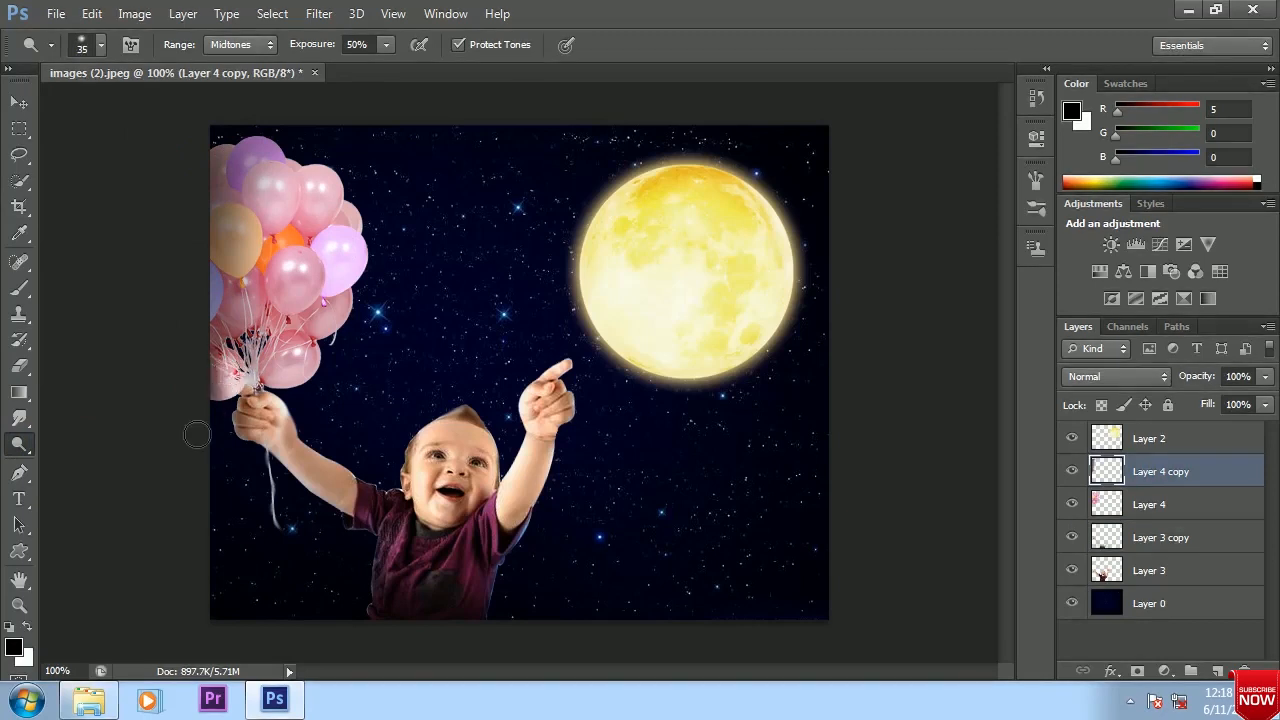
{"action": "left_click", "coordinate": [18, 102]}
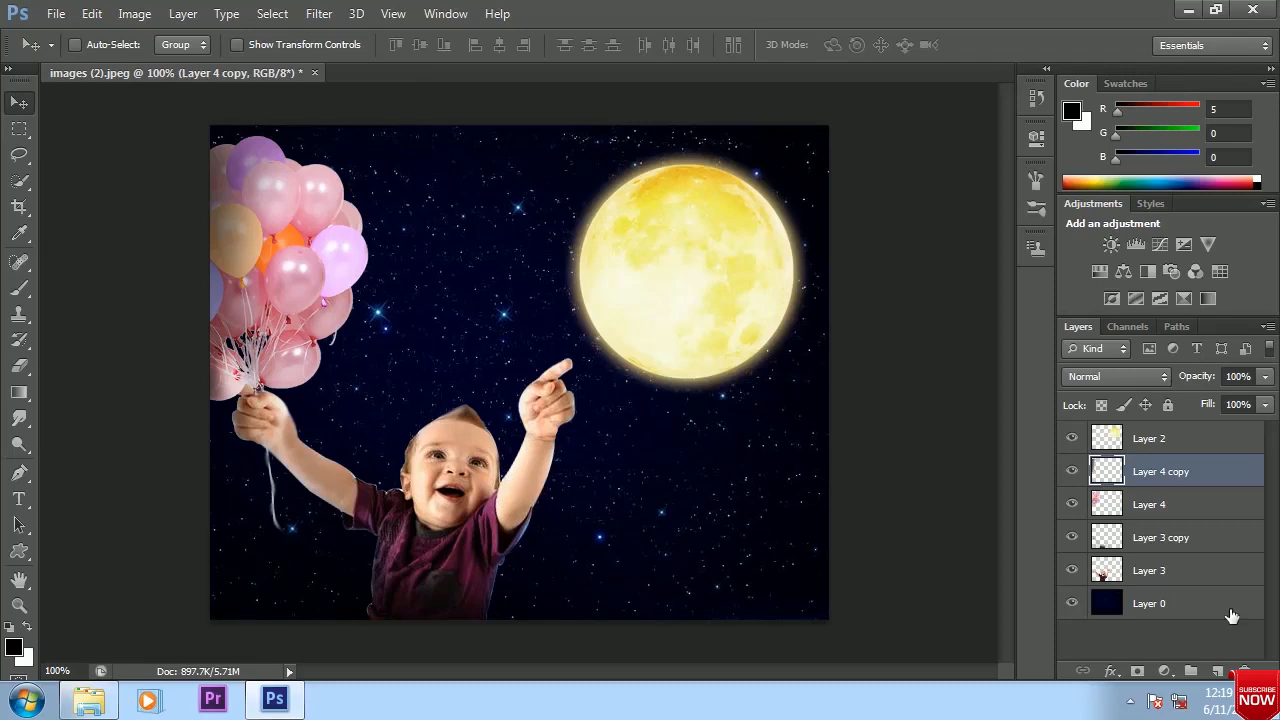
Shade the baby within its outline on Layer 4 copy with the 35% radial gradient, and erase the shading over the face
{"action": "left_click", "coordinate": [1106, 570], "text": "ctrl"}
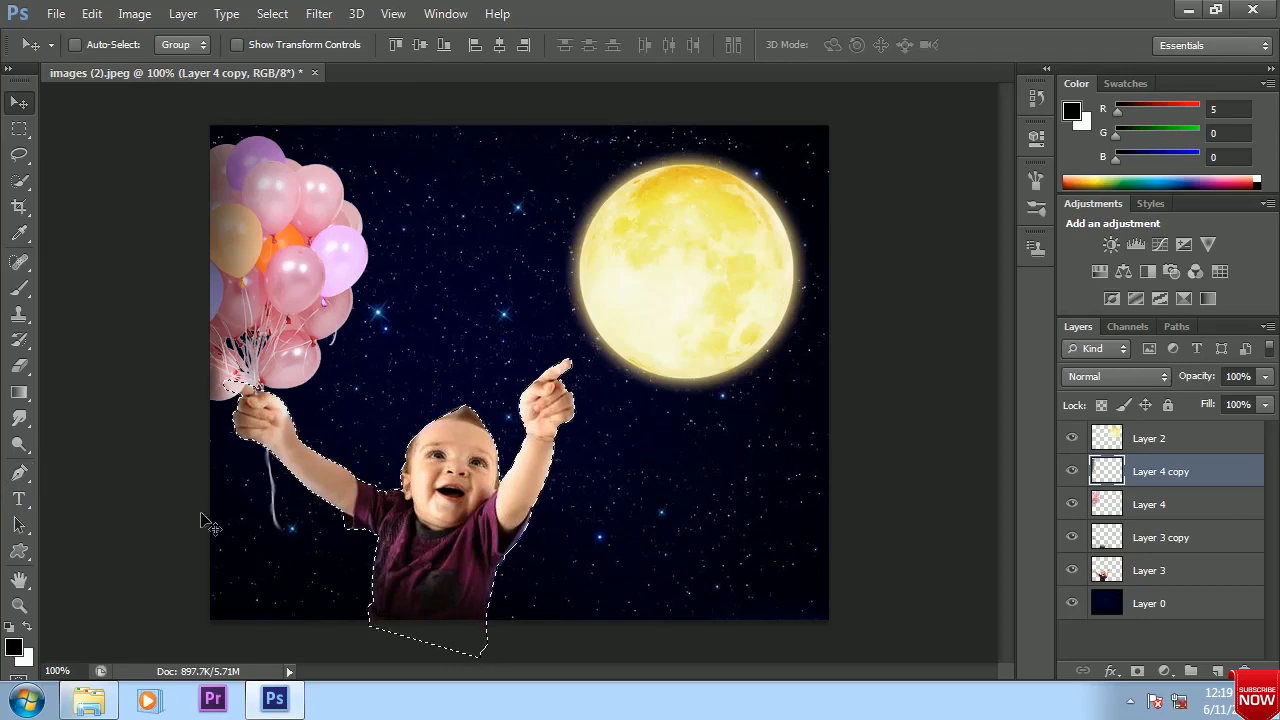
{"action": "key", "text": "g"}
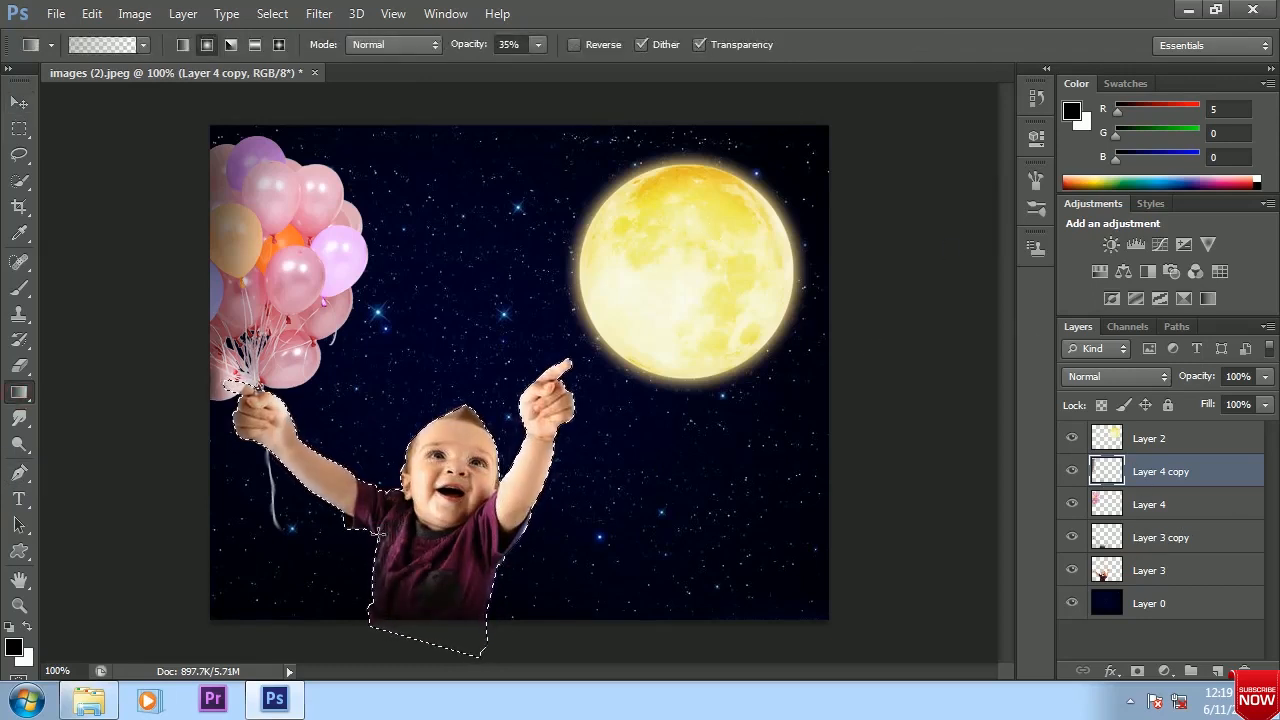
{"action": "left_click", "coordinate": [19, 365]}
{"action": "left_click", "coordinate": [1142, 535]}
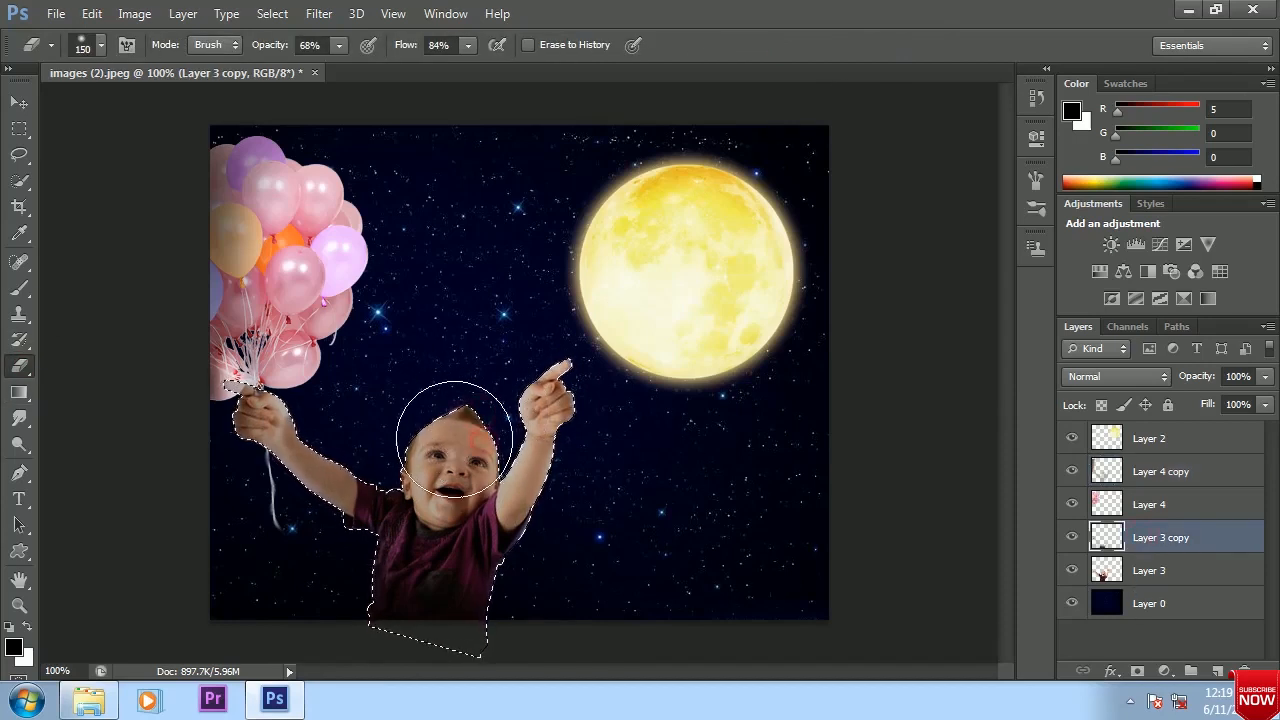
{"action": "left_click", "coordinate": [1144, 471]}
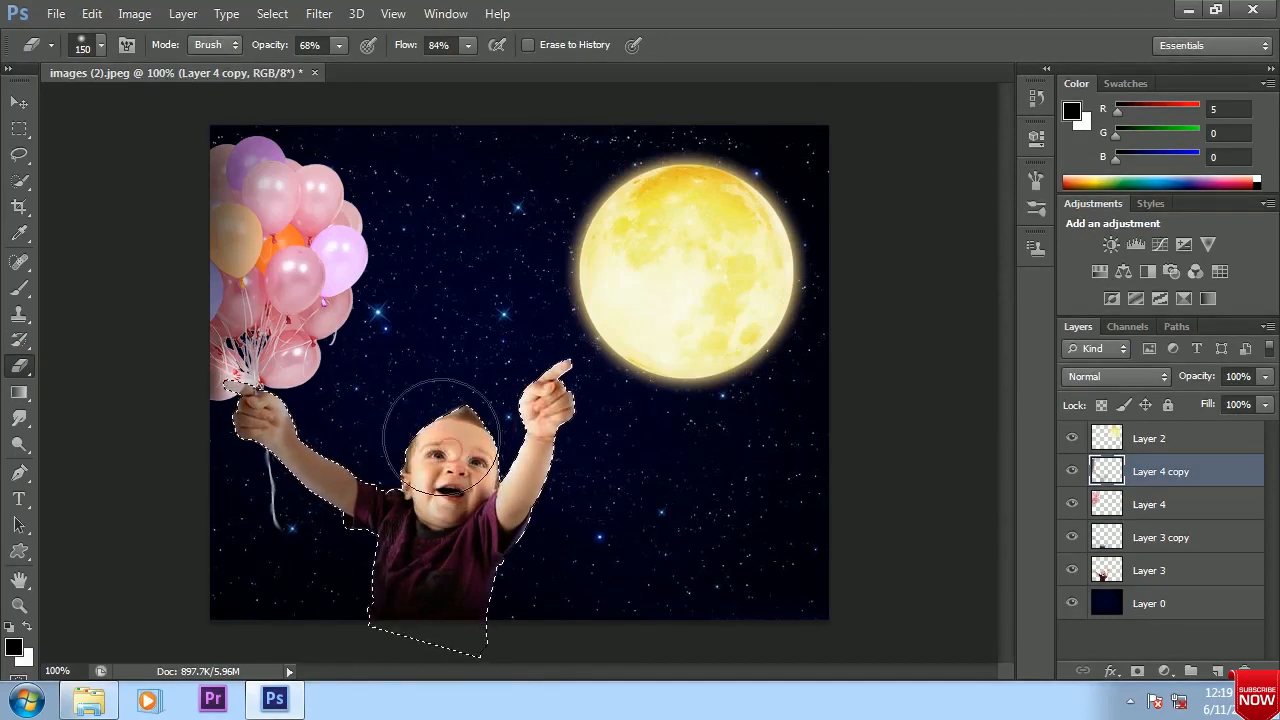
{"action": "key", "text": "v"}
{"action": "key", "text": "ctrl+d"}
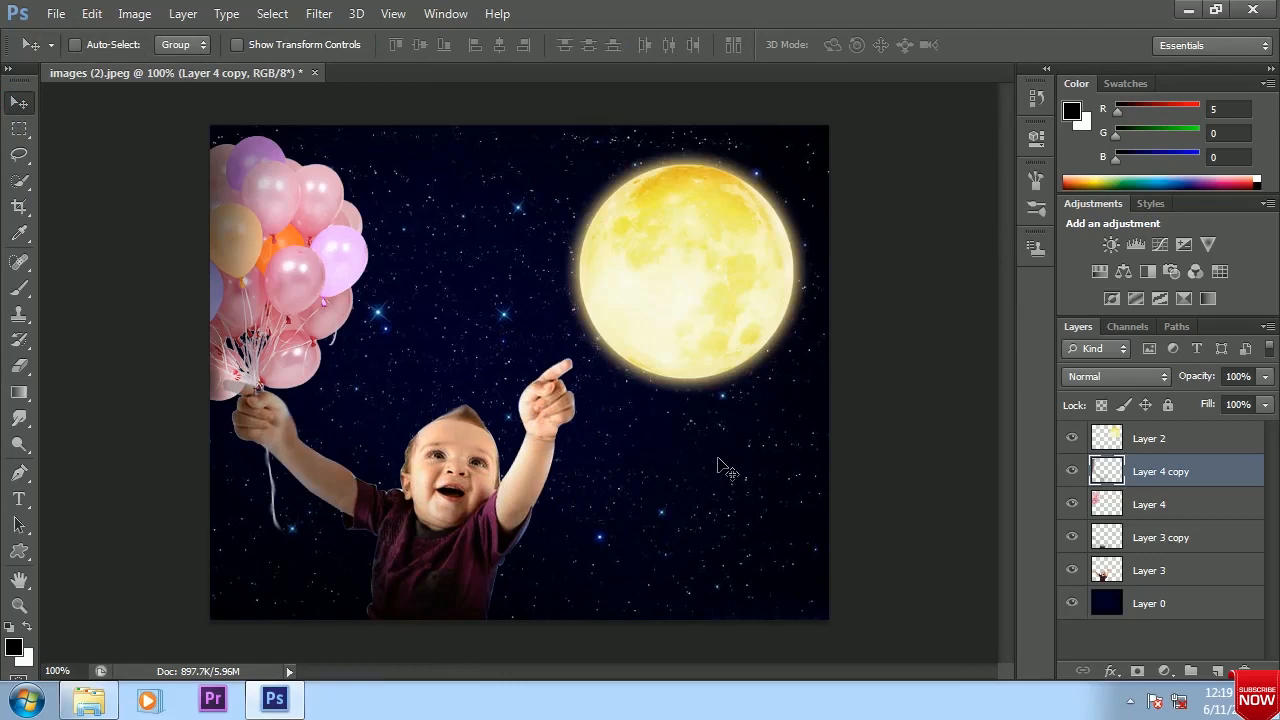
Create a new empty layer between Layer 4 copy and the moon's Layer 2, keeping black as the foreground color
{"action": "left_click", "coordinate": [1144, 441]}
{"action": "left_click", "coordinate": [1147, 474]}
{"action": "left_click", "coordinate": [1217, 671]}
{"action": "left_click", "coordinate": [1145, 442]}
{"action": "left_click", "coordinate": [1147, 470]}
{"action": "left_click", "coordinate": [13, 647]}
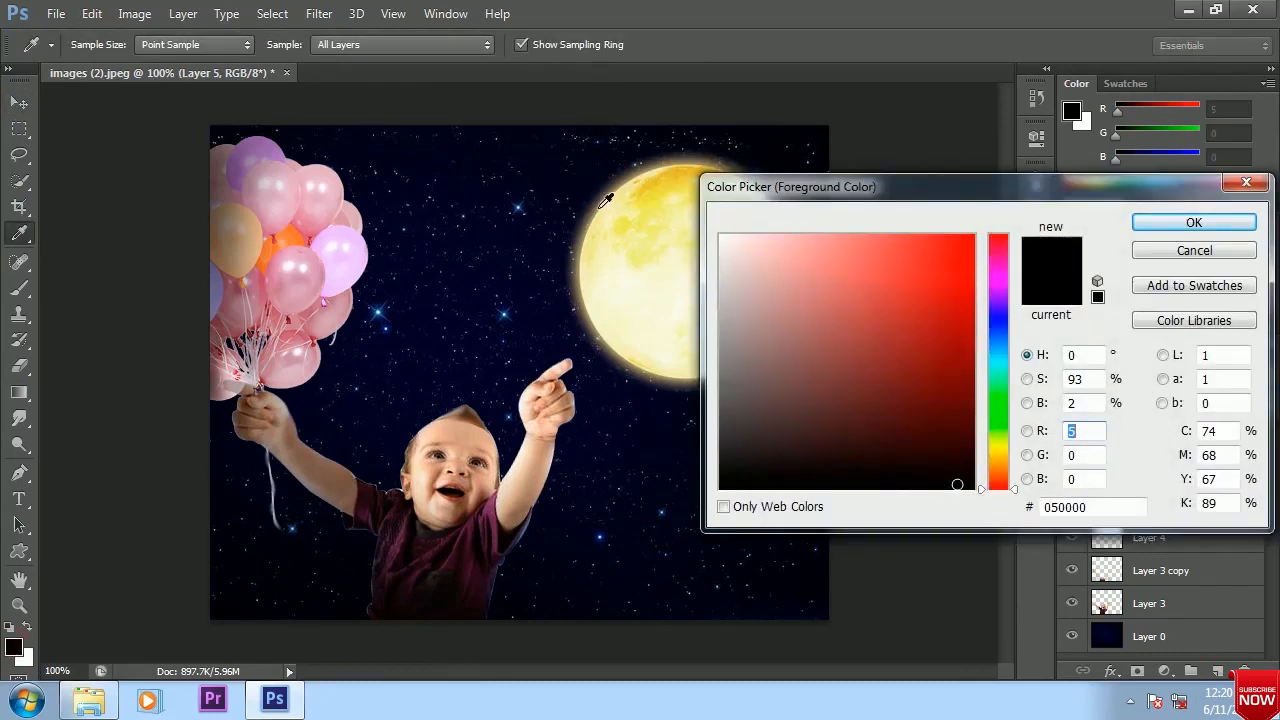
{"action": "left_click", "coordinate": [1194, 222]}
Add an Outer Glow with a size of 182 px to the moon on Layer 2
{"action": "right_click", "coordinate": [1140, 438]}
{"action": "left_click", "coordinate": [750, 91]}
{"action": "left_click_drag", "start_coordinate": [620, 112], "coordinate": [1132, 102]}
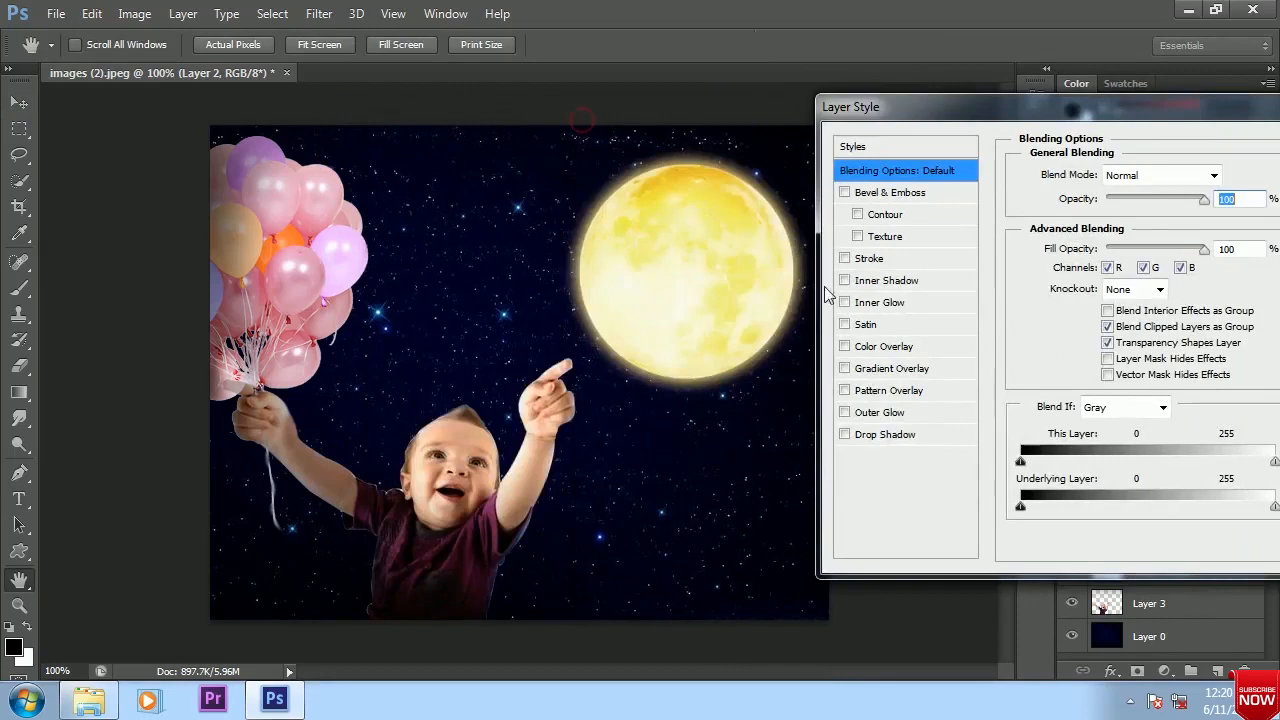
{"action": "left_click", "coordinate": [862, 412]}
{"action": "left_click_drag", "start_coordinate": [1111, 345], "coordinate": [1072, 337]}
{"action": "left_click_drag", "start_coordinate": [1157, 347], "coordinate": [1164, 347]}
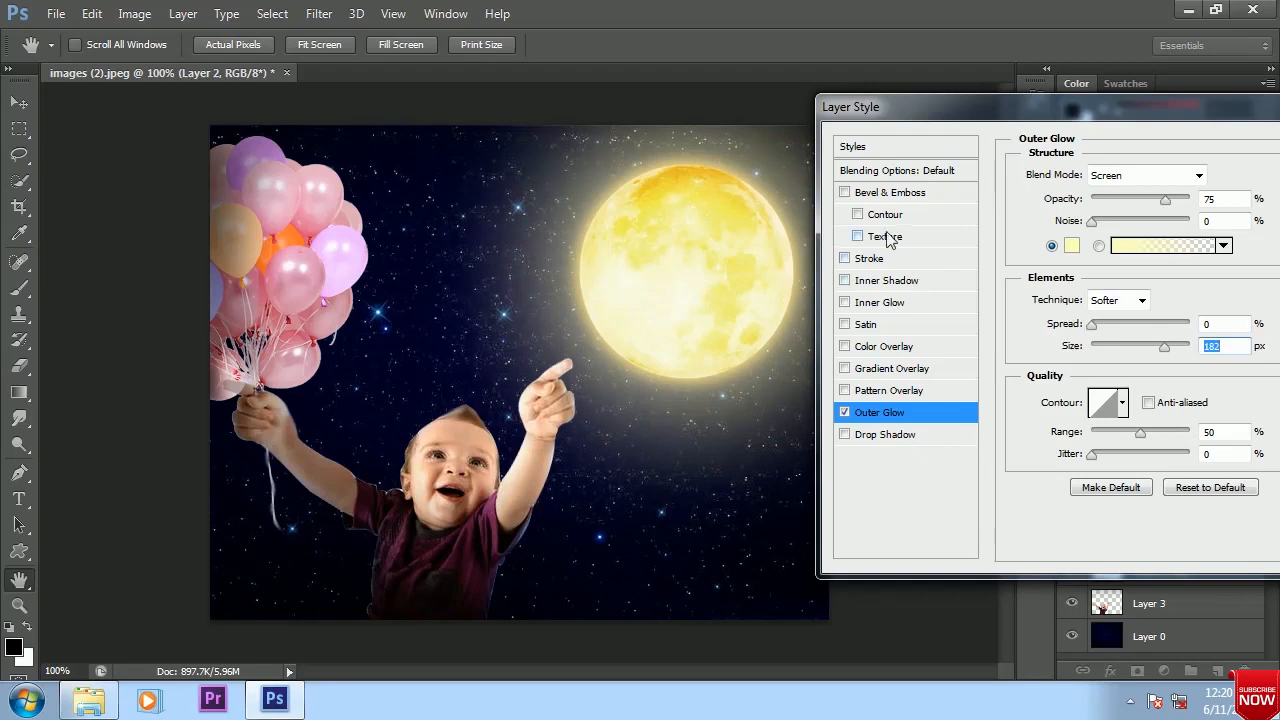
{"action": "left_click_drag", "start_coordinate": [1122, 107], "coordinate": [872, 144]}
{"action": "left_click", "coordinate": [1141, 187]}
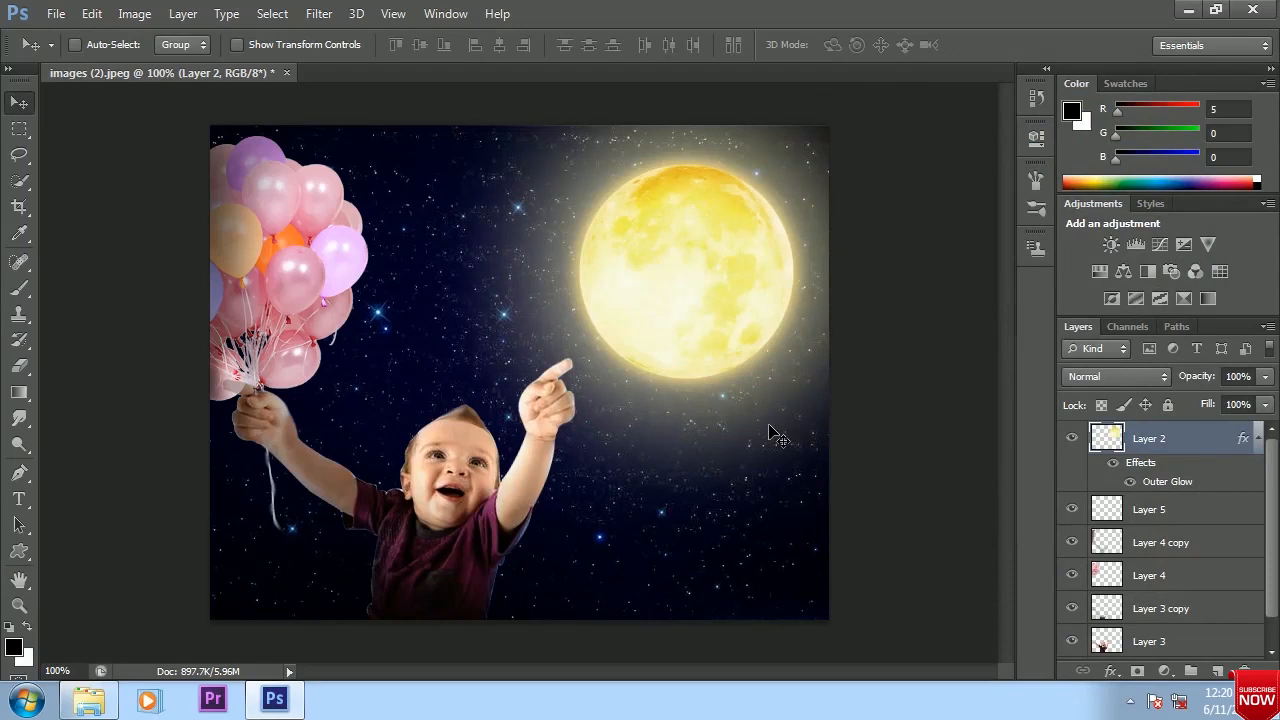
Select Layer 5 and set the foreground color to RGB 167, 161, 126 sampled from the moon's glow
{"action": "left_click", "coordinate": [1152, 510]}
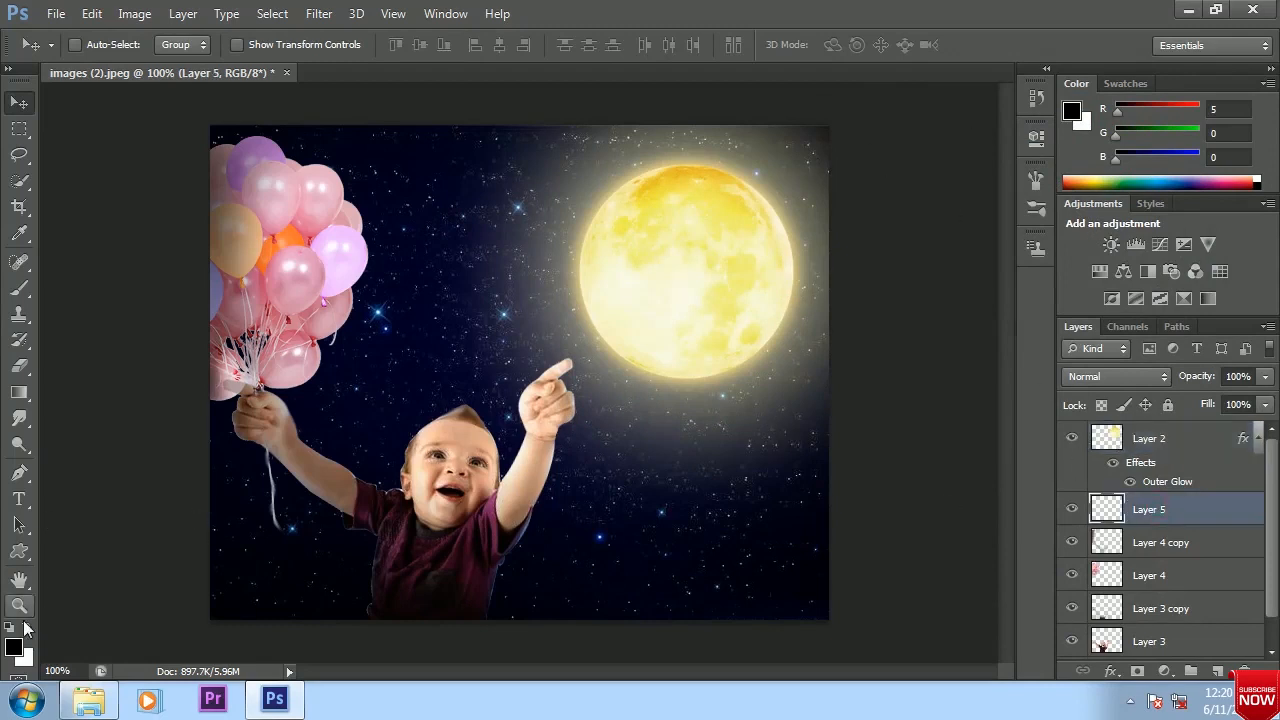
{"action": "left_click", "coordinate": [15, 649]}
{"action": "left_click", "coordinate": [603, 192]}
{"action": "left_click", "coordinate": [600, 194]}
{"action": "left_click", "coordinate": [1183, 224]}
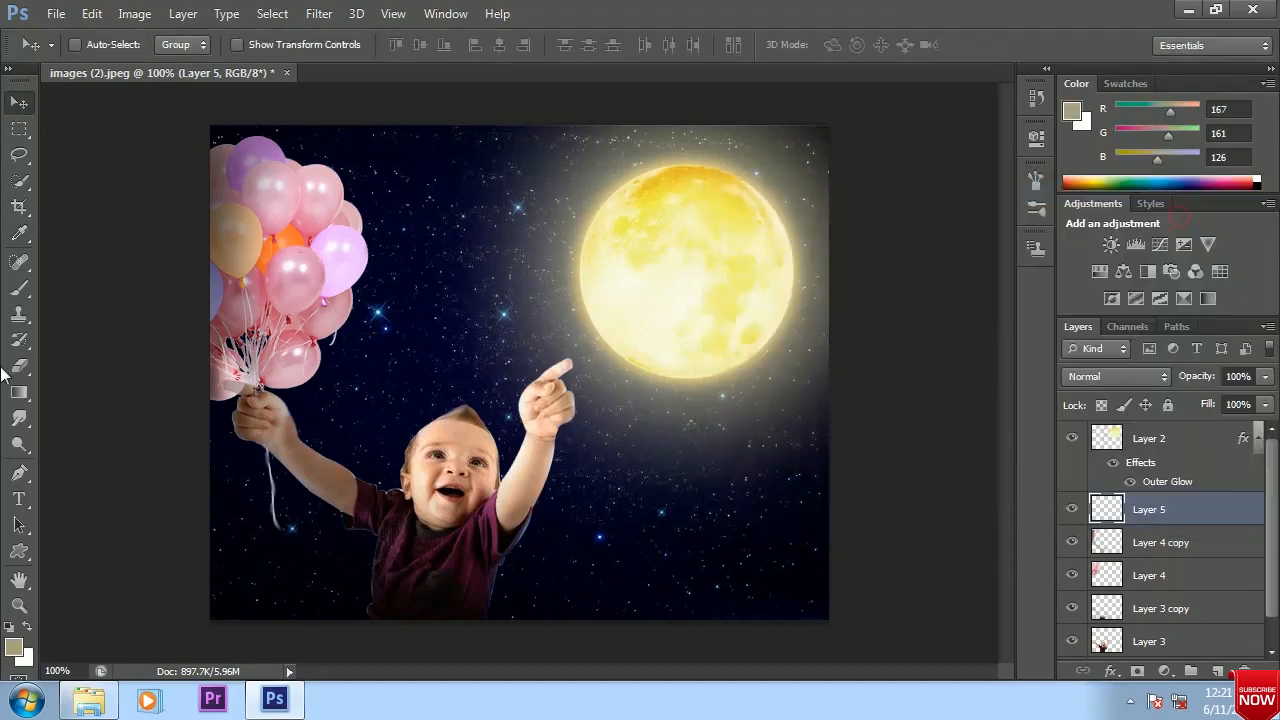
Try to paint the sampled glow color onto Layer 5 with a very large soft brush of about 5000 px
{"action": "left_click", "coordinate": [19, 288]}
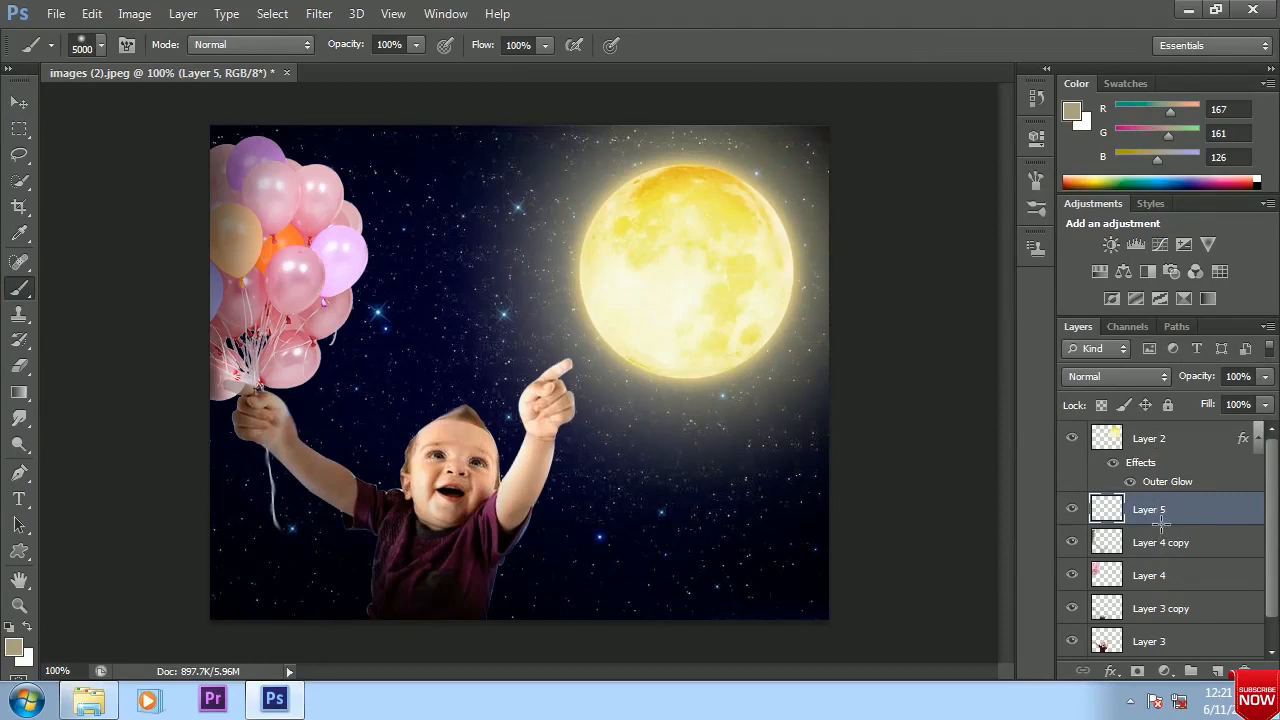
{"action": "key", "text": "ctrl+z"}
{"action": "key", "text": "ctrl+z"}
{"action": "right_click", "coordinate": [19, 290]}
{"action": "left_click", "coordinate": [82, 289]}
{"action": "left_click", "coordinate": [87, 48]}
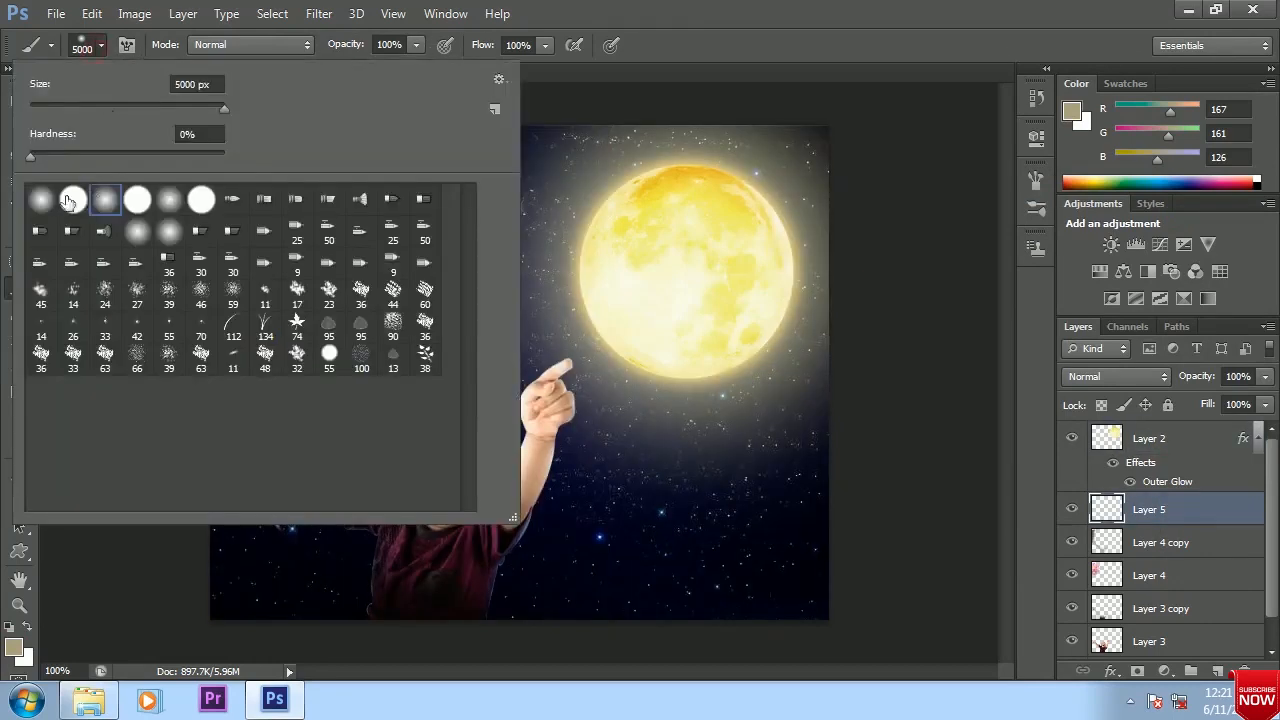
{"action": "double_click", "coordinate": [252, 230]}
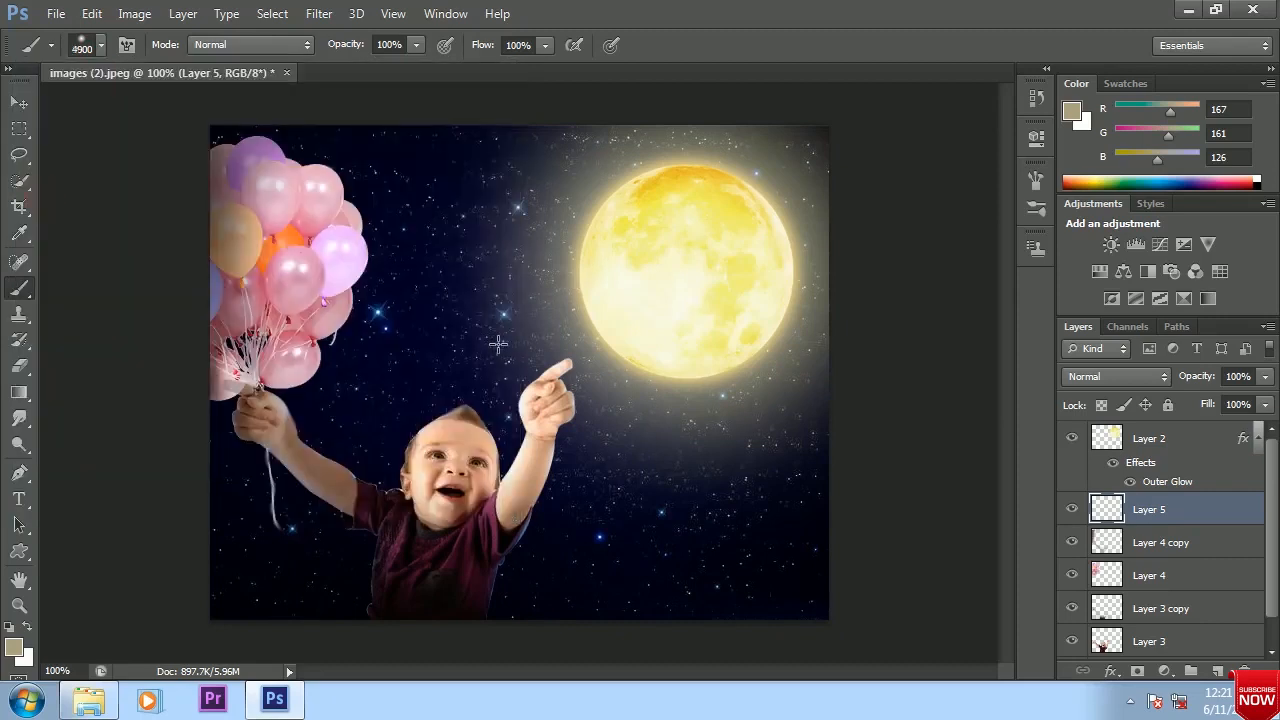
{"action": "left_click", "coordinate": [488, 405]}
{"action": "key", "text": "ctrl+z"}
Reduce the soft brush to 150 px, trying and undoing a dab of the glow color over the baby on Layer 5
{"action": "key", "text": "bracketleft"}
{"action": "key", "text": "bracketleft"}
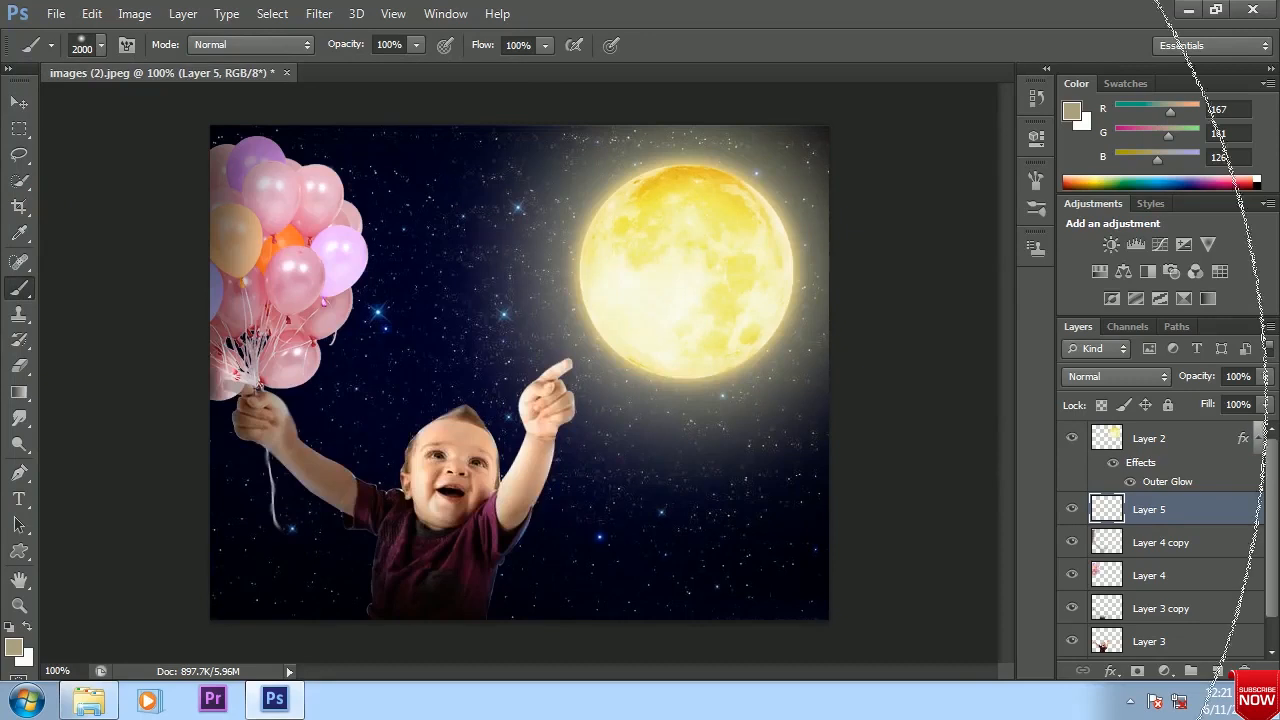
{"action": "key", "text": "bracketleft"}
{"action": "key", "text": "bracketleft"}
{"action": "key", "text": "bracketleft"}
{"action": "key", "text": "bracketleft"}
{"action": "key", "text": "bracketleft"}
{"action": "key", "text": "bracketleft"}
{"action": "key", "text": "bracketleft"}
{"action": "key", "text": "bracketleft"}
{"action": "key", "text": "bracketleft"}
{"action": "key", "text": "bracketleft"}
{"action": "key", "text": "bracketleft"}
{"action": "key", "text": "bracketleft"}
{"action": "key", "text": "bracketleft"}
{"action": "key", "text": "bracketleft"}
{"action": "key", "text": "bracketleft"}
{"action": "key", "text": "bracketleft"}
{"action": "key", "text": "bracketleft"}
{"action": "key", "text": "bracketleft"}
{"action": "key", "text": "bracketleft"}
{"action": "key", "text": "bracketleft"}
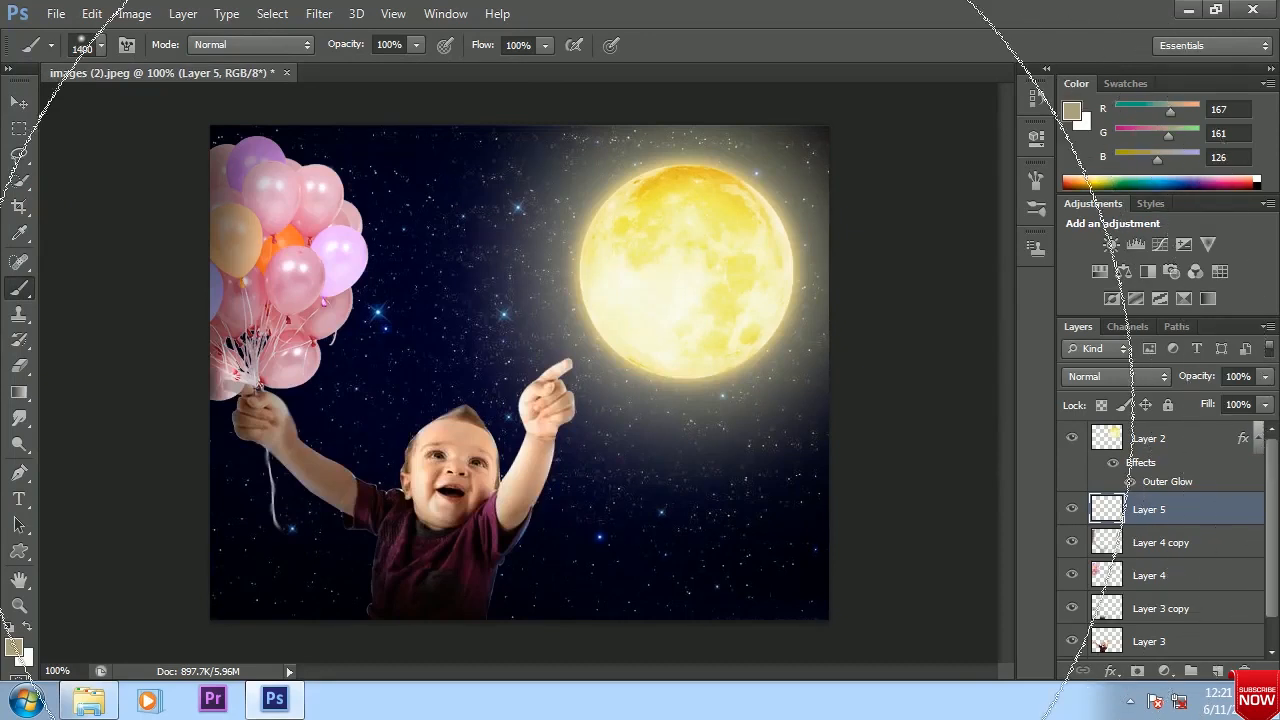
{"action": "key", "text": "bracketleft"}
{"action": "key", "text": "bracketleft"}
{"action": "key", "text": "bracketleft"}
{"action": "key", "text": "bracketleft"}
{"action": "key", "text": "bracketleft"}
{"action": "key", "text": "bracketleft"}
{"action": "key", "text": "bracketleft"}
{"action": "key", "text": "bracketleft"}
{"action": "key", "text": "bracketright"}
{"action": "key", "text": "bracketright"}
{"action": "key", "text": "bracketright"}
{"action": "key", "text": "bracketright"}
{"action": "key", "text": "bracketright"}
{"action": "key", "text": "bracketright"}
{"action": "key", "text": "bracketright"}
{"action": "key", "text": "bracketright"}
{"action": "key", "text": "bracketright"}
{"action": "key", "text": "bracketright"}
{"action": "left_click", "coordinate": [480, 430]}
{"action": "key", "text": "ctrl+z"}
{"action": "key", "text": "alt+bracketright"}
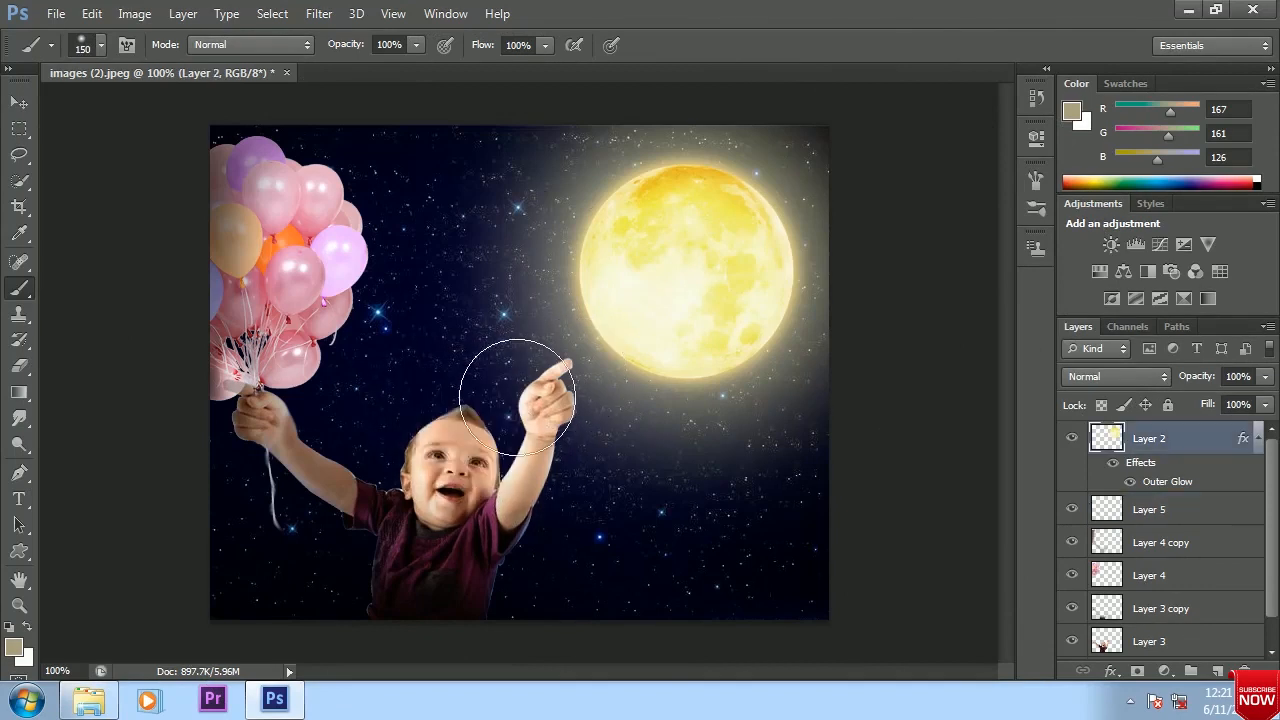
Set the brush opacity and flow to 43% each
{"action": "left_click_drag", "start_coordinate": [416, 44], "coordinate": [360, 64]}
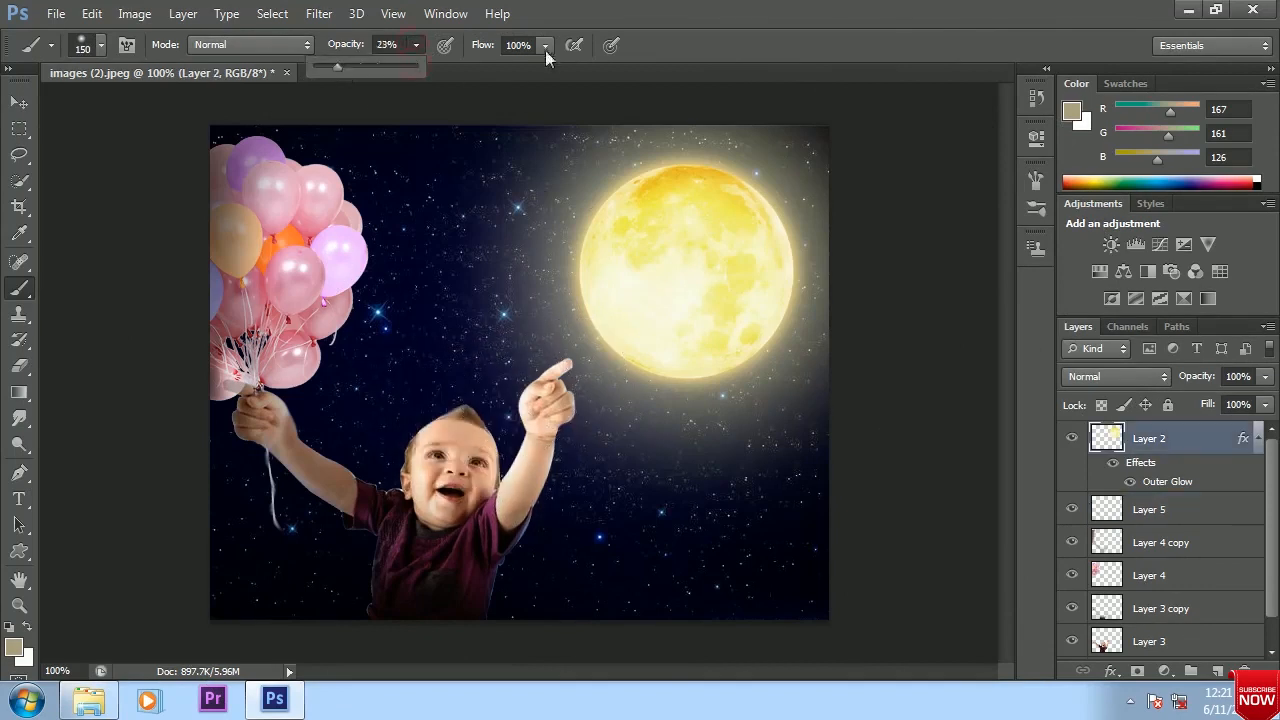
{"action": "left_click_drag", "start_coordinate": [545, 50], "coordinate": [514, 69]}
{"action": "left_click_drag", "start_coordinate": [414, 46], "coordinate": [435, 75]}
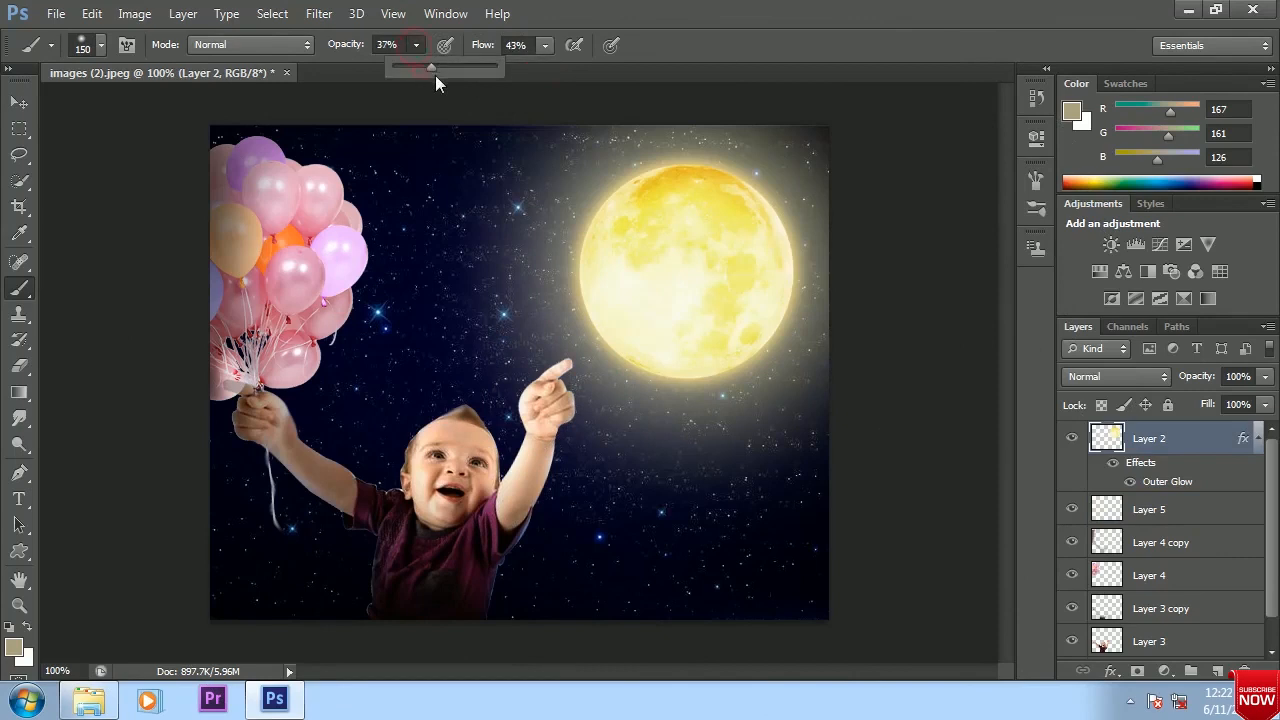
{"action": "scroll", "coordinate": [1148, 503], "scroll_direction": "down", "scroll_amount": 1}
{"action": "scroll", "coordinate": [1148, 503], "scroll_direction": "up", "scroll_amount": 1}
Try to paint the glow color over the baby's raised hand and face on Layer 5, and undo it
{"action": "left_click", "coordinate": [1148, 506]}
{"action": "mouse_move", "coordinate": [543, 400]}
{"action": "left_mouse_down"}
{"action": "mouse_move", "coordinate": [576, 370]}
{"action": "mouse_move", "coordinate": [478, 478]}
{"action": "left_mouse_up"}
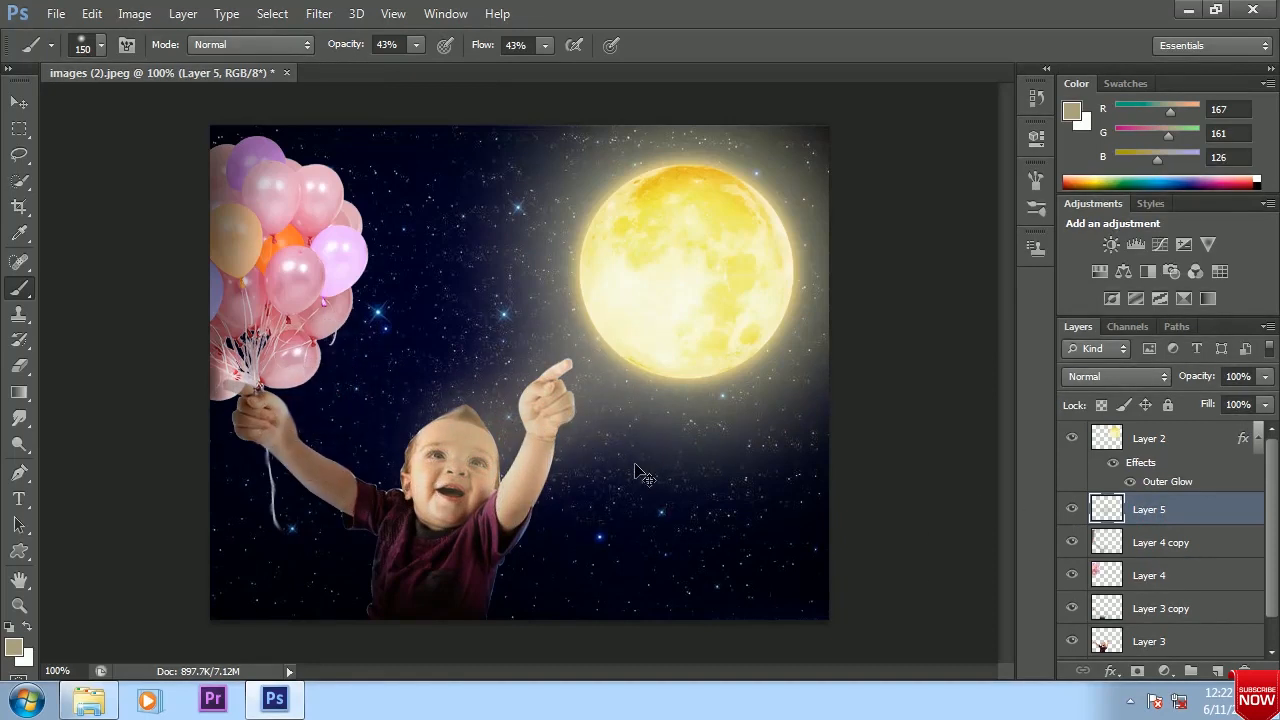
{"action": "key", "text": "ctrl+alt+z"}
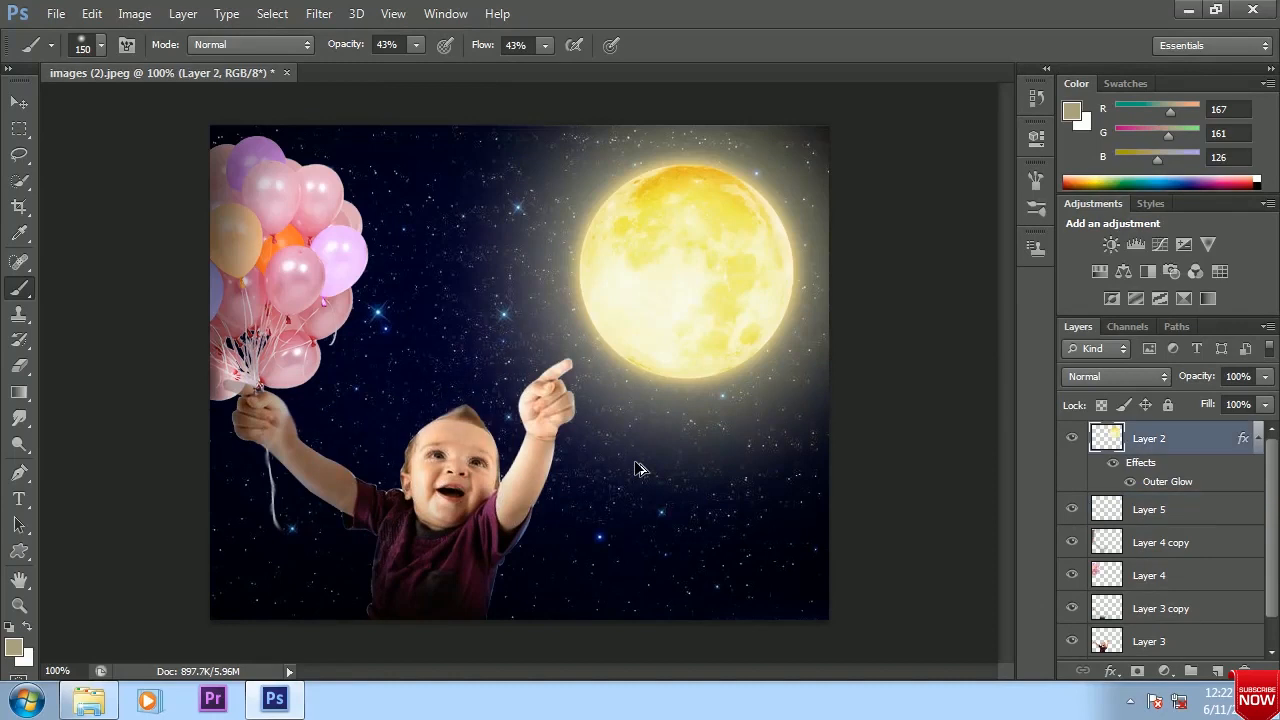
Load the baby's outline as a selection, paint the glow color inside it on Layer 5, and reduce the brush to 15 px
{"action": "left_click", "coordinate": [1168, 511]}
{"action": "scroll", "coordinate": [1168, 512], "scroll_direction": "down", "scroll_amount": 1}
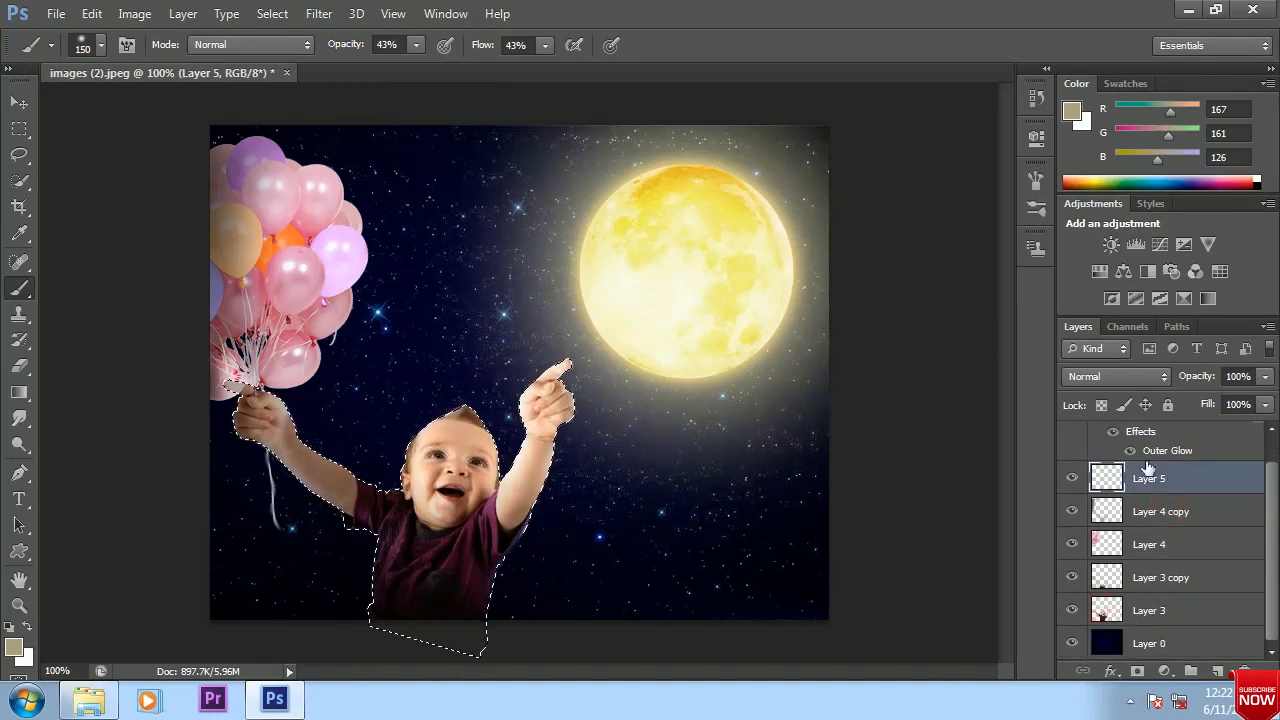
{"action": "scroll", "coordinate": [1148, 470], "scroll_direction": "up", "scroll_amount": 1}
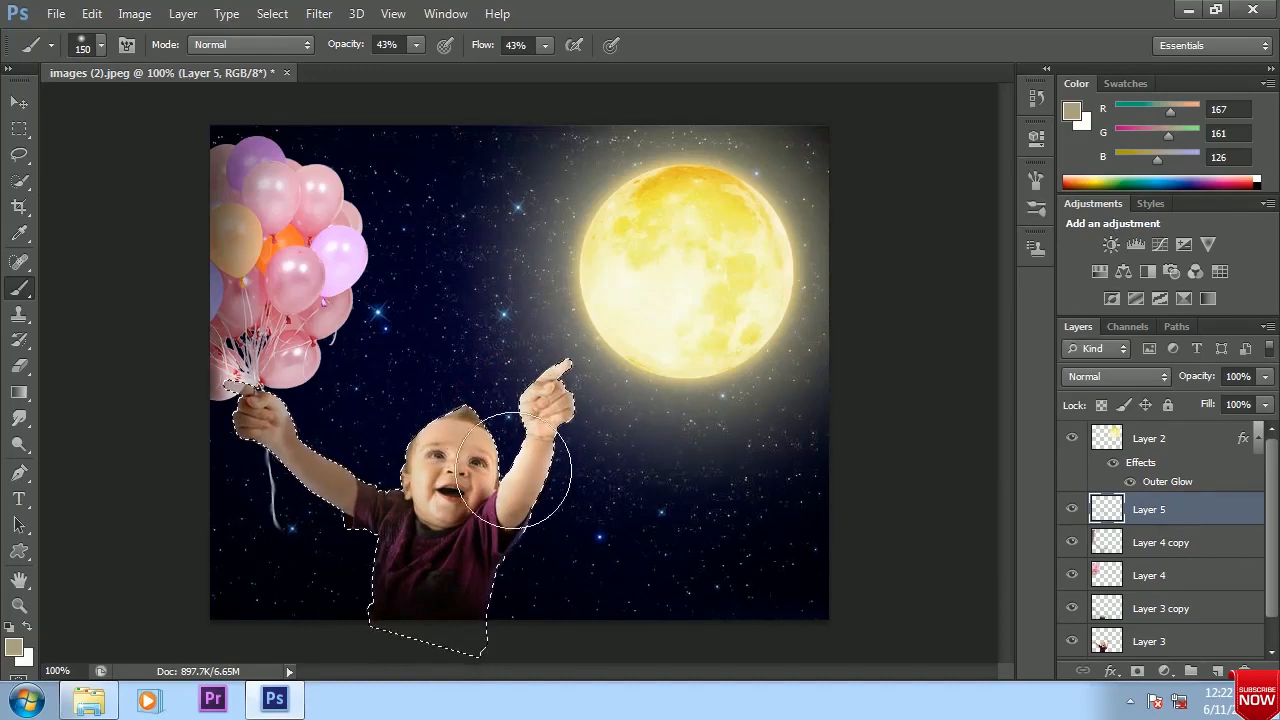
{"action": "key", "text": "bracketleft"}
{"action": "key", "text": "bracketleft"}
{"action": "key", "text": "bracketleft"}
{"action": "key", "text": "bracketleft"}
{"action": "key", "text": "bracketleft"}
{"action": "key", "text": "bracketleft"}
{"action": "key", "text": "bracketleft"}
{"action": "key", "text": "bracketleft"}
{"action": "key", "text": "bracketleft"}
{"action": "key", "text": "bracketleft"}
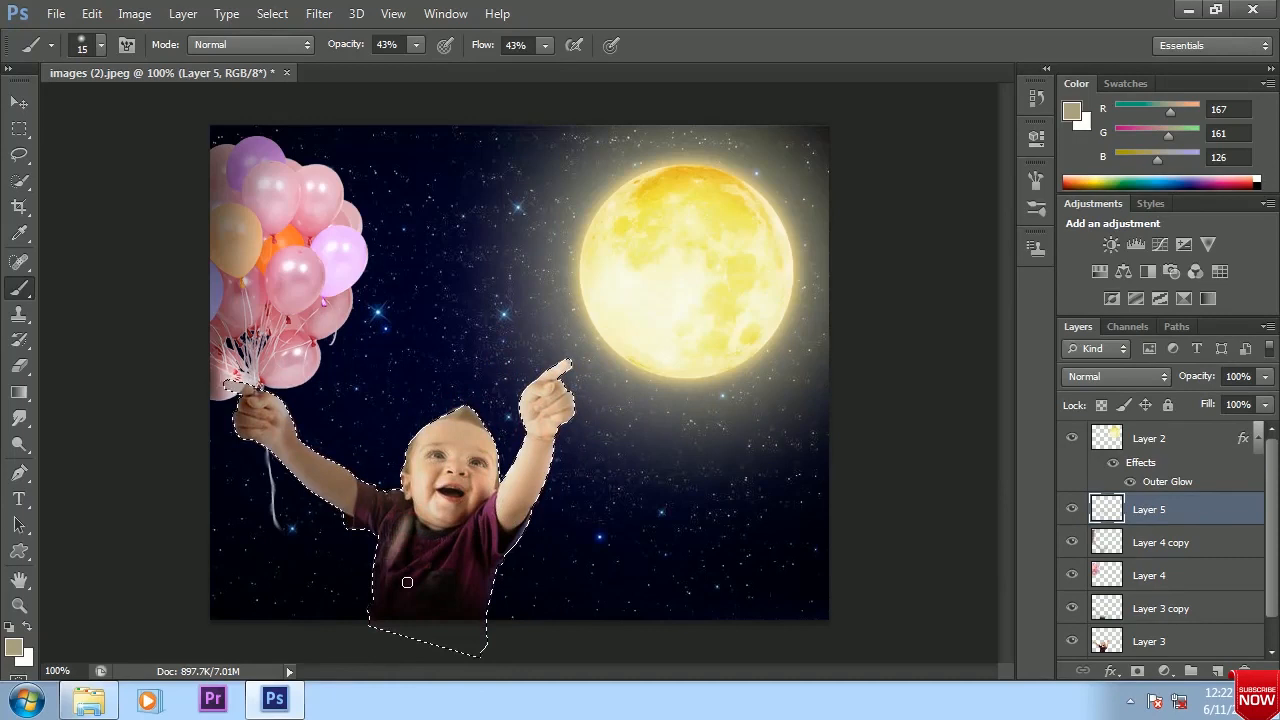
Lower the brush to 24% opacity and 18% flow and paint the glow color over the baby's shirt with a 30 px brush
{"action": "left_click", "coordinate": [415, 44]}
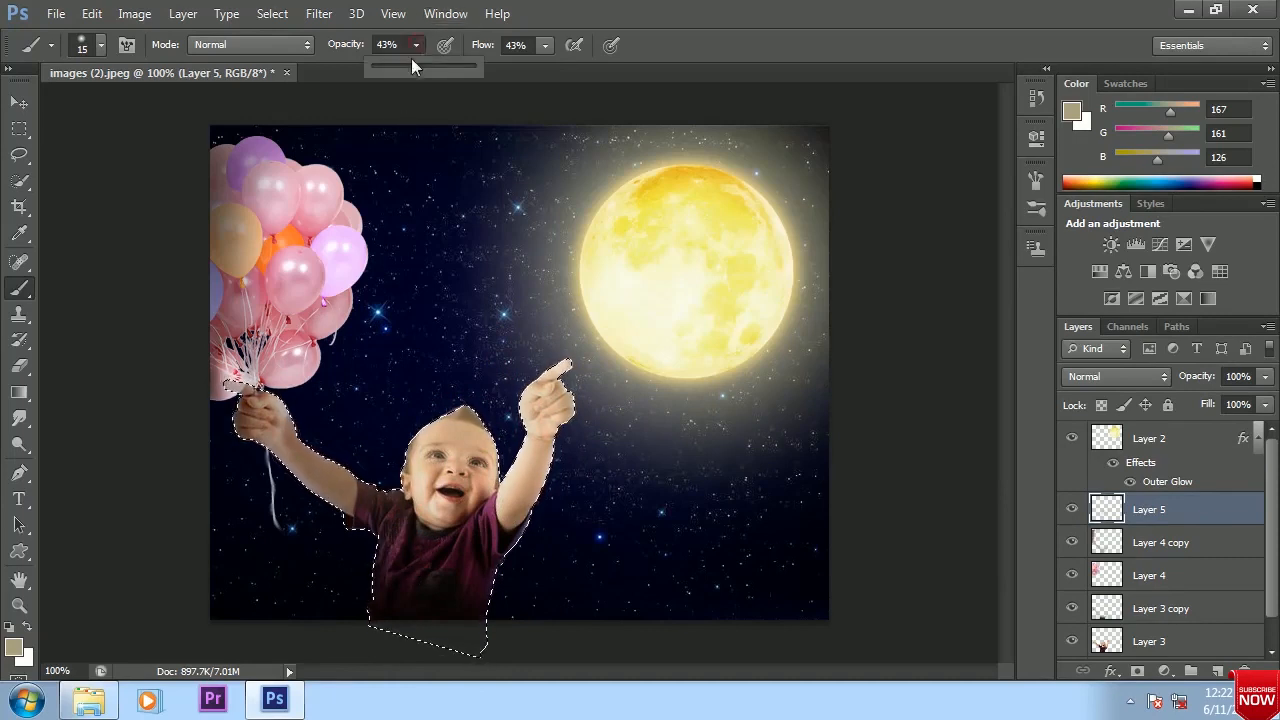
{"action": "left_click", "coordinate": [545, 44]}
{"action": "left_click", "coordinate": [405, 508]}
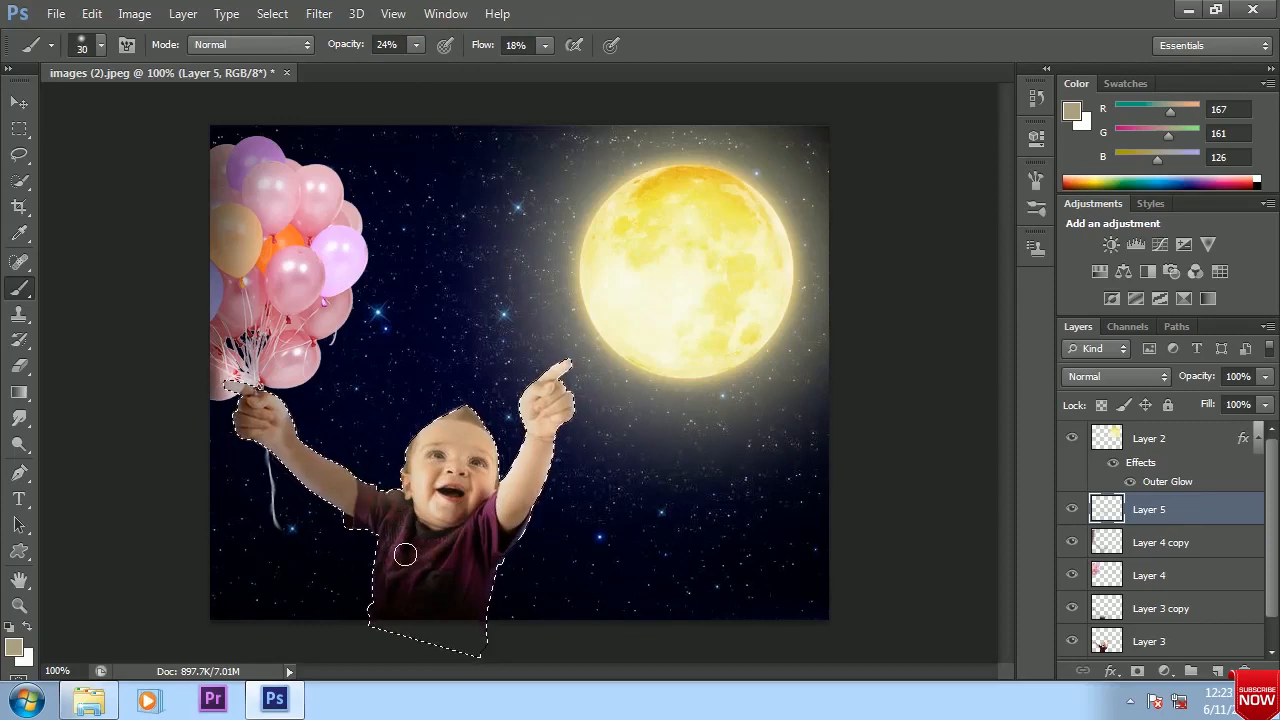
Load the balloons of Layer 4 as a selection, enlarge the brush to 70 px, and make Layer 5 active
{"action": "left_click", "coordinate": [1150, 576]}
{"action": "left_click", "coordinate": [1108, 573], "text": "ctrl"}
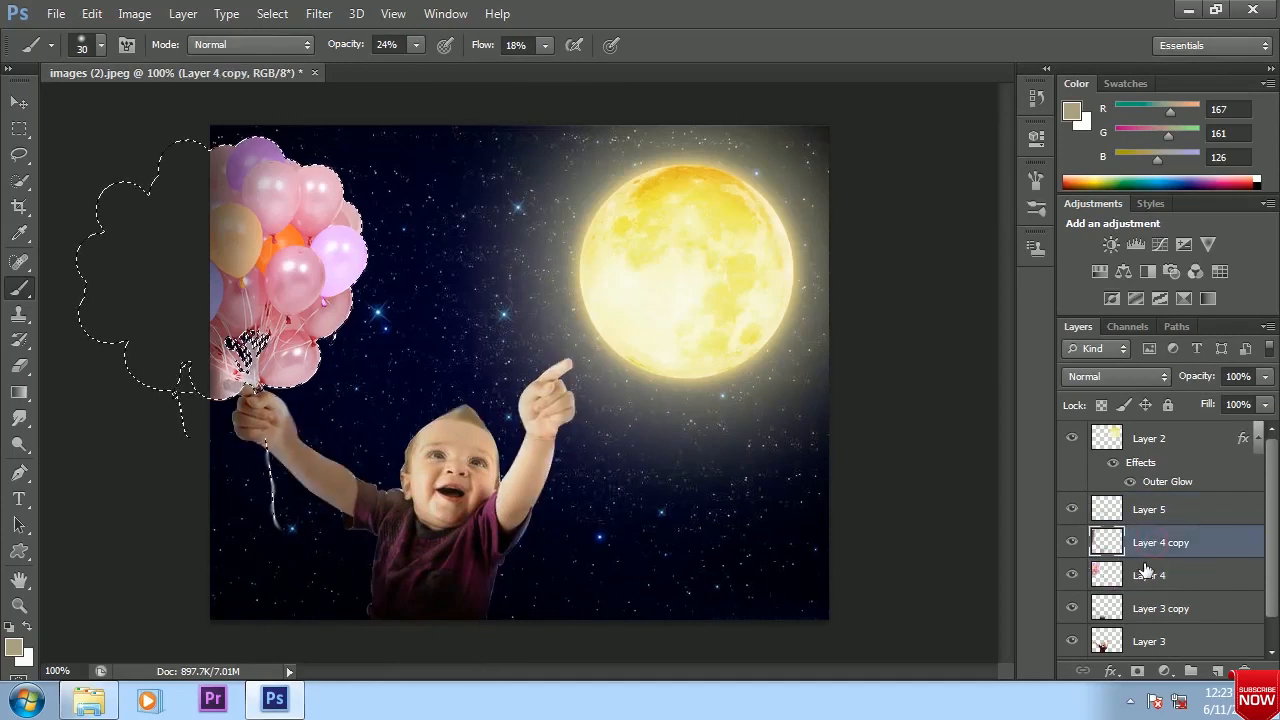
{"action": "key", "text": "bracketright"}
{"action": "key", "text": "bracketright"}
{"action": "key", "text": "bracketright"}
{"action": "key", "text": "bracketright"}
{"action": "key", "text": "bracketright"}
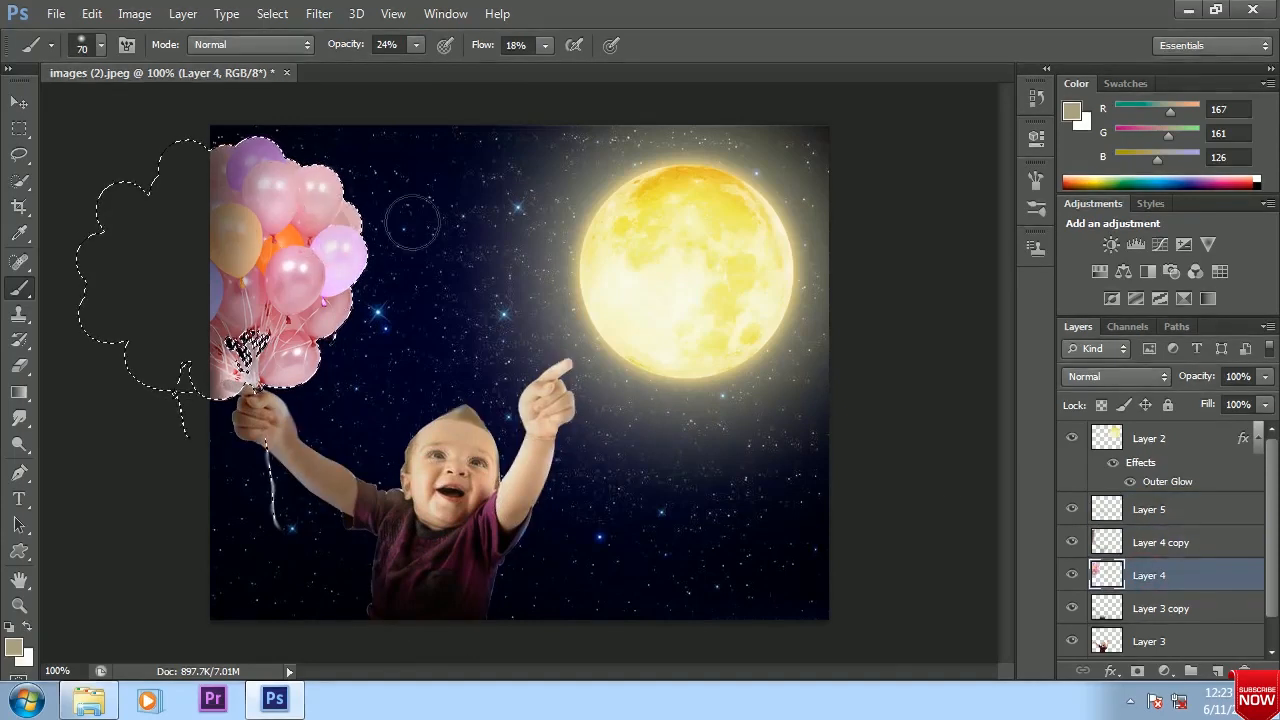
{"action": "left_click", "coordinate": [1160, 509]}
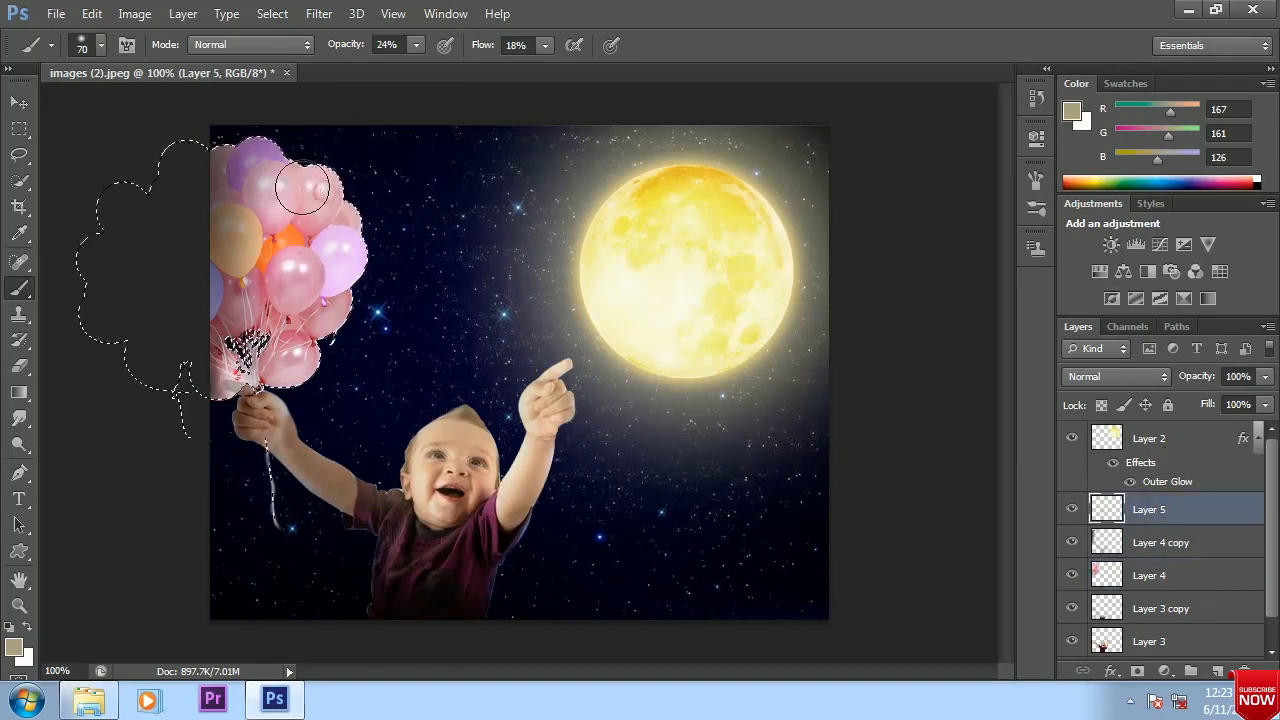
Try to paint the glow color over the balloons on Layer 5 at 53% opacity and flow, and deselect
{"action": "left_click", "coordinate": [416, 45]}
{"action": "left_click_drag", "start_coordinate": [422, 68], "coordinate": [452, 68]}
{"action": "left_click", "coordinate": [545, 45]}
{"action": "left_click_drag", "start_coordinate": [545, 68], "coordinate": [583, 68]}
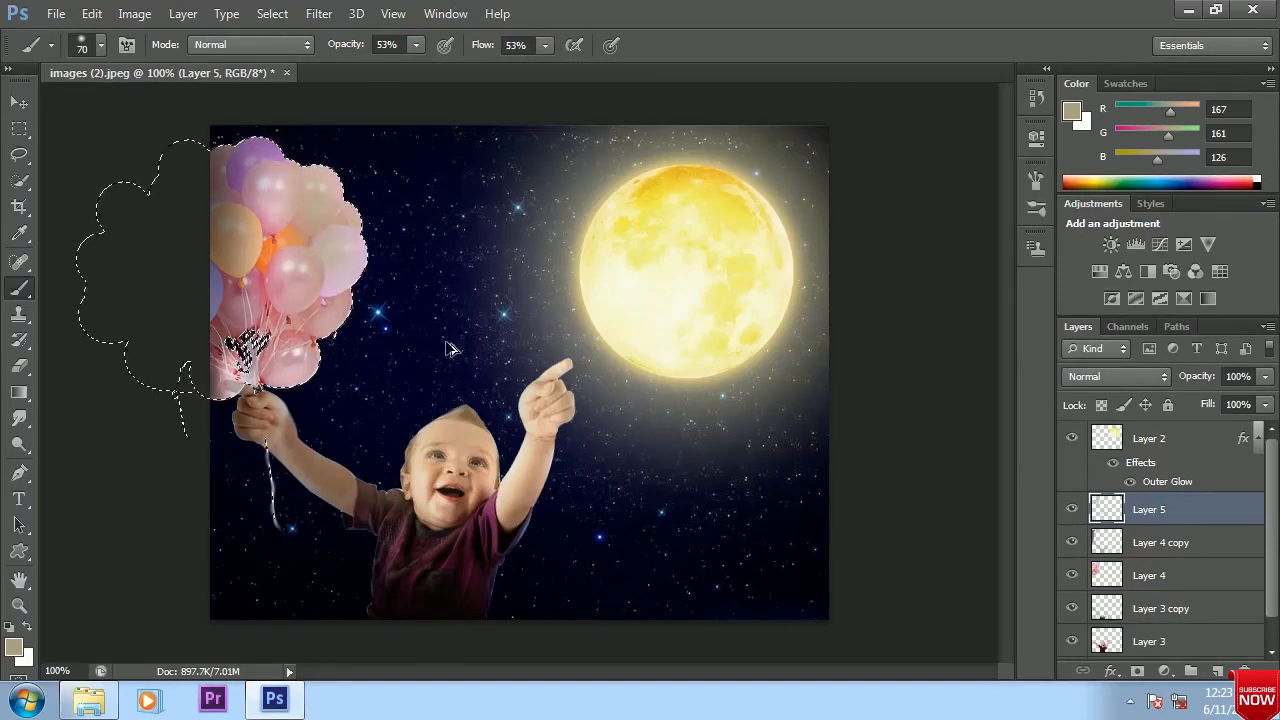
{"action": "left_click", "coordinate": [20, 102]}
{"action": "key", "text": "ctrl+d"}
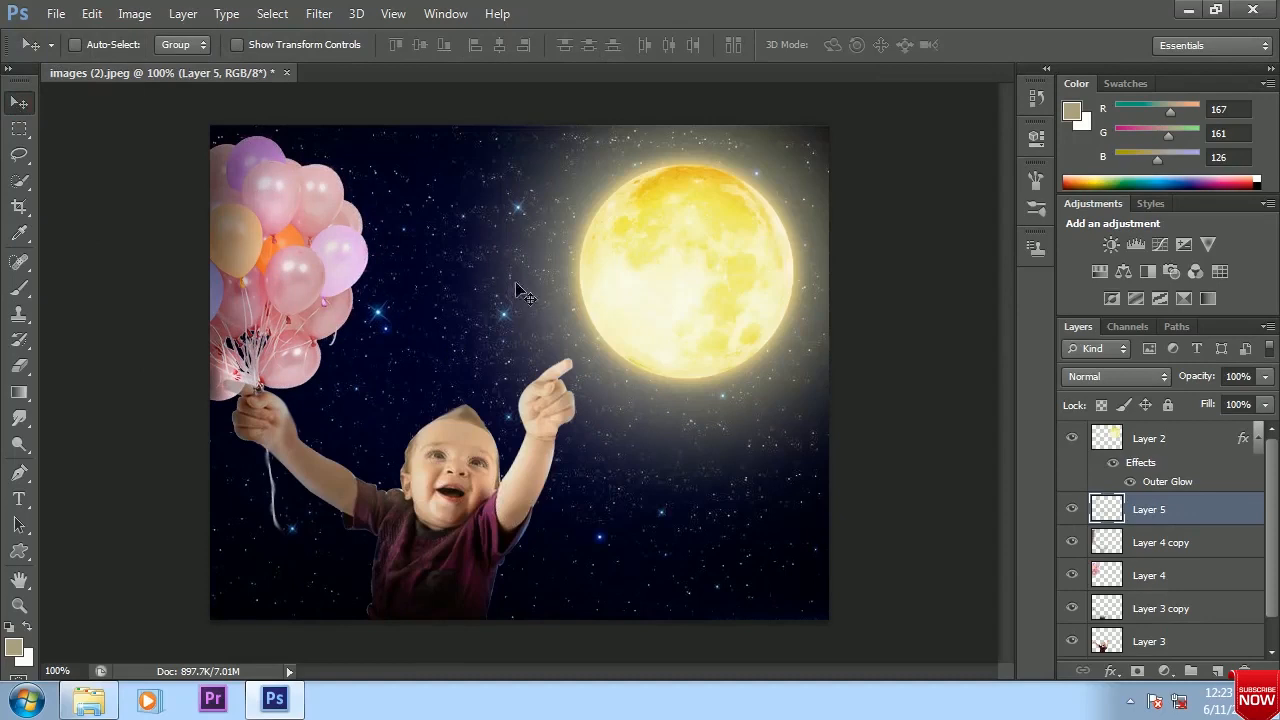
Reselect the balloons and brighten their moon-facing side on Layer 4 with the Dodge tool at 50% midtones exposure
{"action": "left_click_drag", "start_coordinate": [19, 445], "coordinate": [95, 440]}
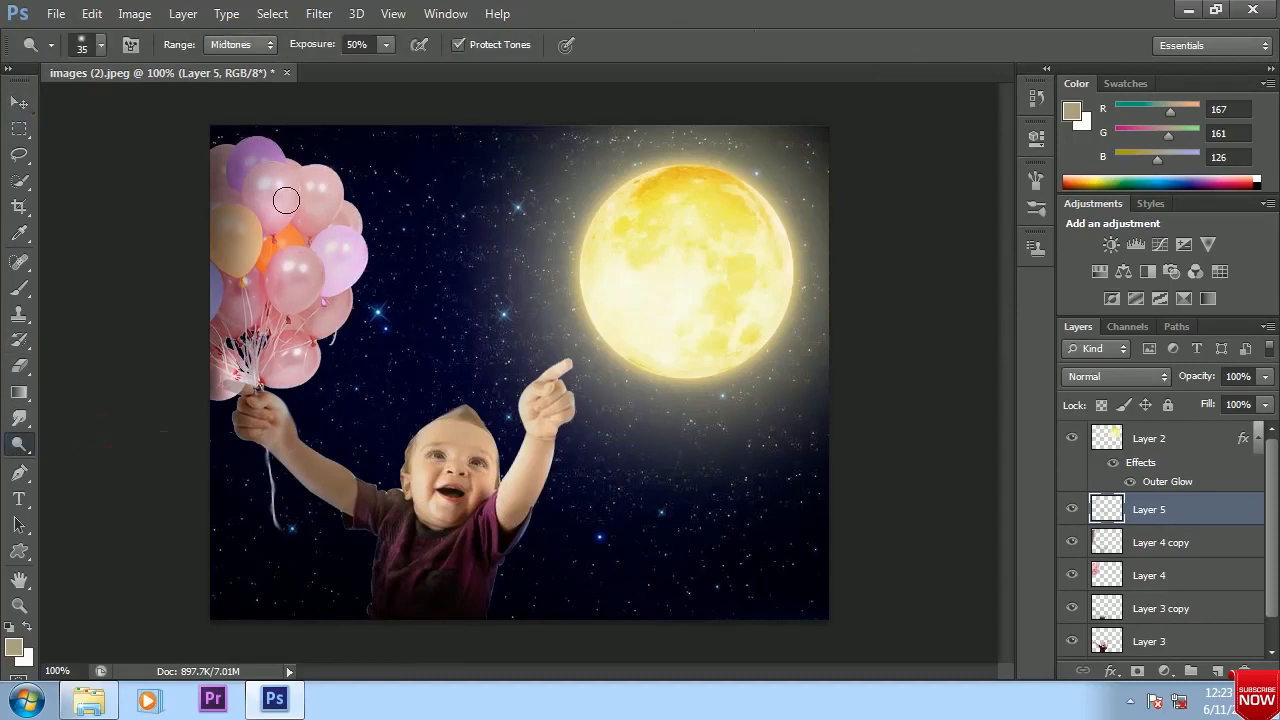
{"action": "left_click", "coordinate": [1149, 578]}
{"action": "key", "text": "ctrl+shift+d"}
{"action": "mouse_move", "coordinate": [320, 352]}
{"action": "left_mouse_down"}
{"action": "mouse_move", "coordinate": [191, 334]}
{"action": "mouse_move", "coordinate": [335, 342]}
{"action": "left_mouse_up"}
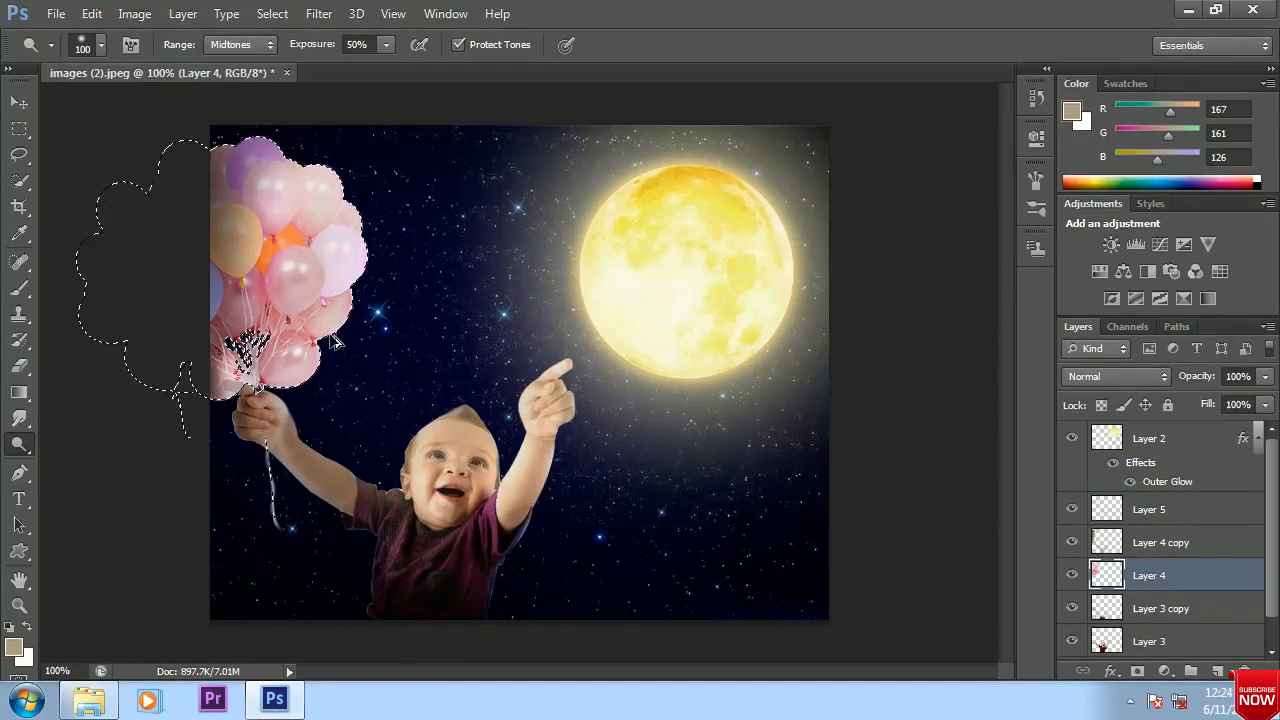
{"action": "key", "text": "ctrl+z"}
{"action": "key", "text": "bracketleft"}
{"action": "key", "text": "bracketleft"}
{"action": "key", "text": "bracketleft"}
{"action": "key", "text": "bracketleft"}
{"action": "key", "text": "bracketleft"}
{"action": "key", "text": "bracketleft"}
{"action": "key", "text": "bracketleft"}
{"action": "key", "text": "bracketleft"}
{"action": "key", "text": "bracketleft"}
{"action": "key", "text": "bracketleft"}
{"action": "key", "text": "bracketleft"}
{"action": "key", "text": "bracketleft"}
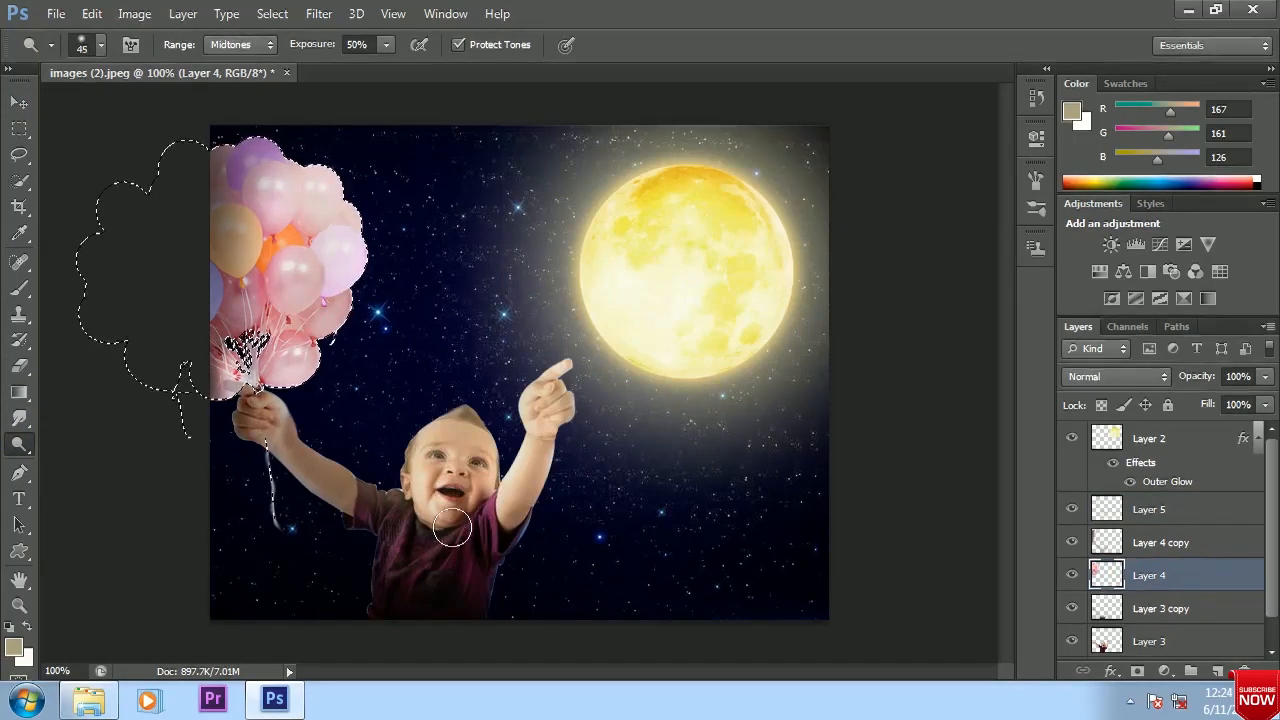
Replace the balloon selection with a selection of the baby's outline
{"action": "left_click", "coordinate": [1147, 645]}
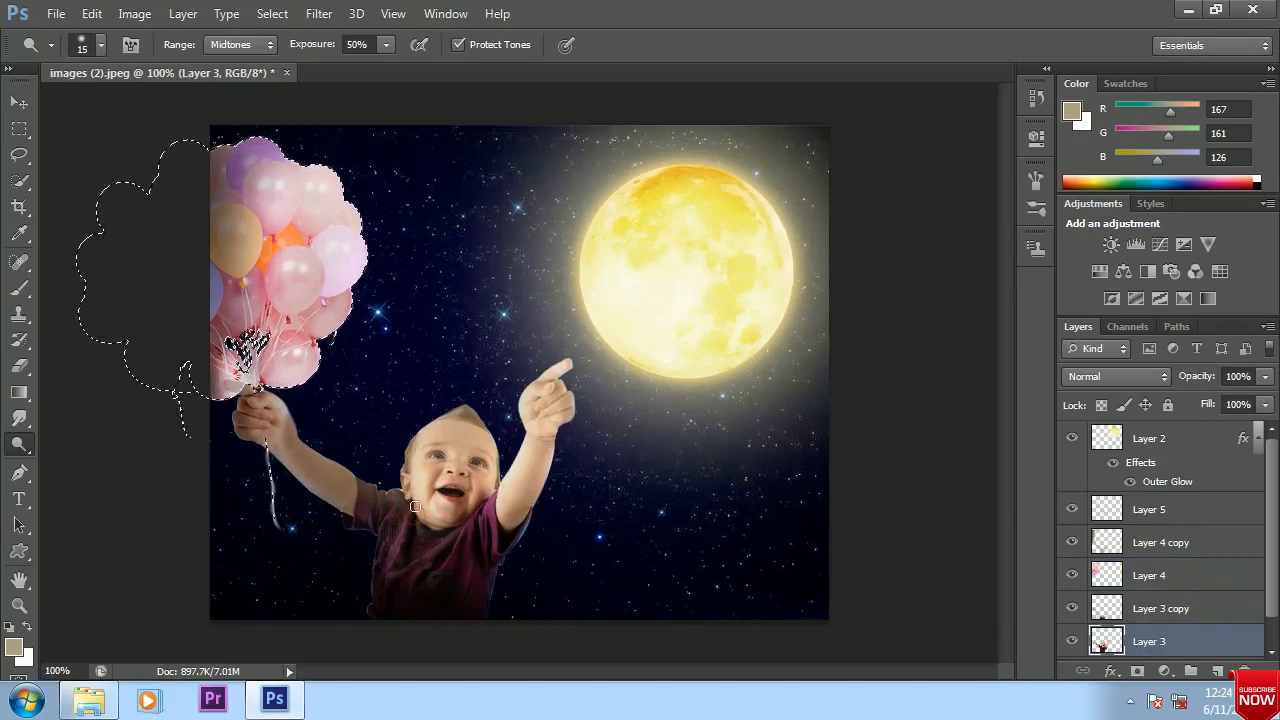
{"action": "left_click", "coordinate": [1152, 611]}
{"action": "key", "text": "ctrl+d"}
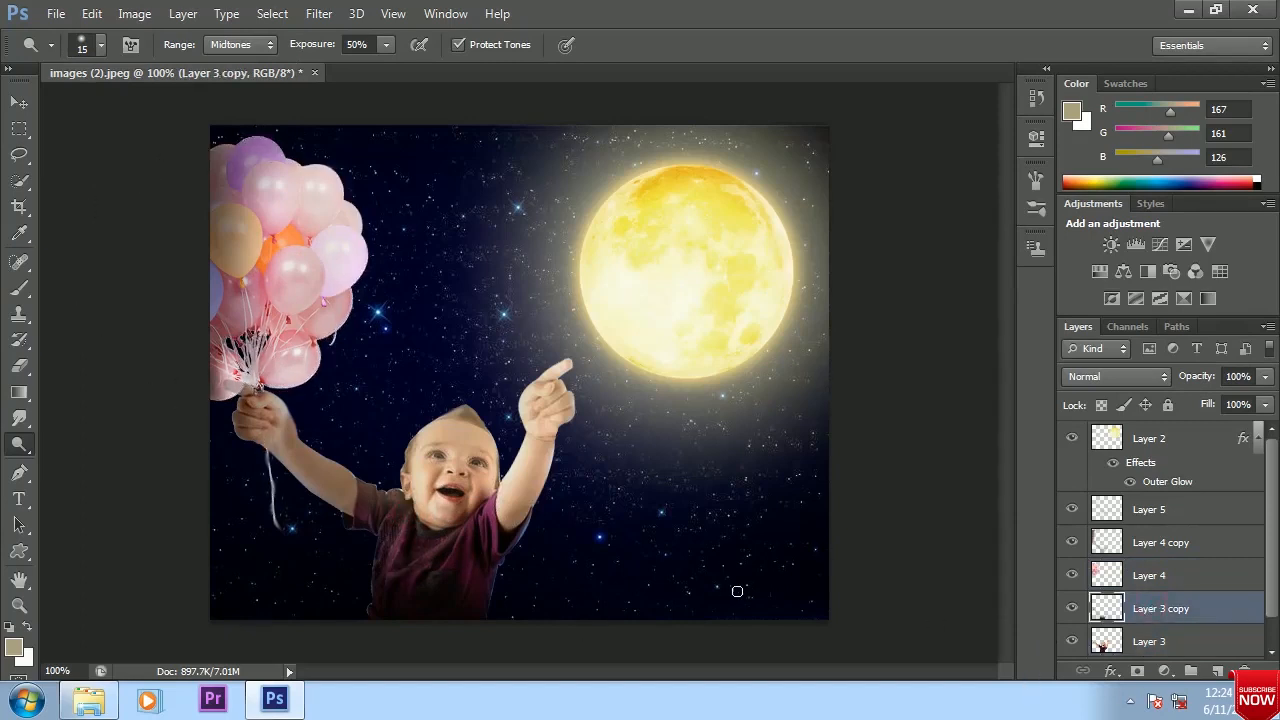
{"action": "key", "text": "ctrl+alt+z"}
{"action": "key", "text": "ctrl+alt+z"}
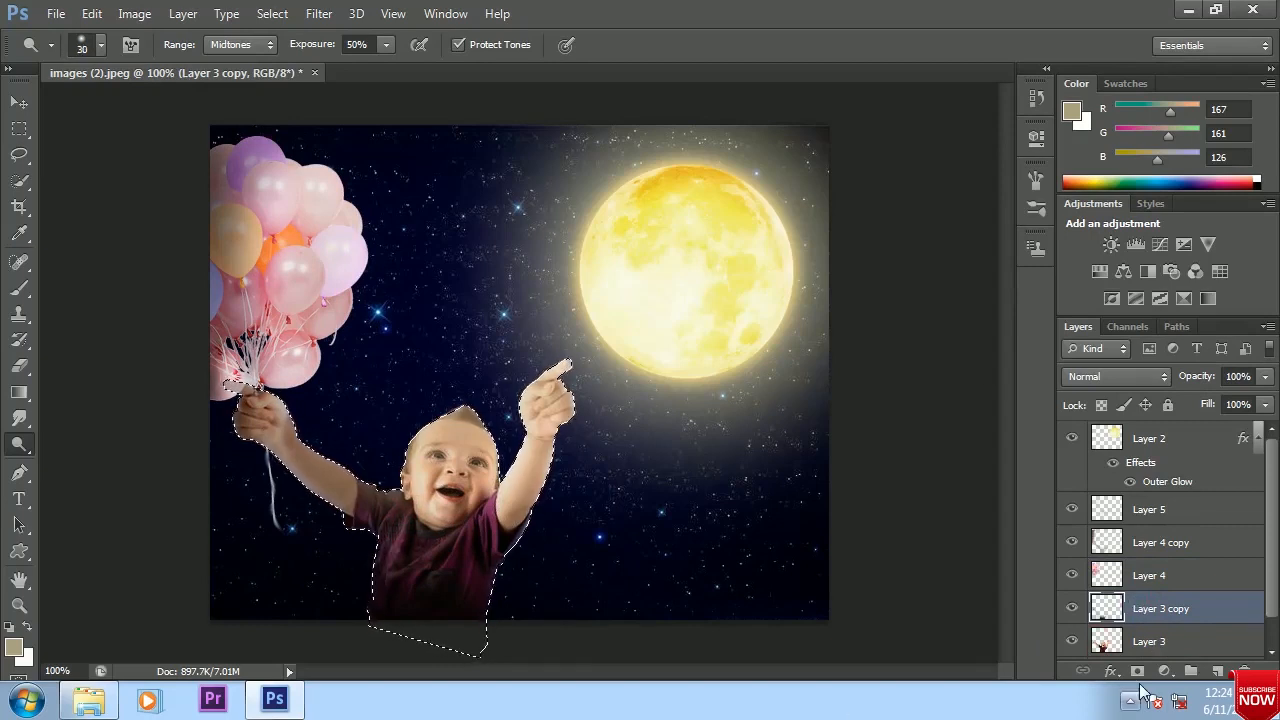
Brighten the baby's shirt and skin on Layer 3 with a 35 px Dodge brush, and deselect
{"action": "left_click", "coordinate": [1145, 645]}
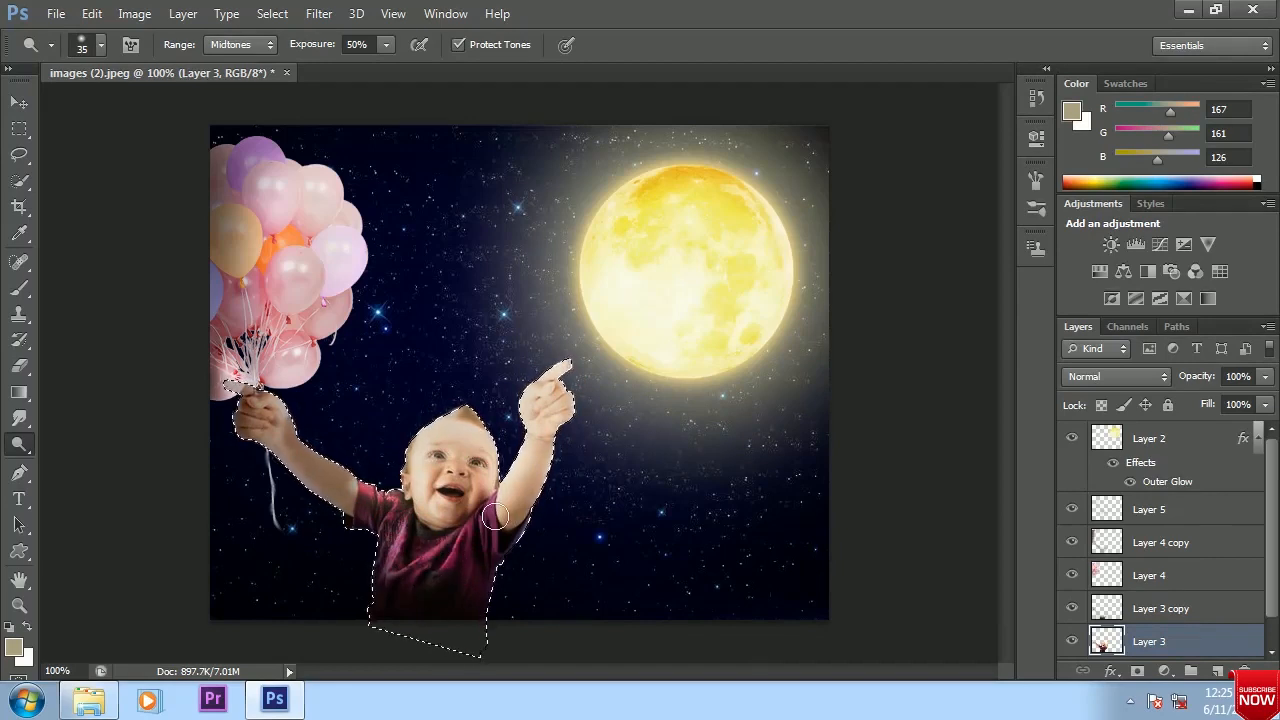
{"action": "left_click_drag", "start_coordinate": [483, 507], "coordinate": [536, 477]}
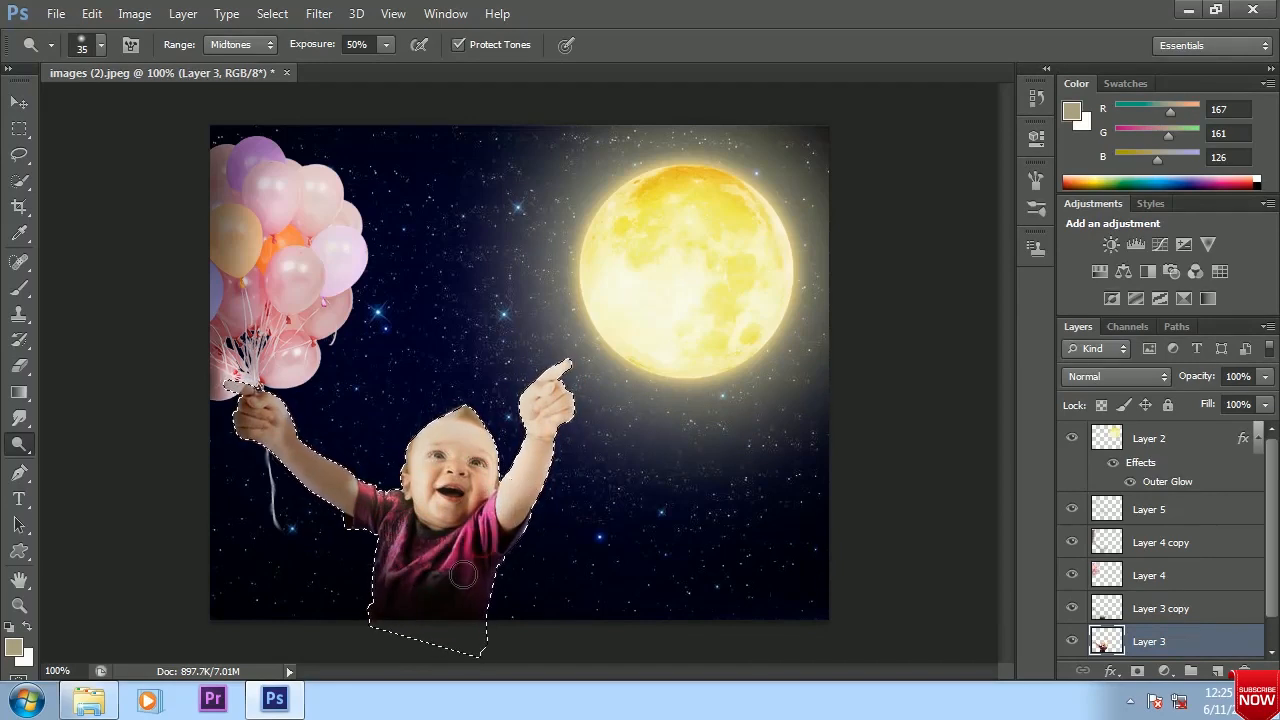
{"action": "key", "text": "ctrl+d"}
{"action": "left_click", "coordinate": [19, 102]}
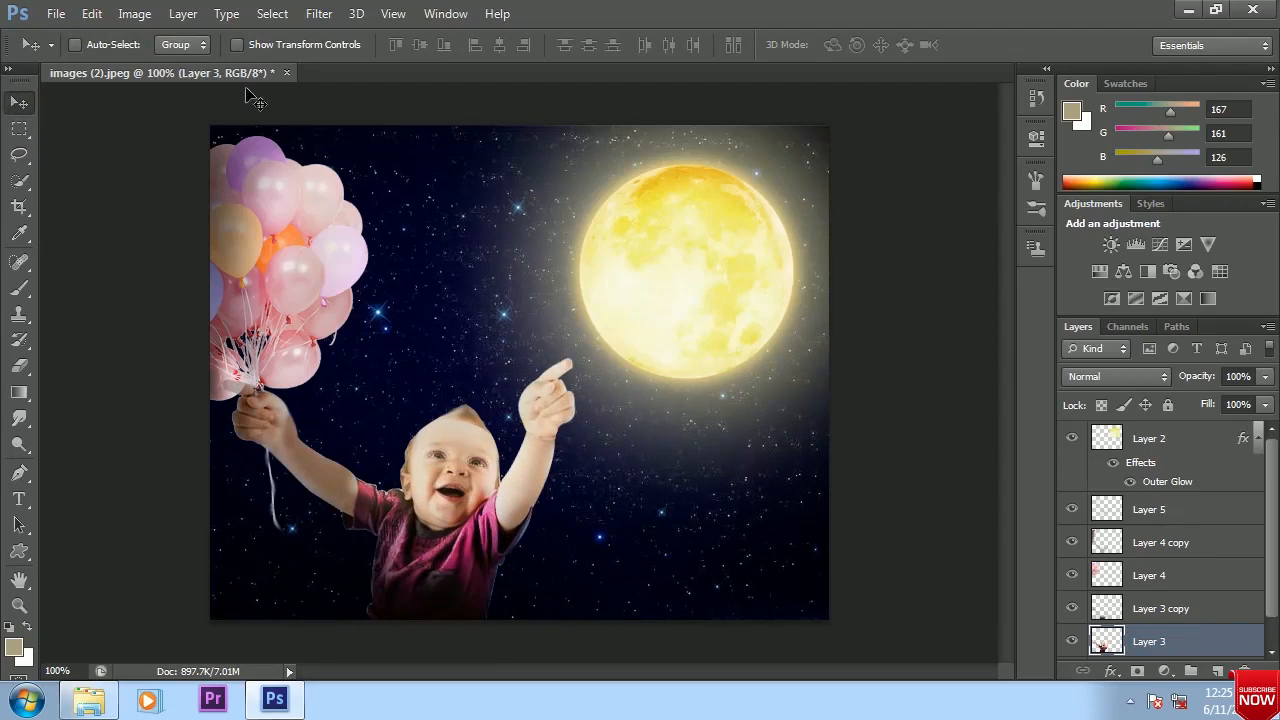
{"action": "left_click", "coordinate": [1163, 575]}
{"action": "left_click", "coordinate": [1160, 542], "text": "shift"}
{"action": "left_click_drag", "start_coordinate": [284, 350], "coordinate": [285, 255]}
{"action": "scroll", "coordinate": [1163, 511], "scroll_direction": "down", "scroll_amount": 1}
{"action": "scroll", "coordinate": [1148, 547], "scroll_direction": "up", "scroll_amount": 1}
{"action": "scroll", "coordinate": [1148, 547], "scroll_direction": "down", "scroll_amount": 1}
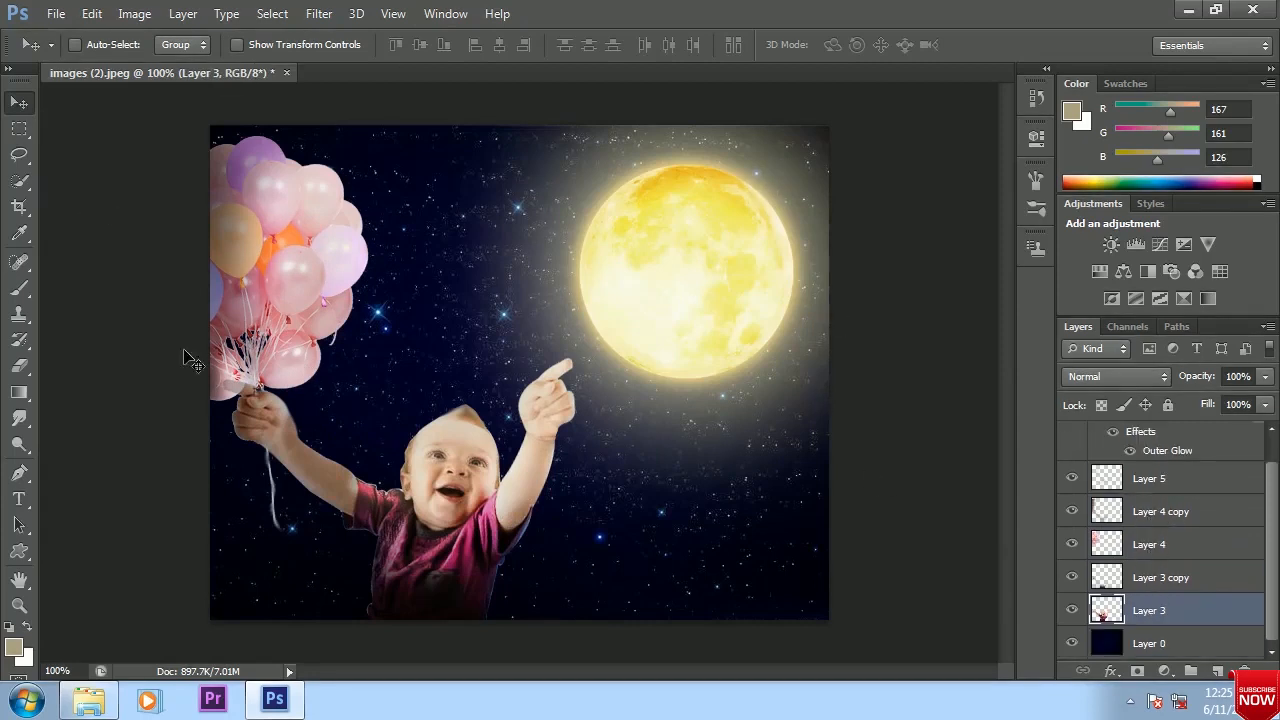
Erase the part of Layer 4 copy over the lowest balloon near the image's left edge with a 40 px eraser
{"action": "left_click", "coordinate": [19, 366]}
{"action": "key", "text": "bracketleft"}
{"action": "key", "text": "bracketleft"}
{"action": "key", "text": "bracketleft"}
{"action": "key", "text": "bracketleft"}
{"action": "key", "text": "bracketleft"}
{"action": "key", "text": "bracketleft"}
{"action": "key", "text": "bracketleft"}
{"action": "key", "text": "bracketleft"}
{"action": "key", "text": "bracketleft"}
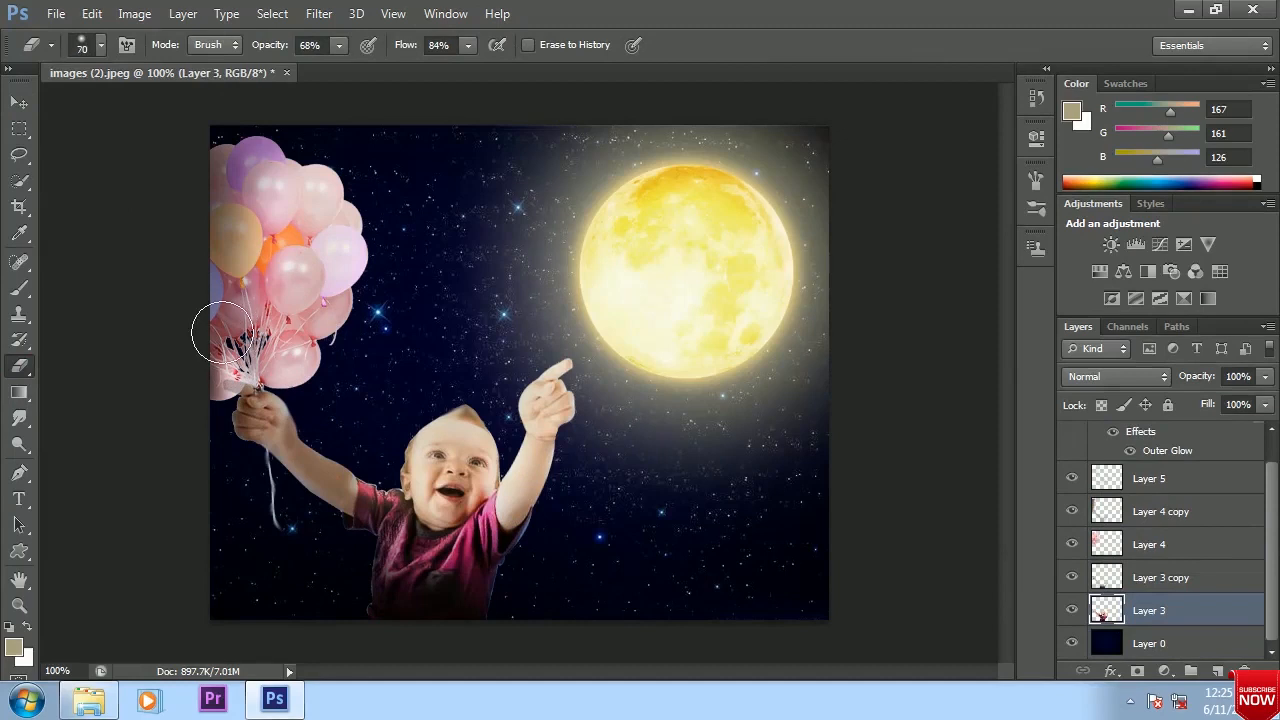
{"action": "left_click", "coordinate": [1143, 580]}
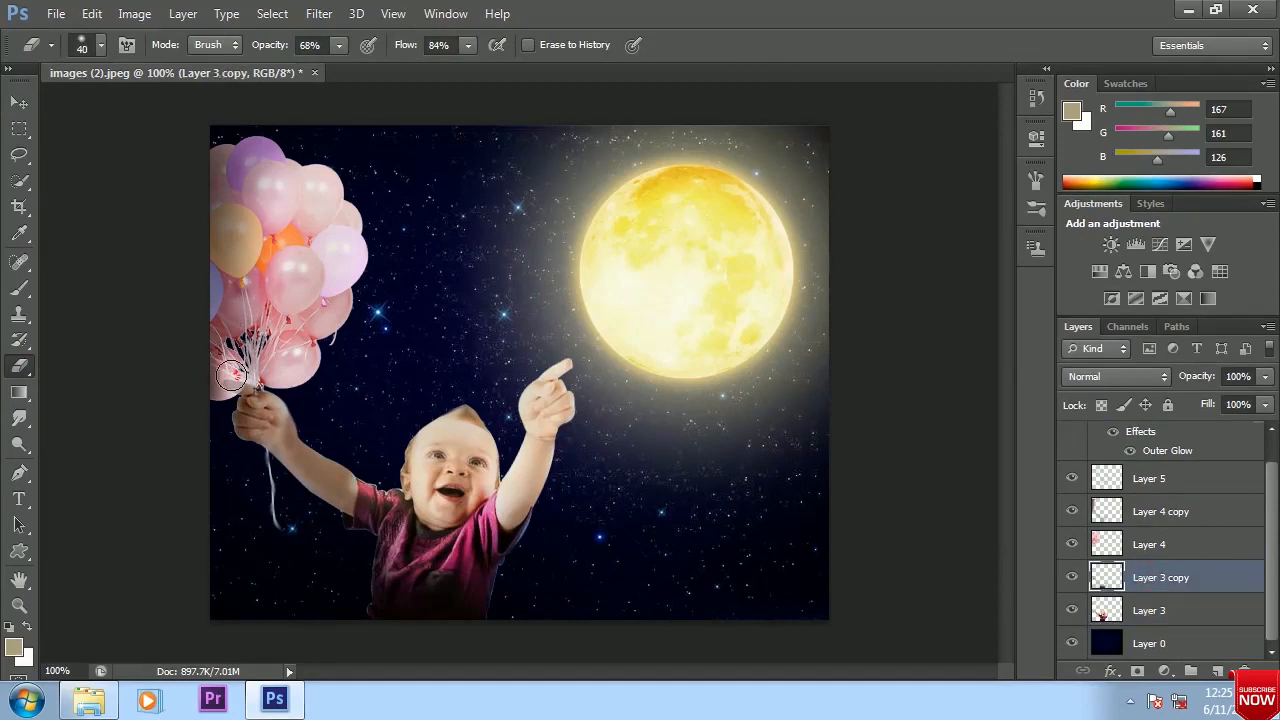
{"action": "left_click", "coordinate": [1157, 512]}
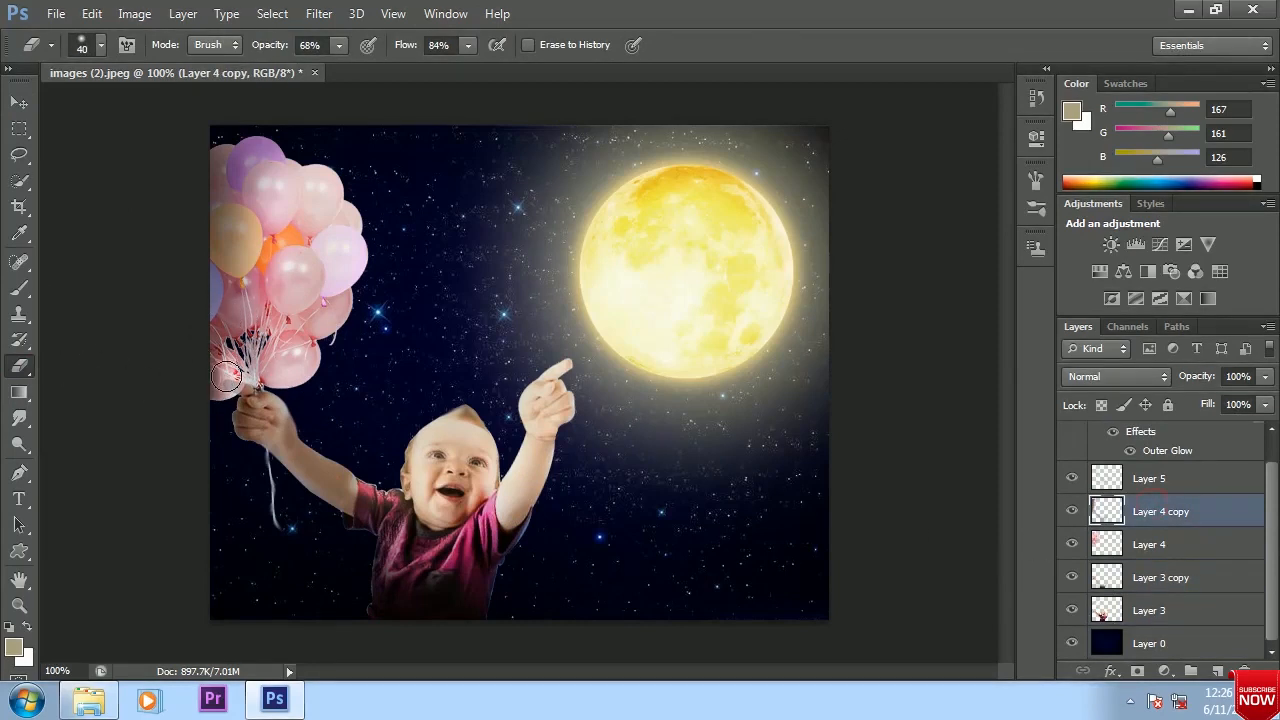
{"action": "left_click_drag", "start_coordinate": [222, 378], "coordinate": [229, 380]}
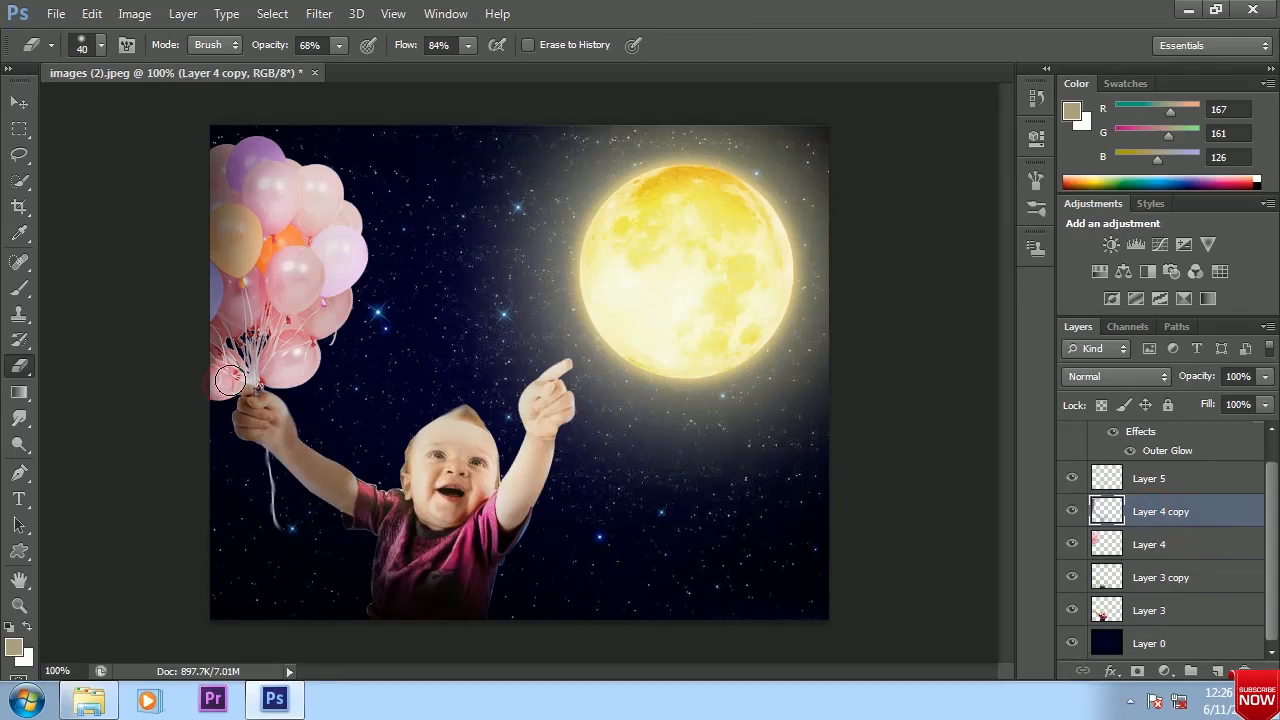
{"action": "left_click", "coordinate": [19, 102]}
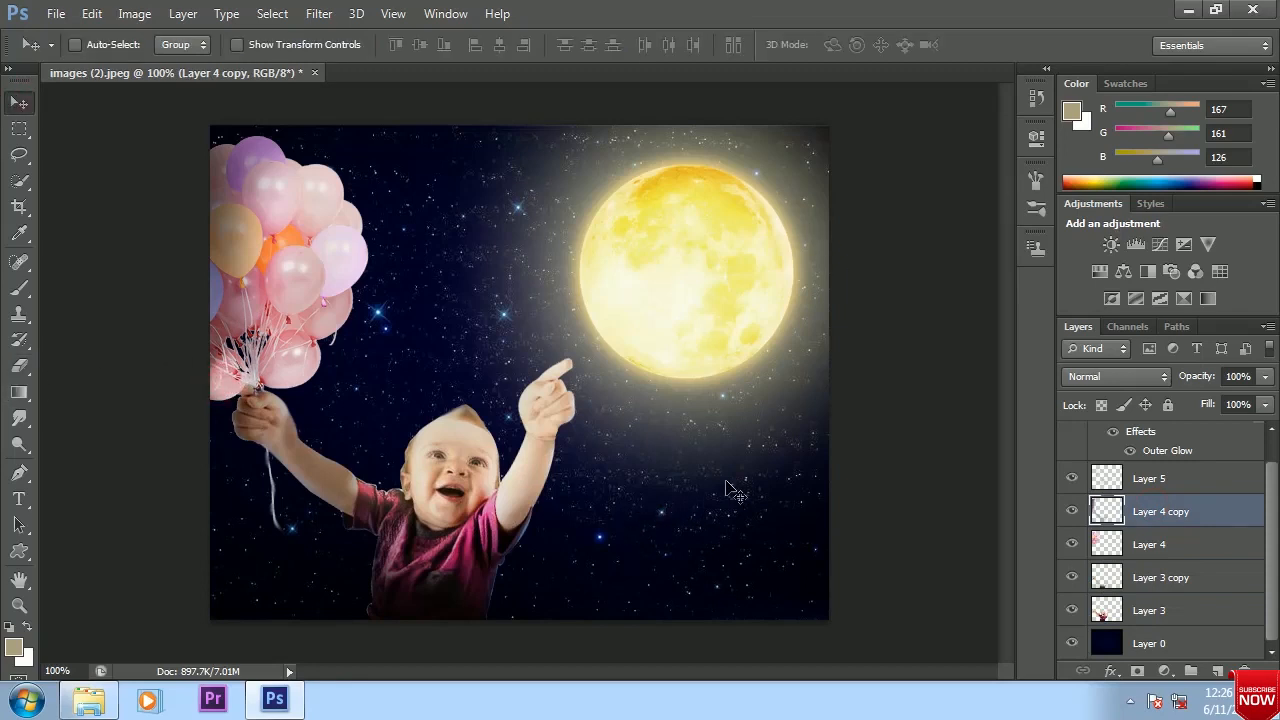
Activate the Sharpen tool and pick a soft round brush preset for retouching the baby's face
{"action": "key", "text": "ctrl+plus"}
{"action": "key", "text": "ctrl+plus"}
{"action": "left_click_drag", "start_coordinate": [397, 494], "coordinate": [469, 348]}
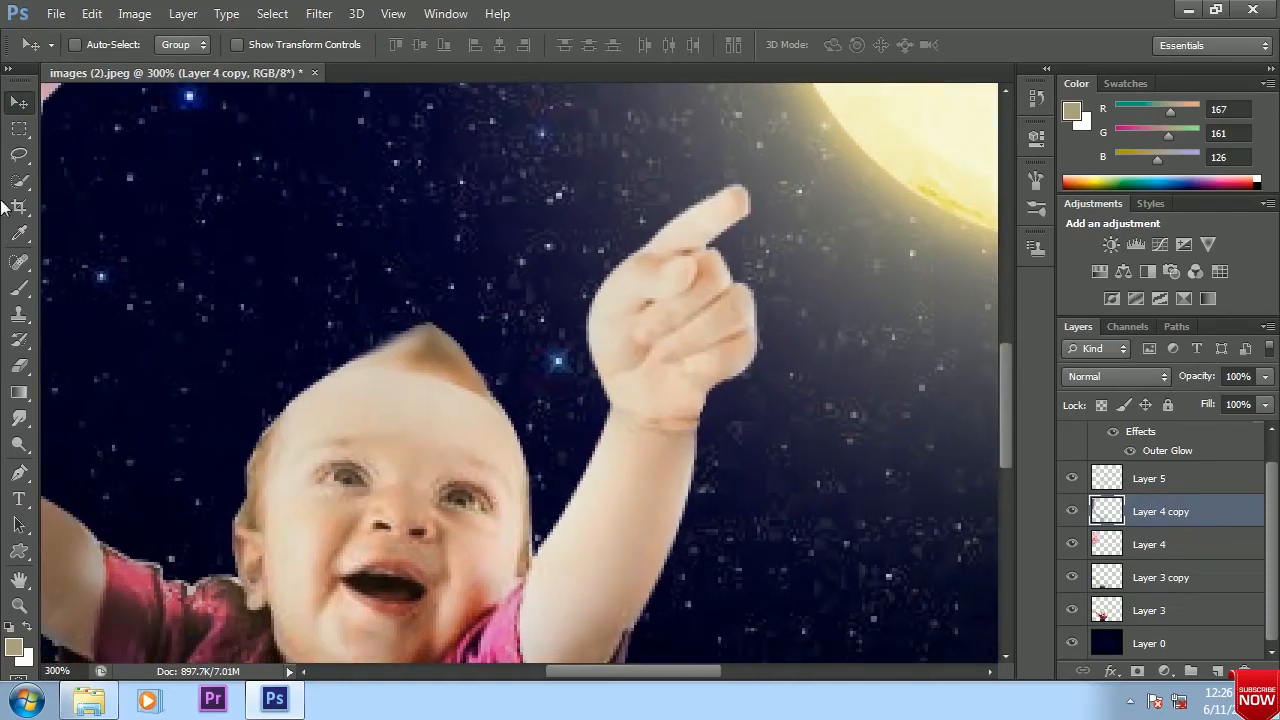
{"action": "left_click", "coordinate": [15, 466]}
{"action": "left_click", "coordinate": [110, 467]}
{"action": "left_click", "coordinate": [18, 447]}
{"action": "left_click", "coordinate": [88, 432]}
{"action": "left_click", "coordinate": [103, 48]}
{"action": "double_click", "coordinate": [106, 203]}
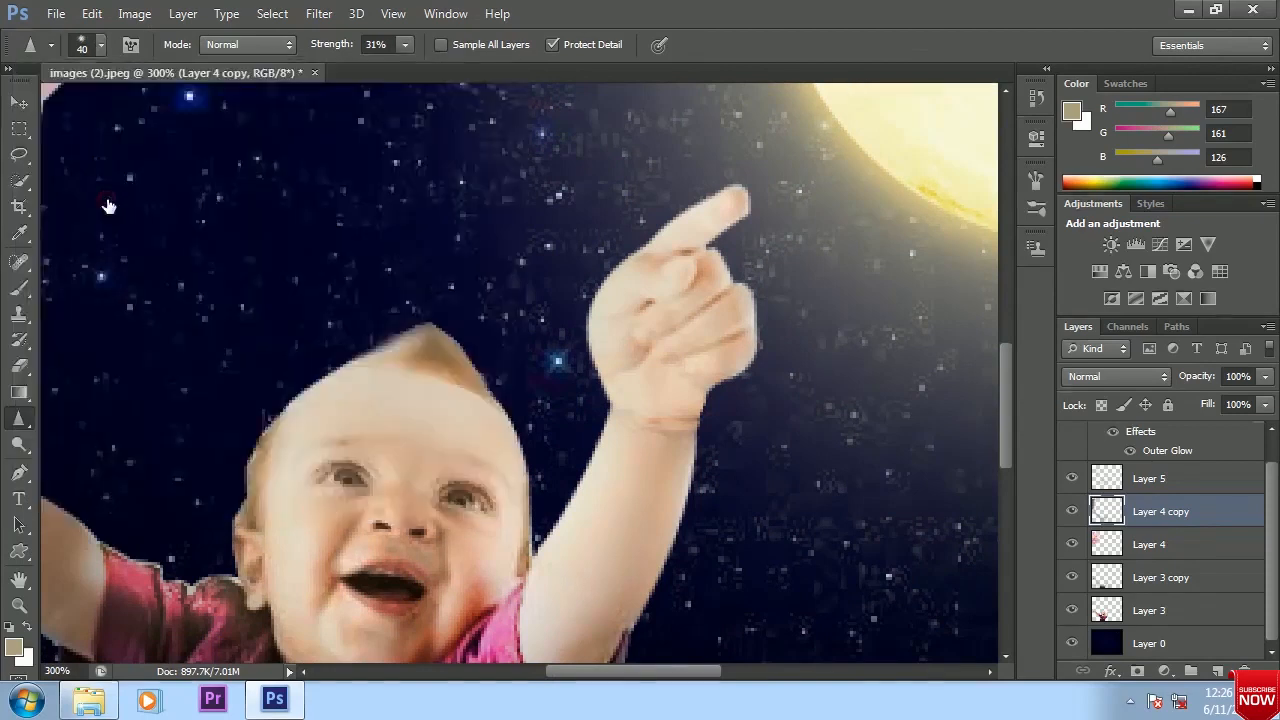
Sharpen both of the baby's eyes on Layer 3 with an 8 px Sharpen brush at 31% strength
{"action": "key", "text": "bracketleft"}
{"action": "key", "text": "bracketleft"}
{"action": "key", "text": "bracketleft"}
{"action": "key", "text": "bracketleft"}
{"action": "key", "text": "bracketleft"}
{"action": "left_click_drag", "start_coordinate": [348, 479], "coordinate": [351, 479]}
{"action": "left_click", "coordinate": [1143, 612]}
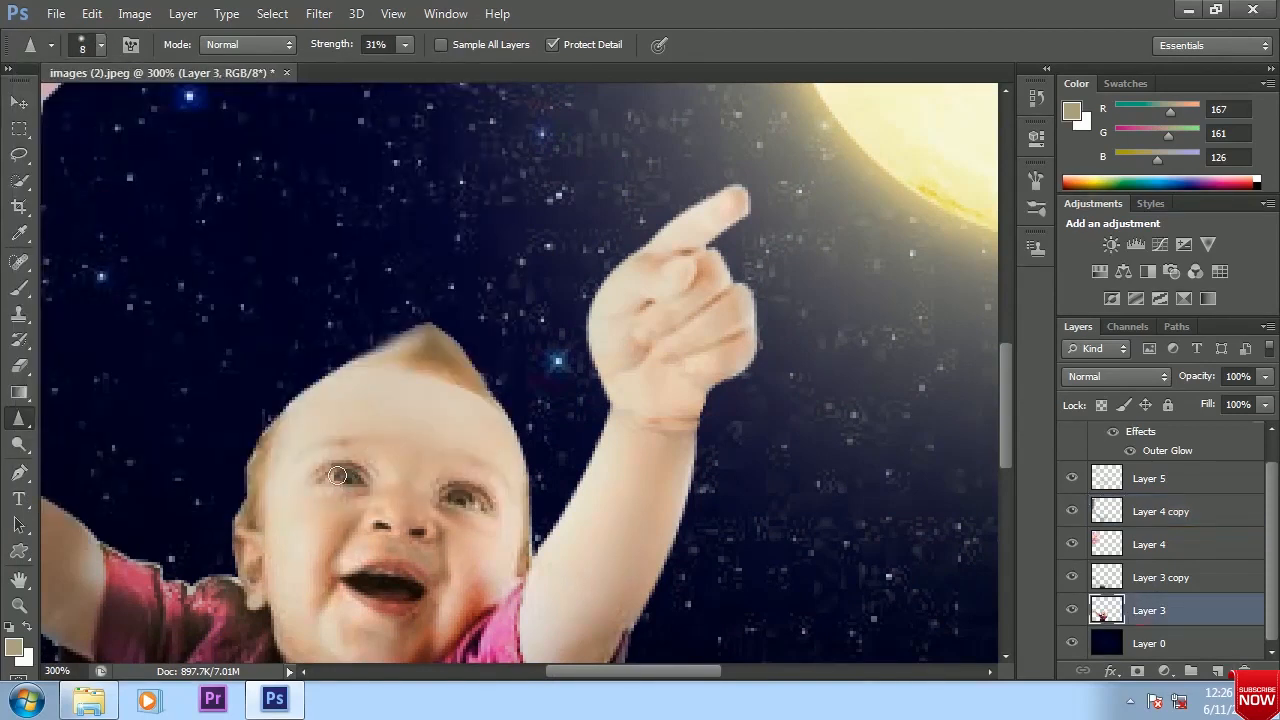
{"action": "left_click_drag", "start_coordinate": [468, 507], "coordinate": [460, 505]}
Lighten the baby's hair tuft on Layer 3 with the Dodge tool, midtones at 50% exposure, using 35 px and 10 px brushes
{"action": "right_click", "coordinate": [22, 428]}
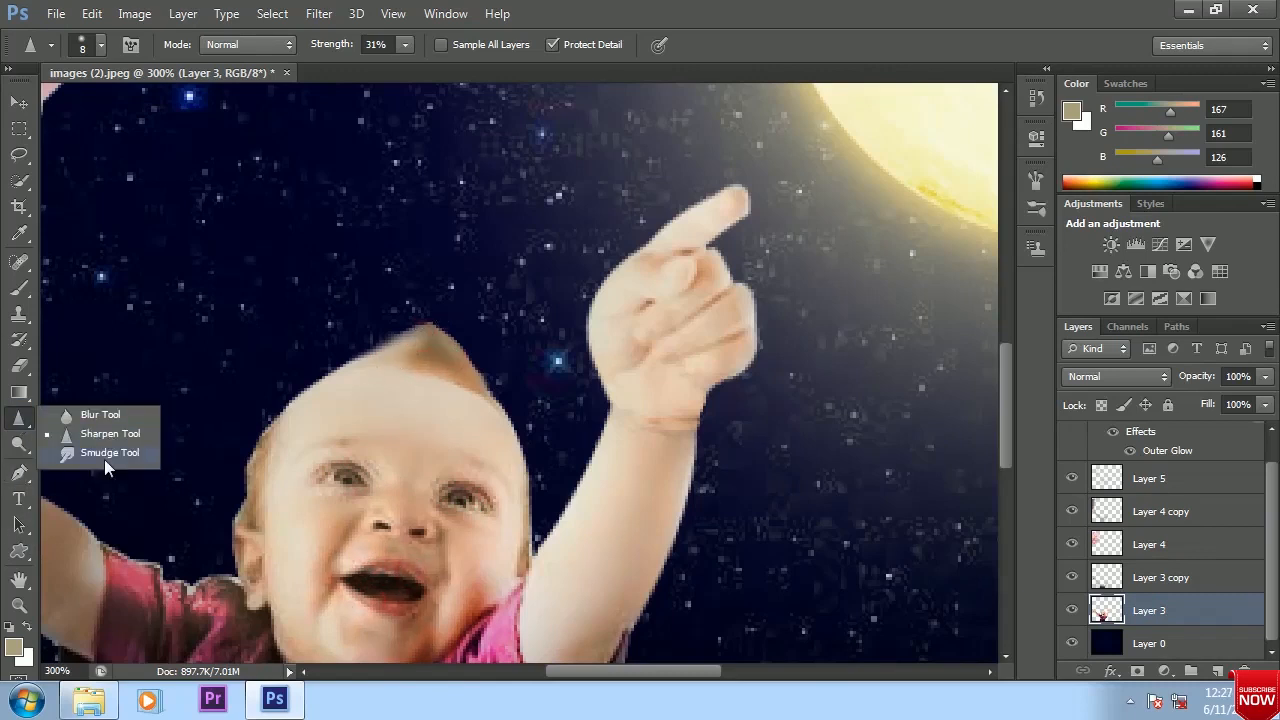
{"action": "left_click", "coordinate": [28, 447]}
{"action": "mouse_move", "coordinate": [446, 349]}
{"action": "left_mouse_down"}
{"action": "mouse_move", "coordinate": [404, 339]}
{"action": "mouse_move", "coordinate": [439, 345]}
{"action": "mouse_move", "coordinate": [476, 395]}
{"action": "left_mouse_up"}
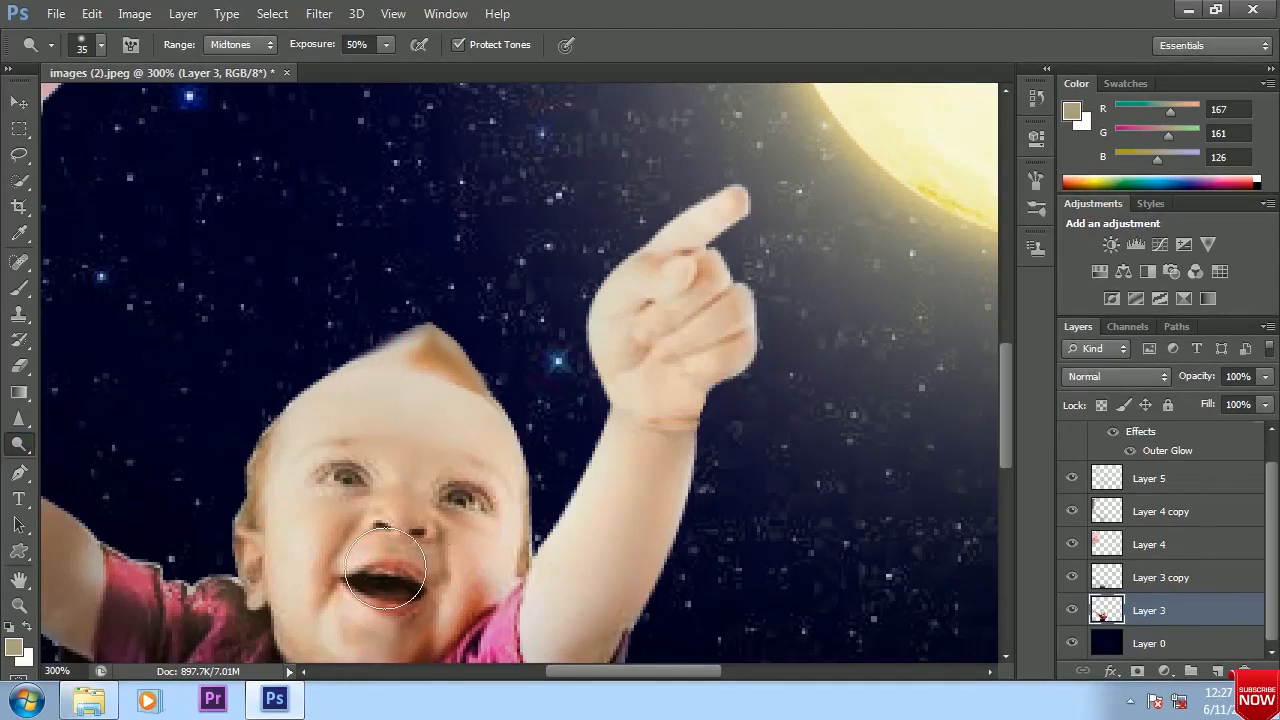
{"action": "key", "text": "bracketleft"}
{"action": "key", "text": "bracketleft"}
{"action": "key", "text": "bracketleft"}
{"action": "mouse_move", "coordinate": [430, 347]}
{"action": "left_mouse_down"}
{"action": "mouse_move", "coordinate": [395, 365]}
{"action": "mouse_move", "coordinate": [385, 336]}
{"action": "left_mouse_up"}
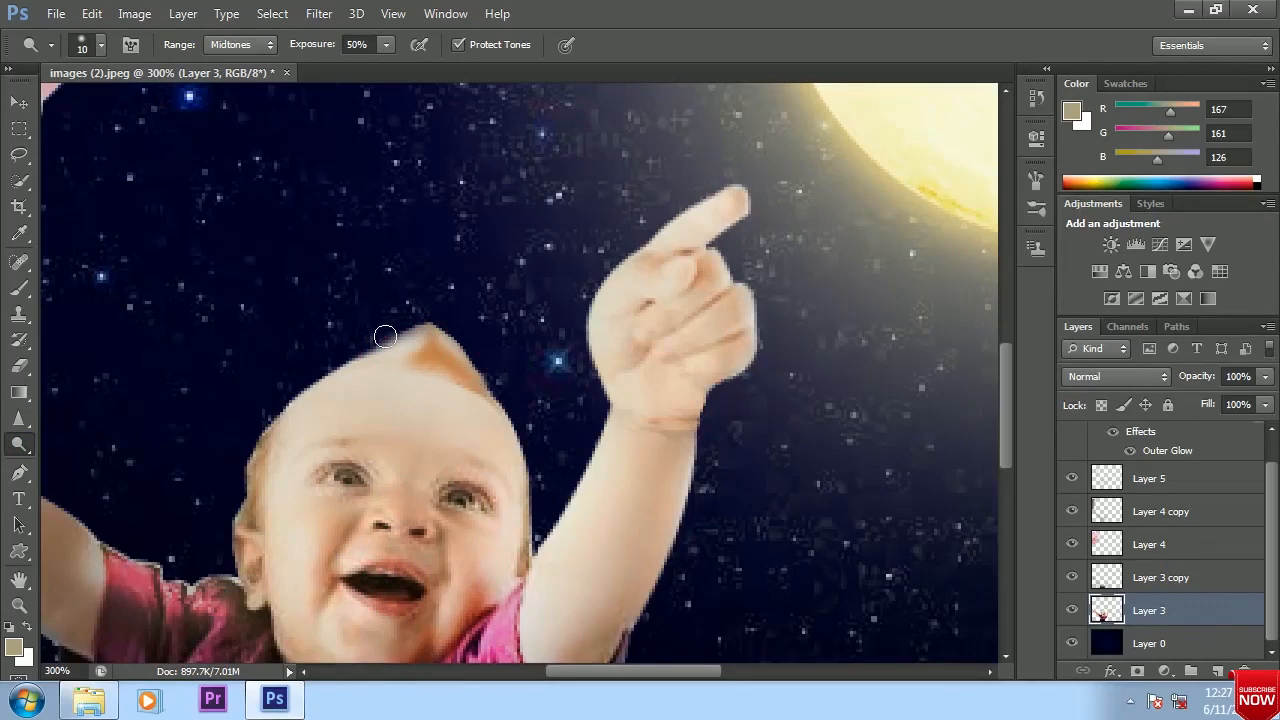
Burn along the upper edge of the baby's hair tuft on Layer 5 with a 15 px brush, midtones at 43% exposure
{"action": "right_click", "coordinate": [19, 445]}
{"action": "left_click", "coordinate": [100, 453]}
{"action": "key", "text": "bracketleft"}
{"action": "key", "text": "bracketleft"}
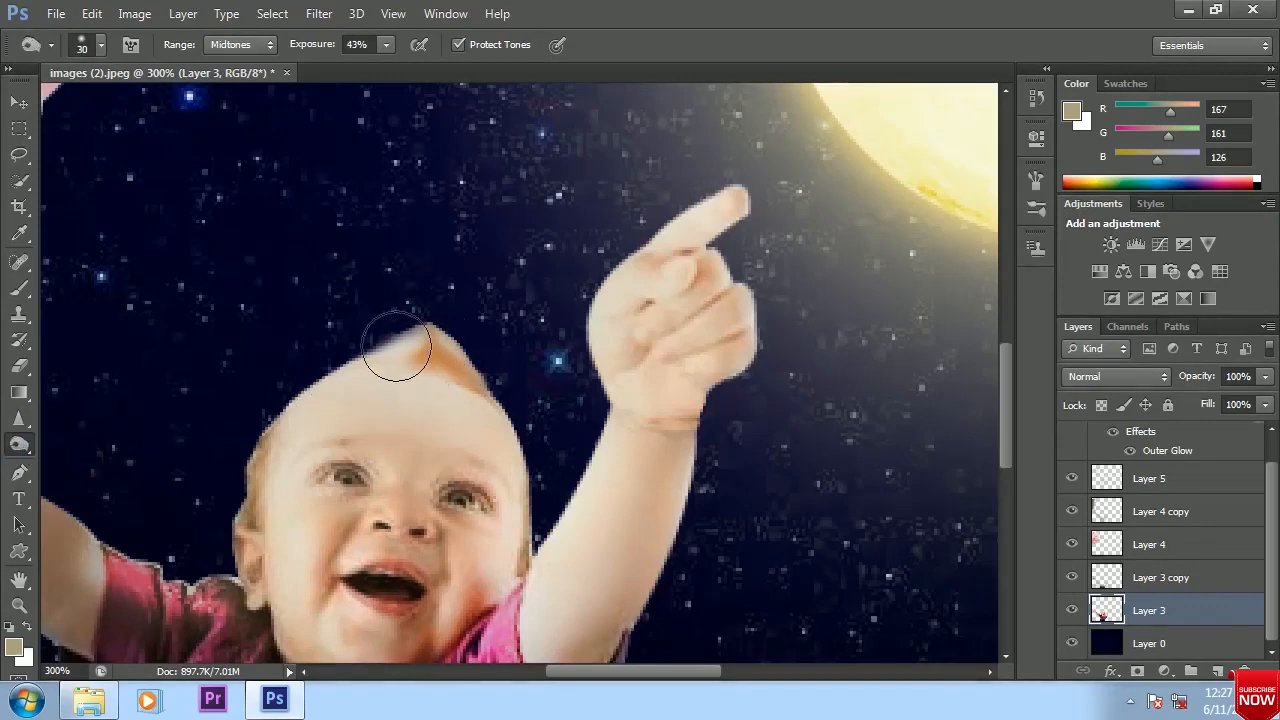
{"action": "scroll", "coordinate": [1175, 513], "scroll_direction": "up", "scroll_amount": 1}
{"action": "left_click", "coordinate": [1157, 510]}
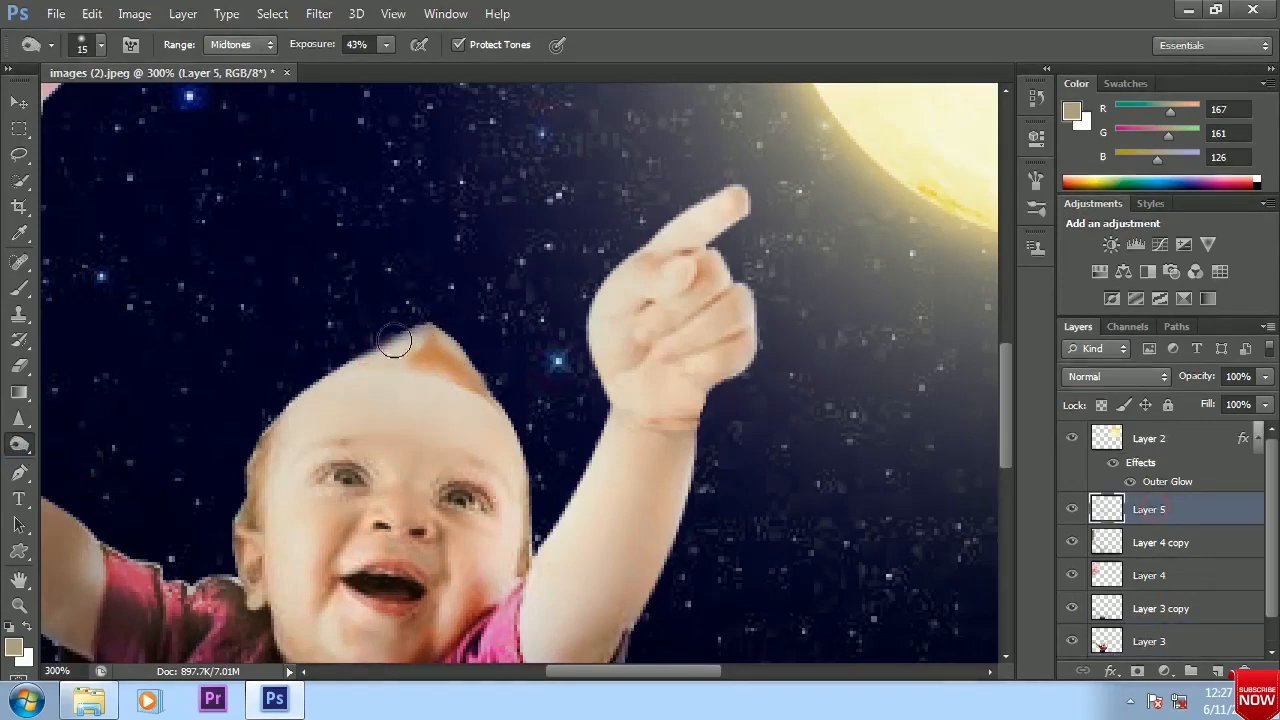
{"action": "mouse_move", "coordinate": [357, 353]}
{"action": "left_mouse_down"}
{"action": "mouse_move", "coordinate": [457, 337]}
{"action": "mouse_move", "coordinate": [474, 309]}
{"action": "left_mouse_up"}
Erase the part of Layer 5 over the baby's hair tuft with a 40 px eraser at 68% opacity
{"action": "left_click", "coordinate": [19, 365]}
{"action": "left_click_drag", "start_coordinate": [408, 340], "coordinate": [427, 348]}
{"action": "key", "text": "ctrl+1"}
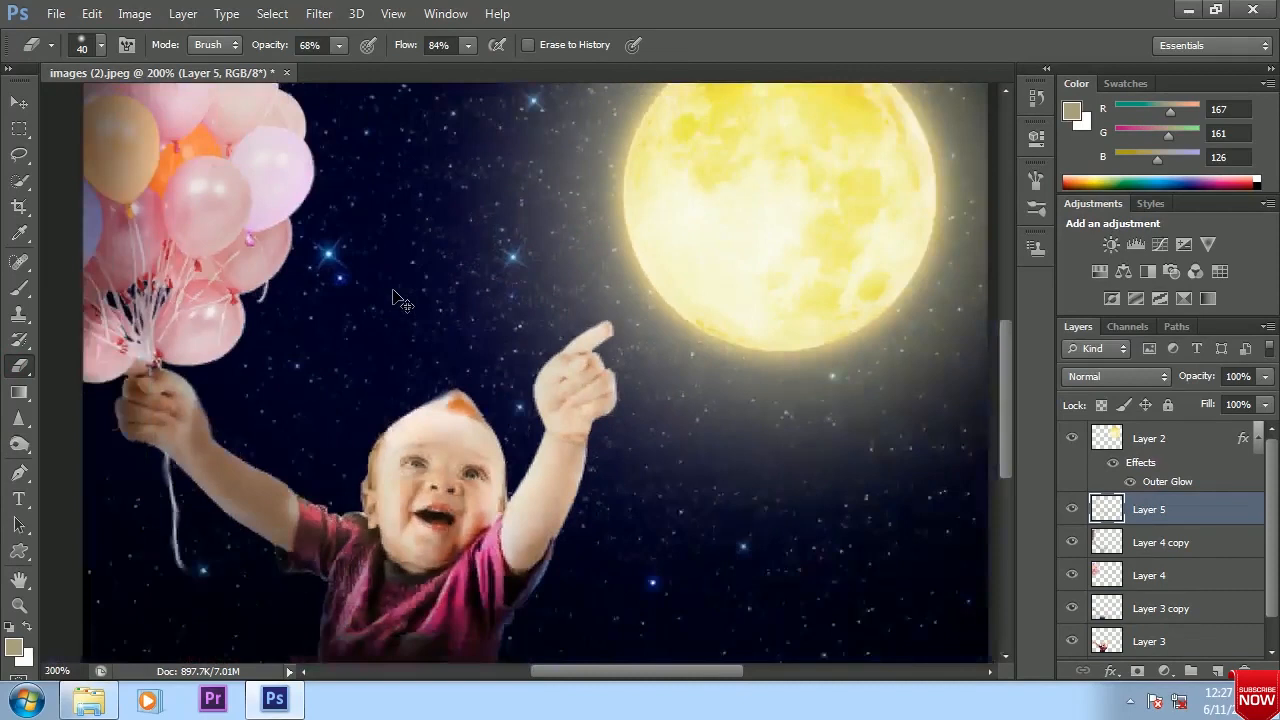
Examine the baby's face, hair tuft and raised arm up close, and return to the whole composition
{"action": "left_click", "coordinate": [19, 102]}
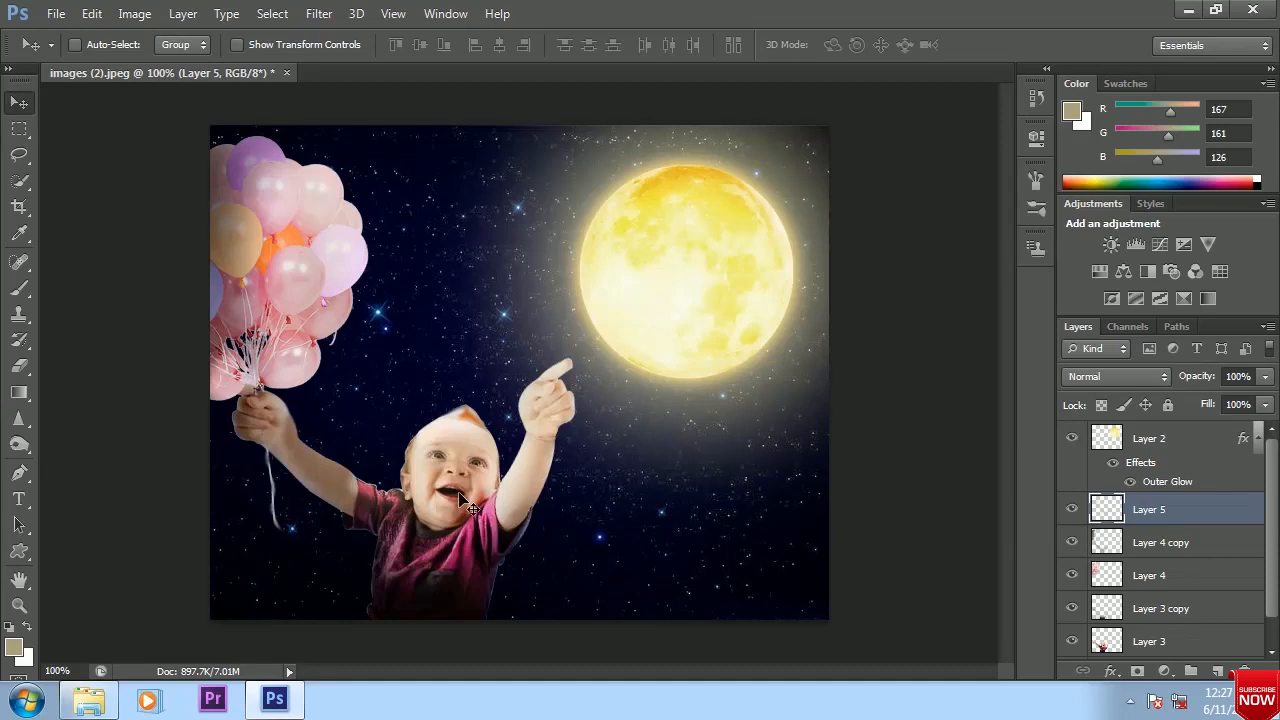
{"action": "key", "text": "ctrl+plus"}
{"action": "key", "text": "ctrl+plus"}
{"action": "left_click_drag", "start_coordinate": [421, 506], "coordinate": [580, 310]}
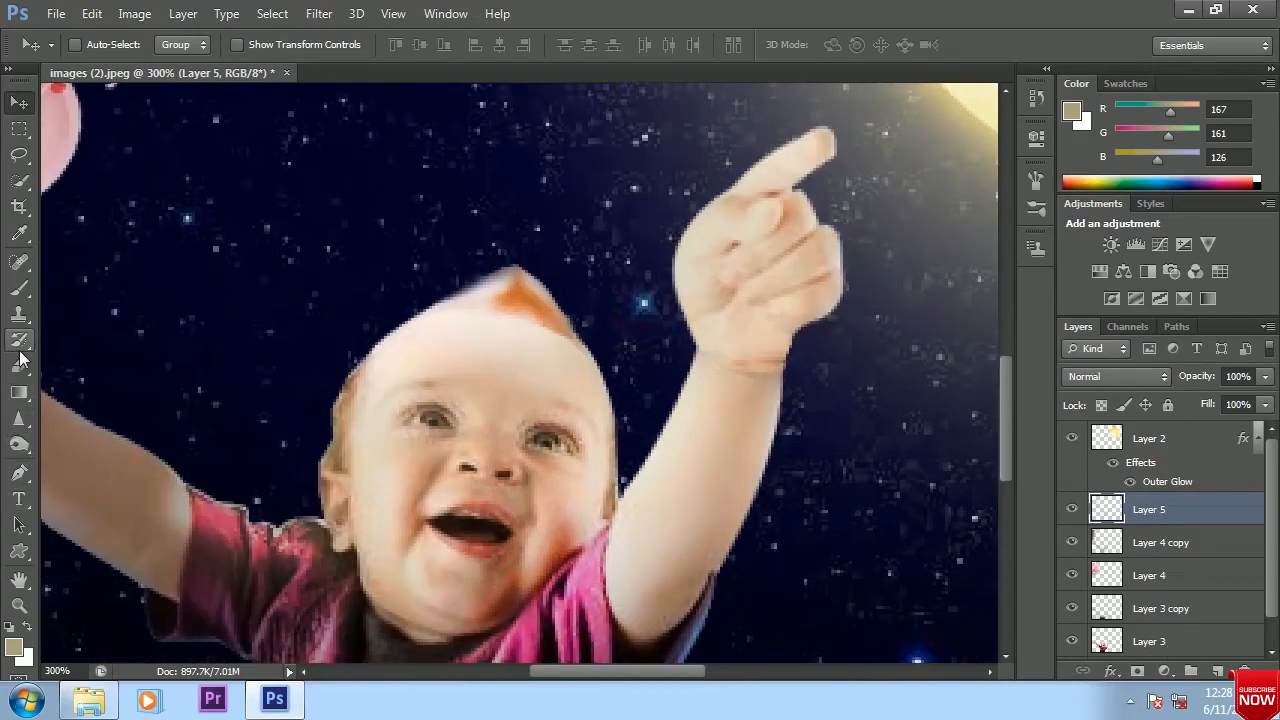
{"action": "left_click", "coordinate": [19, 288]}
{"action": "key", "text": "bracketleft"}
{"action": "key", "text": "bracketleft"}
{"action": "key", "text": "bracketleft"}
{"action": "key", "text": "bracketleft"}
{"action": "key", "text": "bracketleft"}
{"action": "key", "text": "bracketleft"}
{"action": "key", "text": "bracketleft"}
{"action": "key", "text": "bracketleft"}
{"action": "key", "text": "bracketleft"}
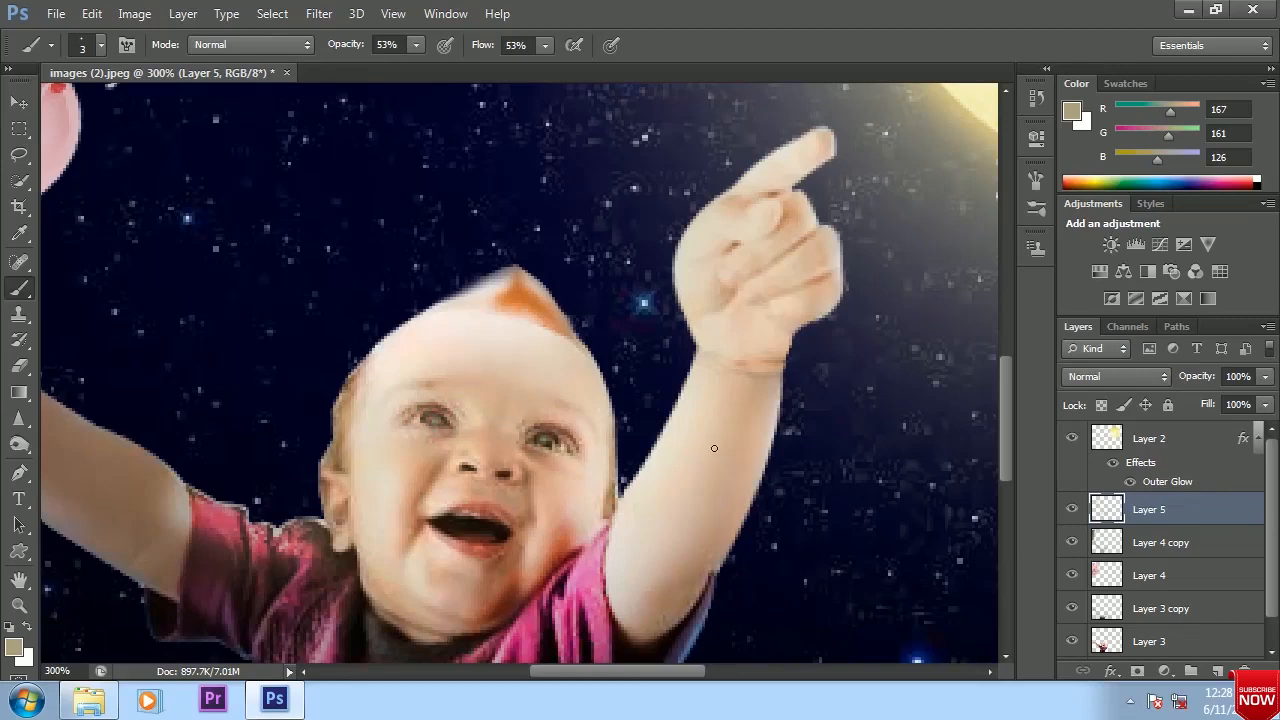
{"action": "key", "text": "ctrl+minus"}
{"action": "key", "text": "ctrl+minus"}
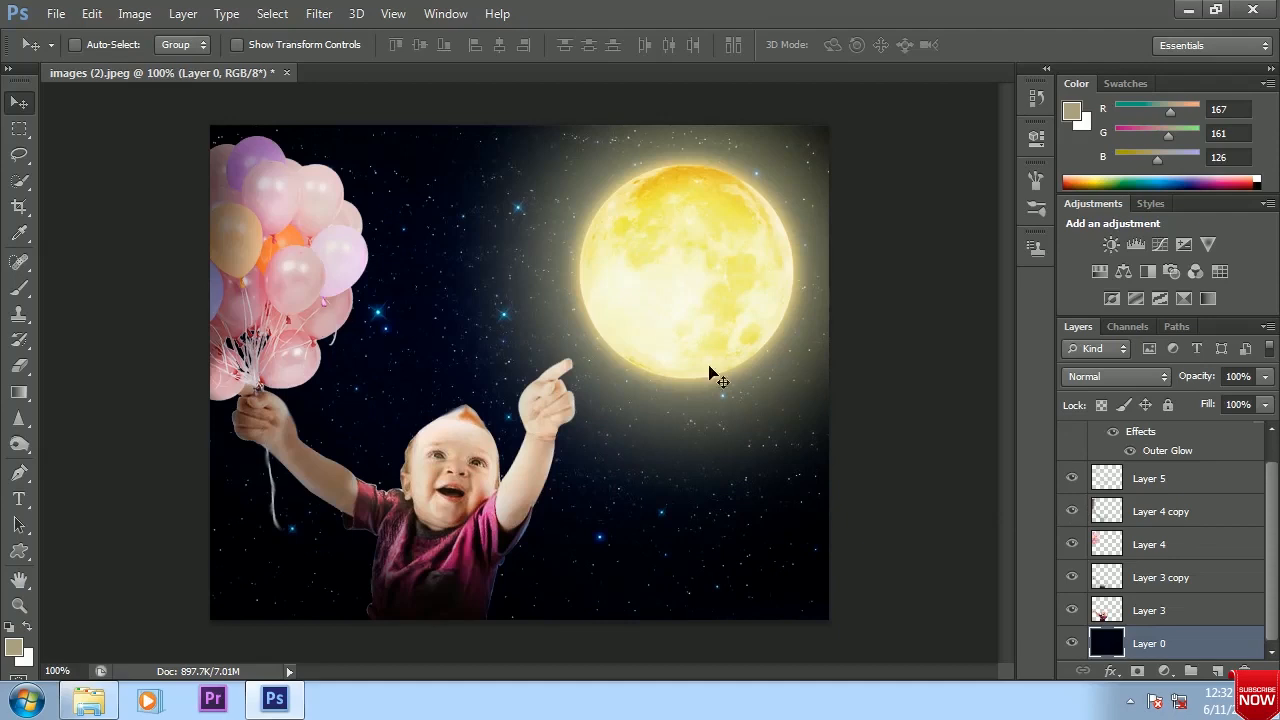
{"action": "scroll", "coordinate": [1168, 590], "scroll_direction": "up", "scroll_amount": 3}
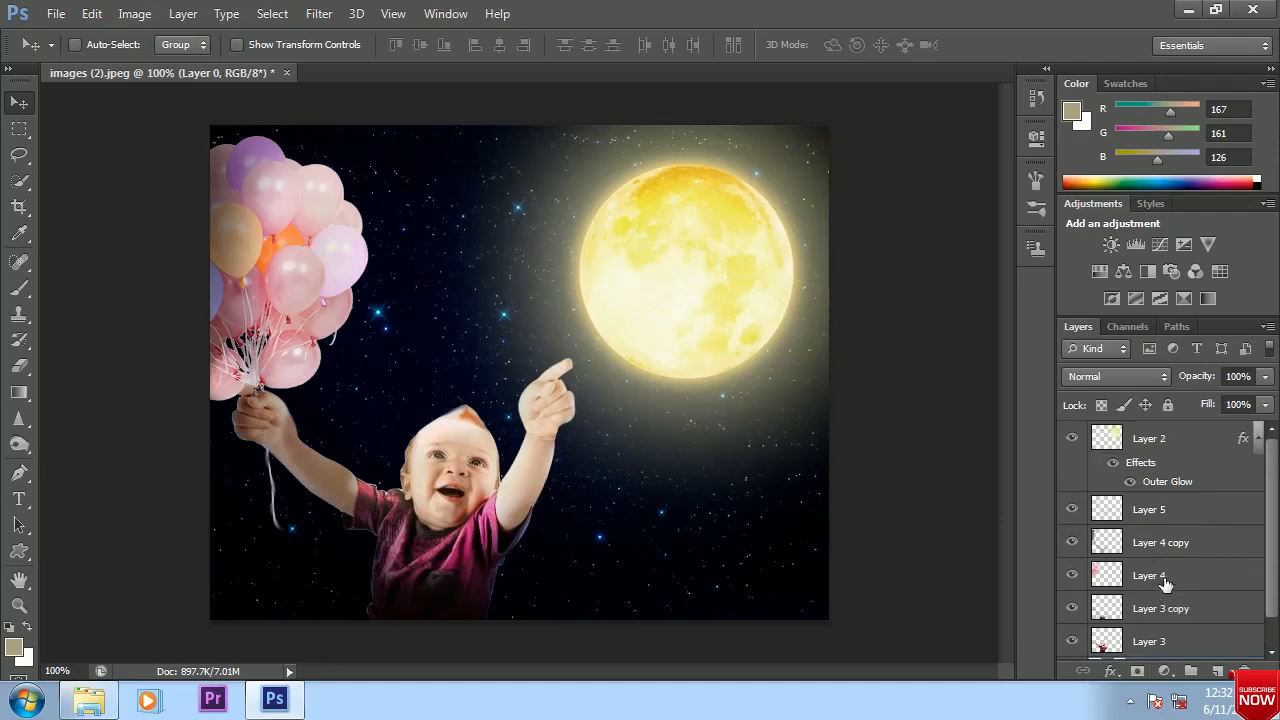
{"action": "left_click", "coordinate": [1128, 440]}
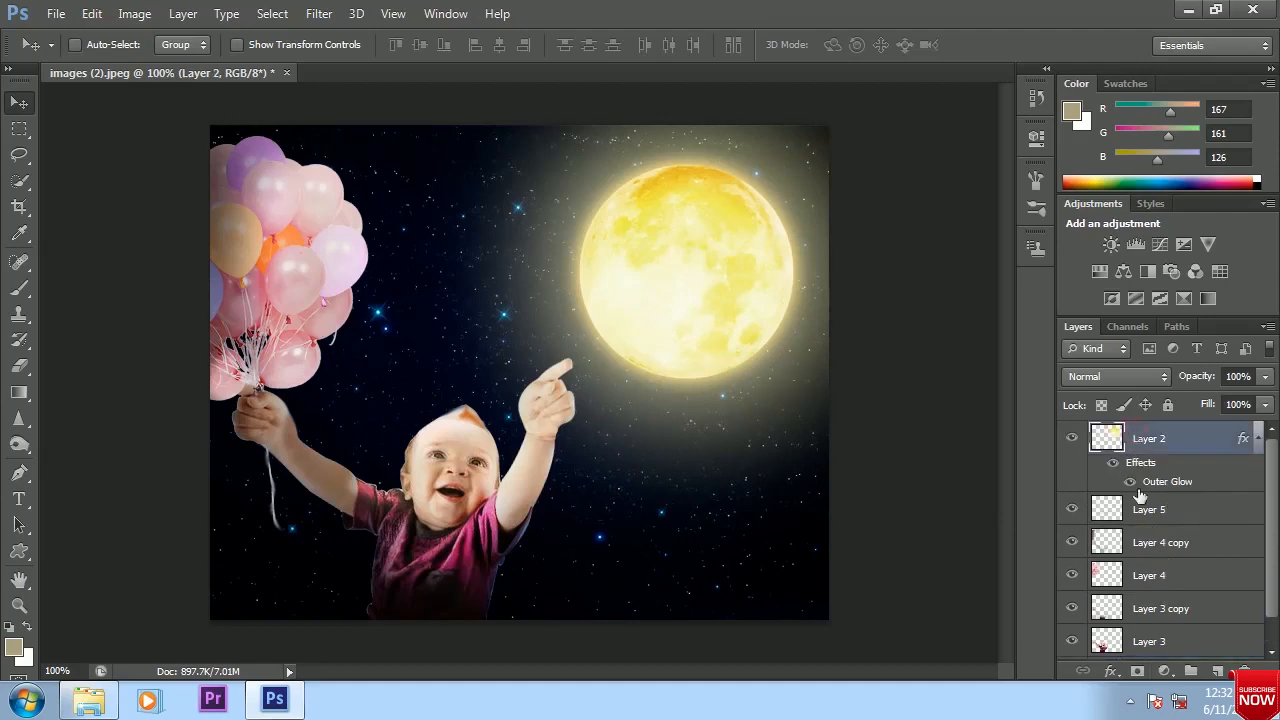
{"action": "scroll", "coordinate": [1150, 510], "scroll_direction": "down", "scroll_amount": 1}
{"action": "left_click", "coordinate": [1150, 617]}
{"action": "scroll", "coordinate": [1151, 553], "scroll_direction": "up", "scroll_amount": 1}
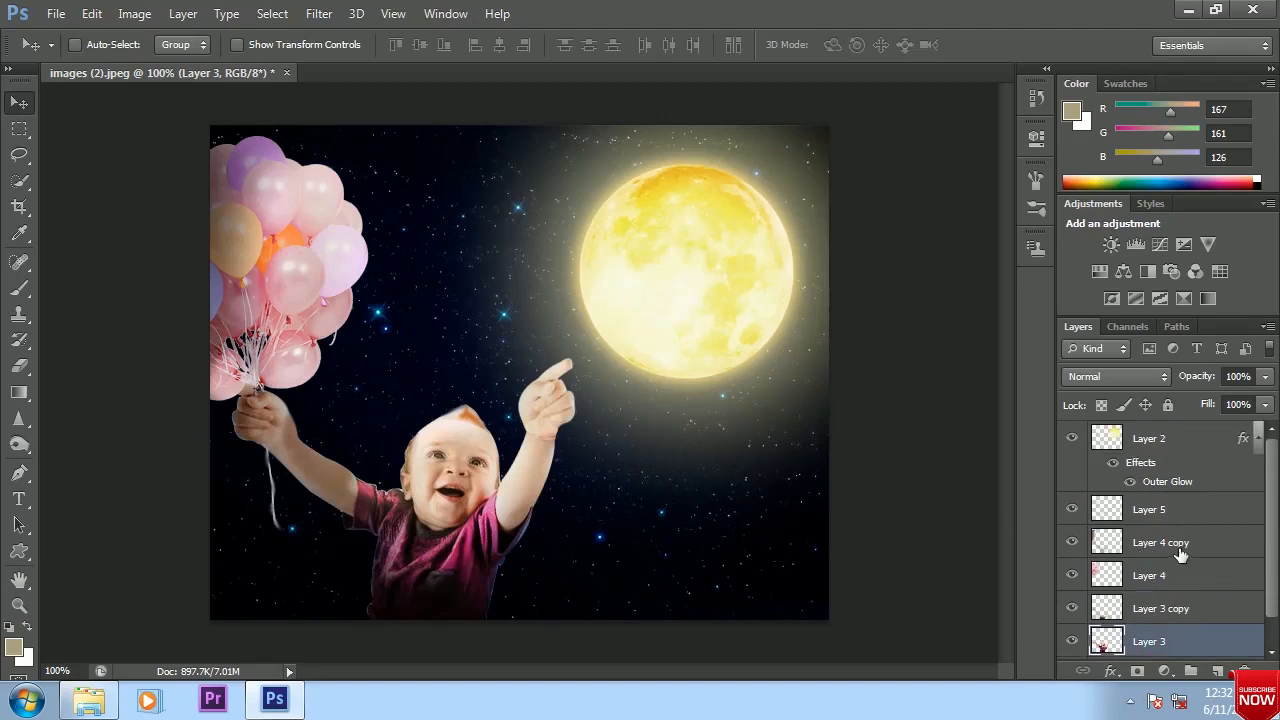
{"action": "key", "text": "ctrl+m"}
{"action": "left_click_drag", "start_coordinate": [800, 372], "coordinate": [808, 378]}
{"action": "left_click", "coordinate": [1021, 221]}
{"action": "scroll", "coordinate": [1132, 596], "scroll_direction": "down", "scroll_amount": 1}
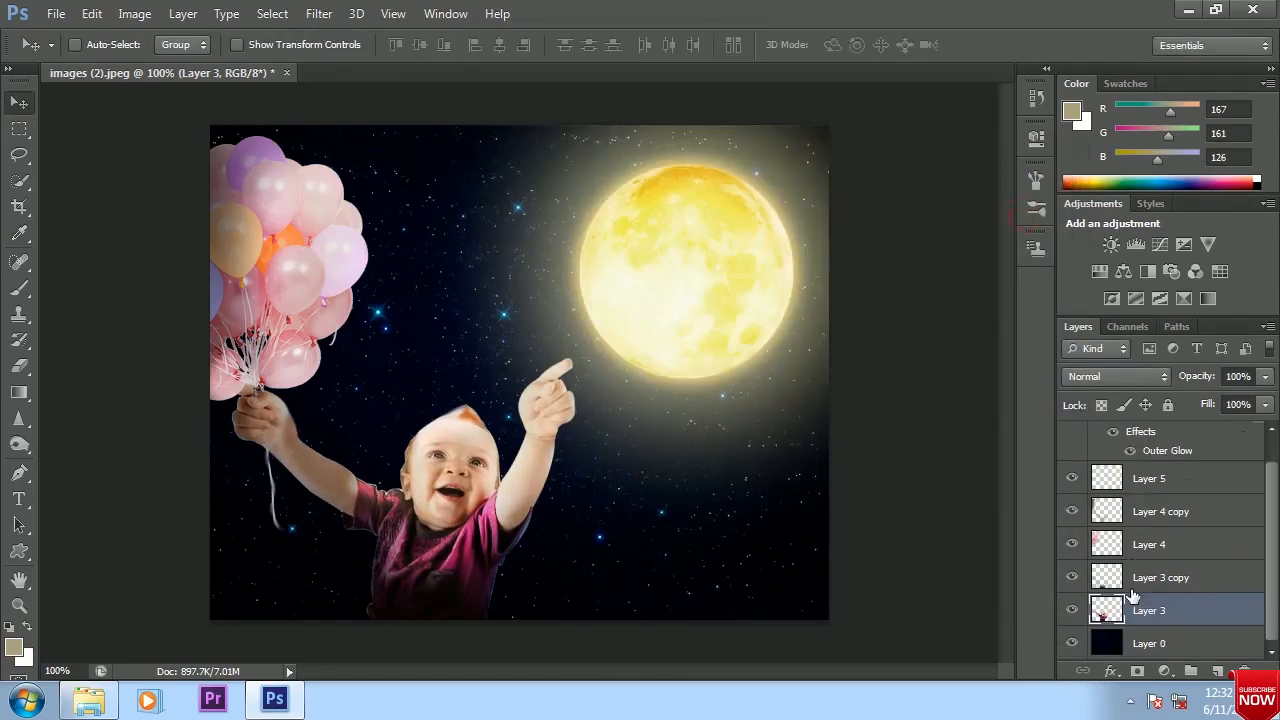
{"action": "key", "text": "ctrl+m"}
{"action": "left_click_drag", "start_coordinate": [800, 371], "coordinate": [787, 351]}
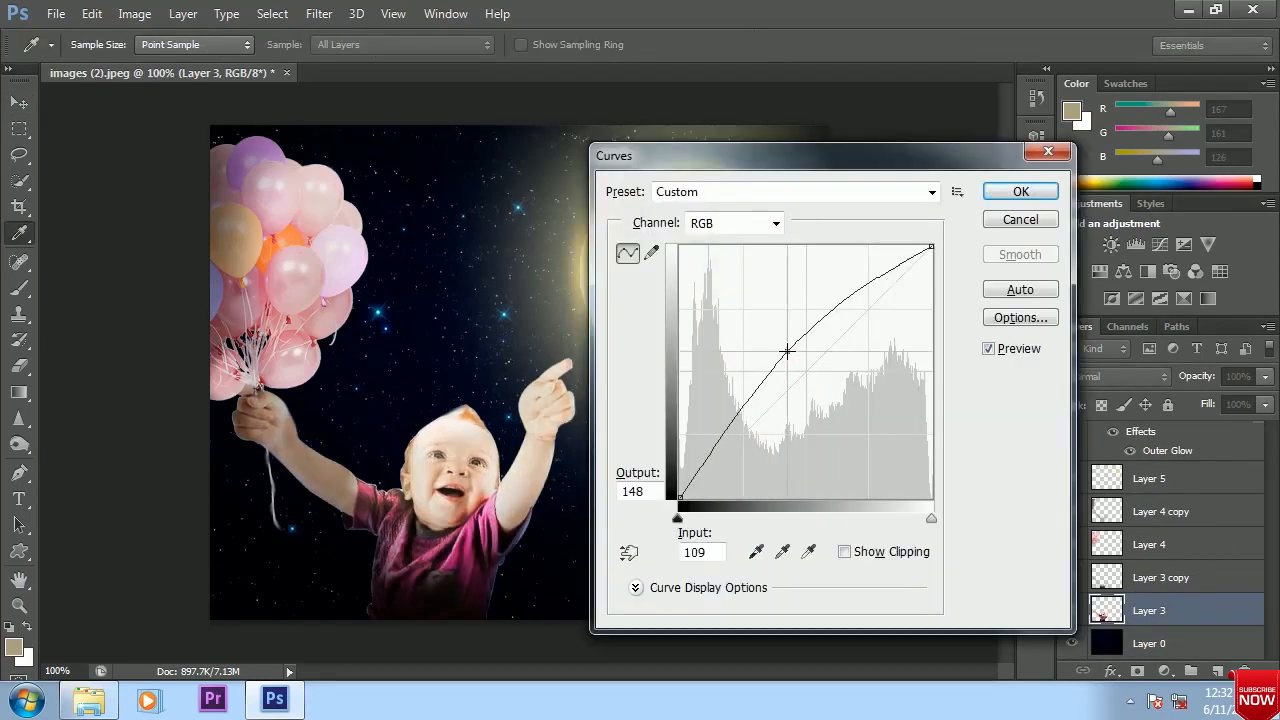
{"action": "left_click", "coordinate": [1012, 225]}
Merge Layer 3 copy with Layer 3 and brighten the merged baby with a Curves point at input 111, output 131
{"action": "left_click", "coordinate": [1146, 582], "text": "ctrl"}
{"action": "key", "text": "ctrl+e"}
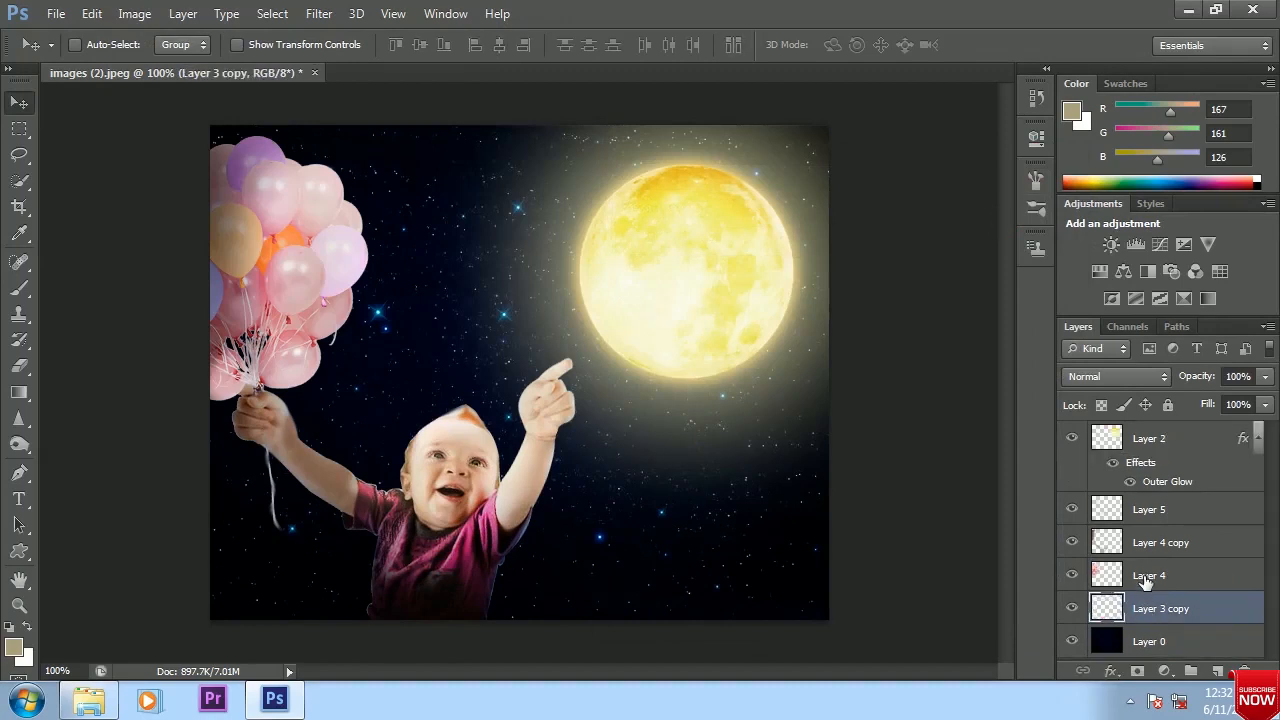
{"action": "key", "text": "ctrl+m"}
{"action": "left_click_drag", "start_coordinate": [794, 377], "coordinate": [789, 362]}
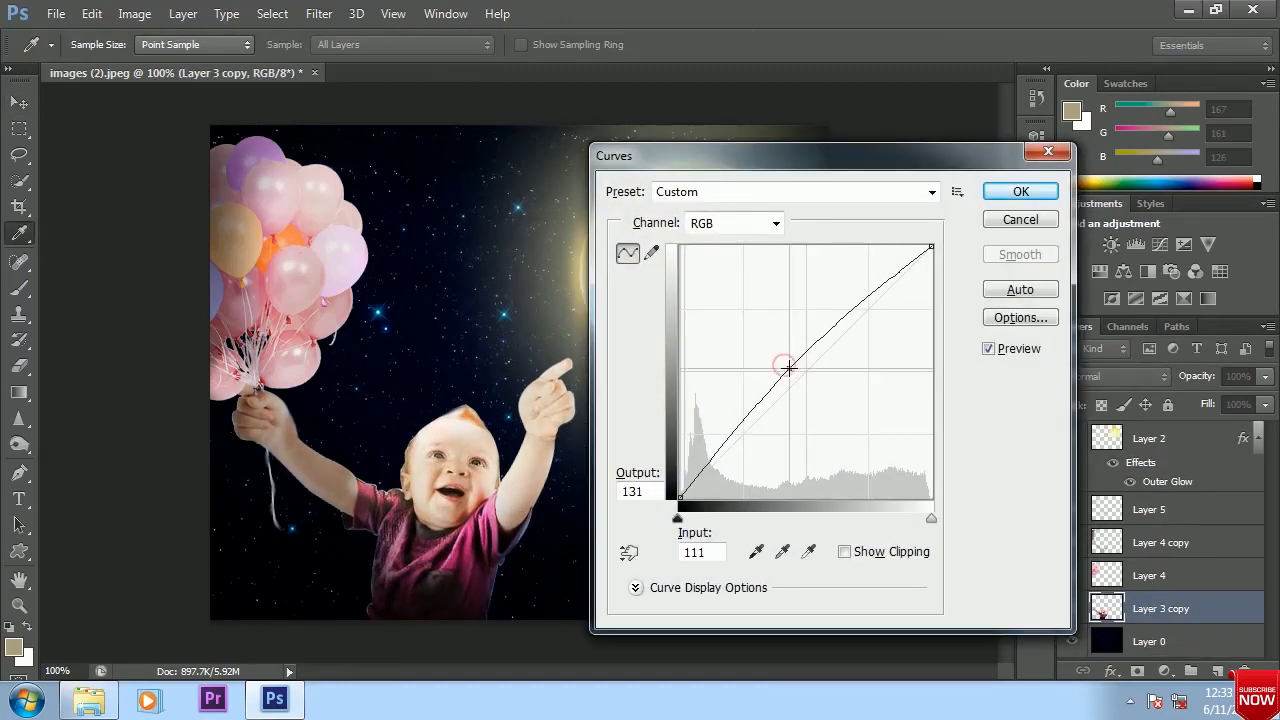
{"action": "left_click", "coordinate": [1000, 191]}
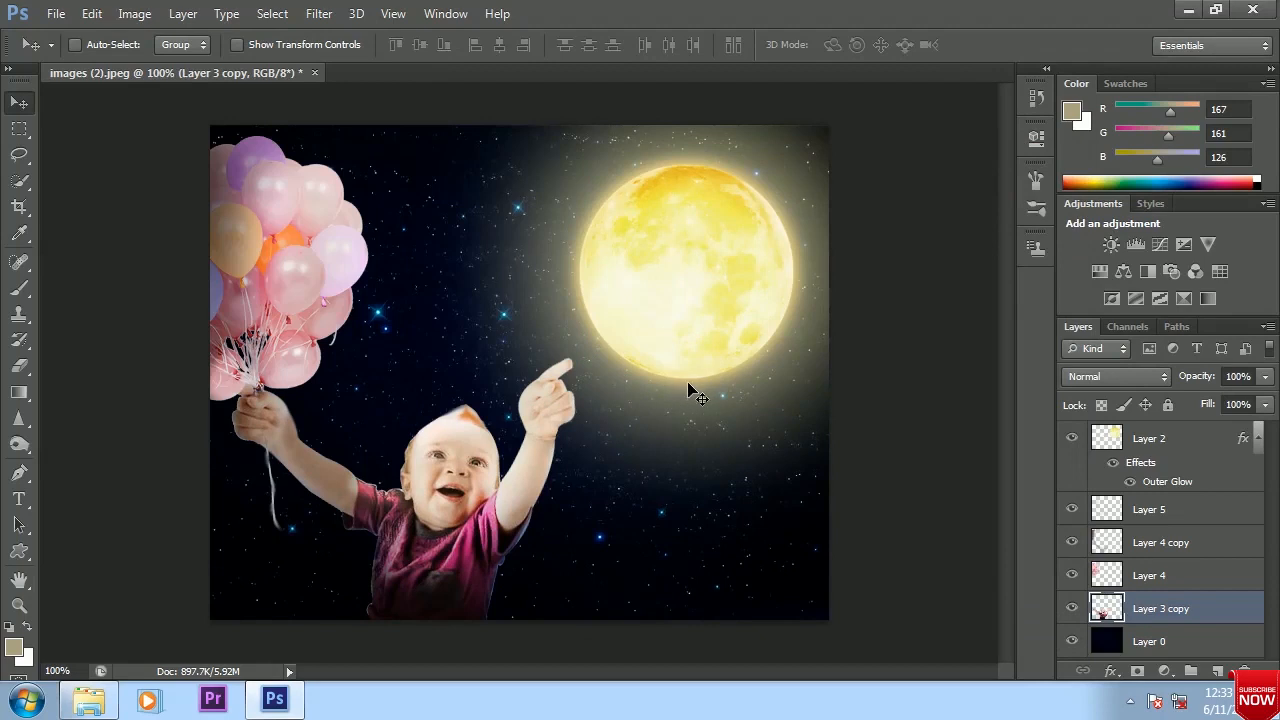
Edit the moon's Outer Glow on Layer 2 and set its size to 250 px
{"action": "left_click", "coordinate": [1143, 440]}
{"action": "right_click", "coordinate": [1143, 440]}
{"action": "left_click", "coordinate": [745, 89]}
{"action": "left_click", "coordinate": [820, 462]}
{"action": "left_click_drag", "start_coordinate": [1105, 396], "coordinate": [1130, 396]}
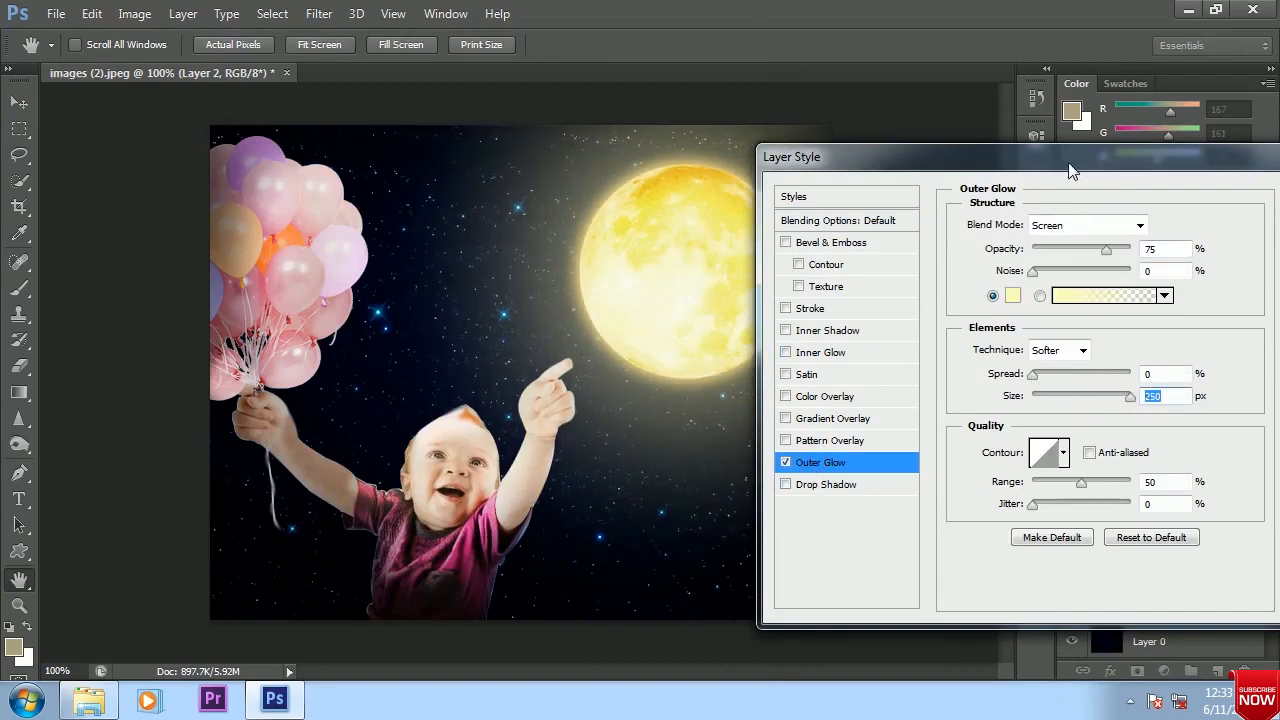
Set the moon's Outer Glow opacity to 84% with 0% spread, leave Drop Shadow off, and apply the layer style
{"action": "left_click", "coordinate": [812, 486]}
{"action": "left_click", "coordinate": [786, 484]}
{"action": "left_click", "coordinate": [820, 462]}
{"action": "mouse_move", "coordinate": [1106, 249]}
{"action": "left_mouse_down"}
{"action": "mouse_move", "coordinate": [1157, 249]}
{"action": "mouse_move", "coordinate": [1077, 256]}
{"action": "mouse_move", "coordinate": [1157, 262]}
{"action": "mouse_move", "coordinate": [1116, 256]}
{"action": "left_mouse_up"}
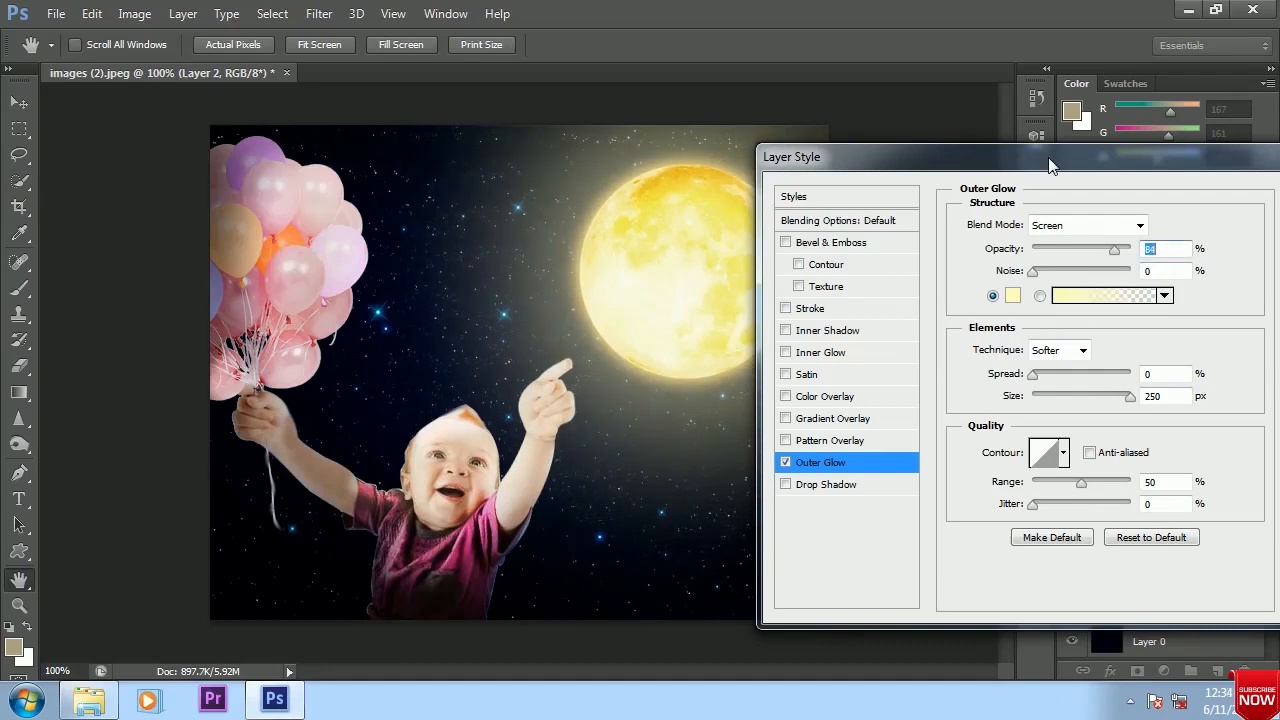
{"action": "left_click_drag", "start_coordinate": [1050, 165], "coordinate": [993, 166]}
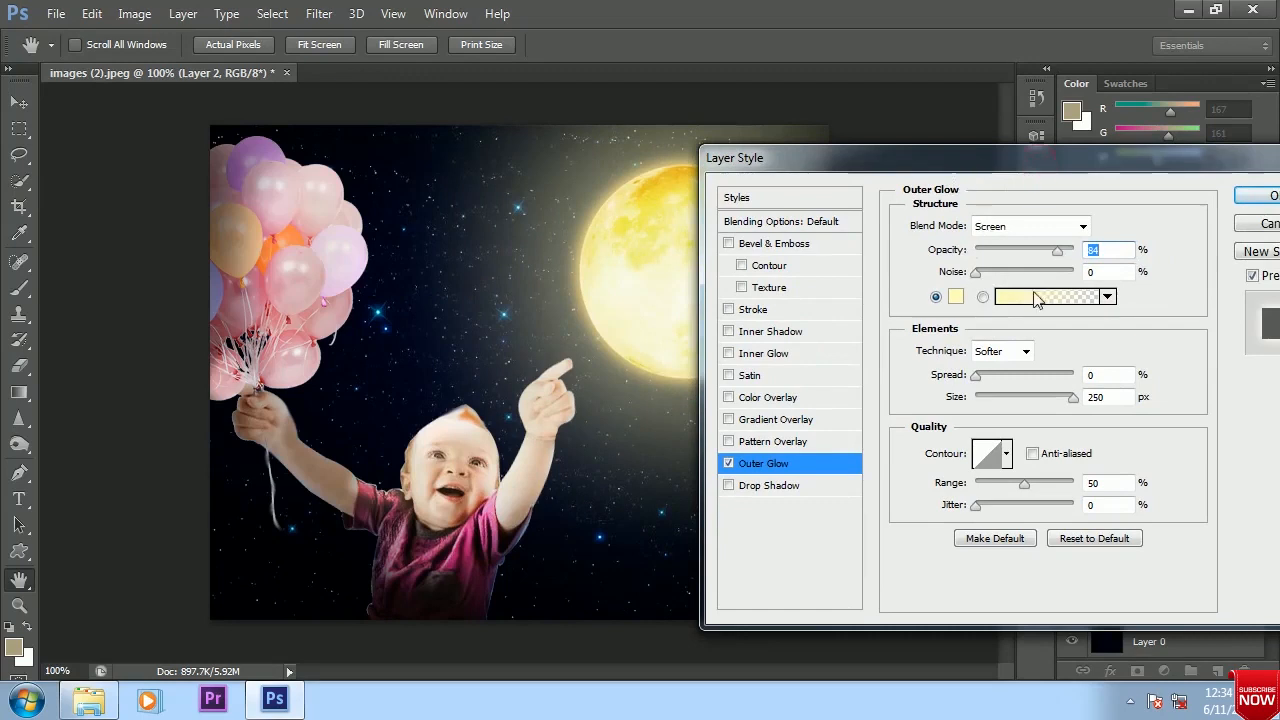
{"action": "mouse_move", "coordinate": [981, 377]}
{"action": "left_mouse_down"}
{"action": "mouse_move", "coordinate": [995, 377]}
{"action": "mouse_move", "coordinate": [961, 374]}
{"action": "left_mouse_up"}
{"action": "left_click_drag", "start_coordinate": [1088, 163], "coordinate": [902, 174]}
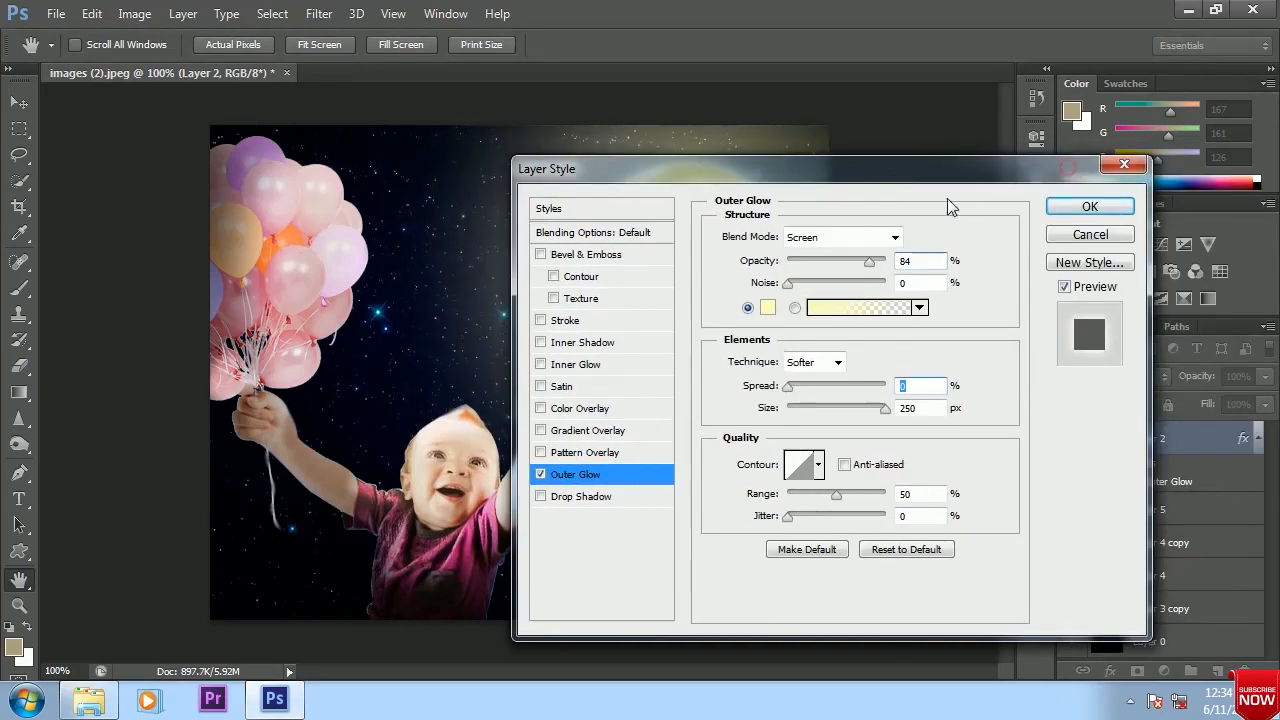
{"action": "left_click", "coordinate": [1104, 206]}
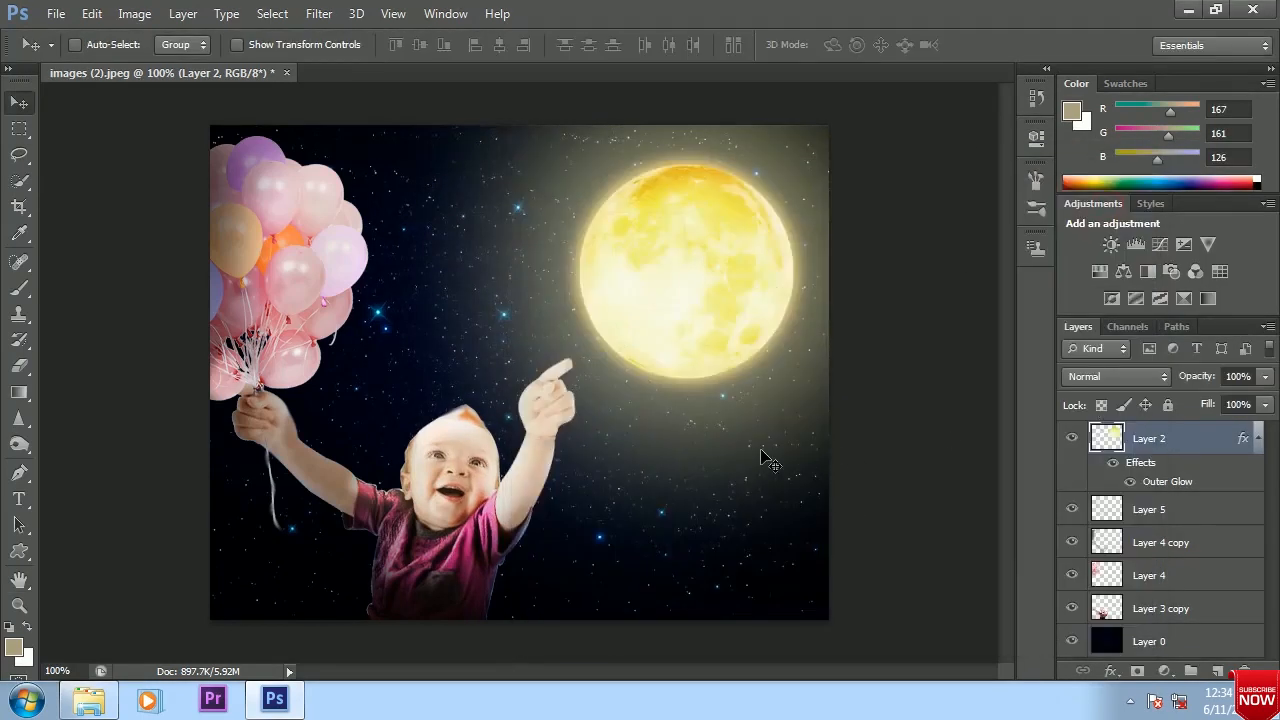
Activate the Burn tool with a 30 px brush and merge Layer 4 copy with Layer 4 into one balloon layer
{"action": "left_click", "coordinate": [19, 444]}
{"action": "left_click", "coordinate": [1150, 612]}
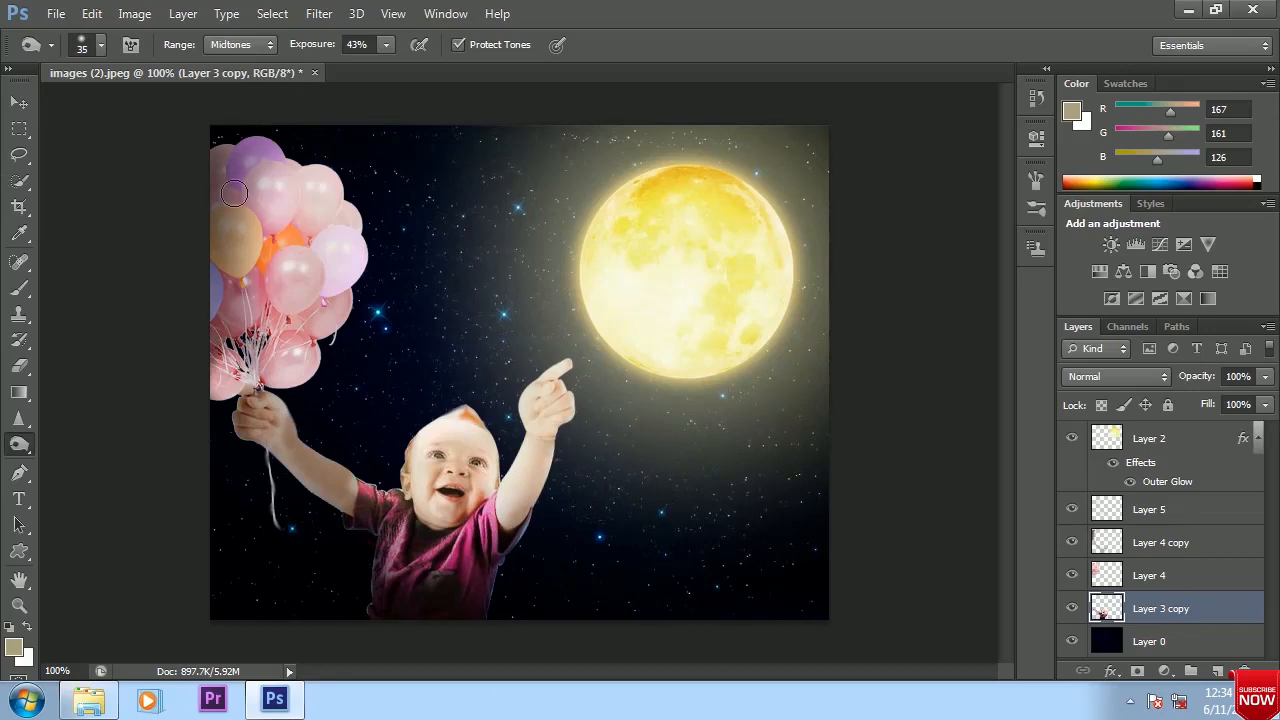
{"action": "key", "text": "bracketleft"}
{"action": "left_click", "coordinate": [1160, 542]}
{"action": "left_click", "coordinate": [1150, 573], "text": "shift"}
{"action": "key", "text": "ctrl+e"}
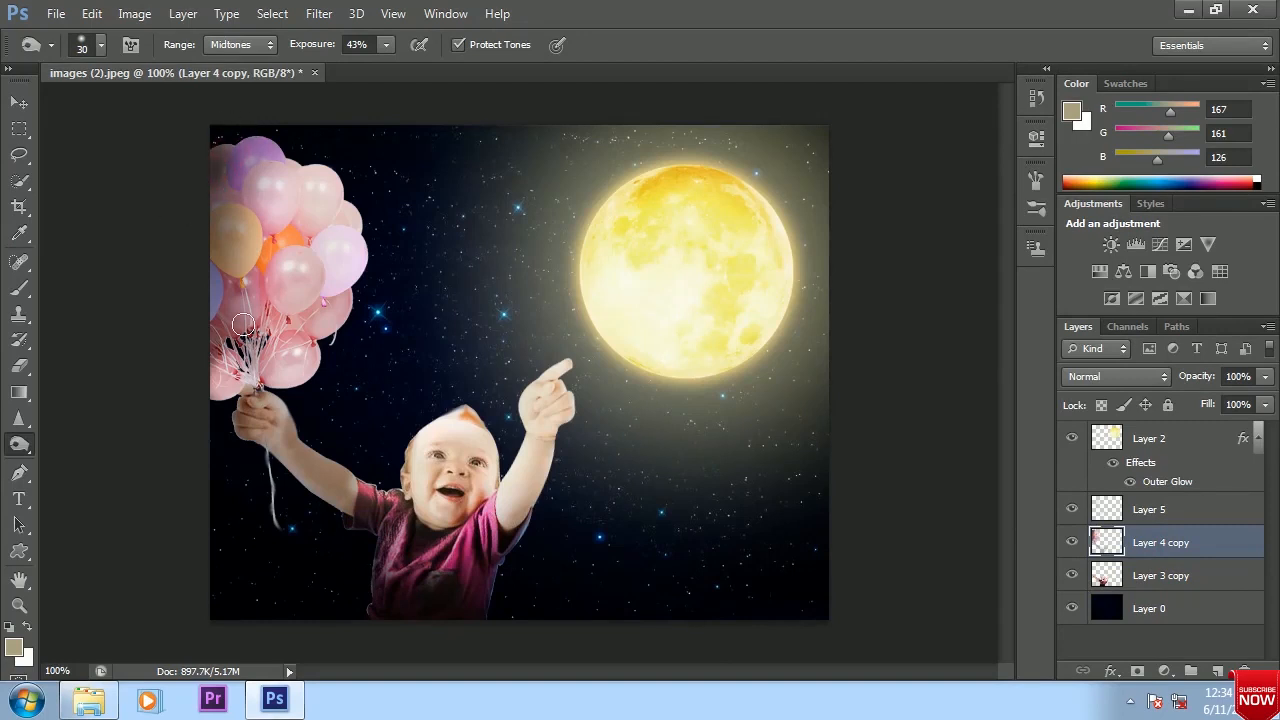
Burn the balloon strings with a 30 px brush and the balloons along the image's left edge with a larger brush, up to 60 px
{"action": "mouse_move", "coordinate": [247, 354]}
{"action": "left_mouse_down"}
{"action": "mouse_move", "coordinate": [276, 327]}
{"action": "mouse_move", "coordinate": [247, 350]}
{"action": "mouse_move", "coordinate": [229, 338]}
{"action": "mouse_move", "coordinate": [256, 364]}
{"action": "mouse_move", "coordinate": [264, 337]}
{"action": "mouse_move", "coordinate": [219, 194]}
{"action": "mouse_move", "coordinate": [219, 321]}
{"action": "mouse_move", "coordinate": [288, 242]}
{"action": "mouse_move", "coordinate": [226, 384]}
{"action": "left_mouse_up"}
{"action": "key", "text": "]"}
{"action": "key", "text": "]"}
{"action": "key", "text": "]"}
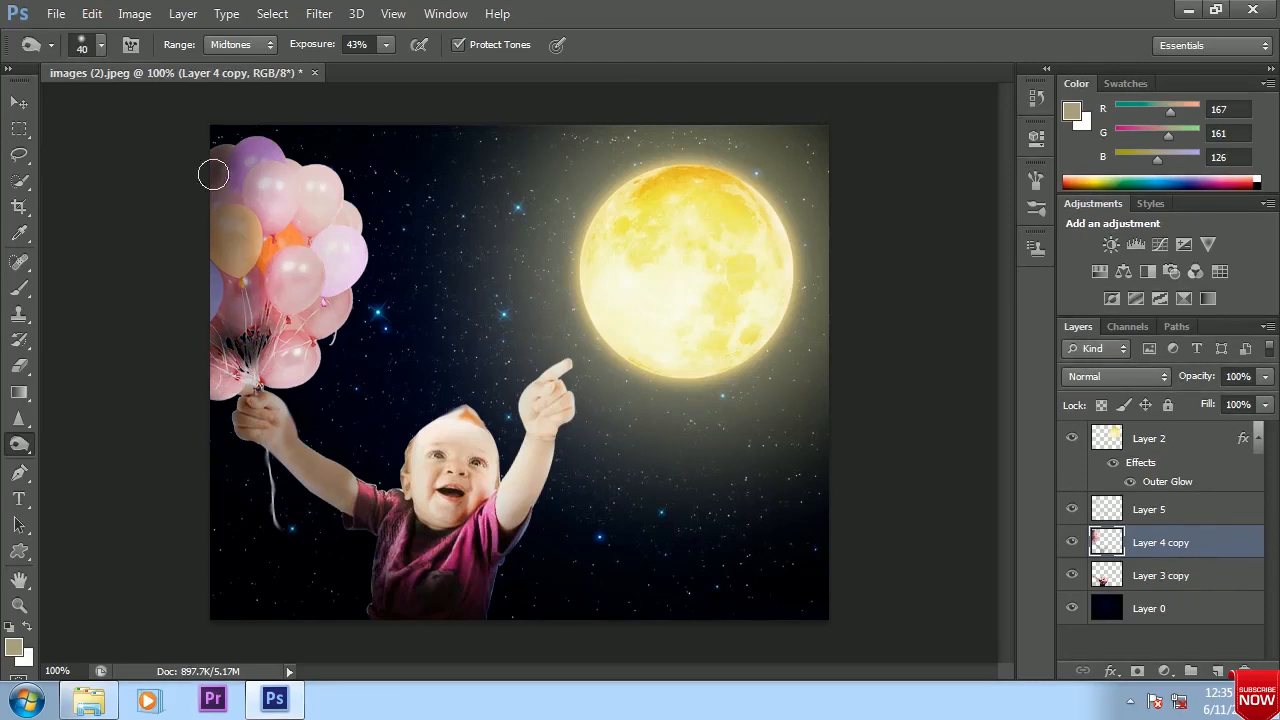
{"action": "left_click_drag", "start_coordinate": [218, 138], "coordinate": [212, 367]}
{"action": "key", "text": "v"}
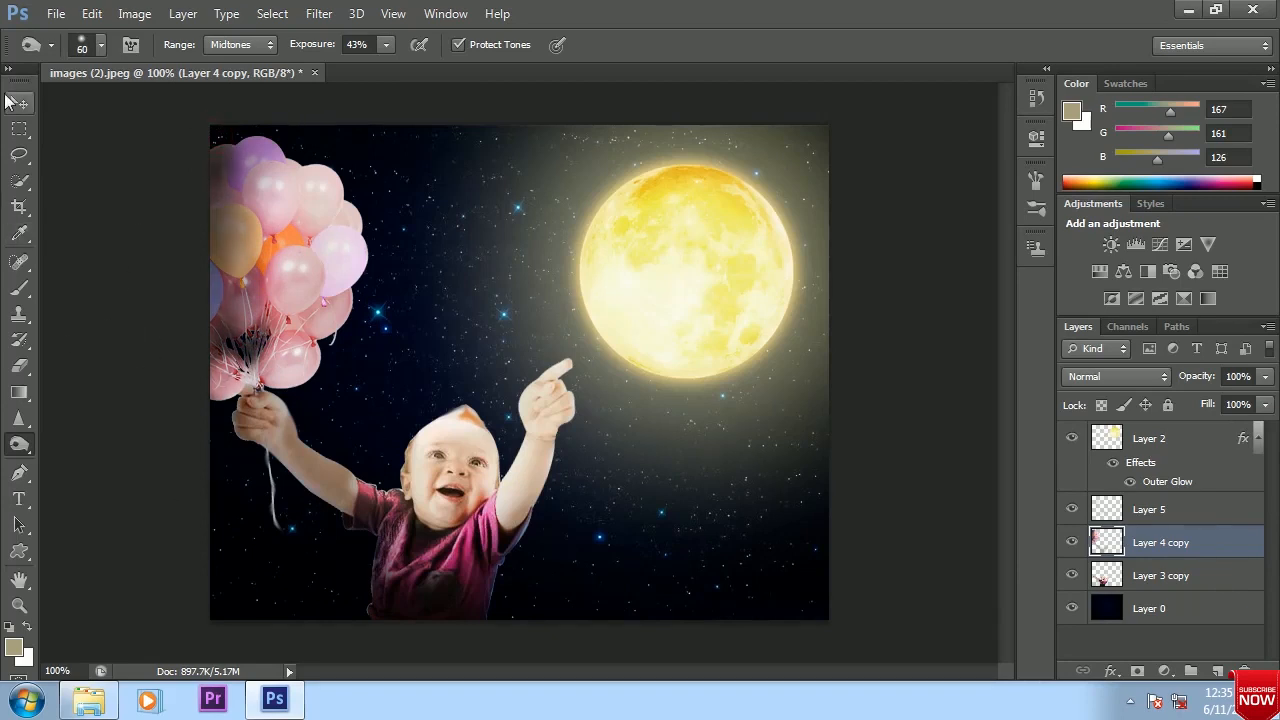
Start saving the composite to the baby sky folder in JPEG format
{"action": "key", "text": "ctrl+s"}
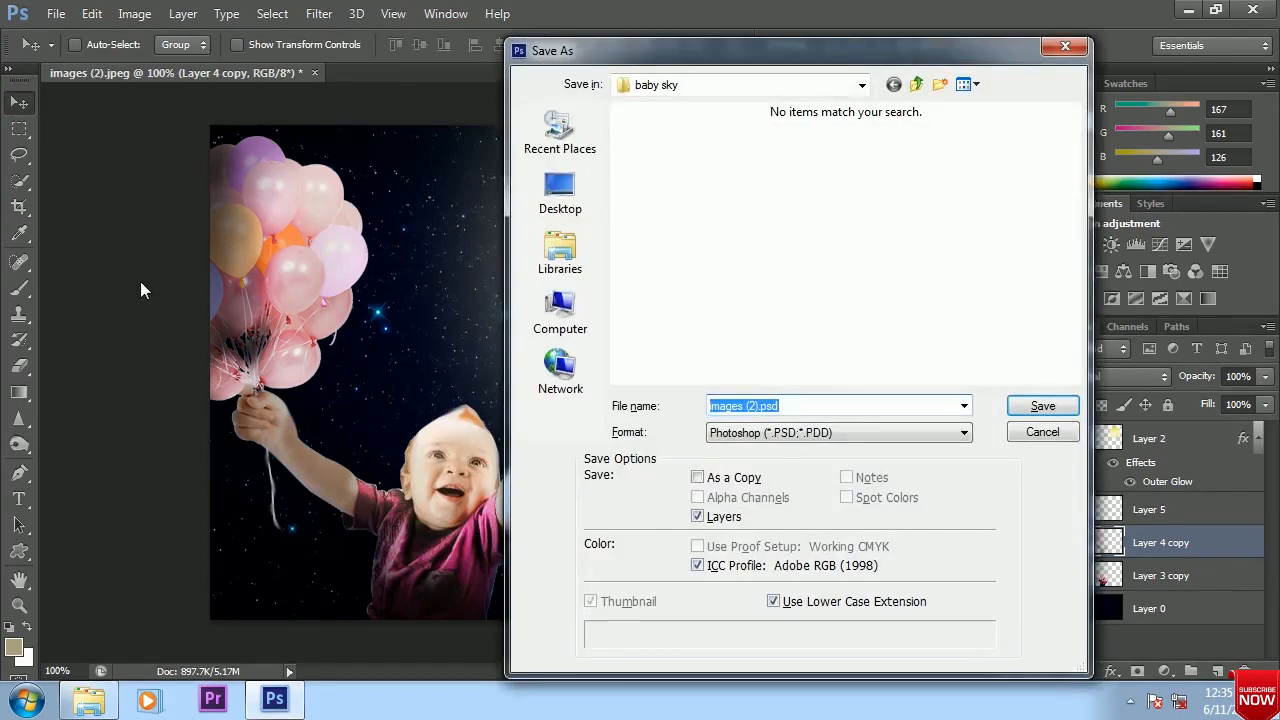
{"action": "left_click", "coordinate": [965, 433]}
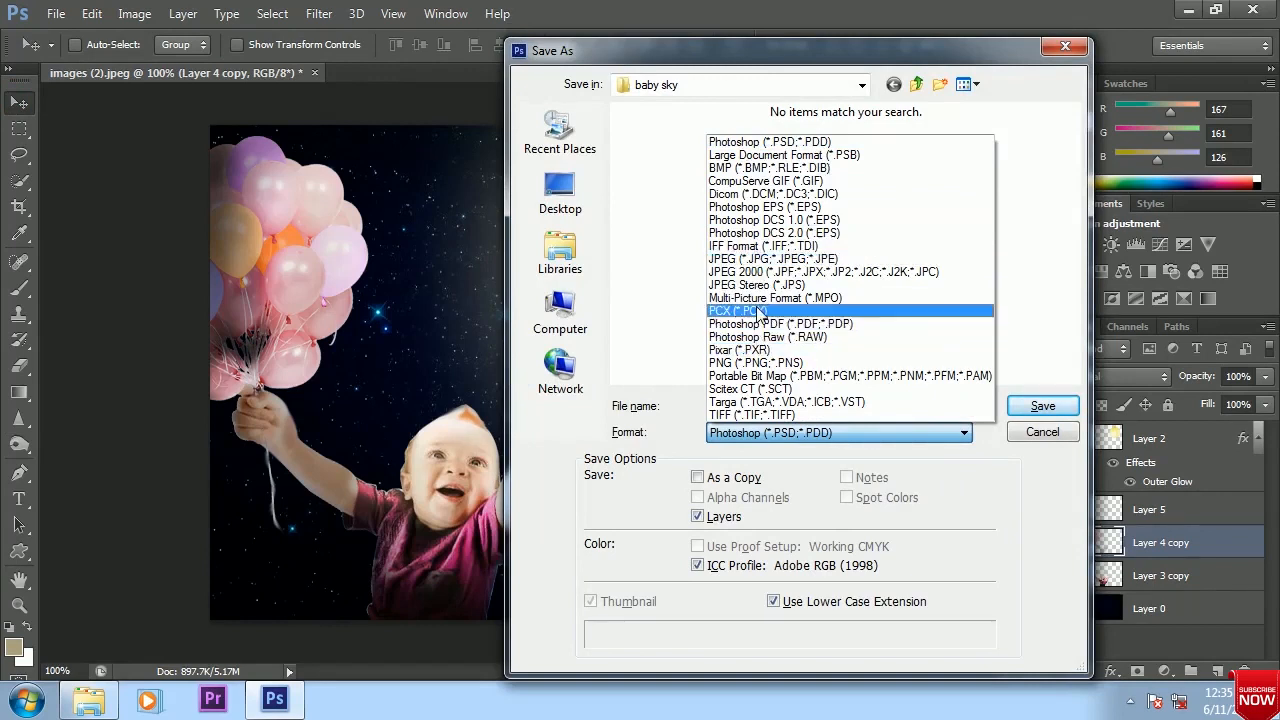
{"action": "left_click", "coordinate": [775, 258]}
{"action": "double_click", "coordinate": [800, 406]}
{"action": "type", "text": "sky baby"}
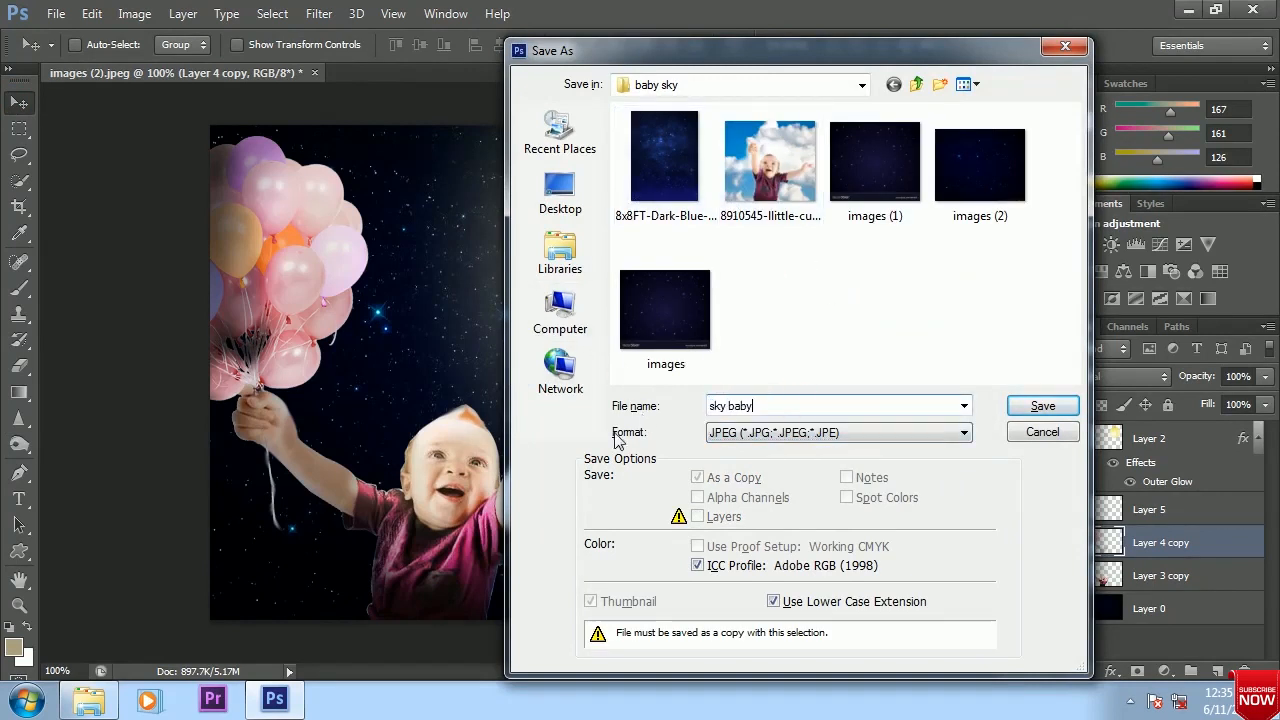
Name the file "baby flying on" and save the JPEG at quality 12 Maximum, Baseline ("Standard")
{"action": "left_click_drag", "start_coordinate": [766, 406], "coordinate": [692, 410]}
{"action": "type", "text": "baby flying on"}
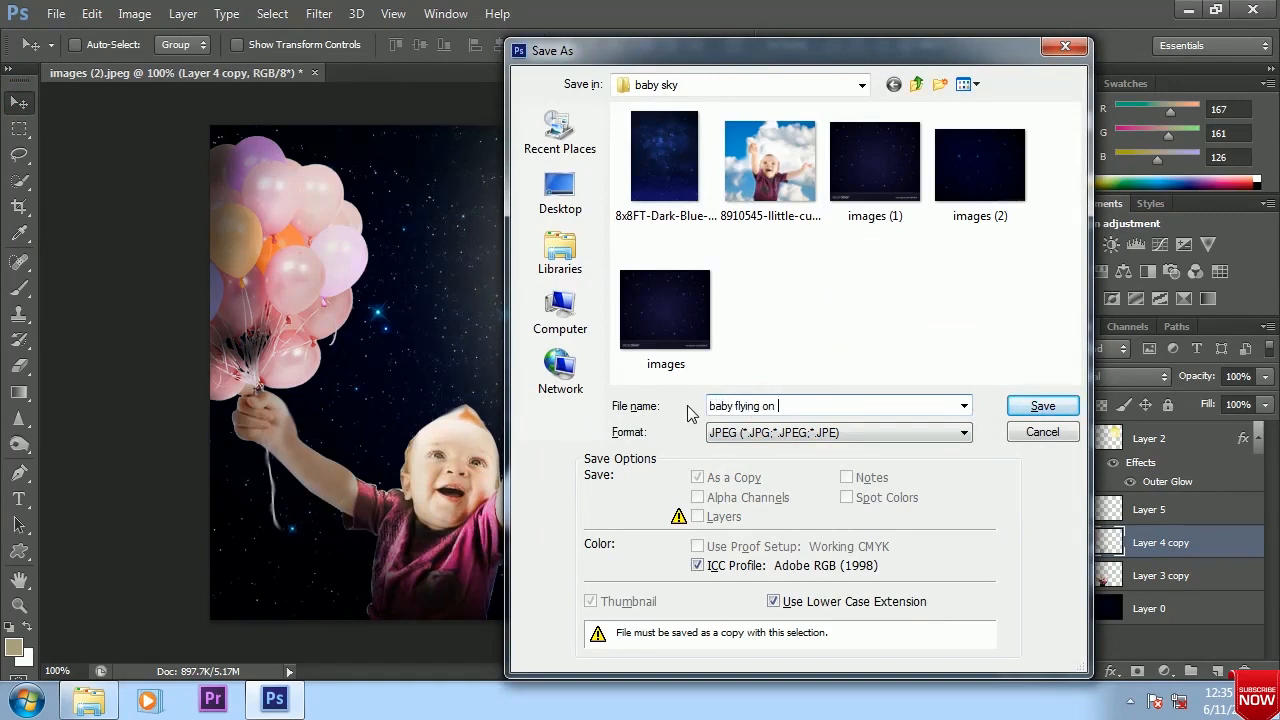
{"action": "left_click", "coordinate": [1045, 404]}
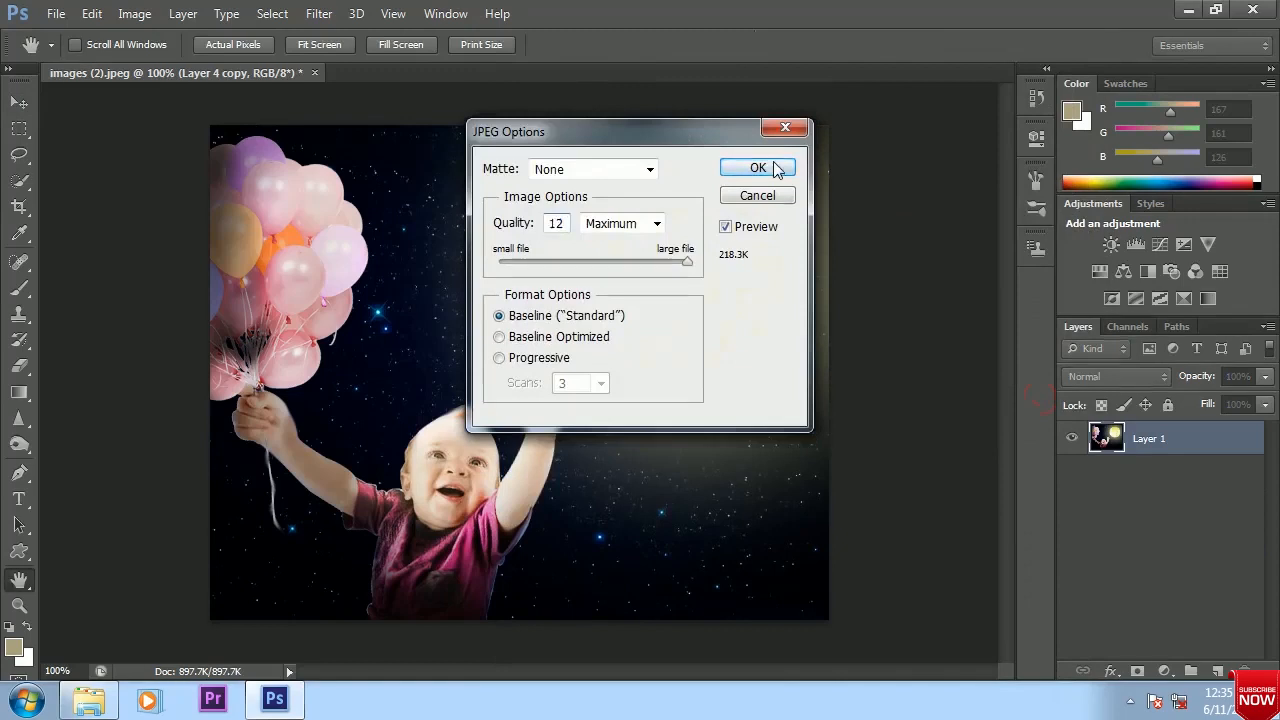
{"action": "left_click", "coordinate": [775, 167]}
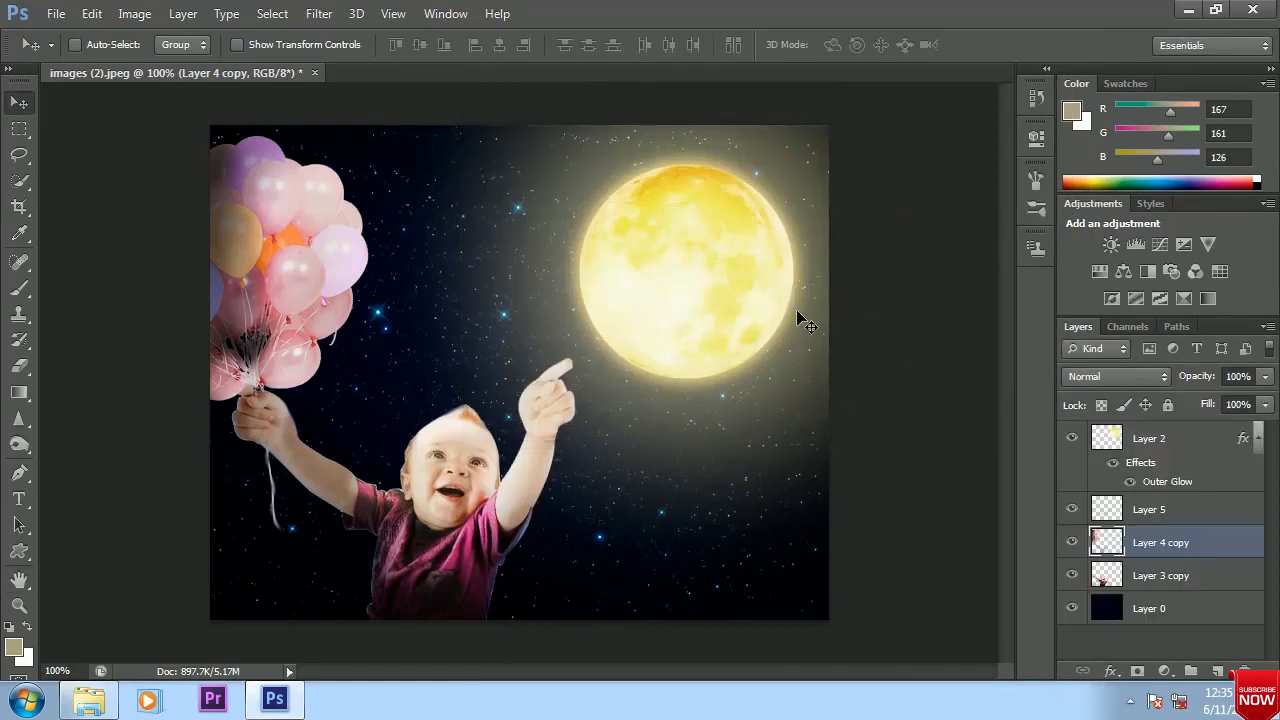
Save the composite as a JPEG in the baby sky folder at quality 12 Maximum, Baseline ("Standard")
{"action": "key", "text": "ctrl+shift+s"}
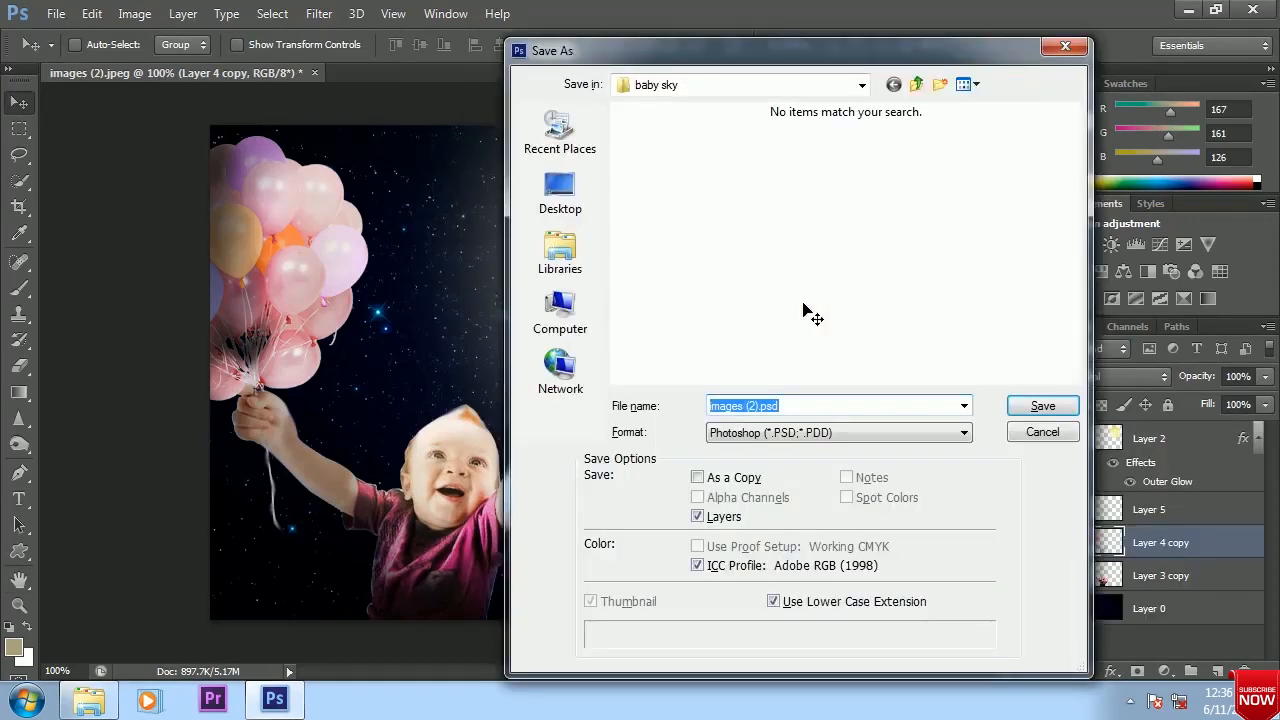
{"action": "left_click", "coordinate": [963, 432]}
{"action": "left_click", "coordinate": [808, 265]}
{"action": "left_click", "coordinate": [862, 175]}
{"action": "left_click", "coordinate": [1043, 405]}
{"action": "left_click", "coordinate": [726, 281]}
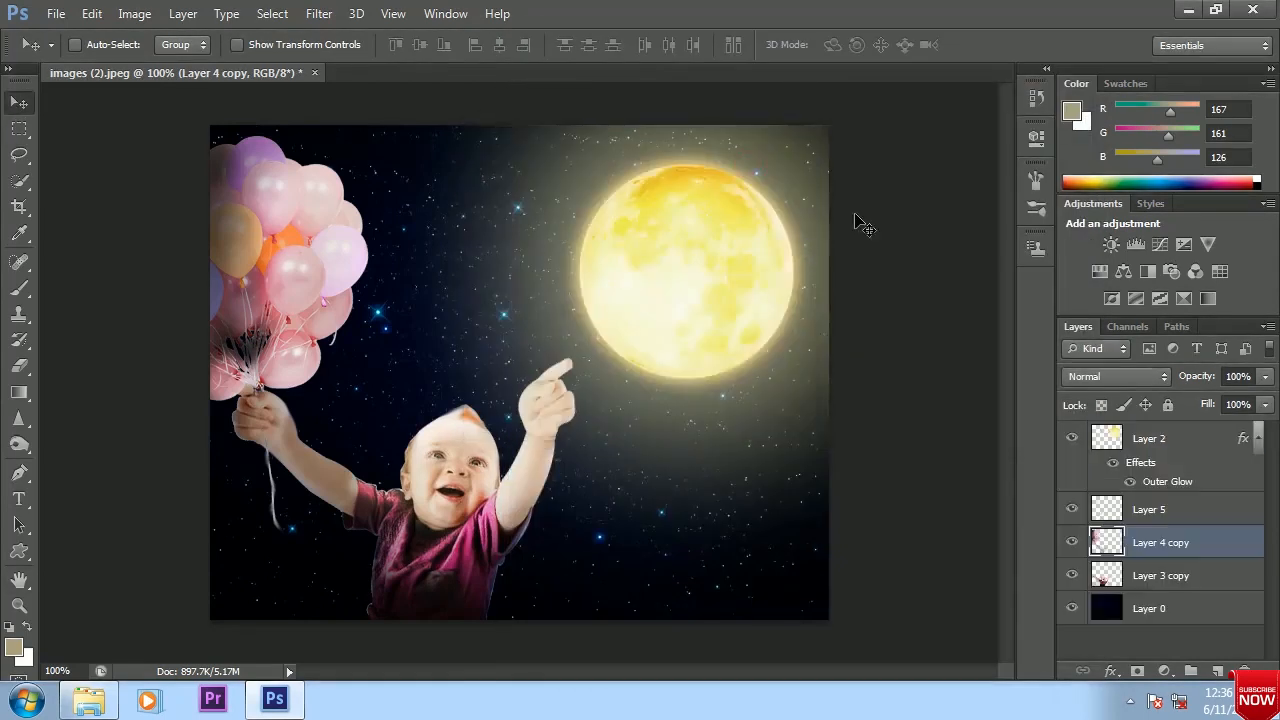
Save the layered composite in Photoshop format with Maximize Compatibility on, and close the document
{"action": "key", "text": "ctrl+shift+s"}
{"action": "left_click", "coordinate": [1043, 405]}
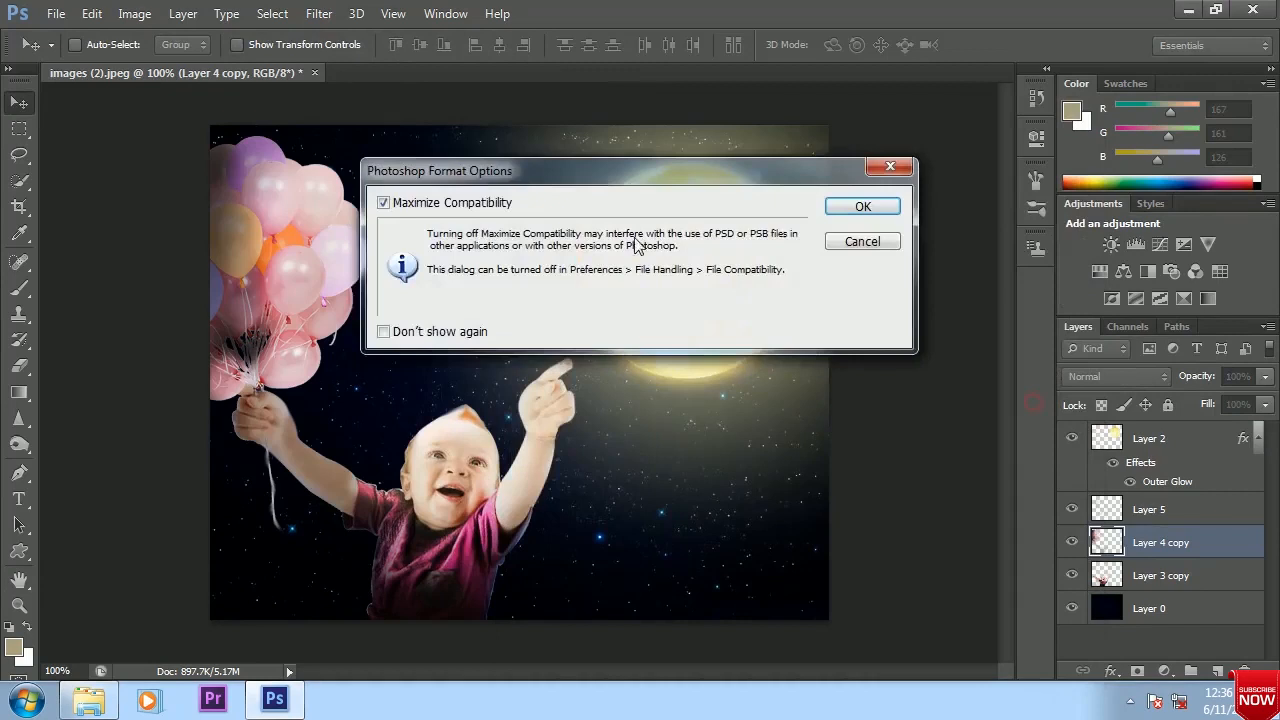
{"action": "left_click", "coordinate": [849, 206]}
{"action": "left_click", "coordinate": [301, 76]}
Open the saved "baby flying on sky.jpg" in Camera Raw
{"action": "left_click", "coordinate": [56, 14]}
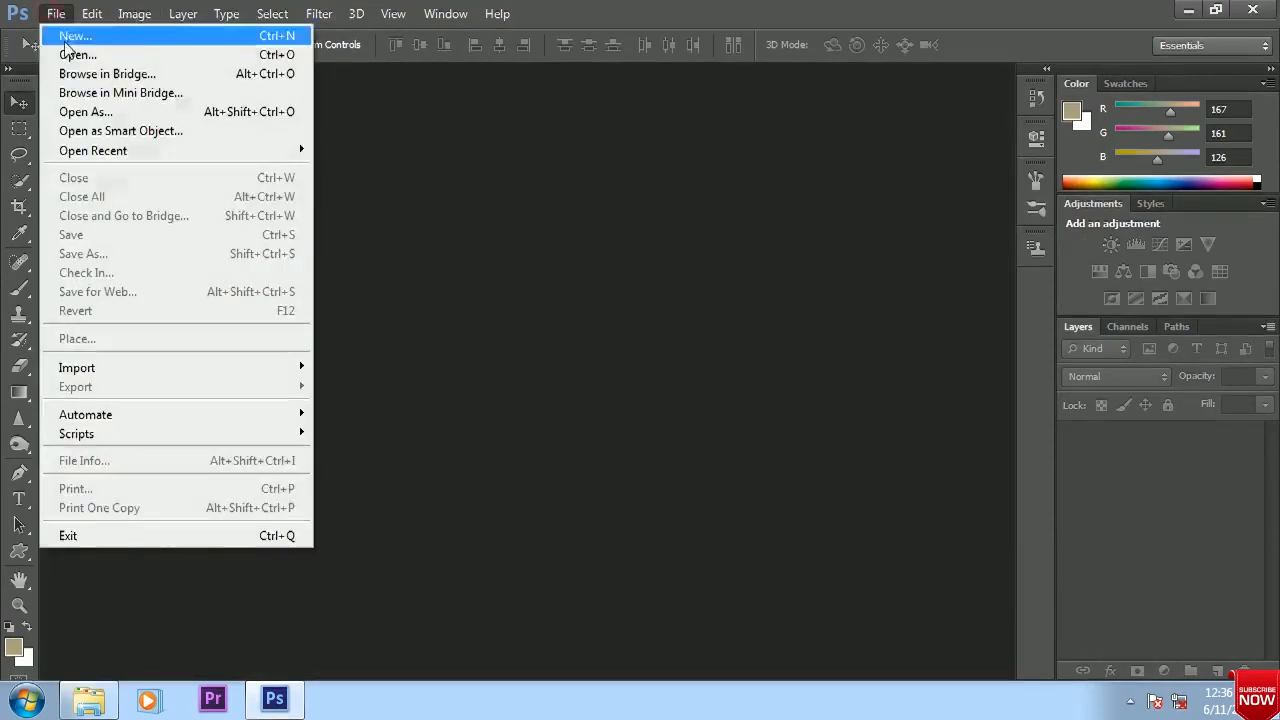
{"action": "left_click", "coordinate": [80, 60]}
{"action": "left_click", "coordinate": [875, 180]}
{"action": "left_click", "coordinate": [1027, 574]}
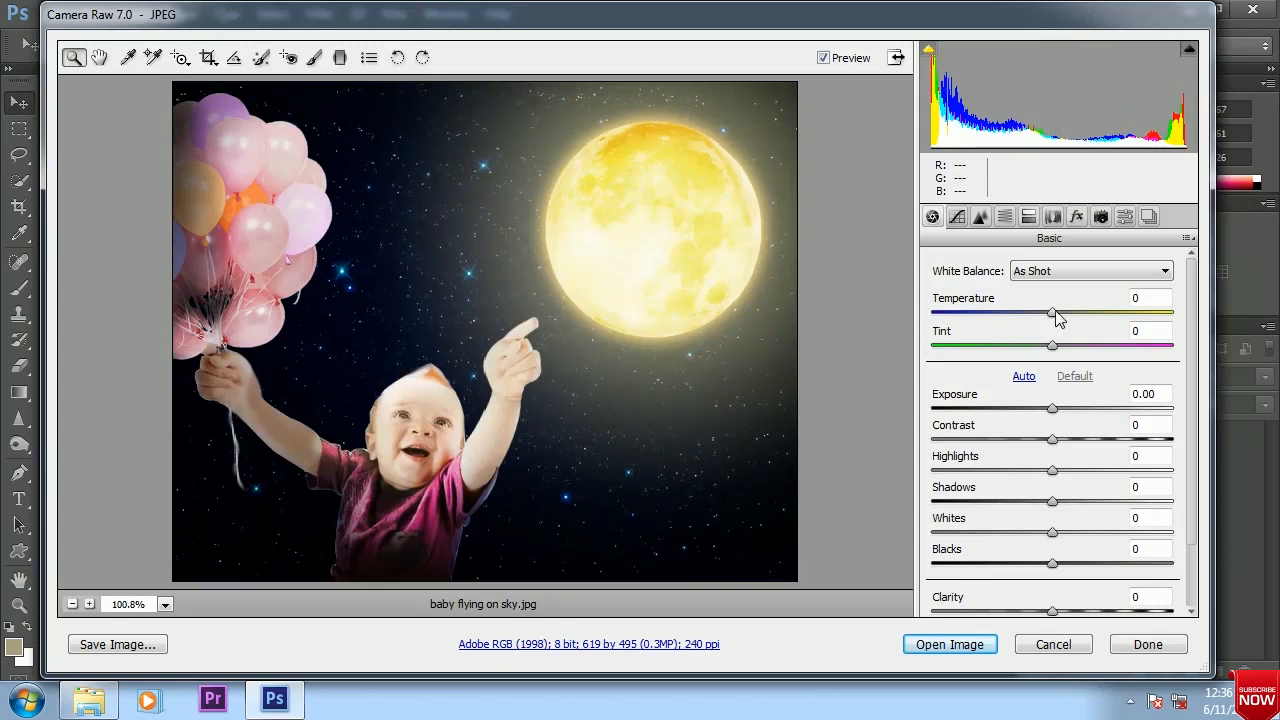
Adjust the image to Temperature +3, Tint +3, Exposure +0.35, Highlights +2, Clarity +27, Vibrance -1 and Saturation +8
{"action": "mouse_move", "coordinate": [1054, 312]}
{"action": "left_mouse_down"}
{"action": "mouse_move", "coordinate": [1068, 316]}
{"action": "mouse_move", "coordinate": [1034, 320]}
{"action": "mouse_move", "coordinate": [1080, 328]}
{"action": "mouse_move", "coordinate": [1068, 328]}
{"action": "left_mouse_up"}
{"action": "left_click_drag", "start_coordinate": [1052, 345], "coordinate": [1086, 350]}
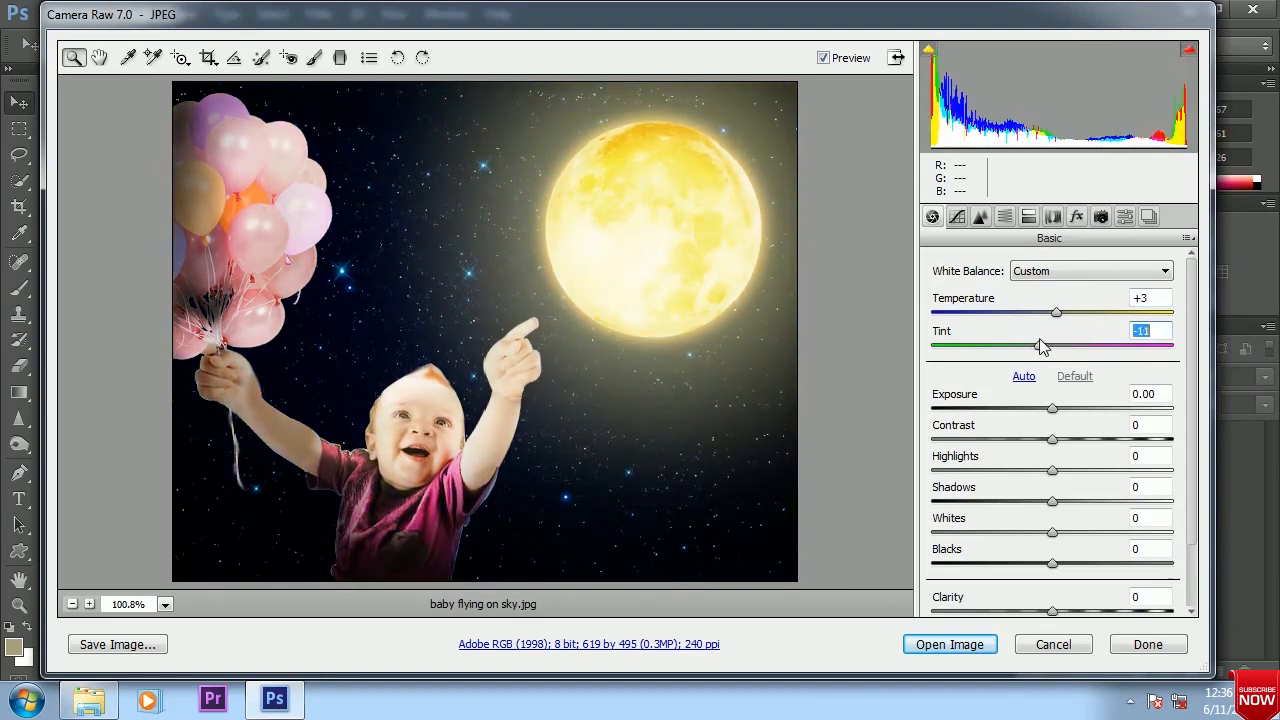
{"action": "mouse_move", "coordinate": [1052, 408]}
{"action": "left_mouse_down"}
{"action": "mouse_move", "coordinate": [1077, 415]}
{"action": "mouse_move", "coordinate": [1038, 408]}
{"action": "mouse_move", "coordinate": [1063, 408]}
{"action": "left_mouse_up"}
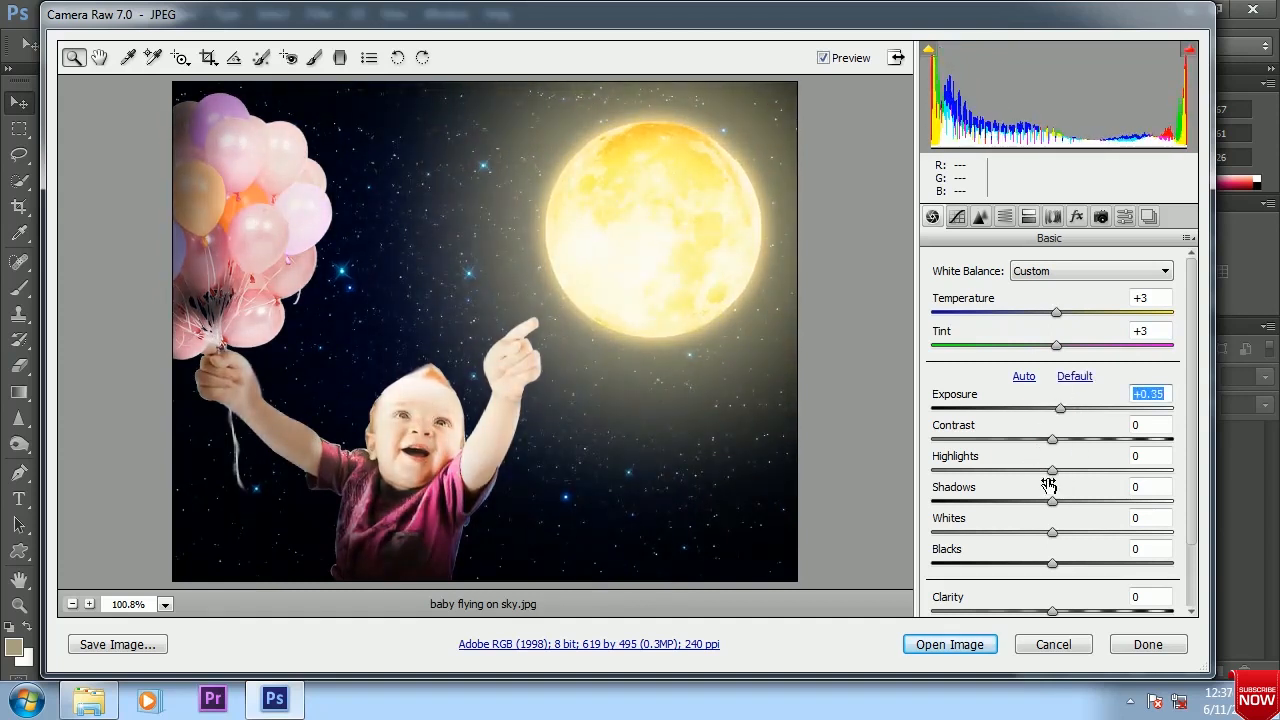
{"action": "mouse_move", "coordinate": [1060, 476]}
{"action": "left_mouse_down"}
{"action": "mouse_move", "coordinate": [1089, 480]}
{"action": "mouse_move", "coordinate": [1055, 474]}
{"action": "left_mouse_up"}
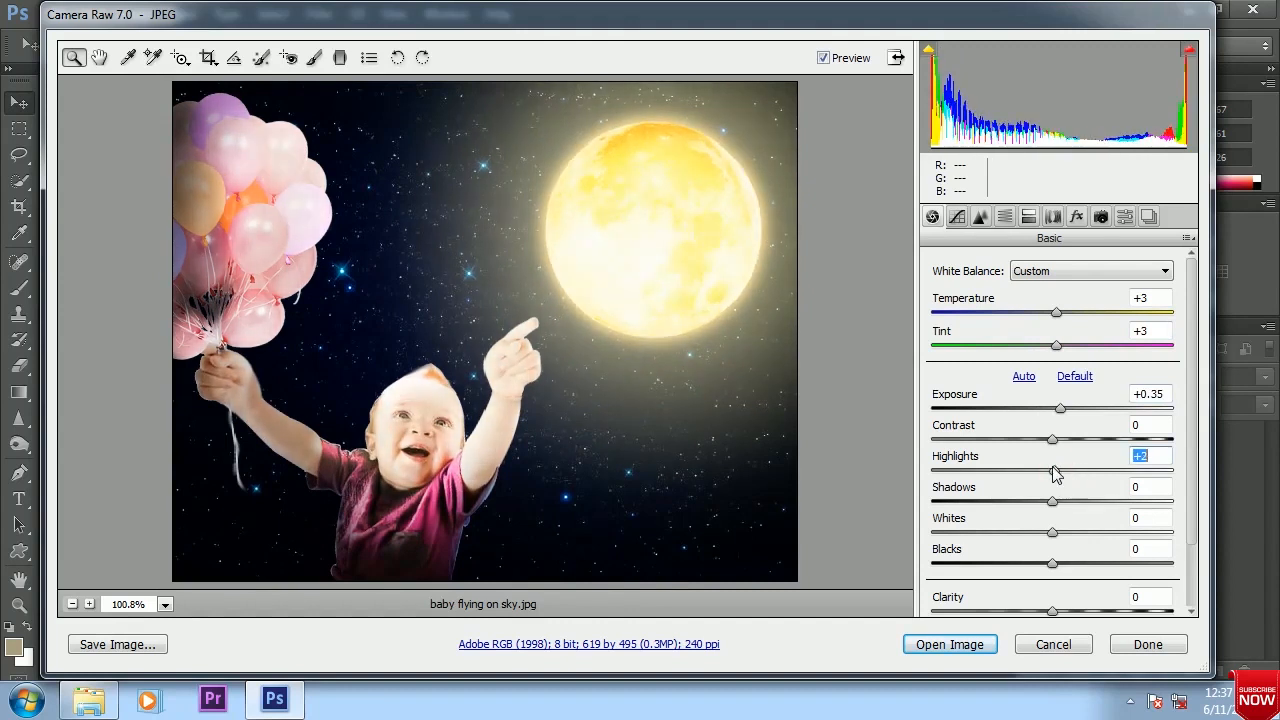
{"action": "mouse_move", "coordinate": [1052, 610]}
{"action": "left_mouse_down"}
{"action": "mouse_move", "coordinate": [1145, 607]}
{"action": "mouse_move", "coordinate": [1068, 614]}
{"action": "mouse_move", "coordinate": [1086, 610]}
{"action": "mouse_move", "coordinate": [1057, 604]}
{"action": "mouse_move", "coordinate": [1036, 575]}
{"action": "mouse_move", "coordinate": [1037, 597]}
{"action": "mouse_move", "coordinate": [1058, 596]}
{"action": "left_mouse_up"}
{"action": "scroll", "coordinate": [1055, 556], "scroll_direction": "down", "scroll_amount": 2}
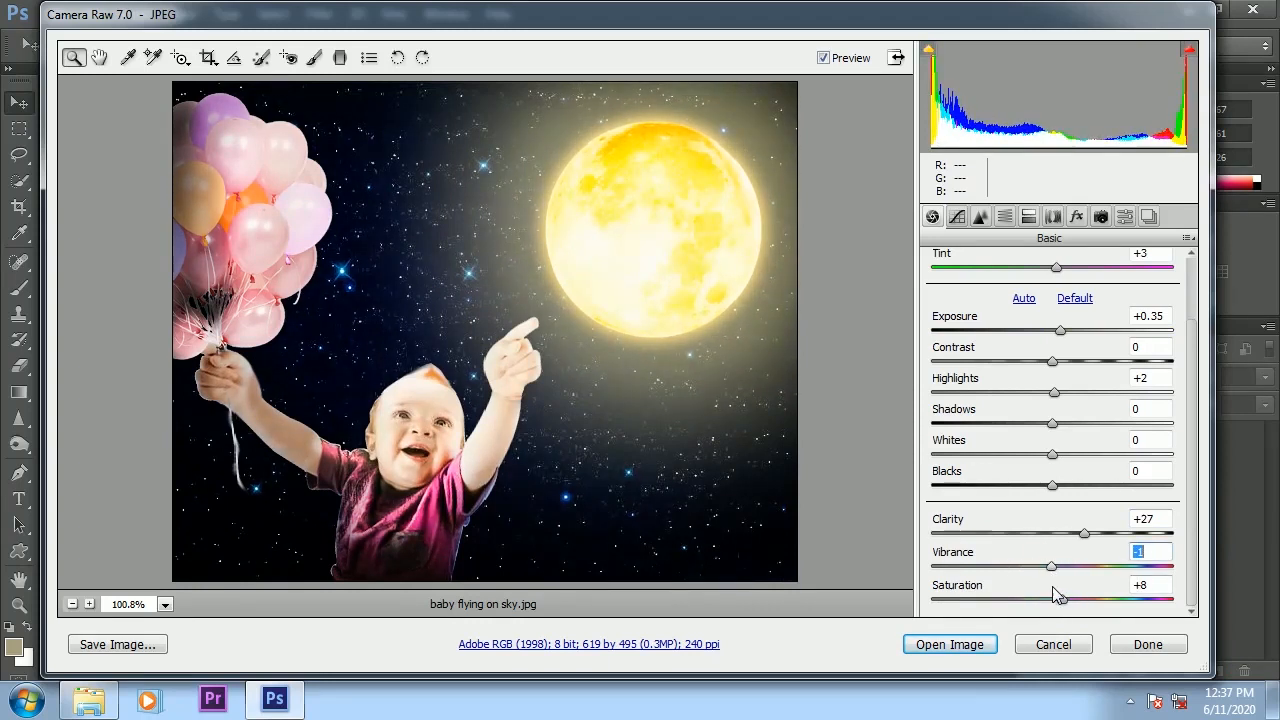
Save the adjusted image to the same location as a .JPG, keeping the document name, with all metadata and quality 8 High
{"action": "left_click", "coordinate": [118, 645]}
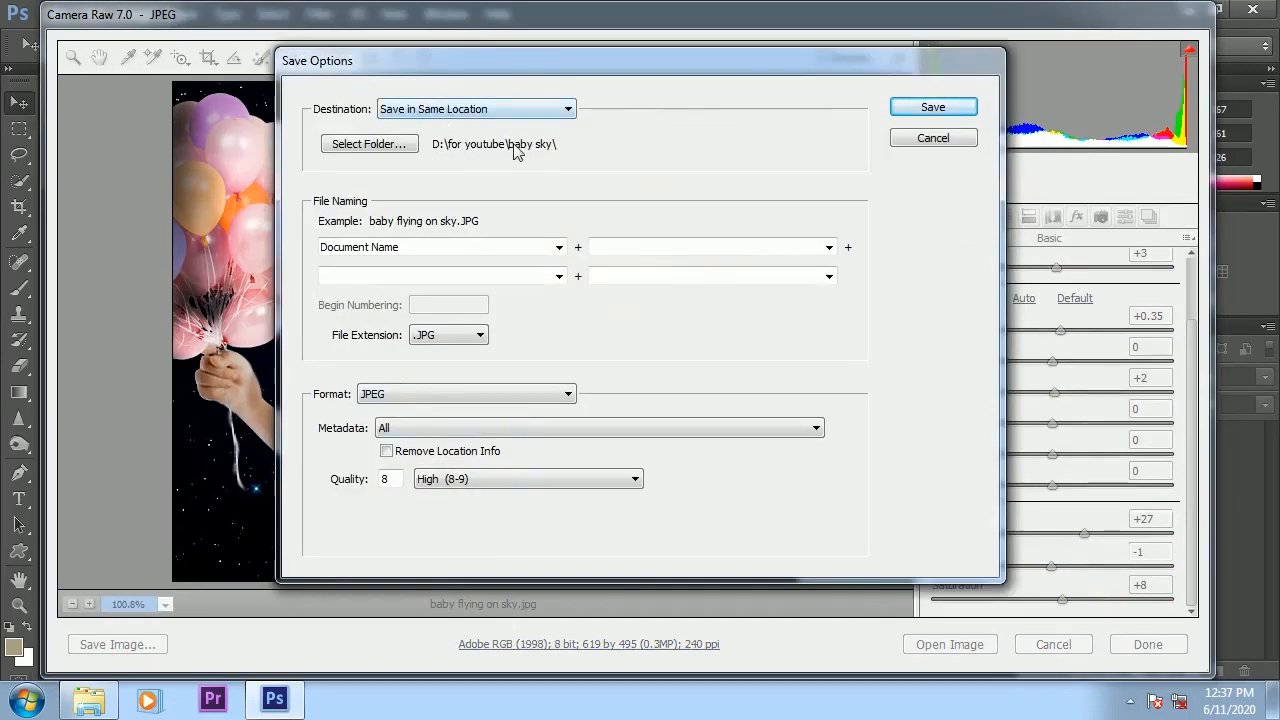
{"action": "left_click", "coordinate": [933, 107]}
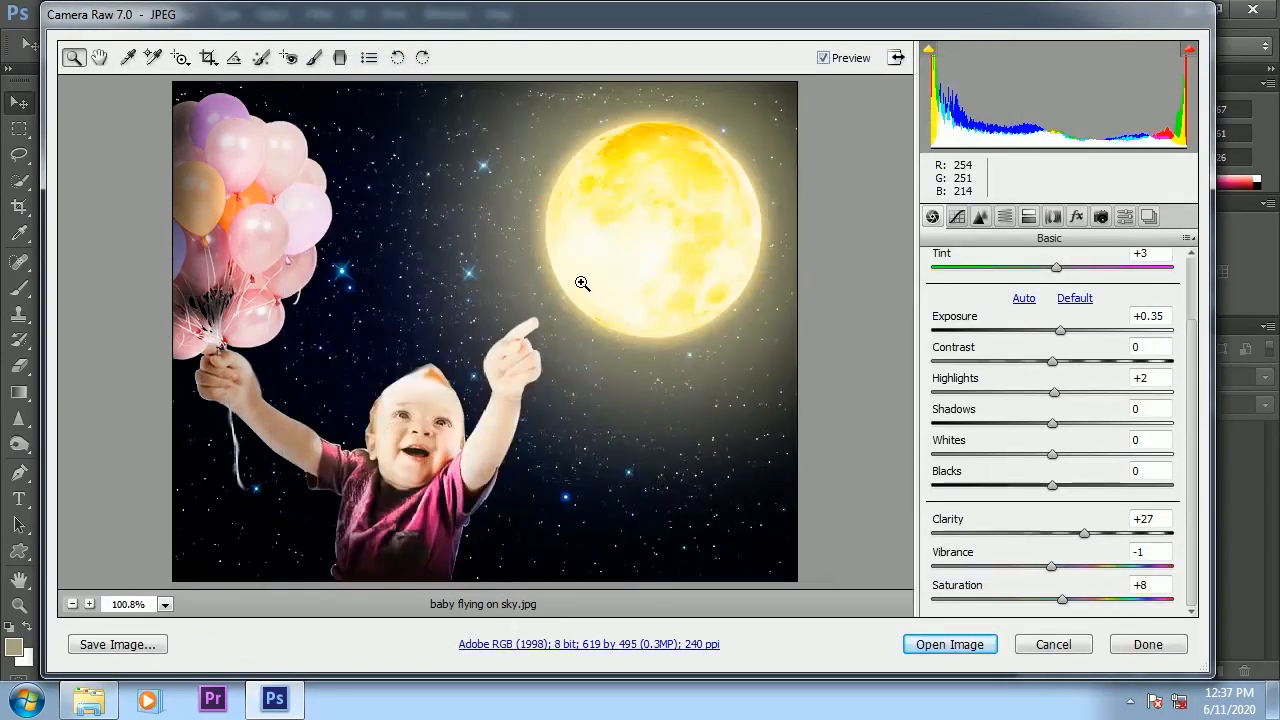